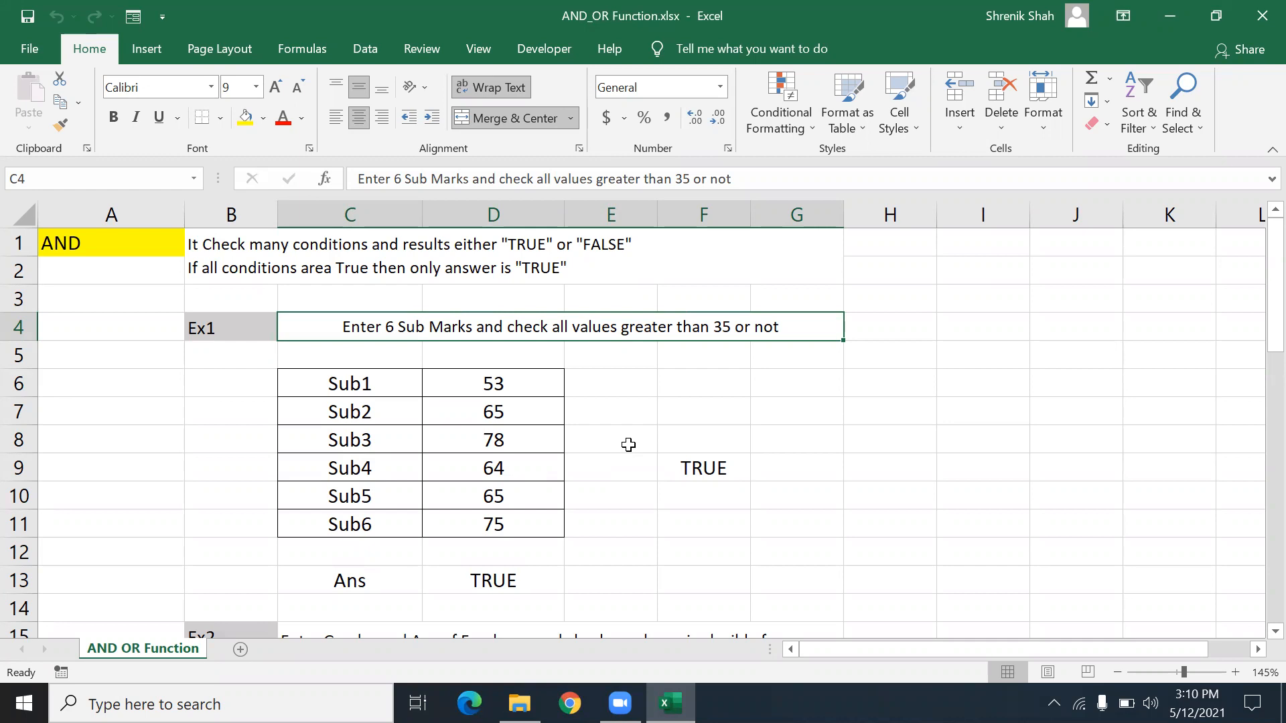
# - Examine the Ex1 task description, the six subject labels and their marks in D6:D11
pyautogui.click(462, 350)
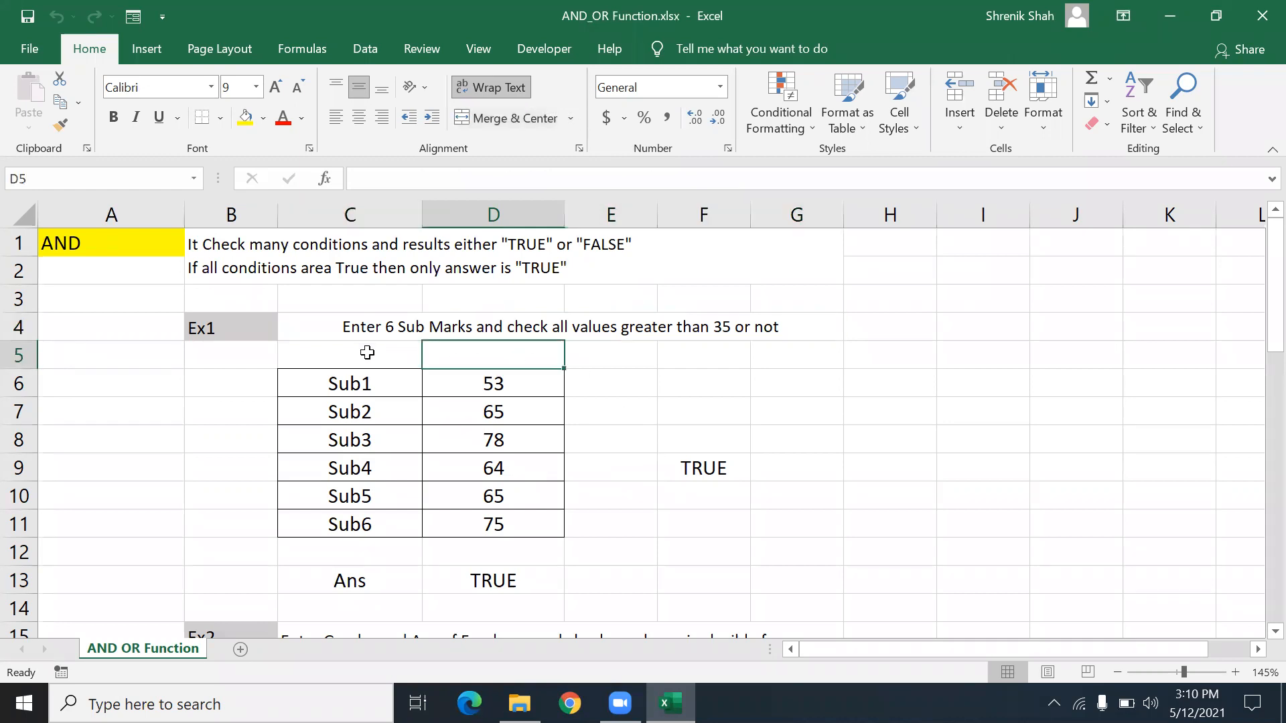
pyautogui.click(264, 328)
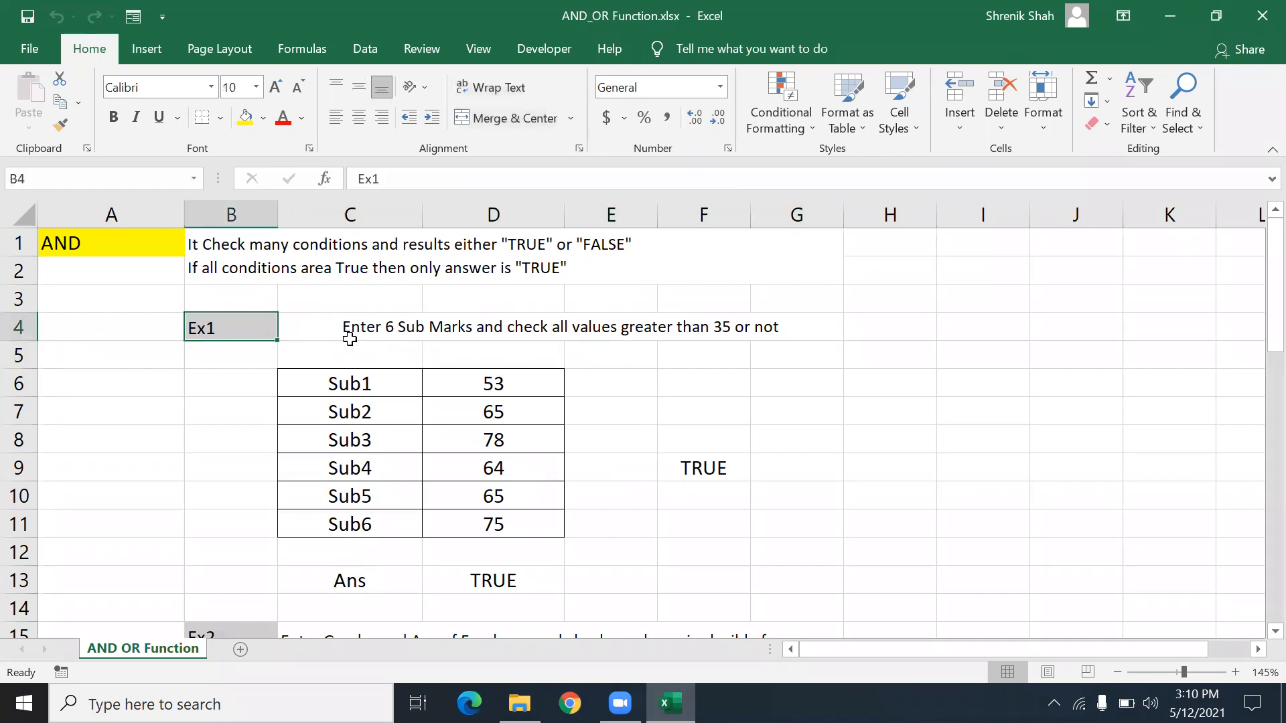
pyautogui.click(442, 319)
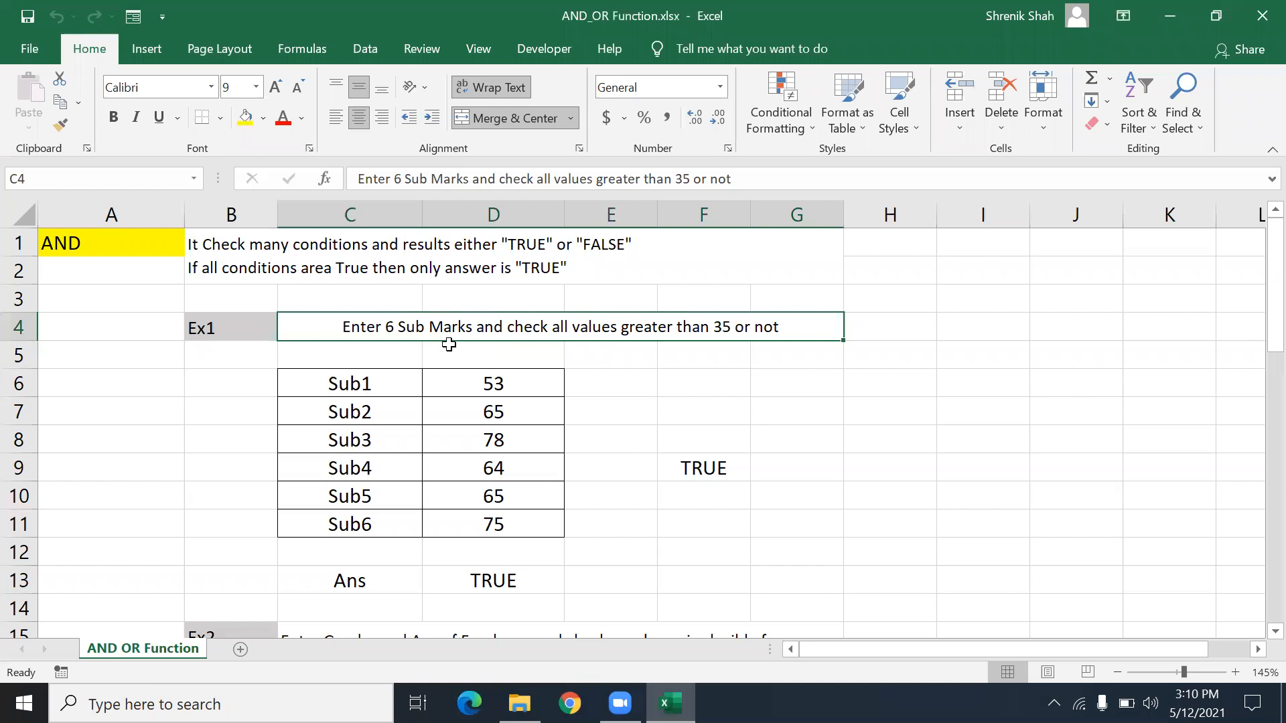
pyautogui.moveTo(352, 392); pyautogui.dragTo(355, 529)
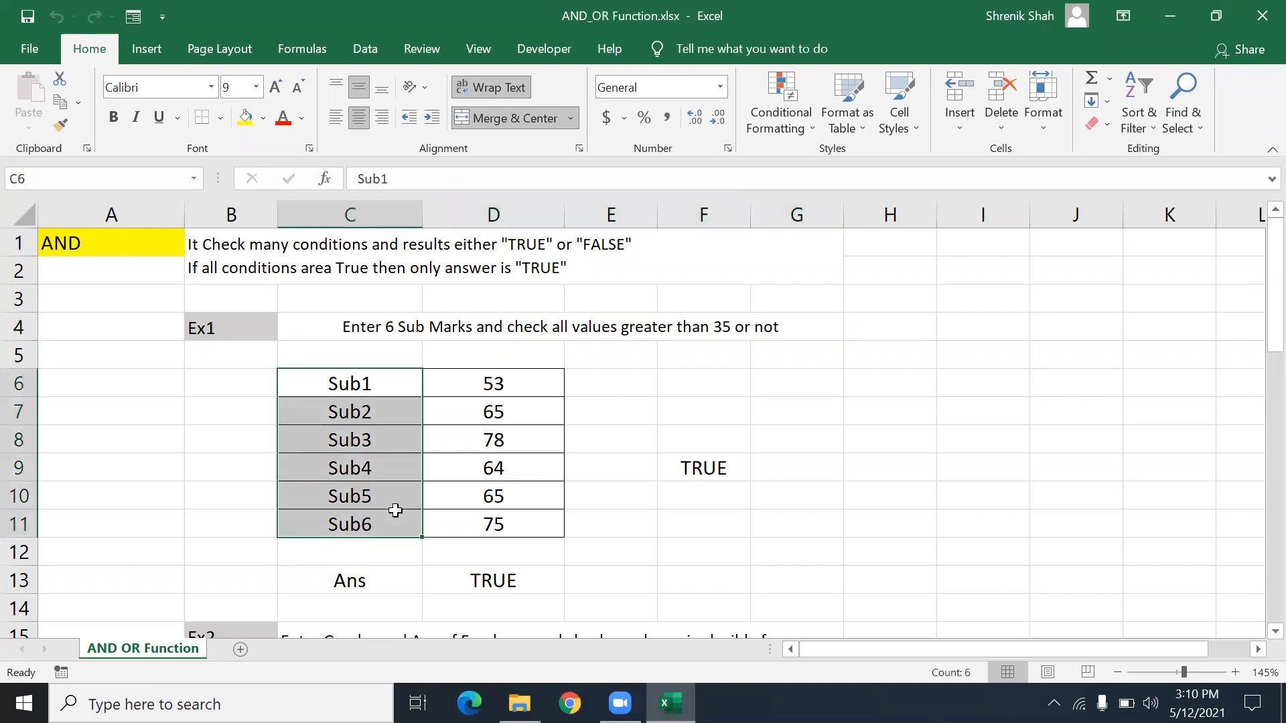
pyautogui.moveTo(481, 389); pyautogui.dragTo(519, 515)
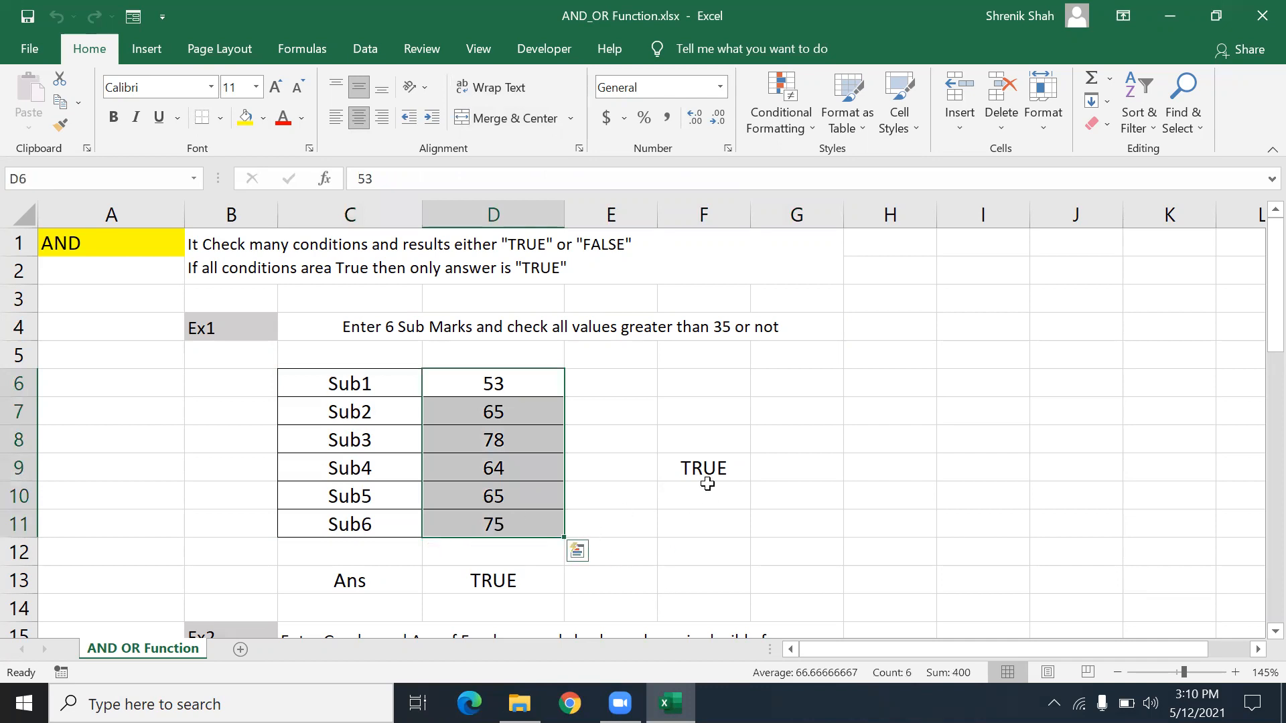
# - Clear the existing formula from Ans cell D13 and start an IF function there with =IF(
pyautogui.click(511, 585)
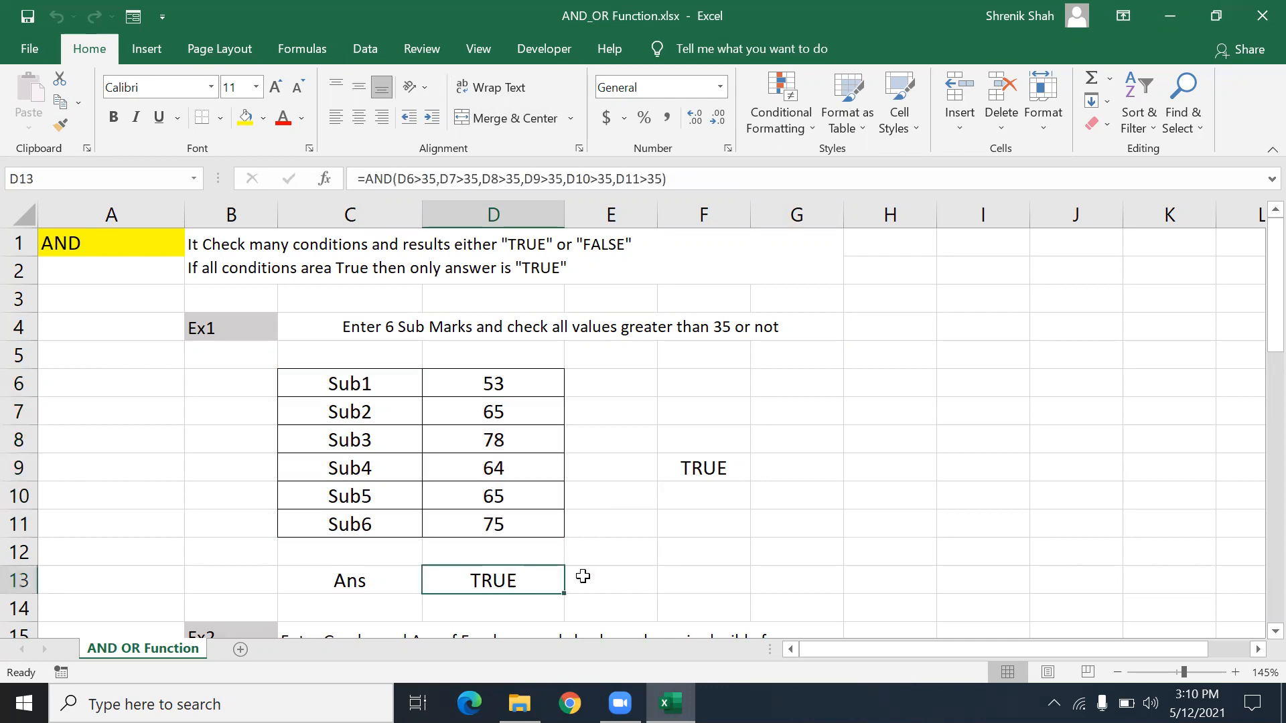
pyautogui.press('Delete')
pyautogui.write('IF(')
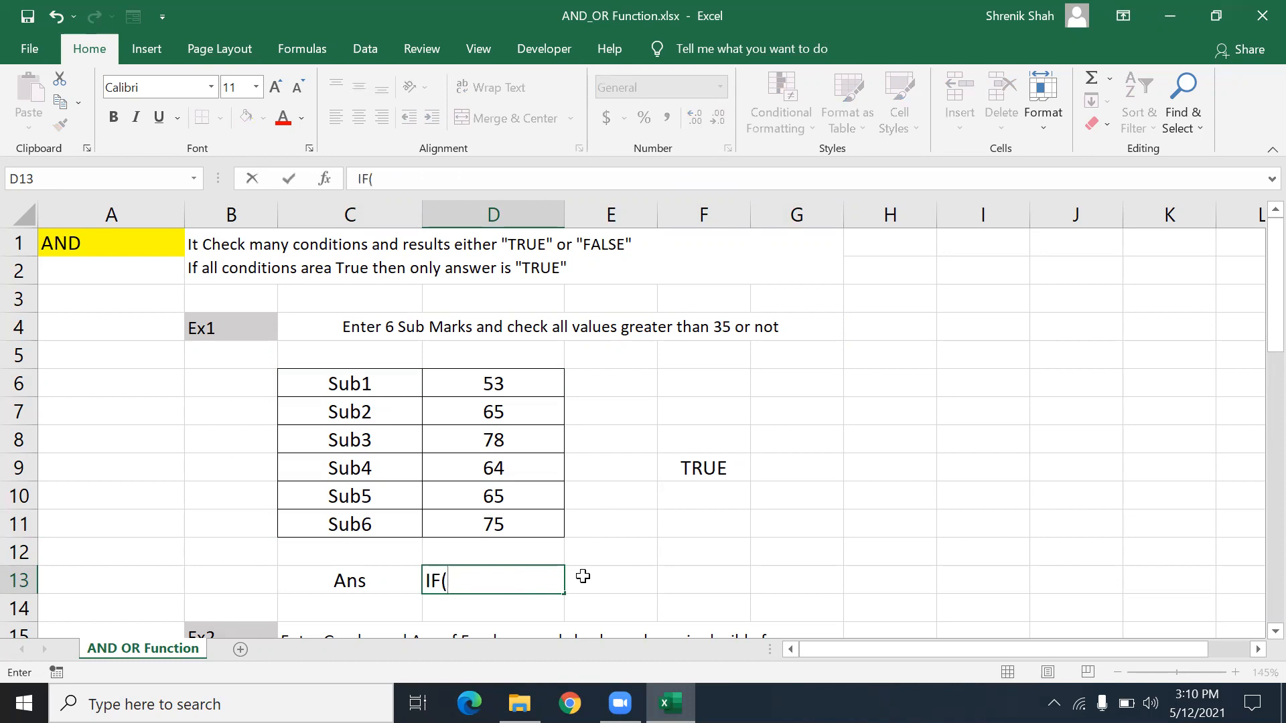
pyautogui.click(476, 388)
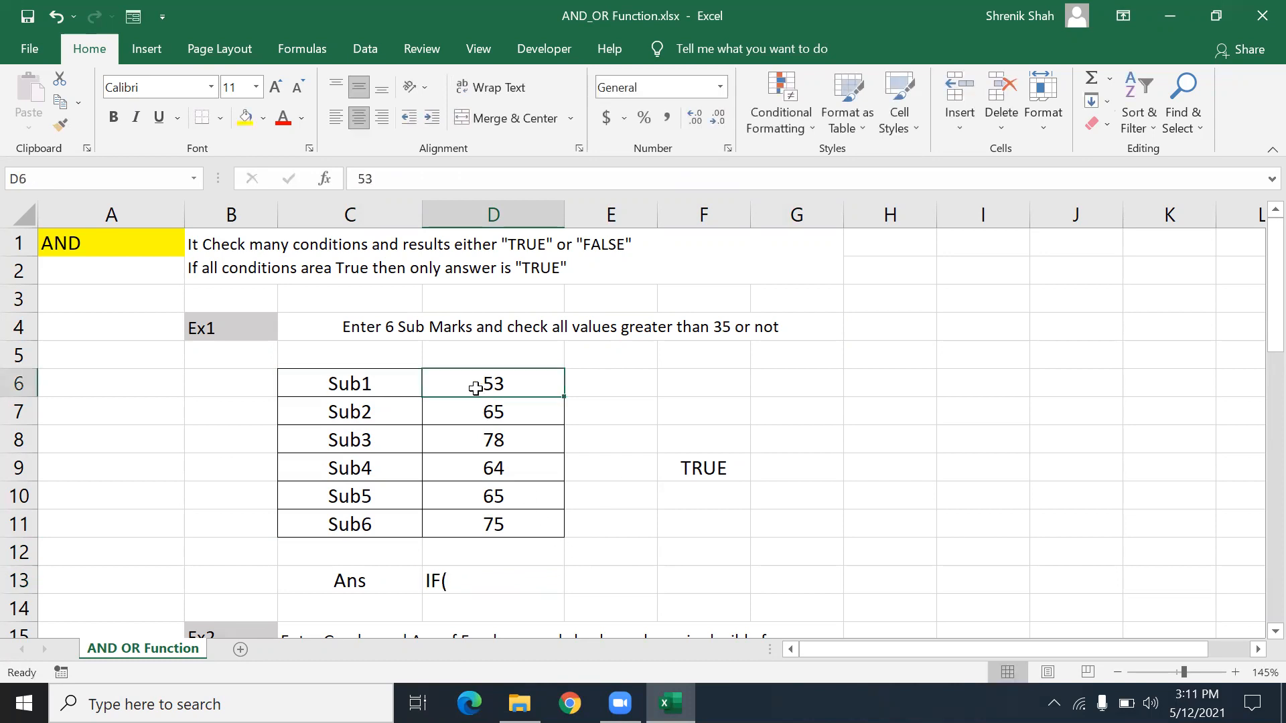
pyautogui.click(450, 576)
pyautogui.doubleClick(462, 580)
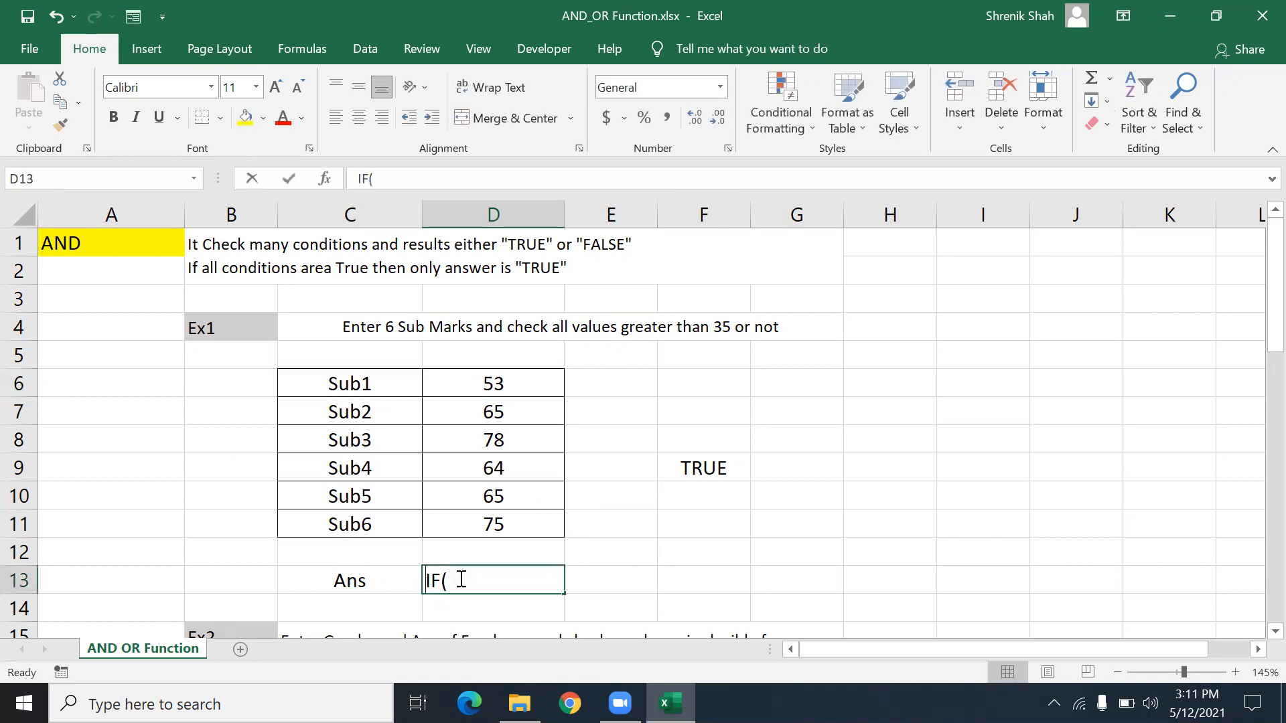
pyautogui.write('=')
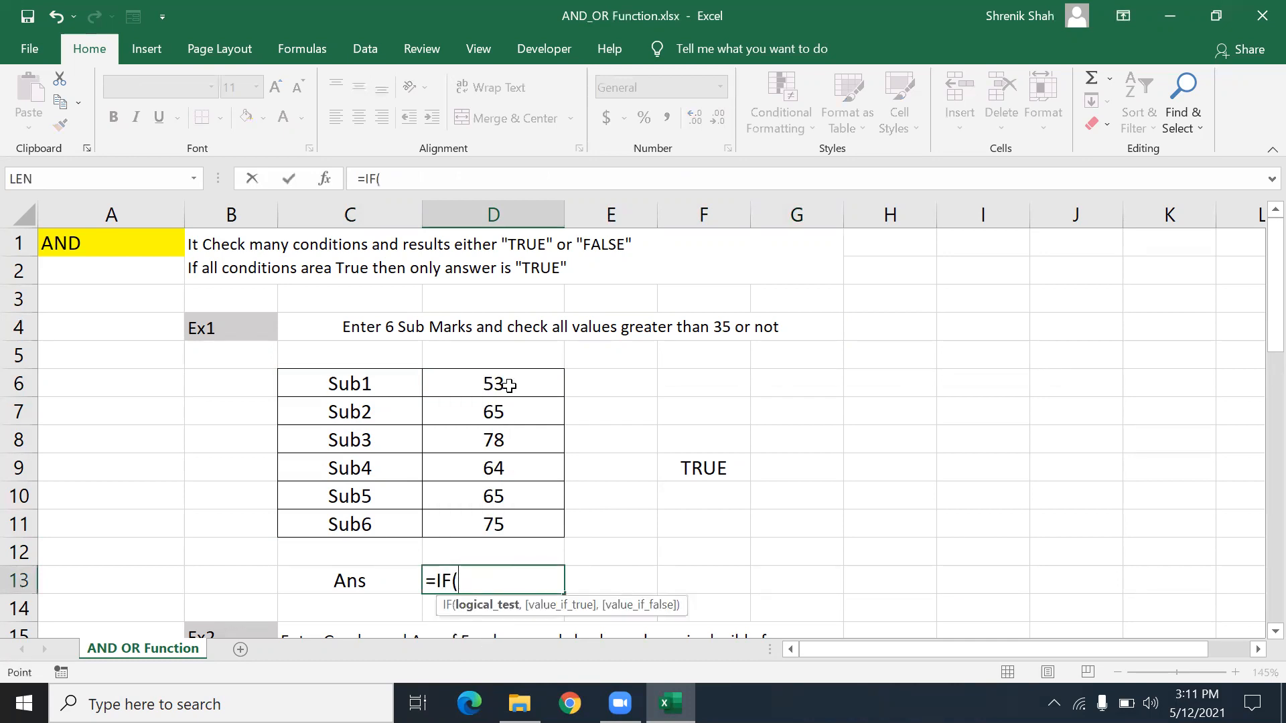
# - Build nested IF tests in D13 requiring D6>=35, D7>=35 and D8>=35
pyautogui.click(509, 386)
pyautogui.write('>=35,IF(')
pyautogui.click(509, 407)
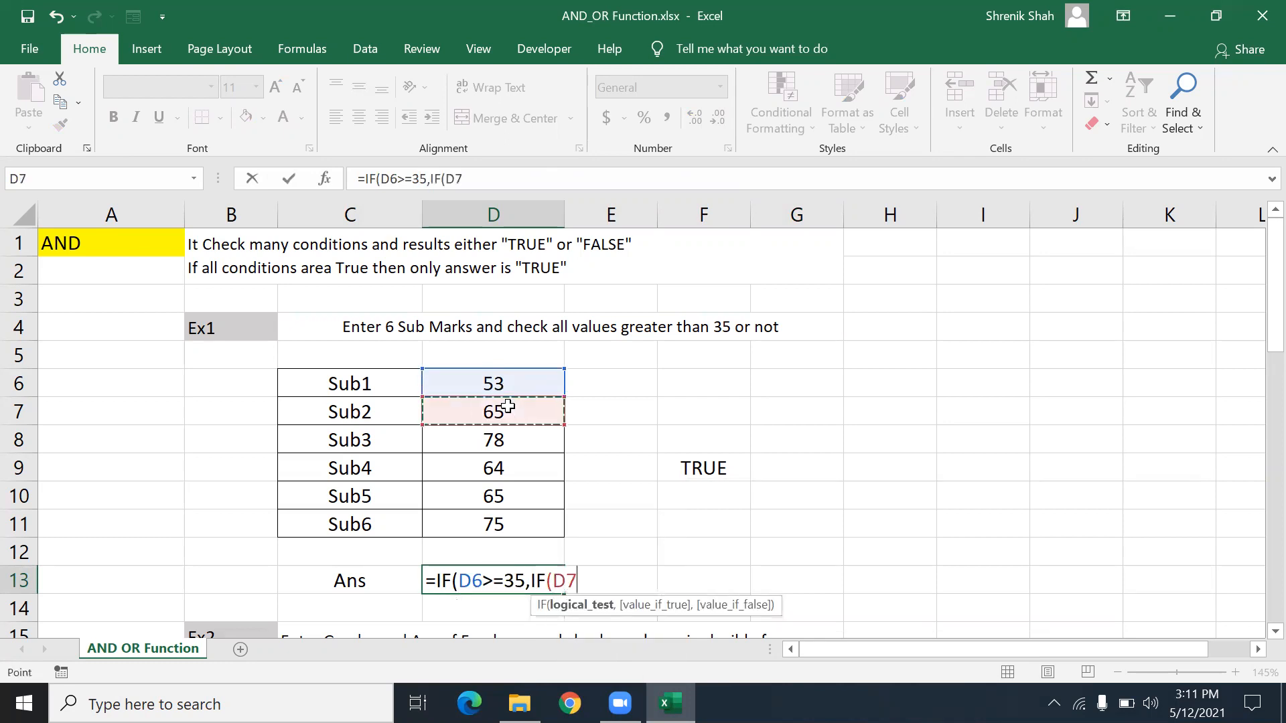
pyautogui.write('>=35,IF(')
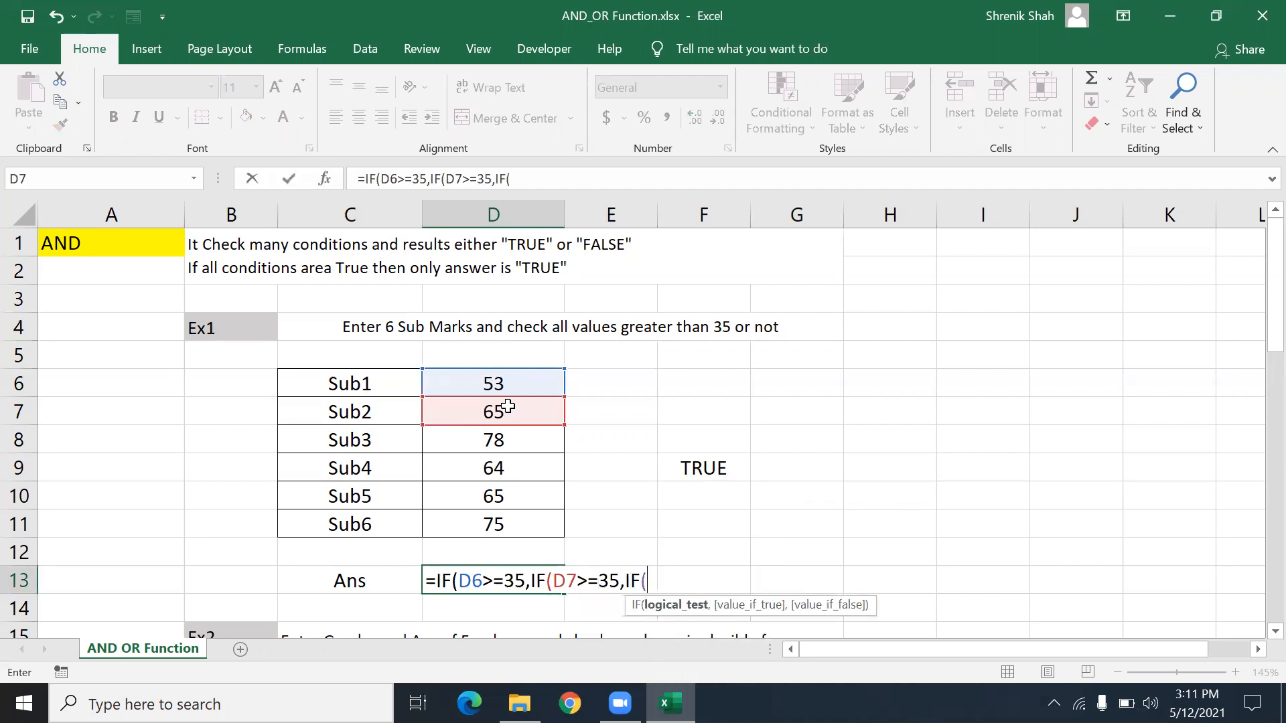
pyautogui.click(506, 450)
pyautogui.write('>=3')
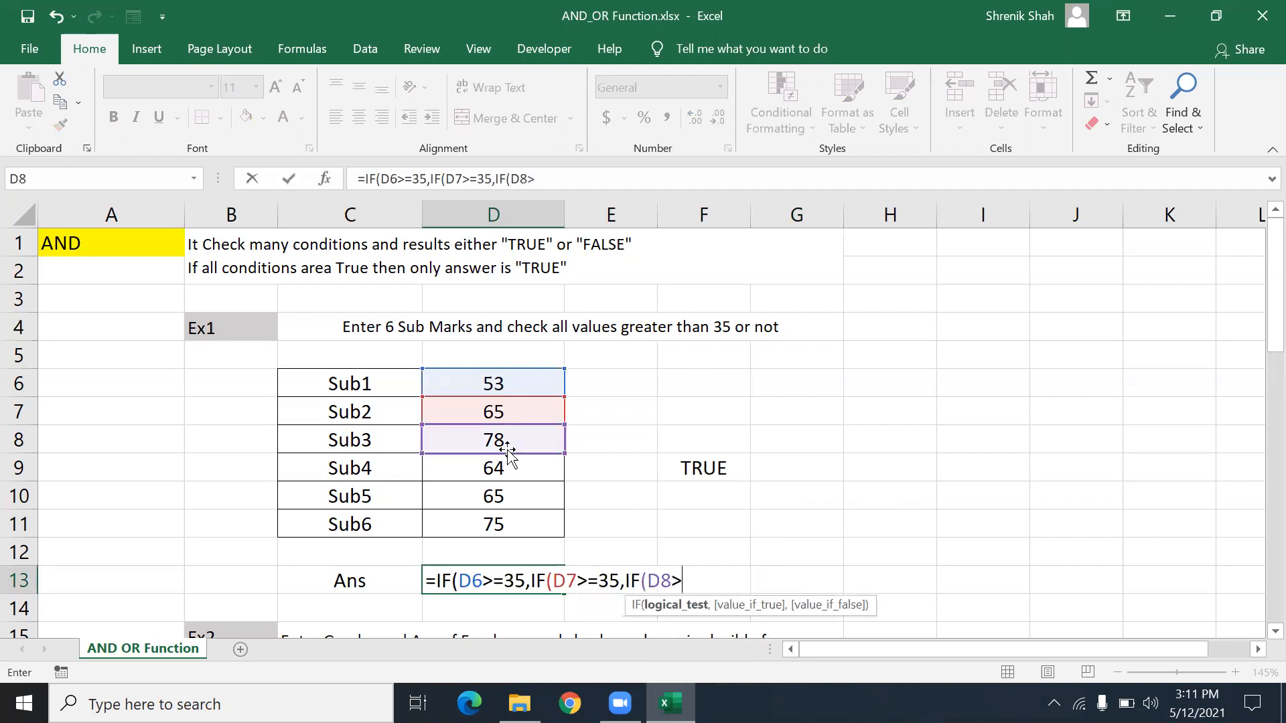
pyautogui.write('5,')
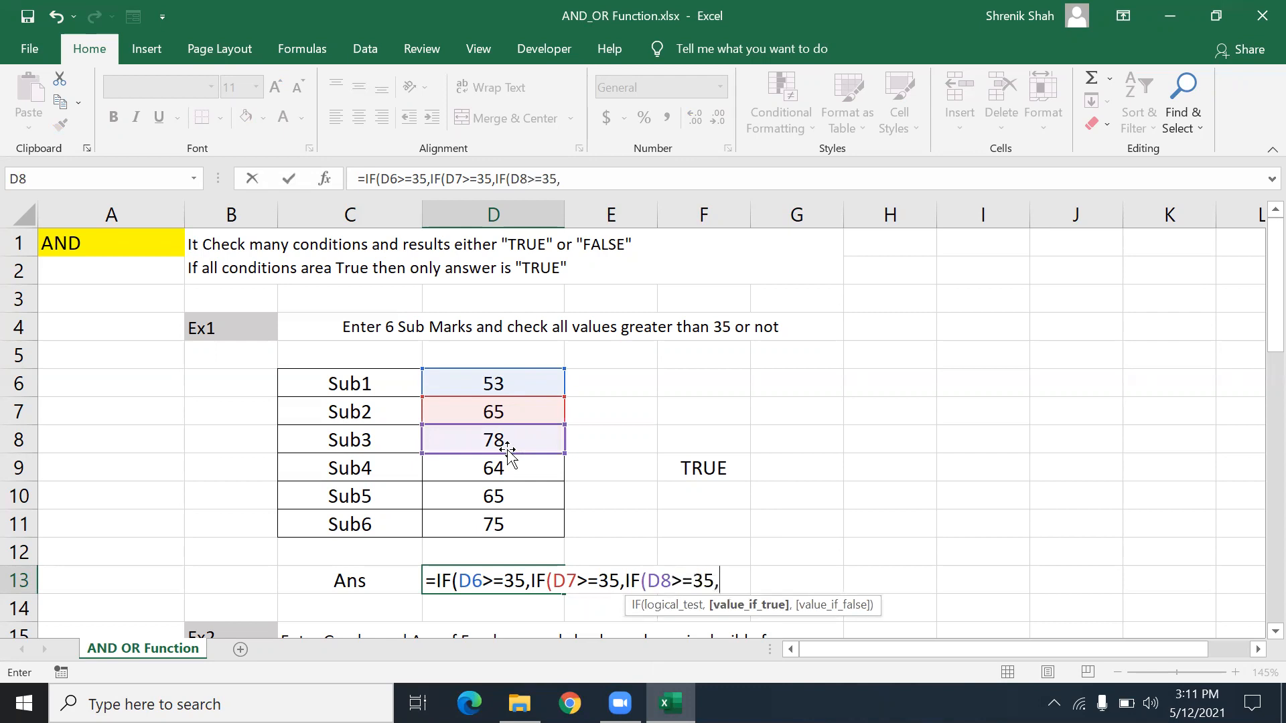
# - Extend the nested IF formula in D13 with the tests D9>=35 and D10>=35
pyautogui.write('IF(')
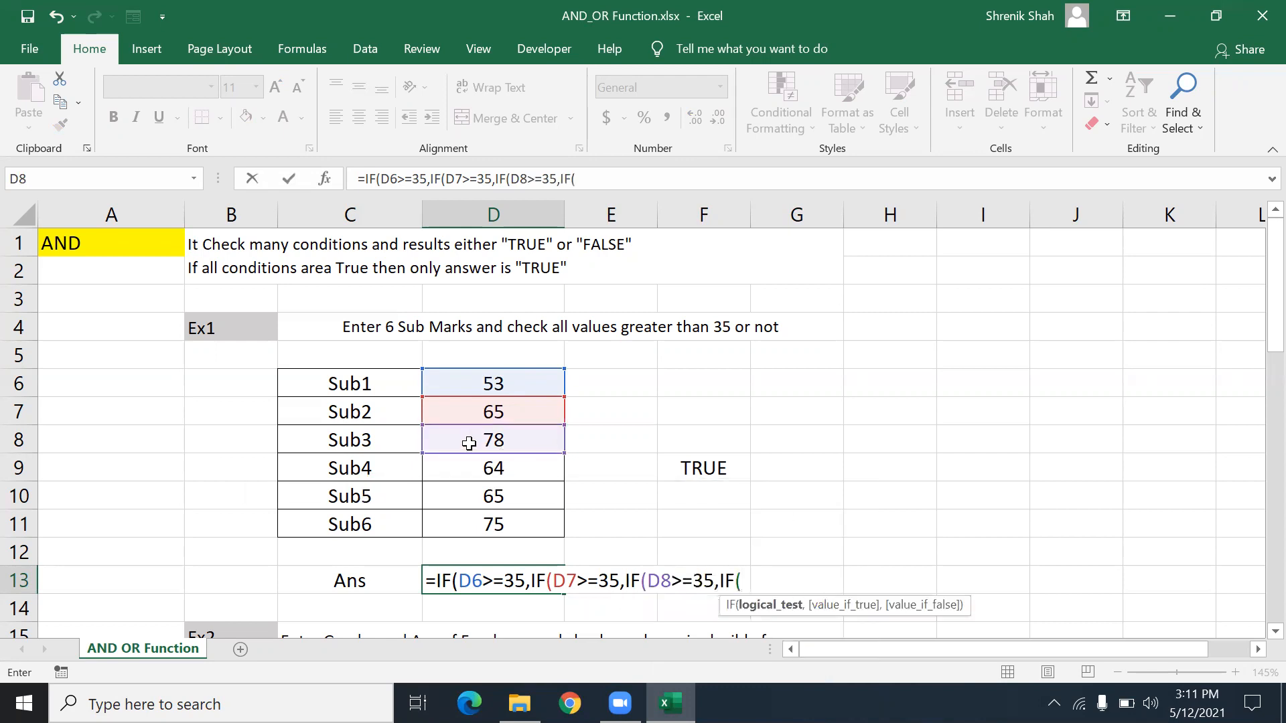
pyautogui.click(464, 462)
pyautogui.write('>=')
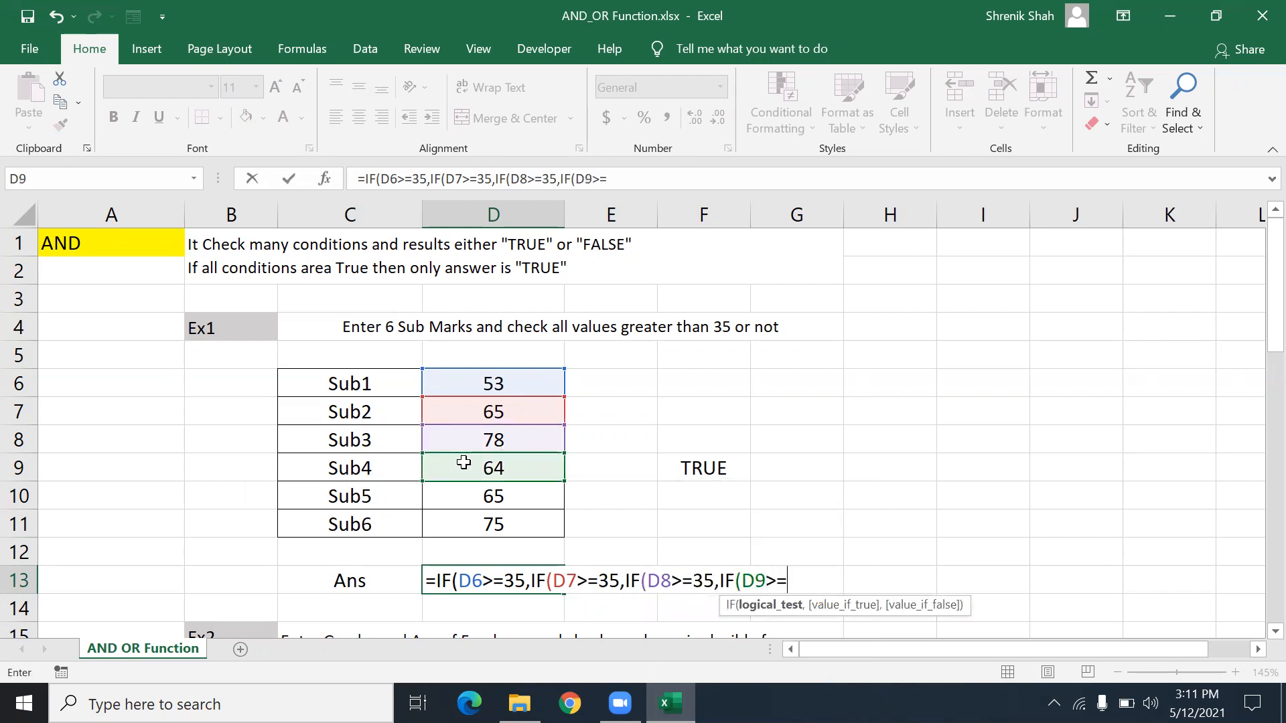
pyautogui.write('35,IF')
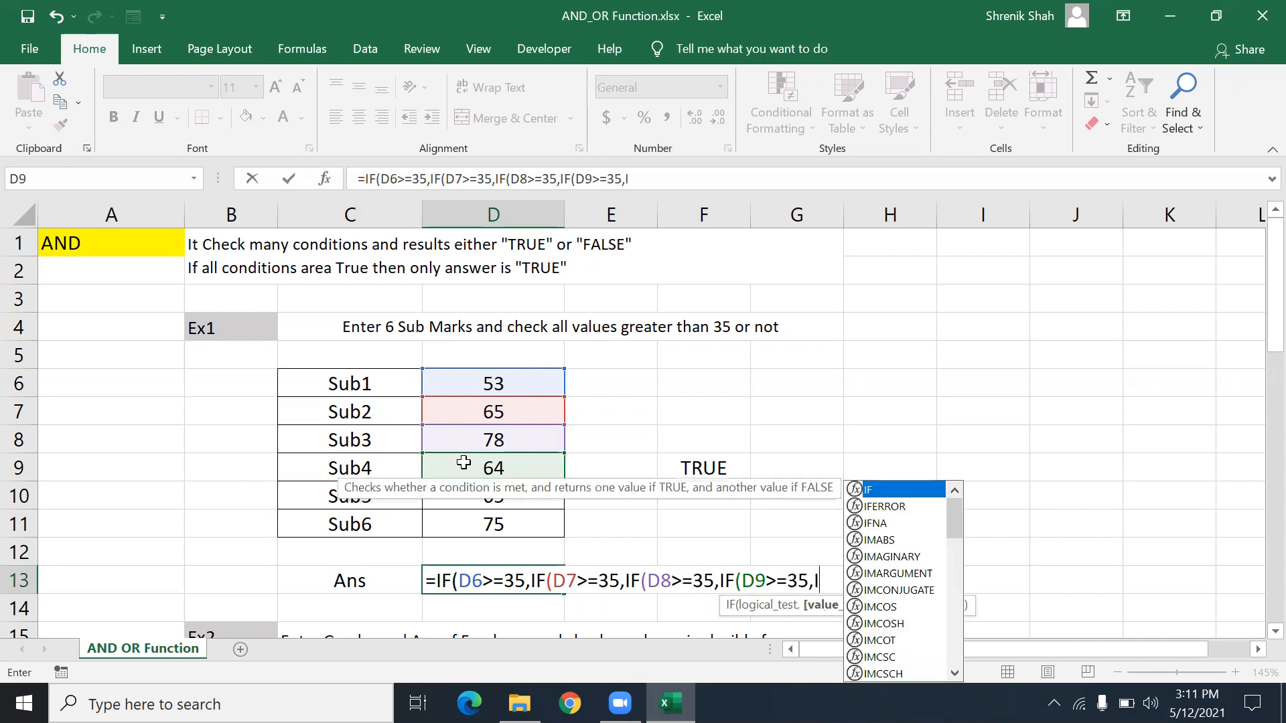
pyautogui.write('(')
pyautogui.click(458, 498)
pyautogui.write('>=35')
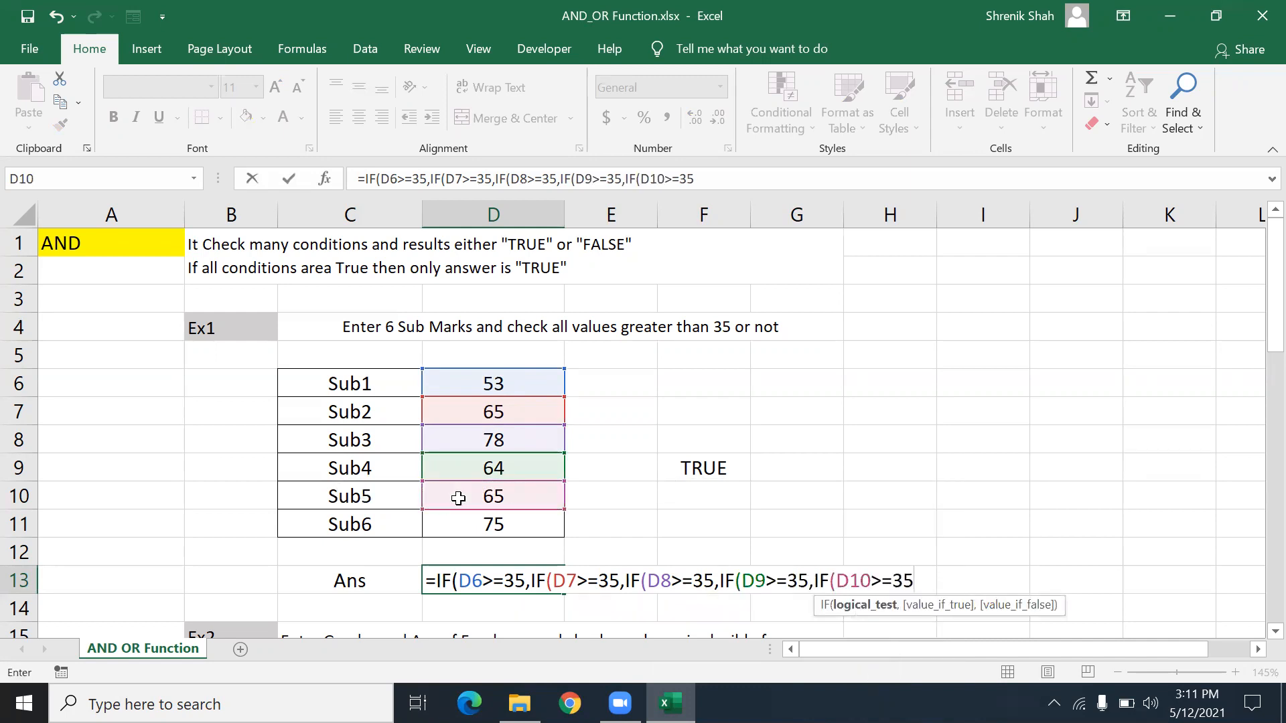
# - Finish the nested IF formula in D13 with the test D11>=35 returning TRUE, closing all six IFs, and enter it
pyautogui.write(',IF(')
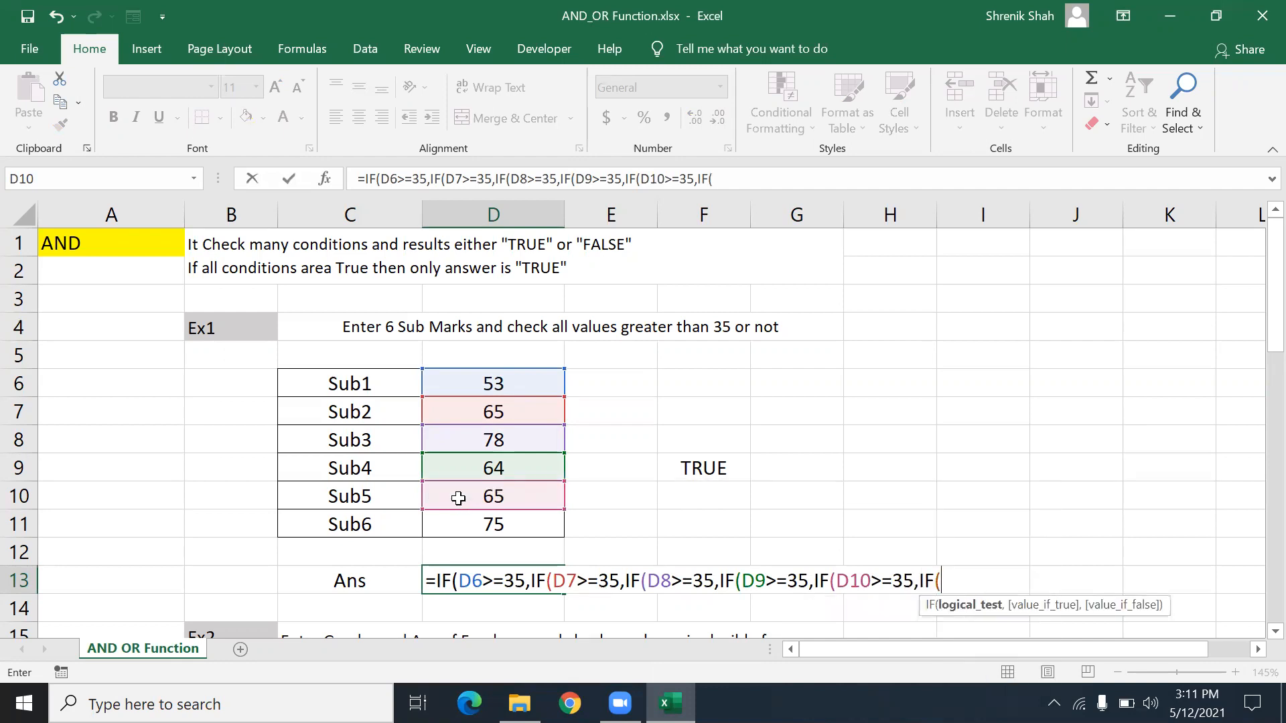
pyautogui.click(468, 532)
pyautogui.write('>=35,TRUE')
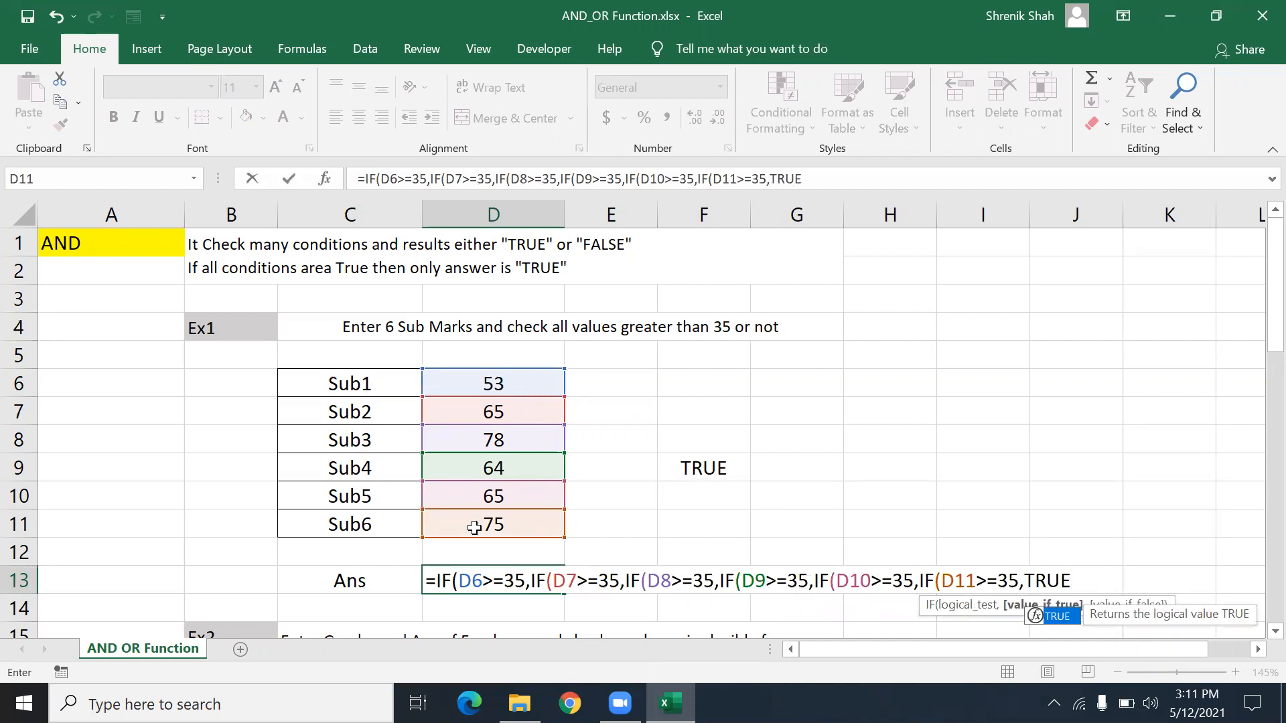
pyautogui.write('))))))')
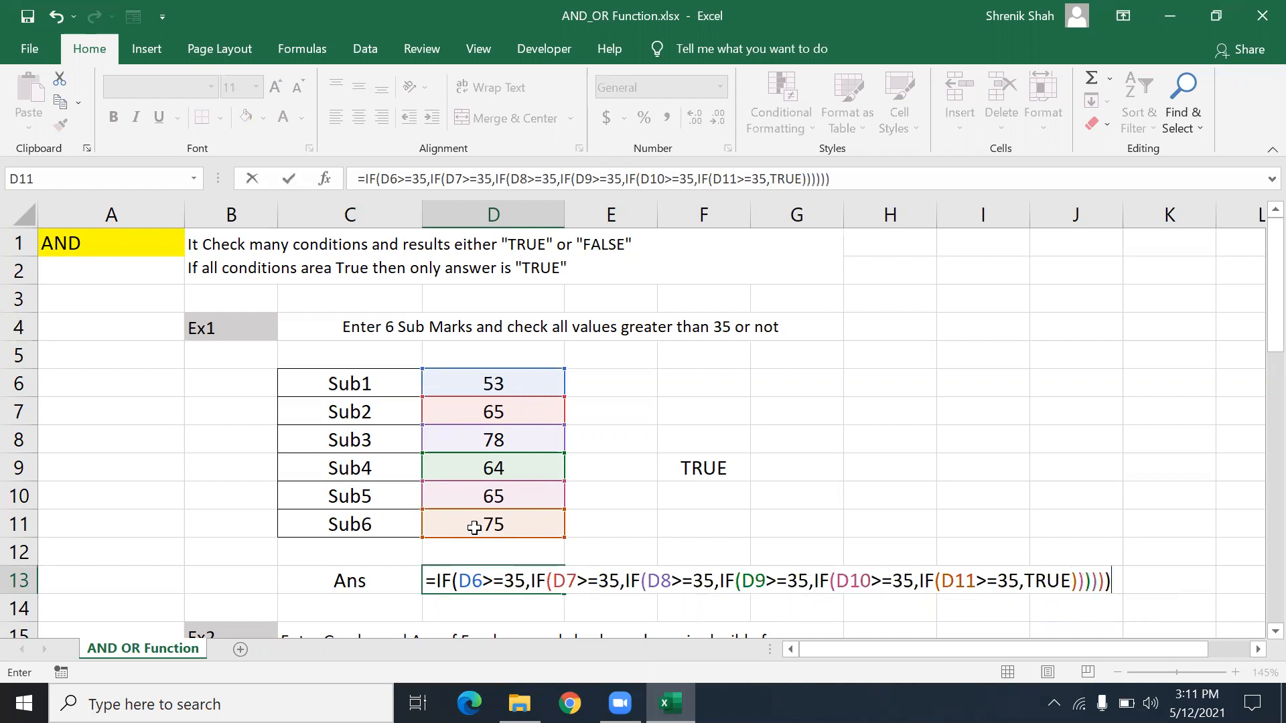
pyautogui.press('Return')
# - Replace the nested IF formula in D13 with an AND function whose first condition is D6>=35
pyautogui.press('Up')
pyautogui.press('F2')
pyautogui.hotkey('shift', 'Home')
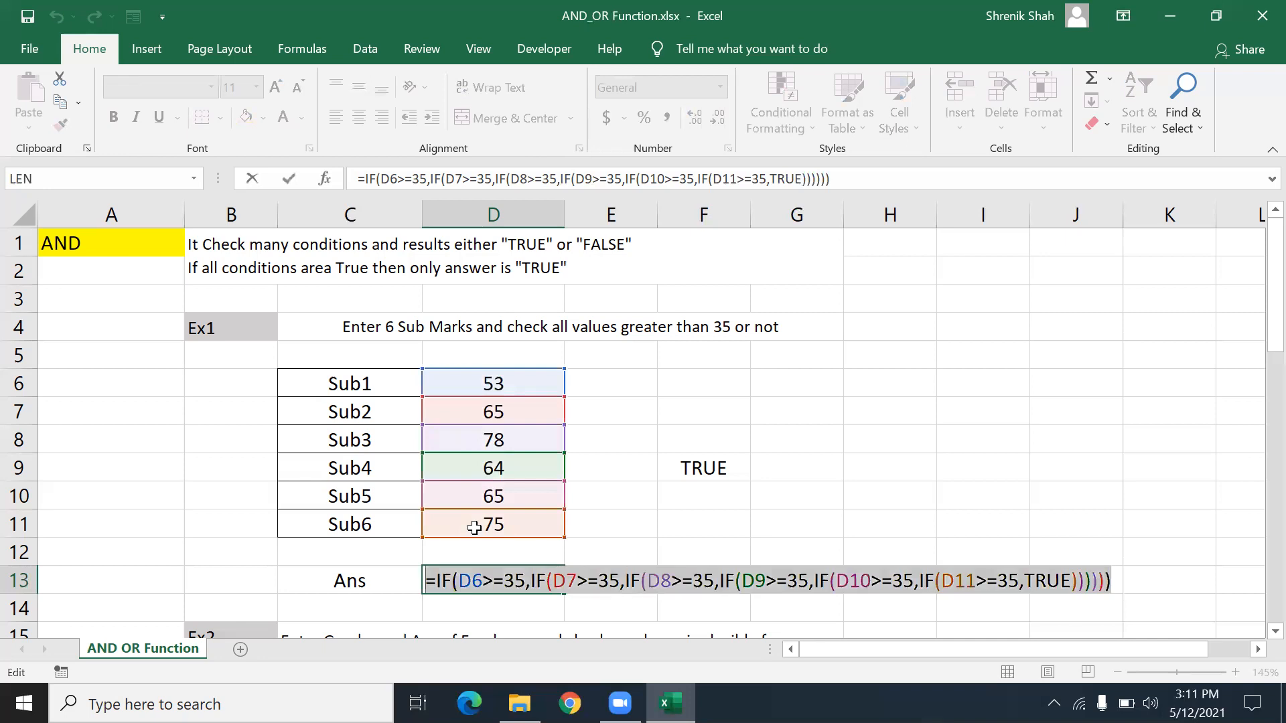
pyautogui.write('=AND')
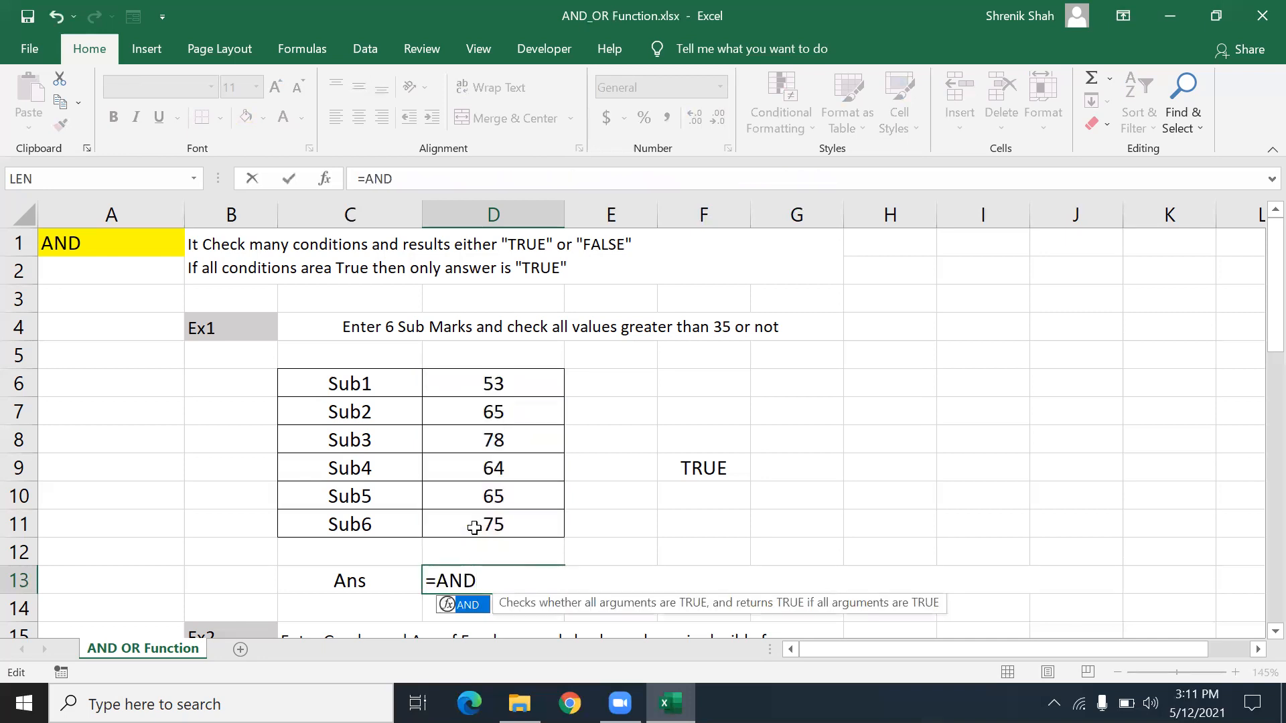
pyautogui.write('(')
pyautogui.click(520, 390)
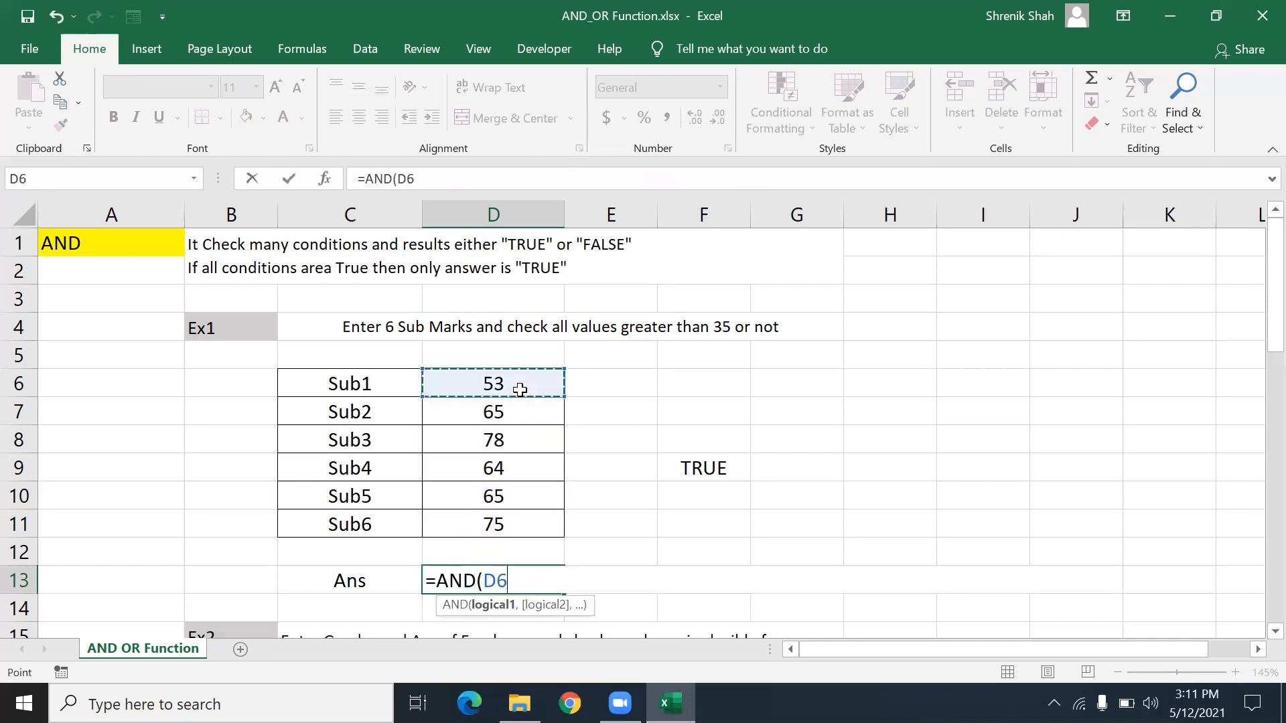
pyautogui.write('>=35,')
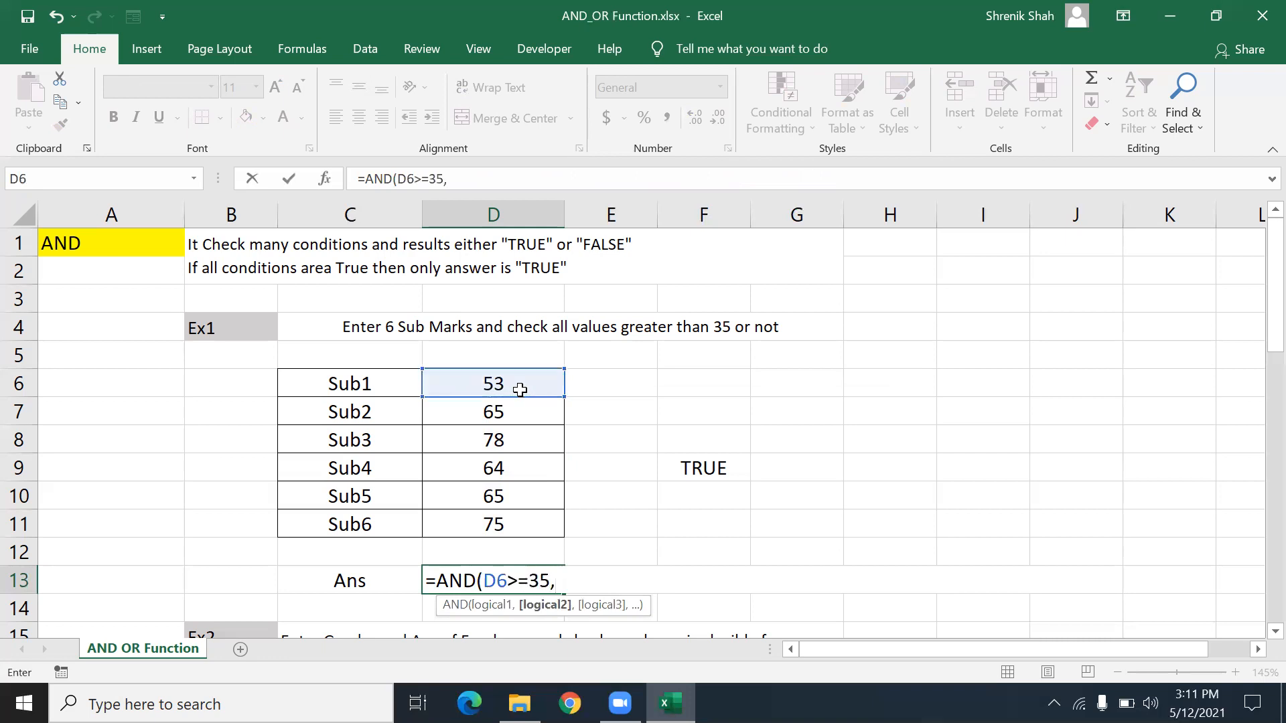
# - Add the conditions D7>=35, D8>=35 and D9>=35 to the AND function in D13
pyautogui.click(523, 404)
pyautogui.write('>=35,')
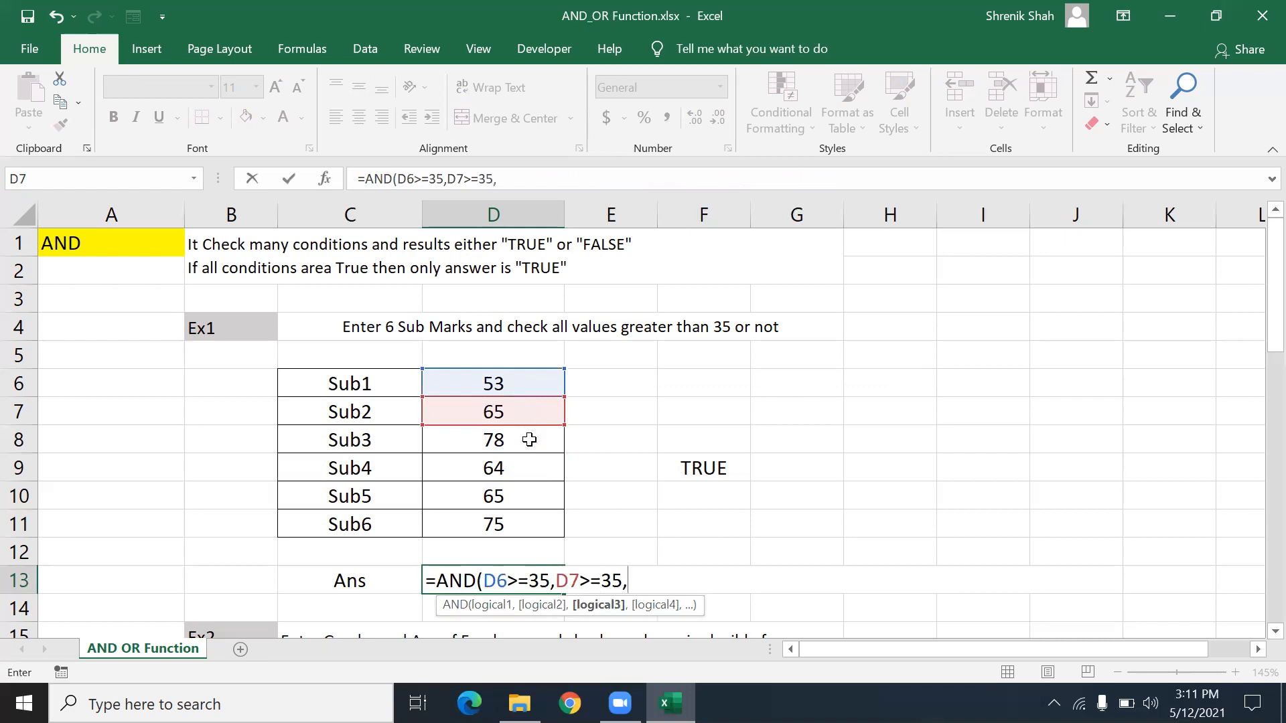
pyautogui.click(529, 440)
pyautogui.write('>=35')
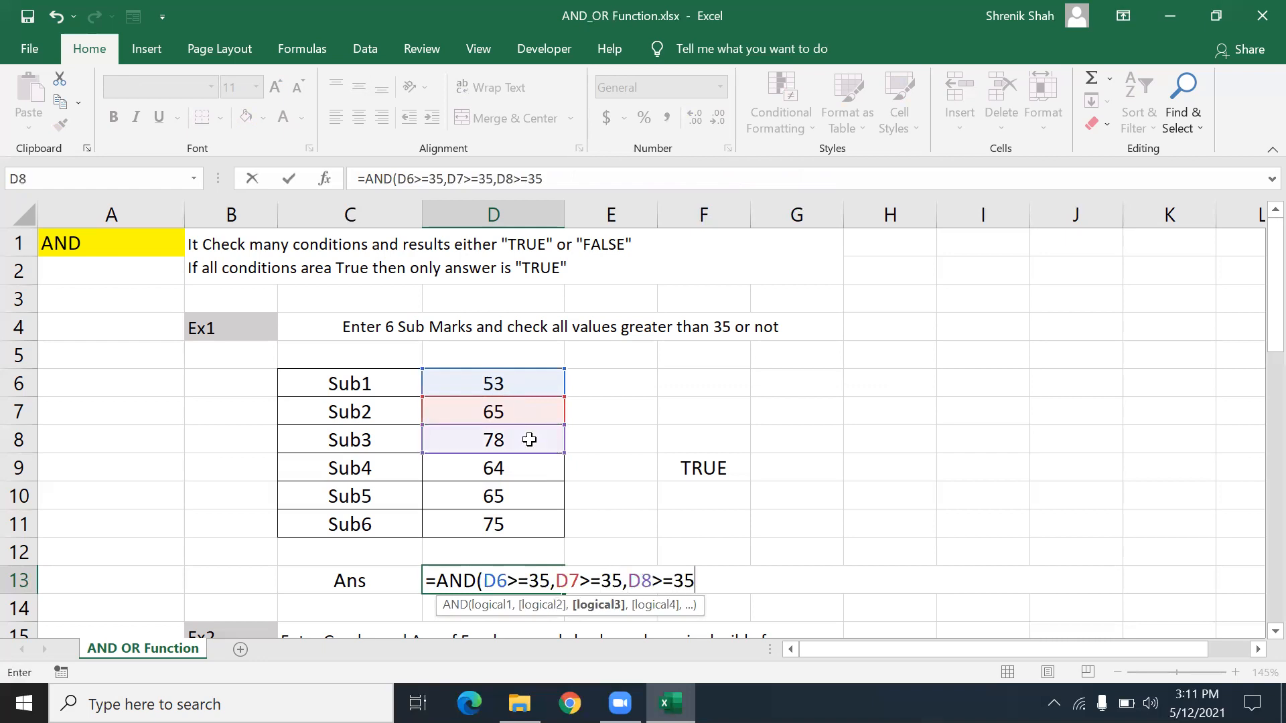
pyautogui.write(',')
pyautogui.click(544, 474)
pyautogui.write('>=35,')
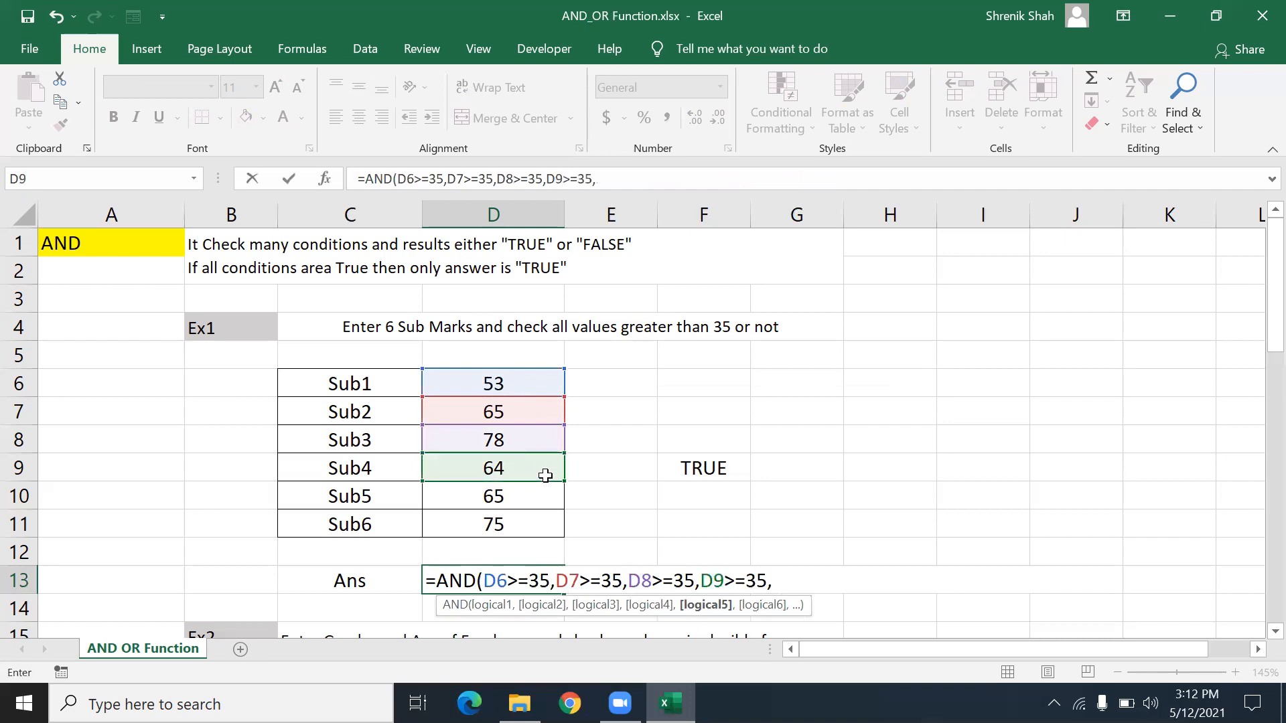
# - Complete the AND formula in D13 with the conditions D10>=35 and D11>=35 and enter it
pyautogui.click(542, 486)
pyautogui.write('>=35,')
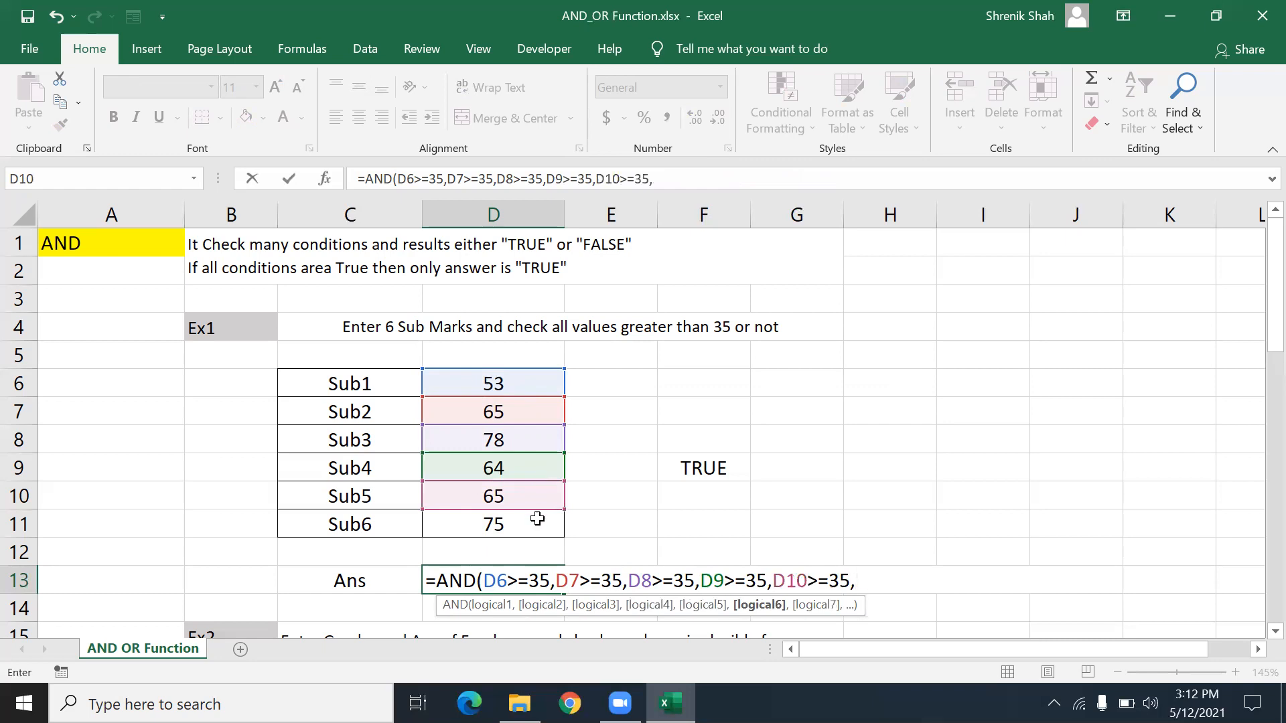
pyautogui.click(535, 519)
pyautogui.write('>-')
pyautogui.press('BackSpace')
pyautogui.write('=35')
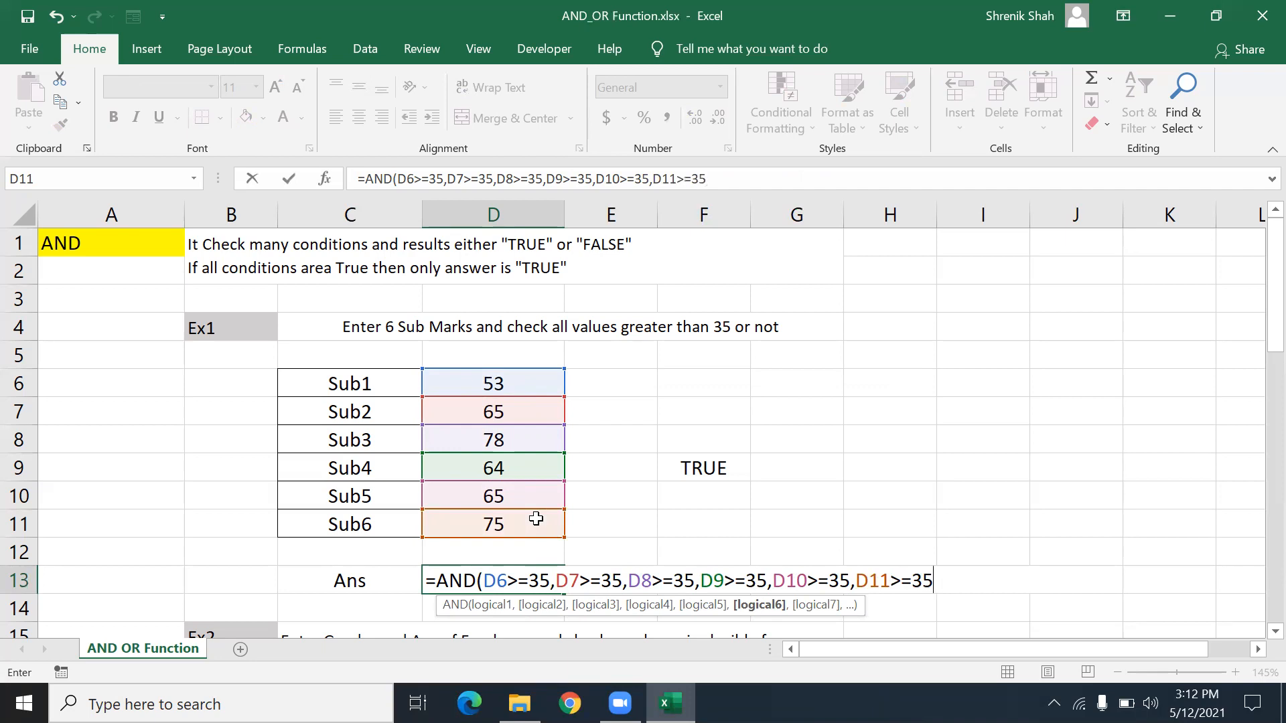
pyautogui.write(')')
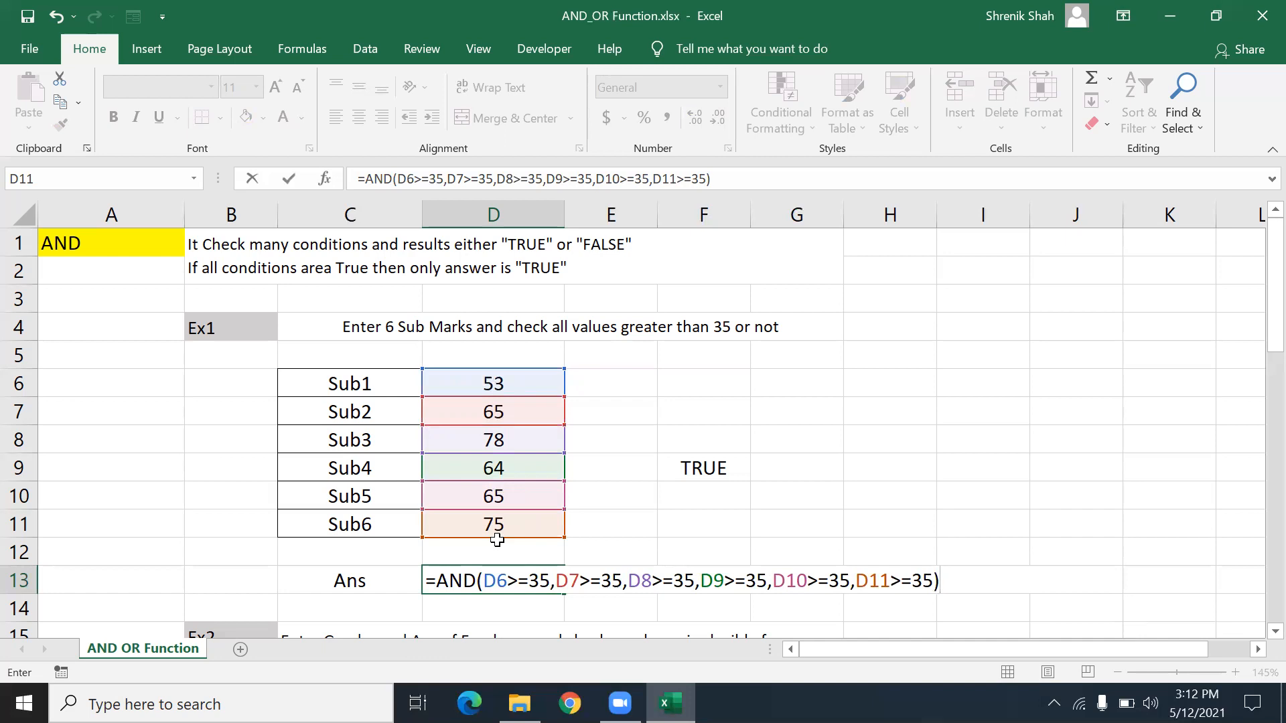
pyautogui.press('Return')
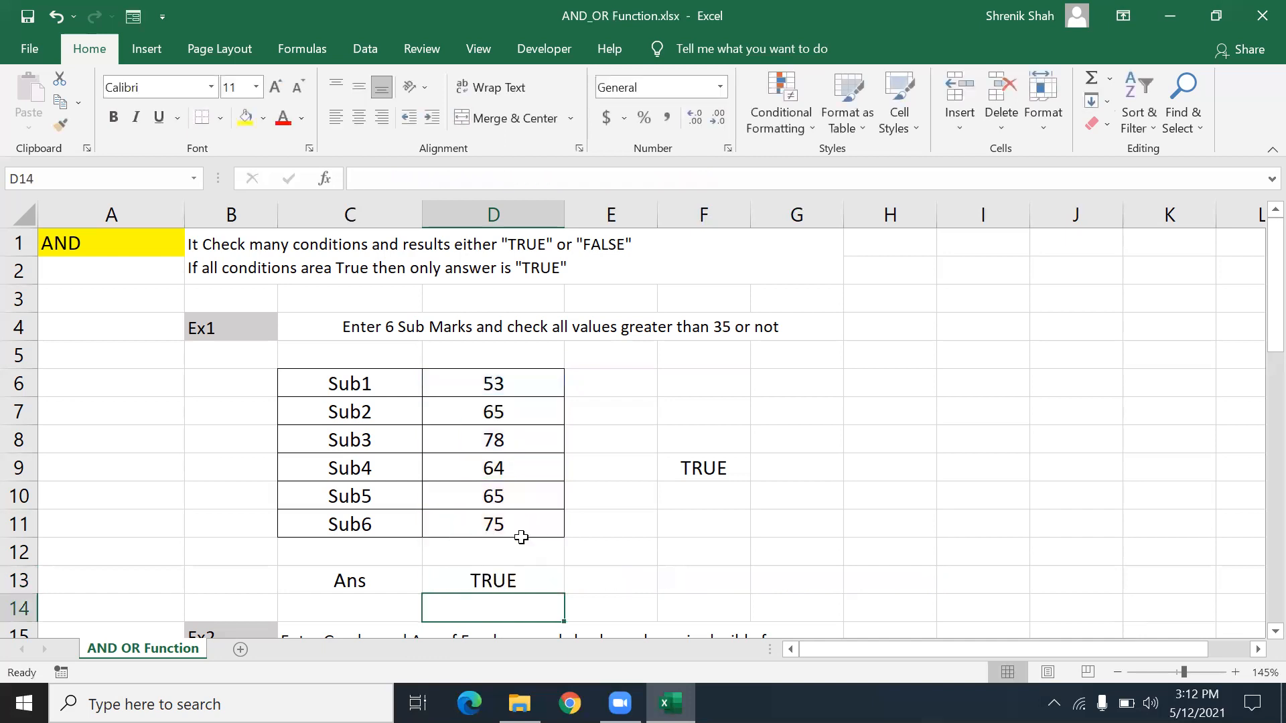
# - Set the Sub1 mark in D6 to 34 to test the AND formula in D13
pyautogui.click(525, 576)
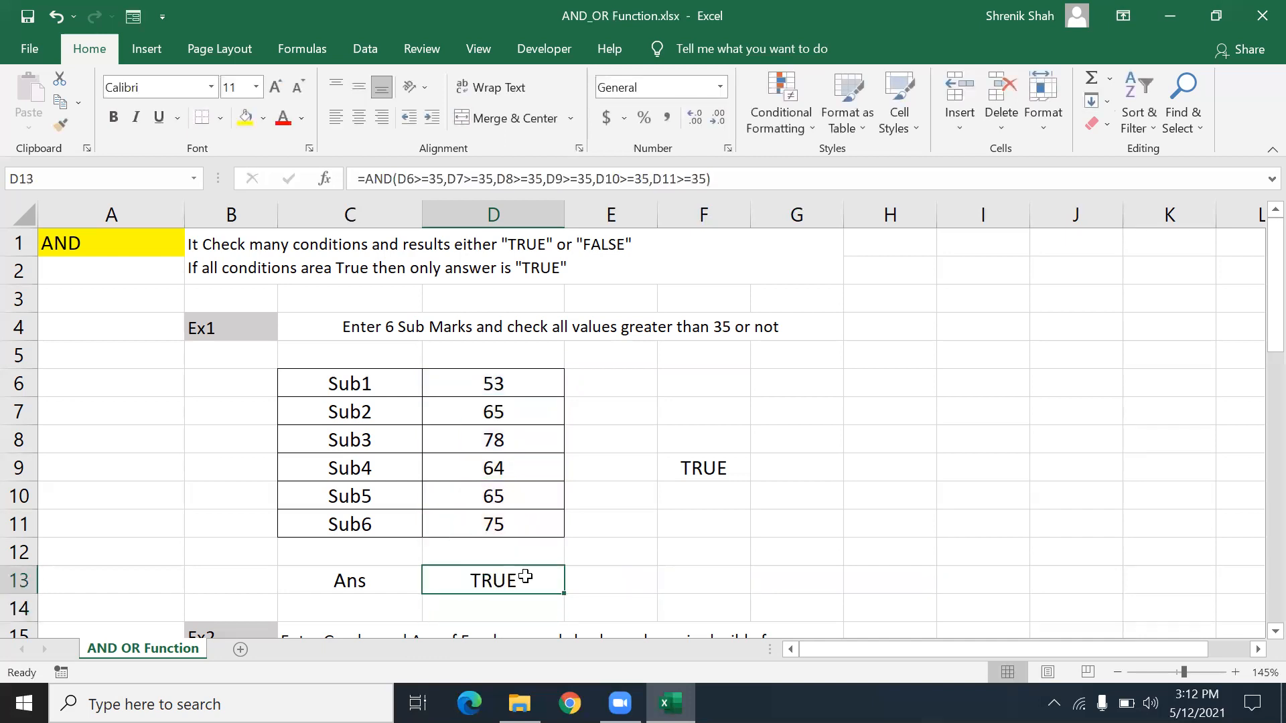
pyautogui.click(528, 392)
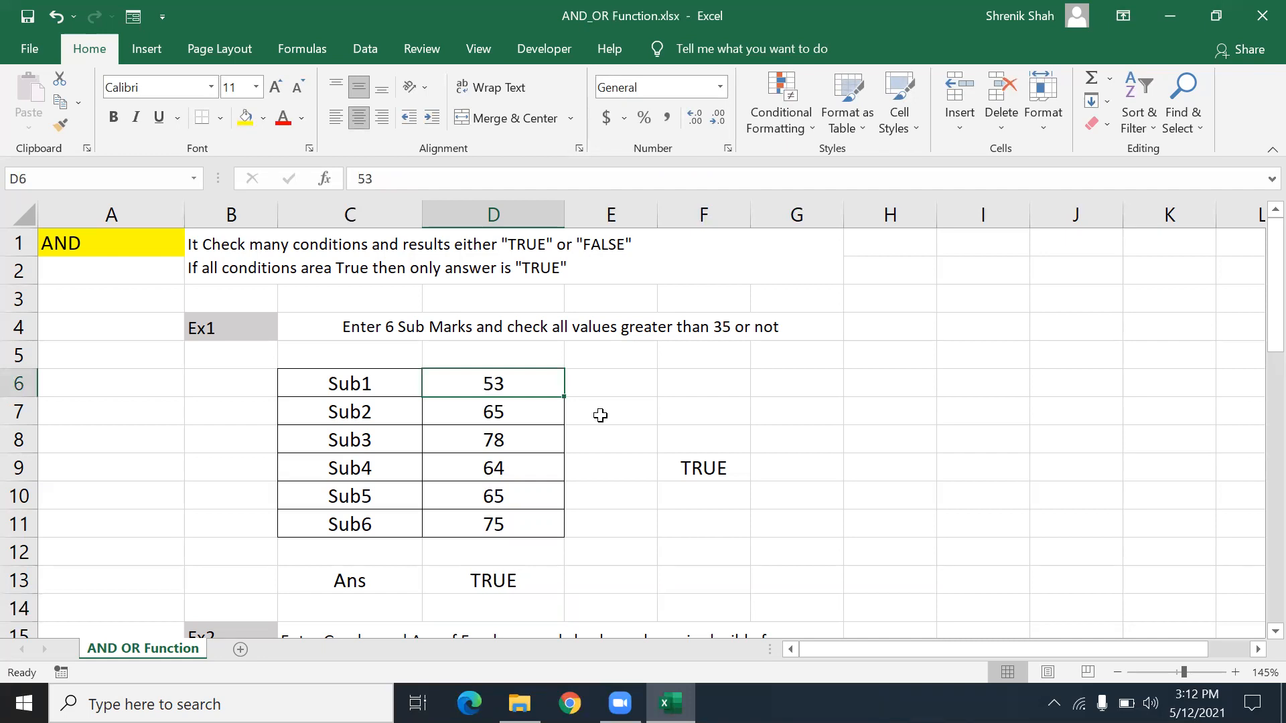
pyautogui.write('34')
pyautogui.press('Return')
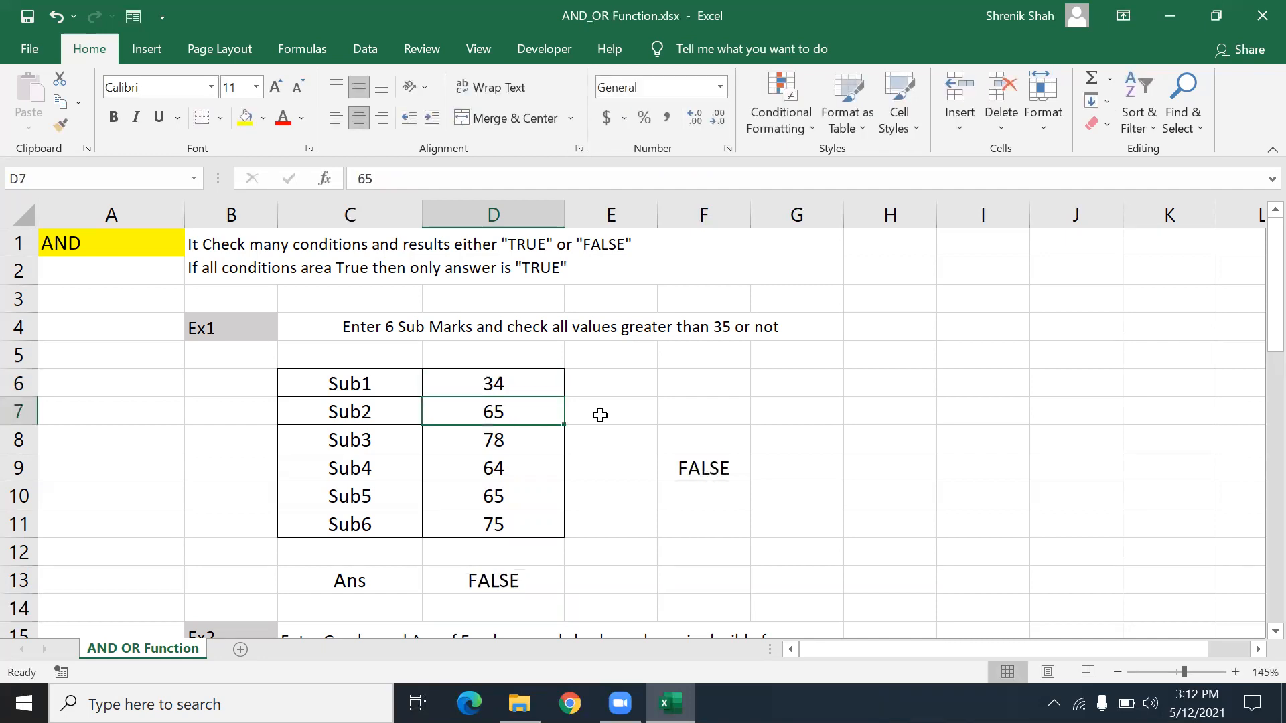
# - Set the Sub1 mark in D6 to 56 and the Sub3 mark in D8 to 34
pyautogui.press('Up')
pyautogui.write('56')
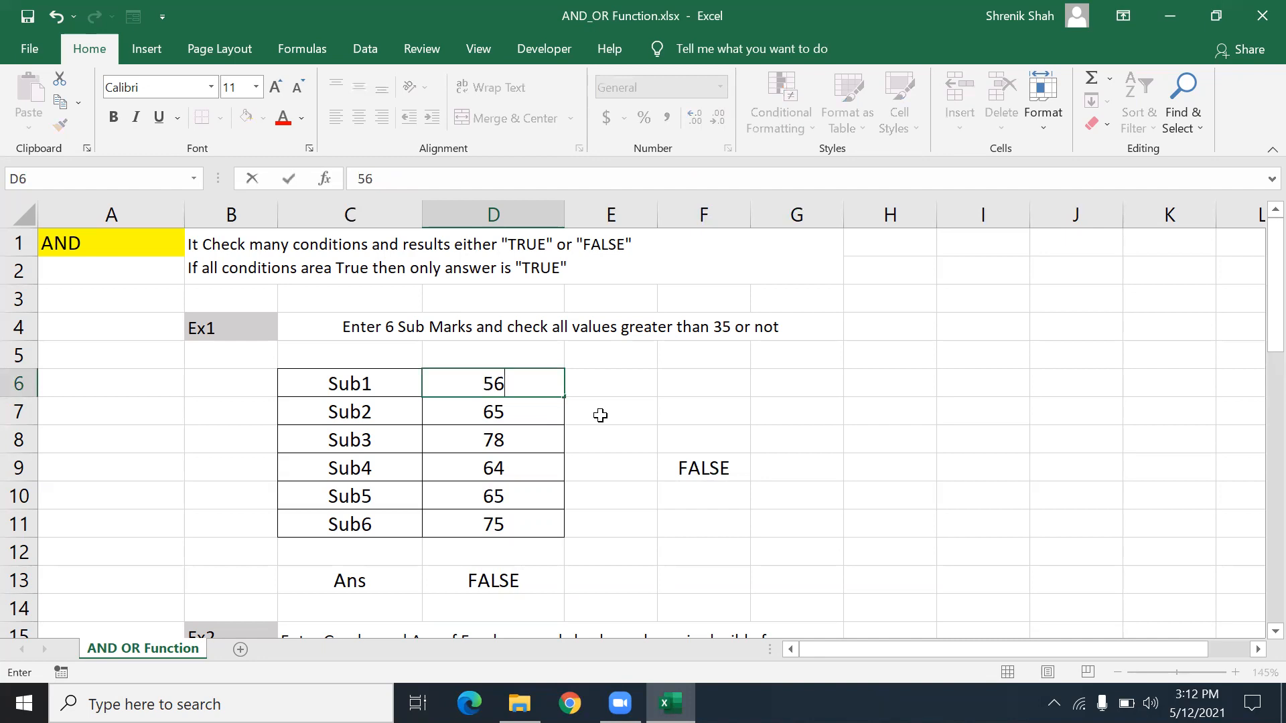
pyautogui.press('Return')
pyautogui.press('Return')
pyautogui.write('34')
pyautogui.press('Return')
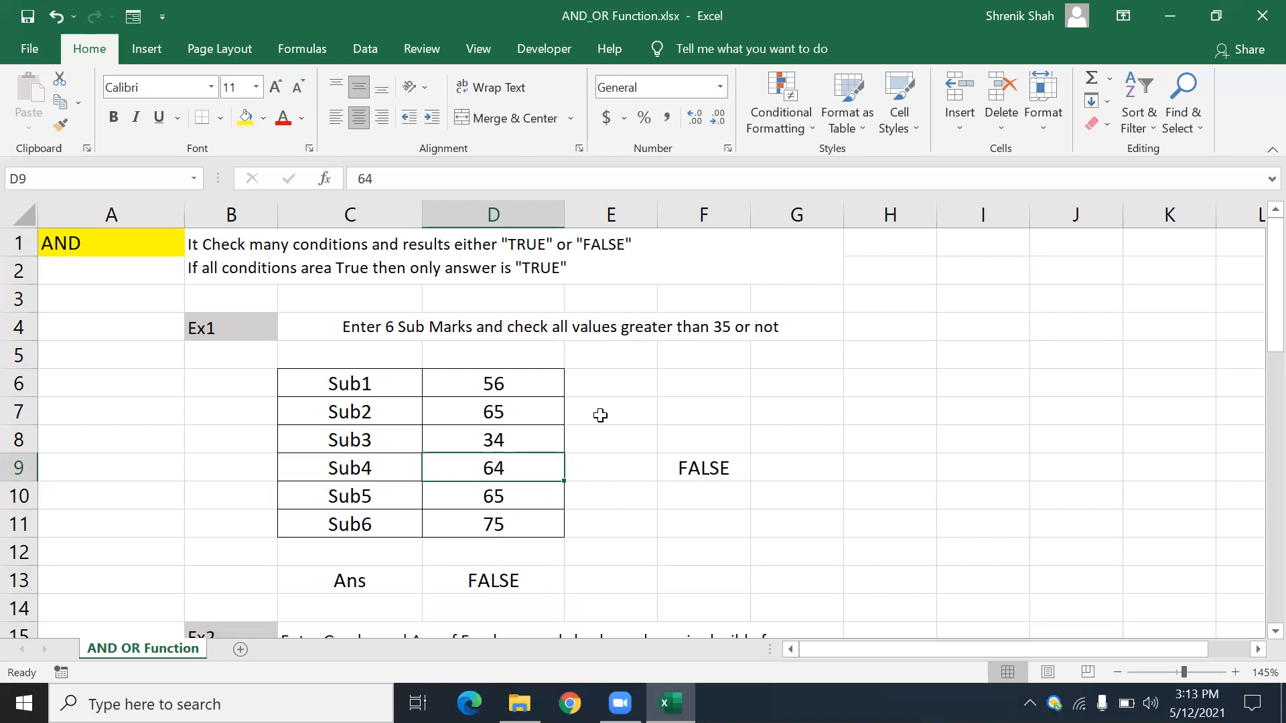
# - Correct the word "area" to "are" in the AND function description in B1
pyautogui.click(327, 263)
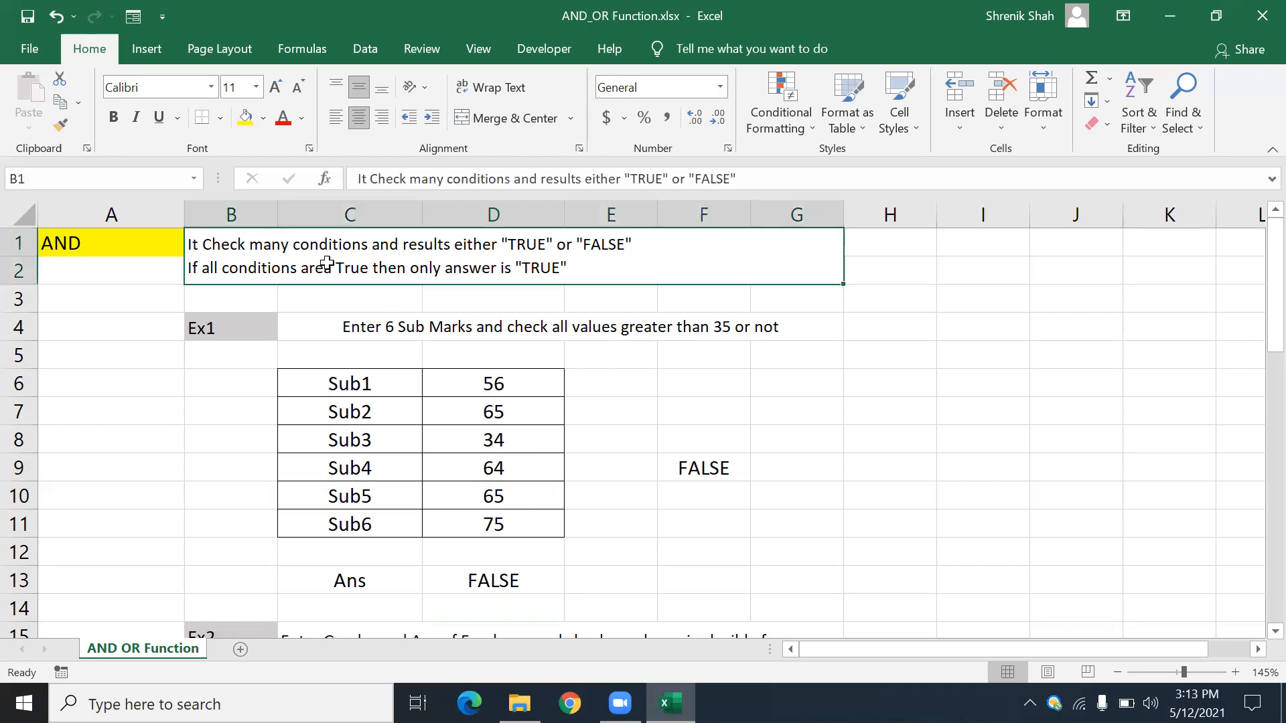
pyautogui.doubleClick(326, 263)
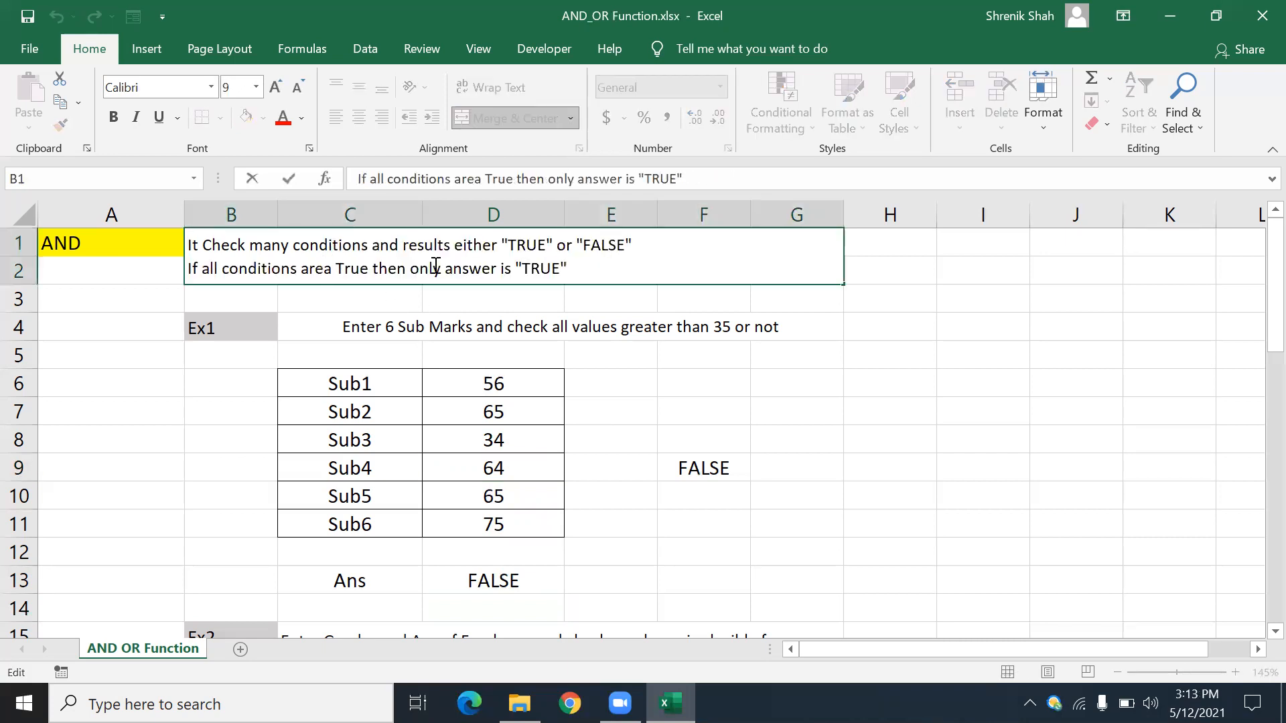
pyautogui.press('BackSpace')
pyautogui.press('Return')
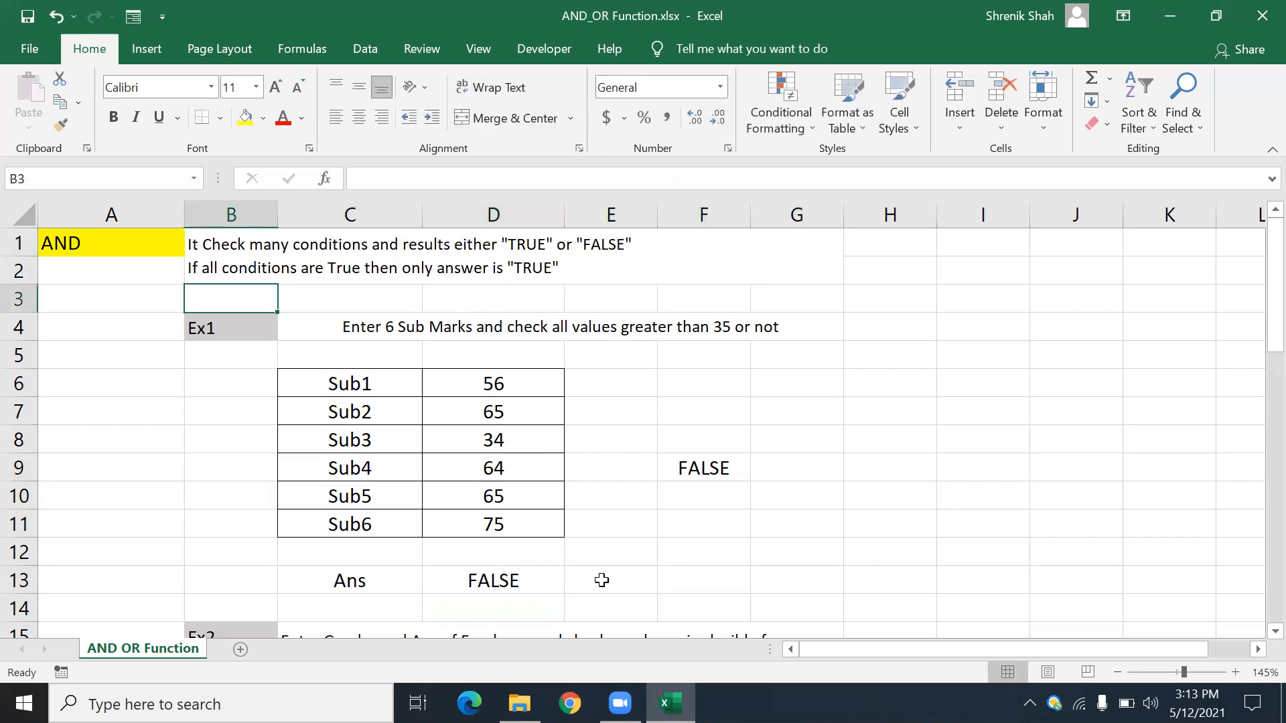
# - Clear the existing Elegibility formulas of Ex2 from D22:D23
pyautogui.scroll(-3, 601, 579)
pyautogui.scroll(-1, 601, 580)
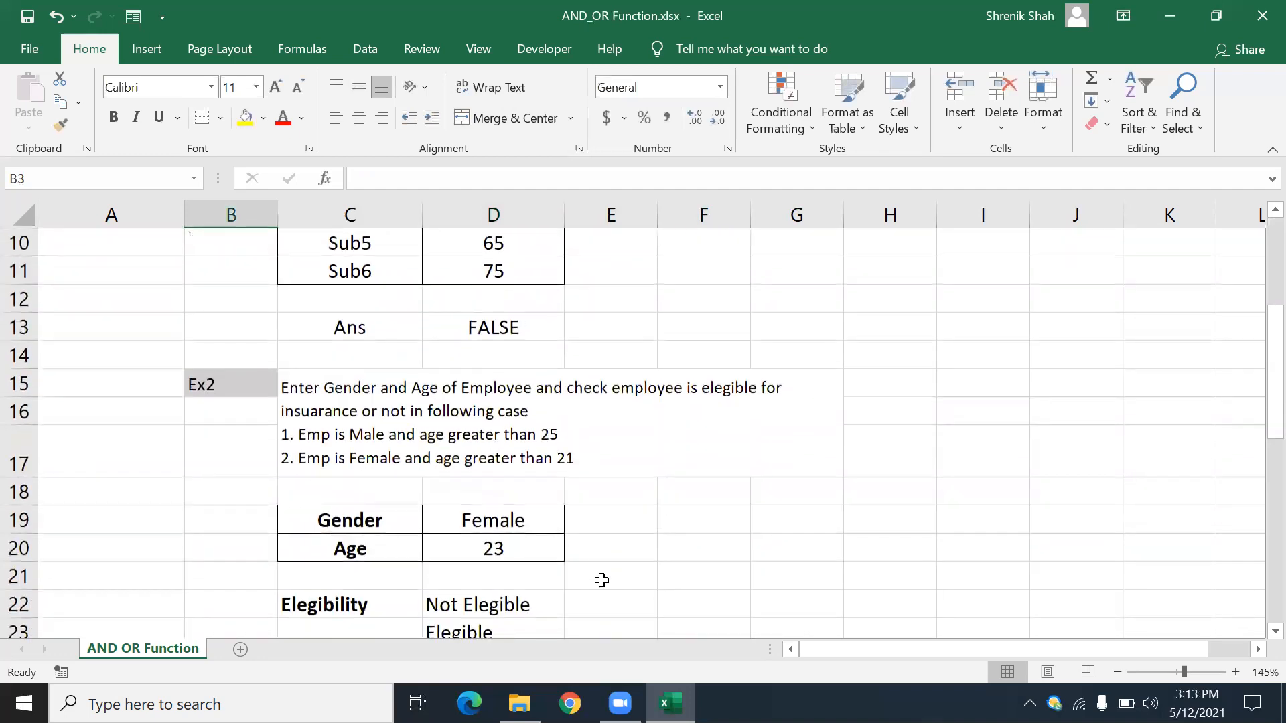
pyautogui.click(410, 386)
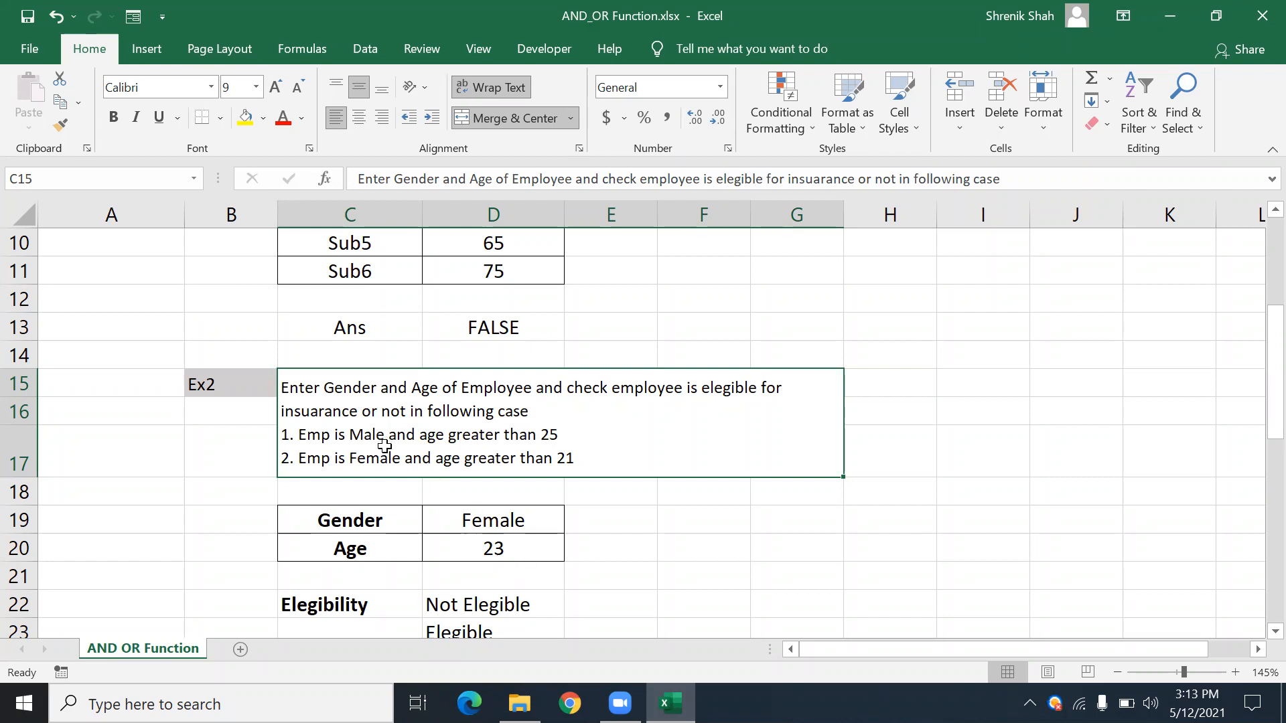
pyautogui.click(474, 525)
pyautogui.click(479, 540)
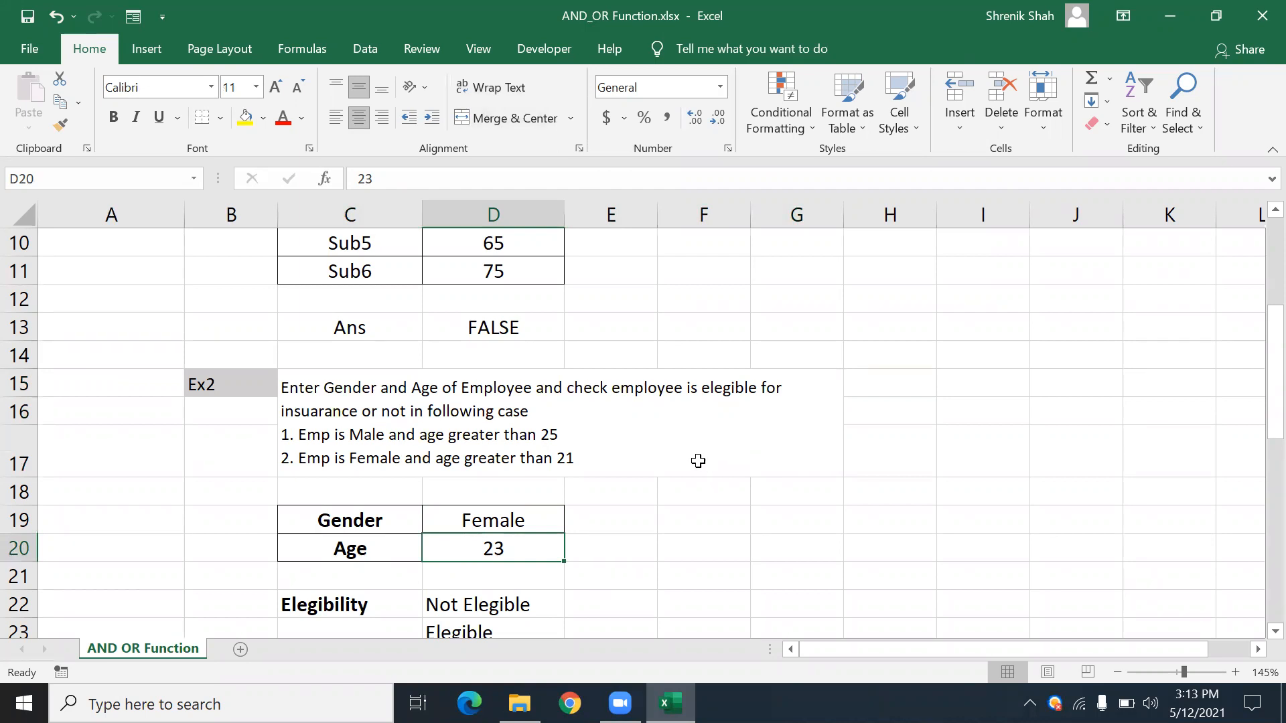
pyautogui.scroll(-1, 525, 537)
pyautogui.click(522, 522)
pyautogui.keyDown('shift'); pyautogui.click(520, 549); pyautogui.keyUp('shift')
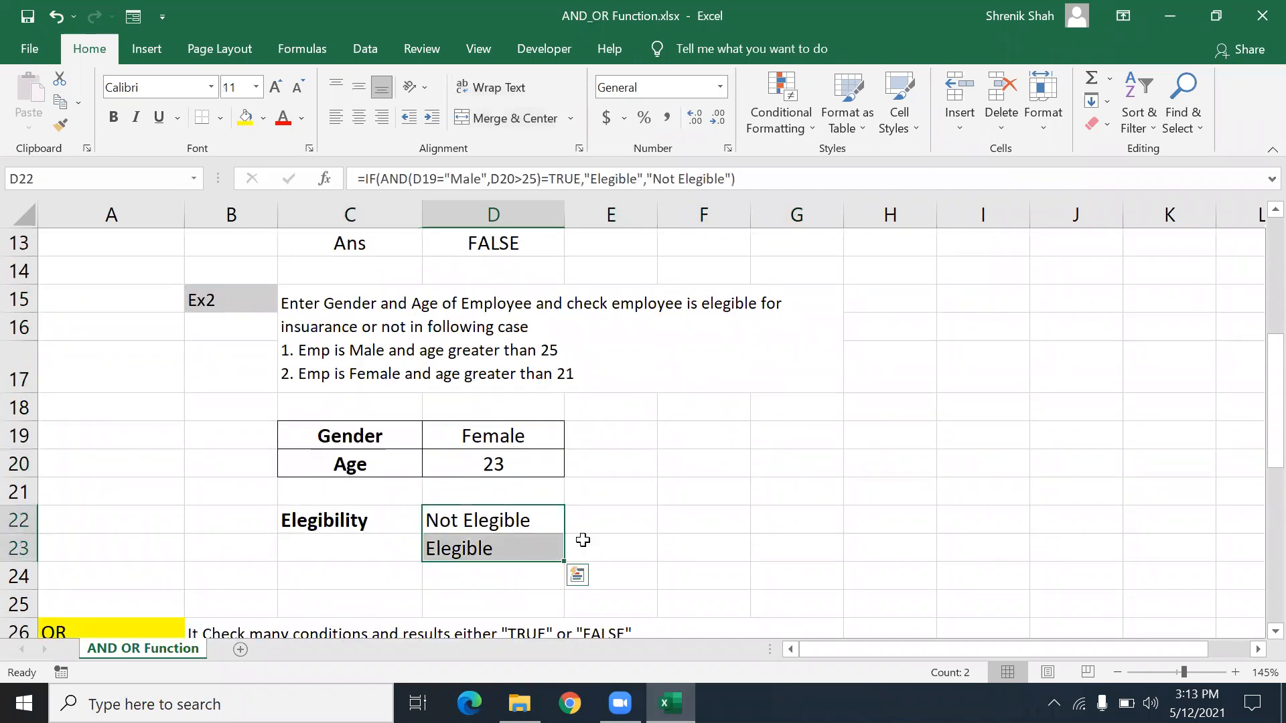
pyautogui.press('Delete')
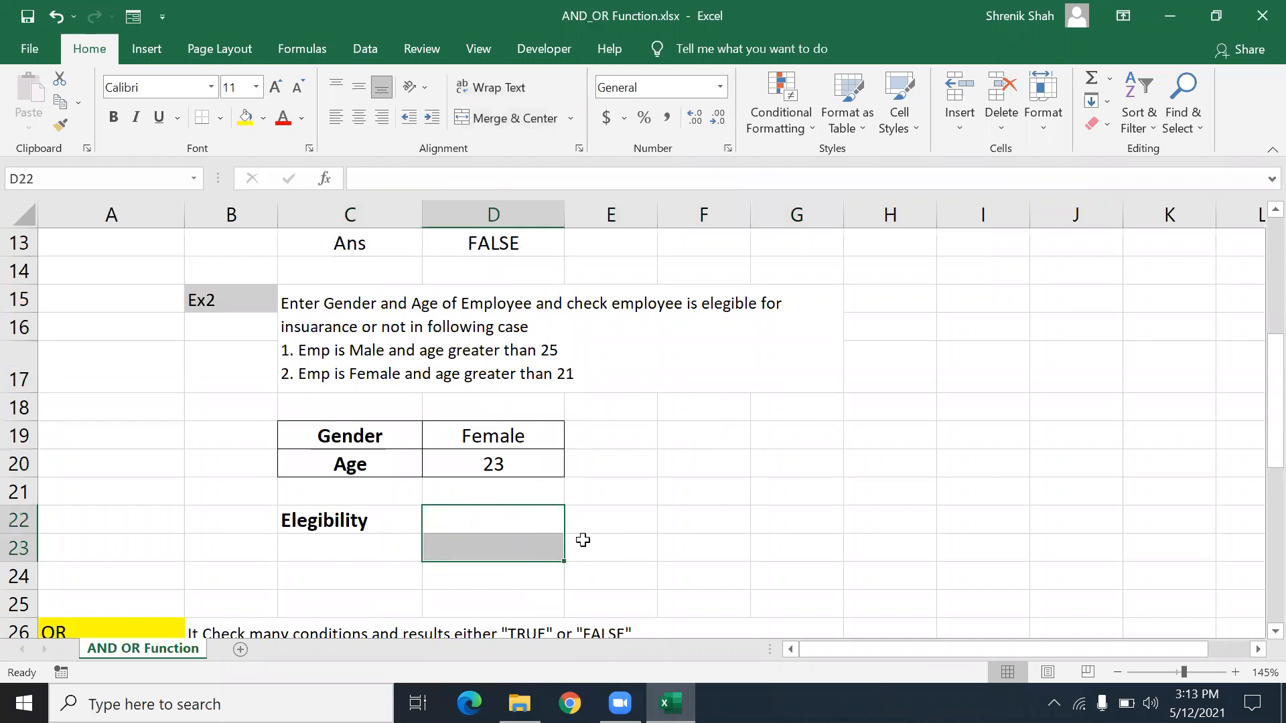
# - Start an AND formula in D22 whose first condition is D19="Male"
pyautogui.press('Up')
pyautogui.click(536, 521)
pyautogui.write('=')
pyautogui.write('AND(')
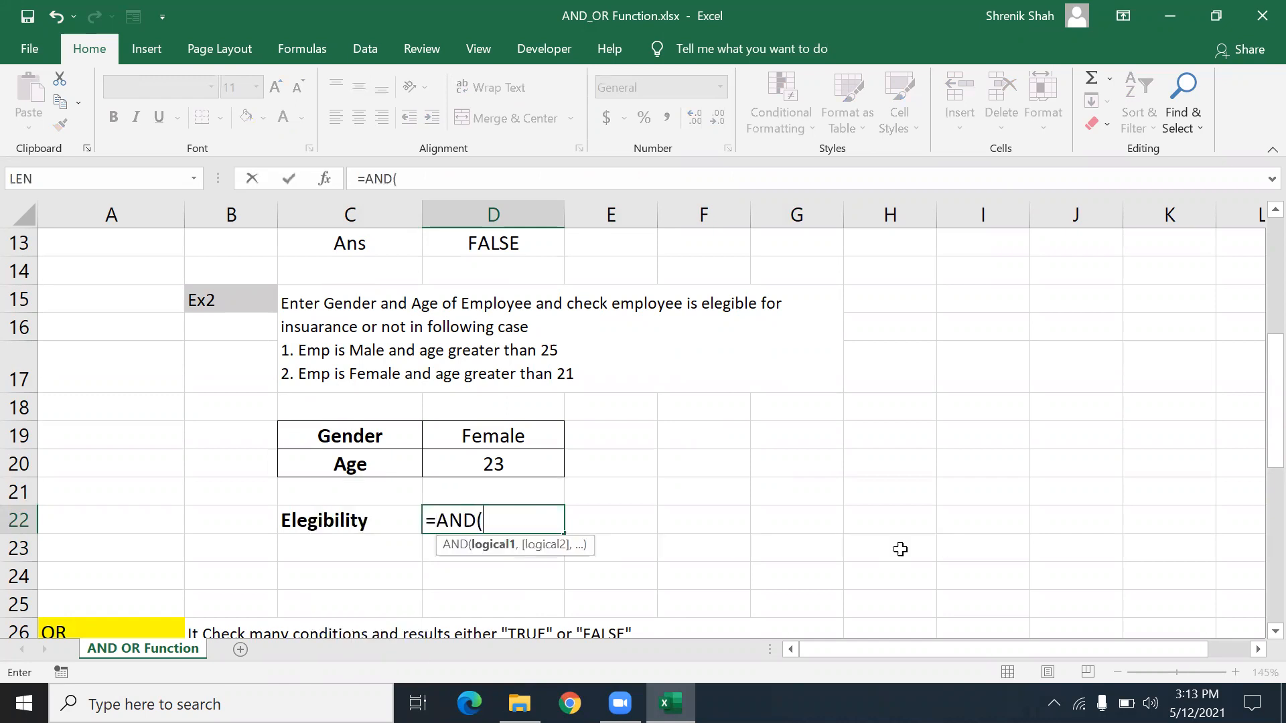
pyautogui.click(525, 426)
pyautogui.write('=')
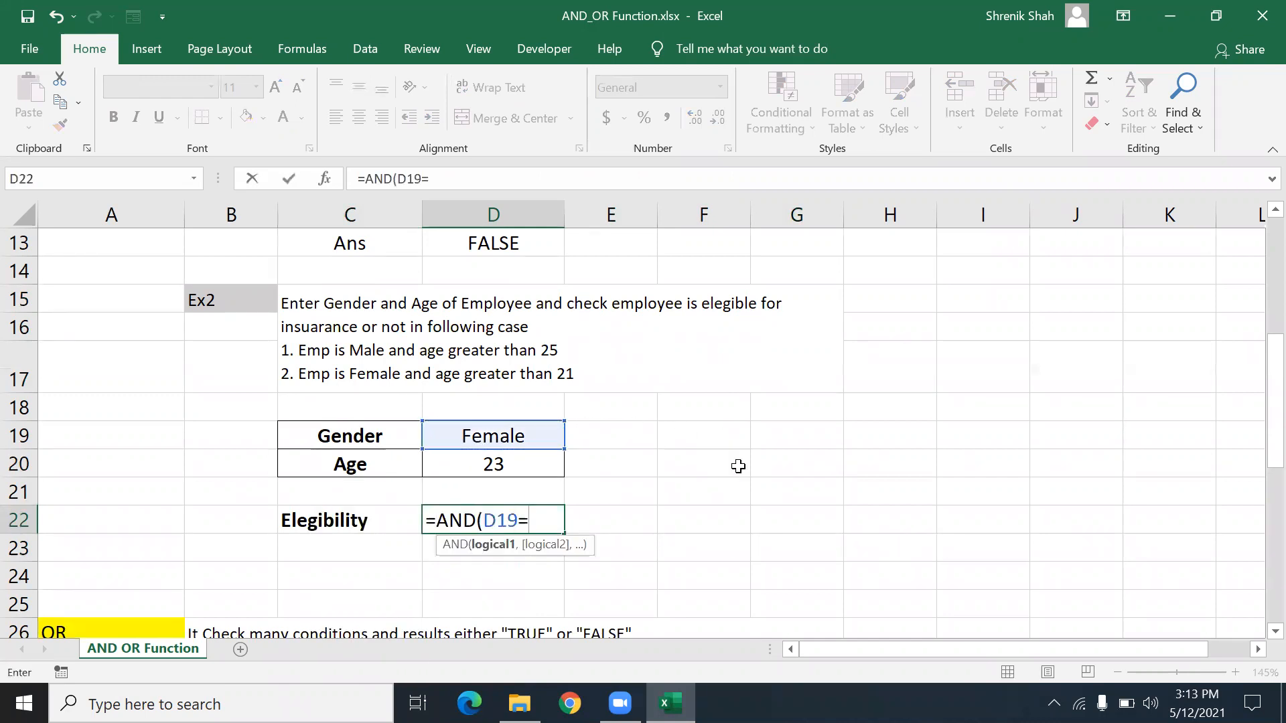
pyautogui.write('"Male')
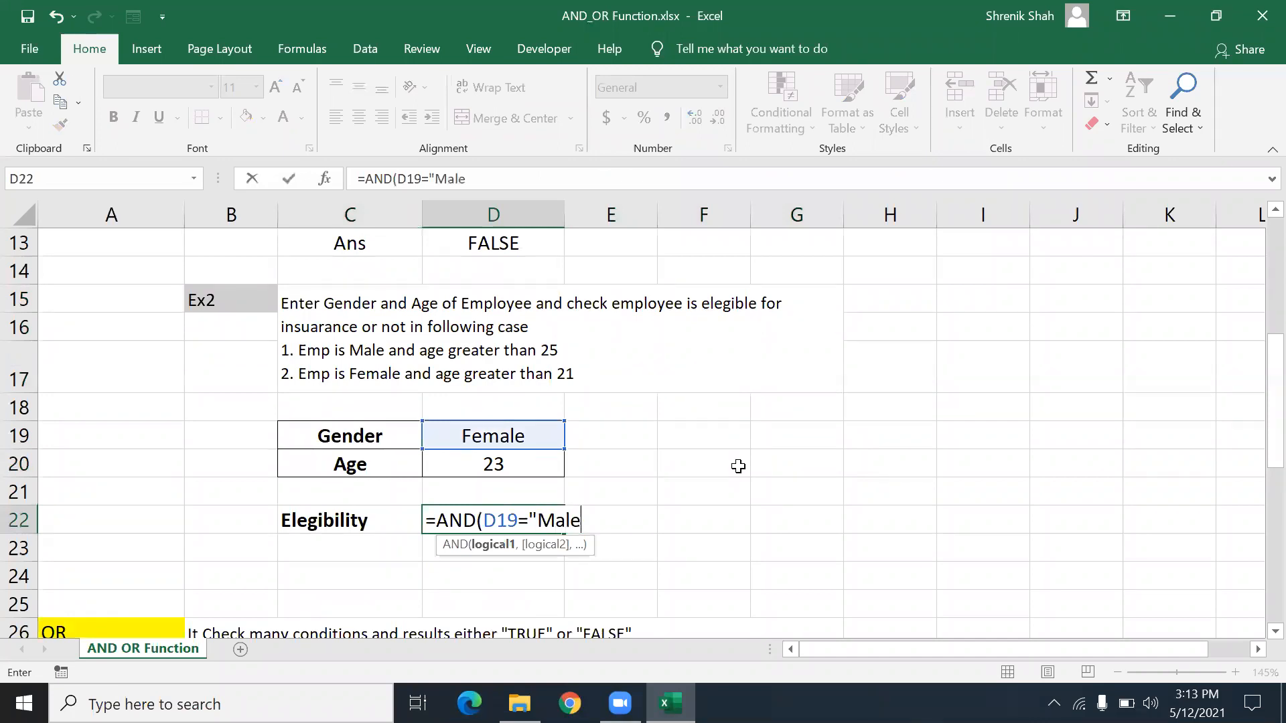
pyautogui.write('",')
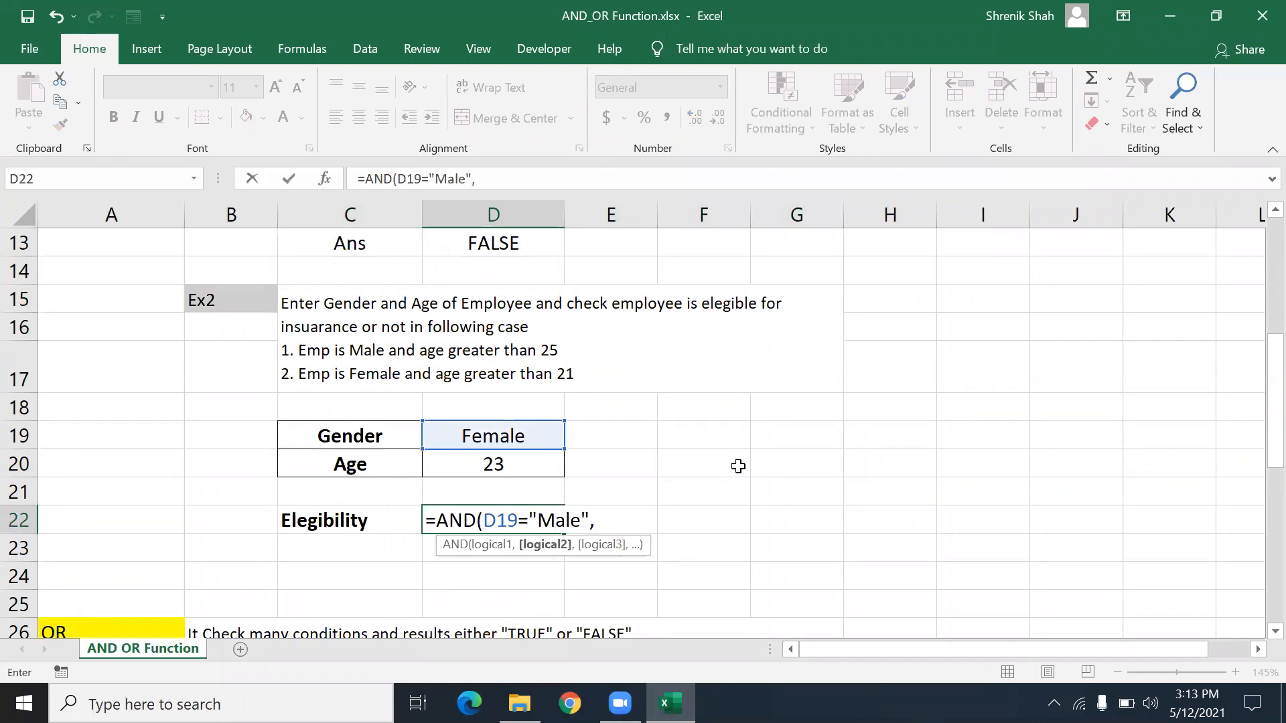
# - Complete the AND formula in D22 with the condition D20>=25 and enter it
pyautogui.click(535, 465)
pyautogui.write('>=25)')
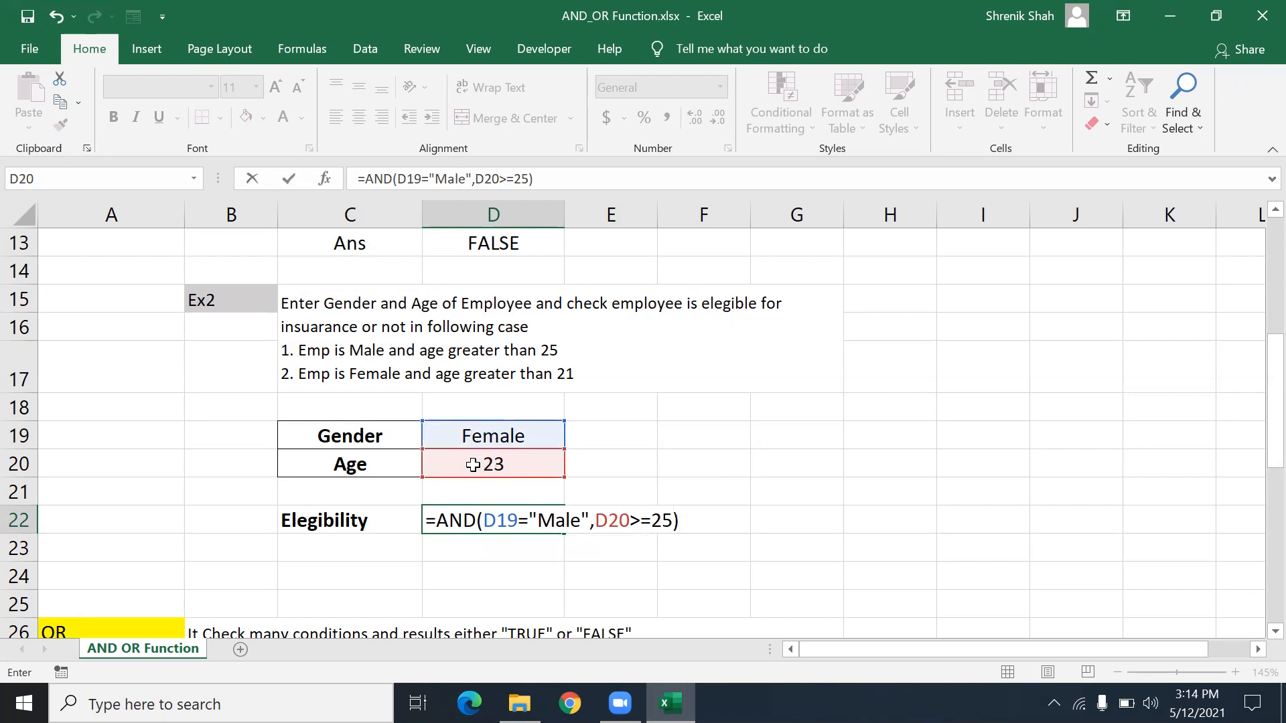
pyautogui.moveTo(434, 520); pyautogui.dragTo(692, 533)
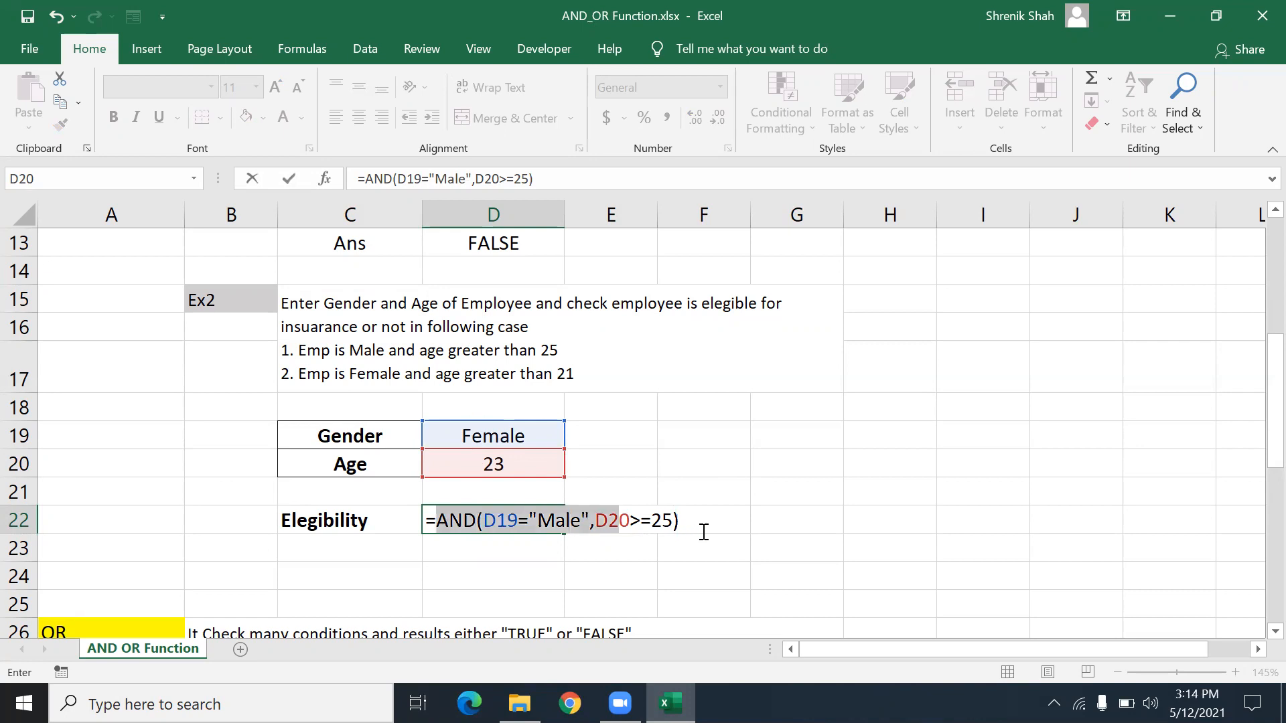
pyautogui.click(635, 521)
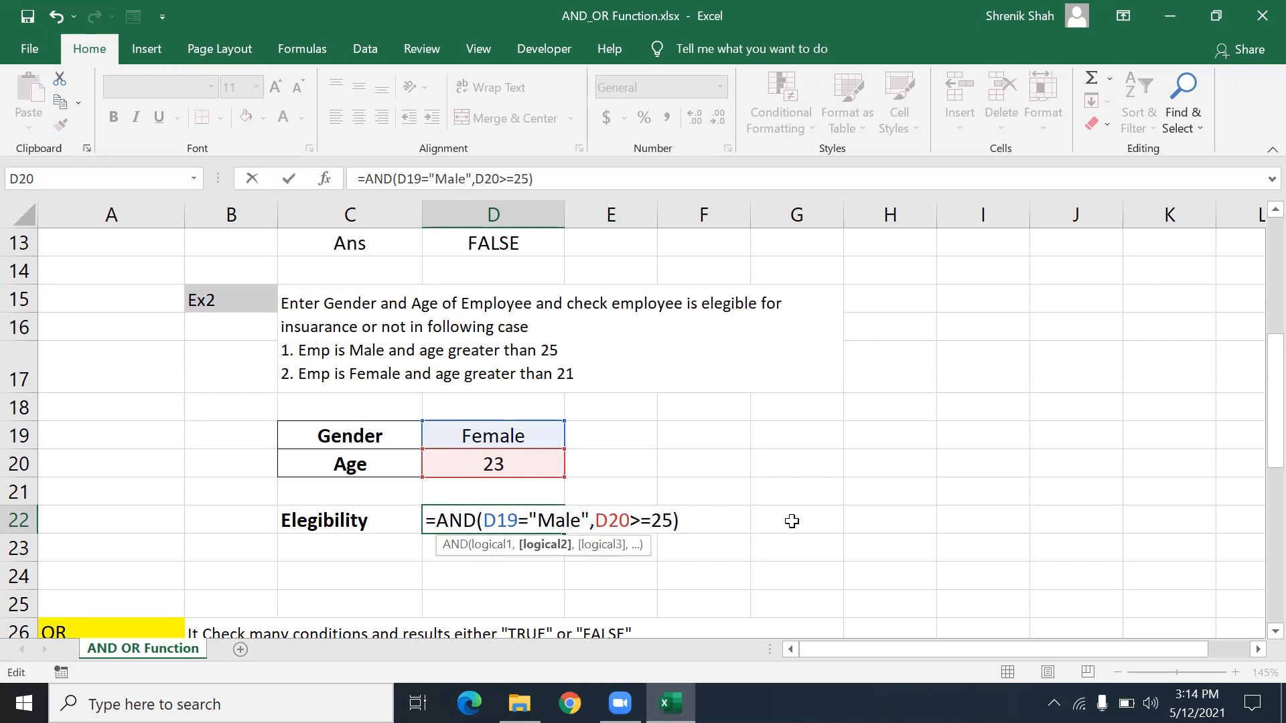
pyautogui.press('Return')
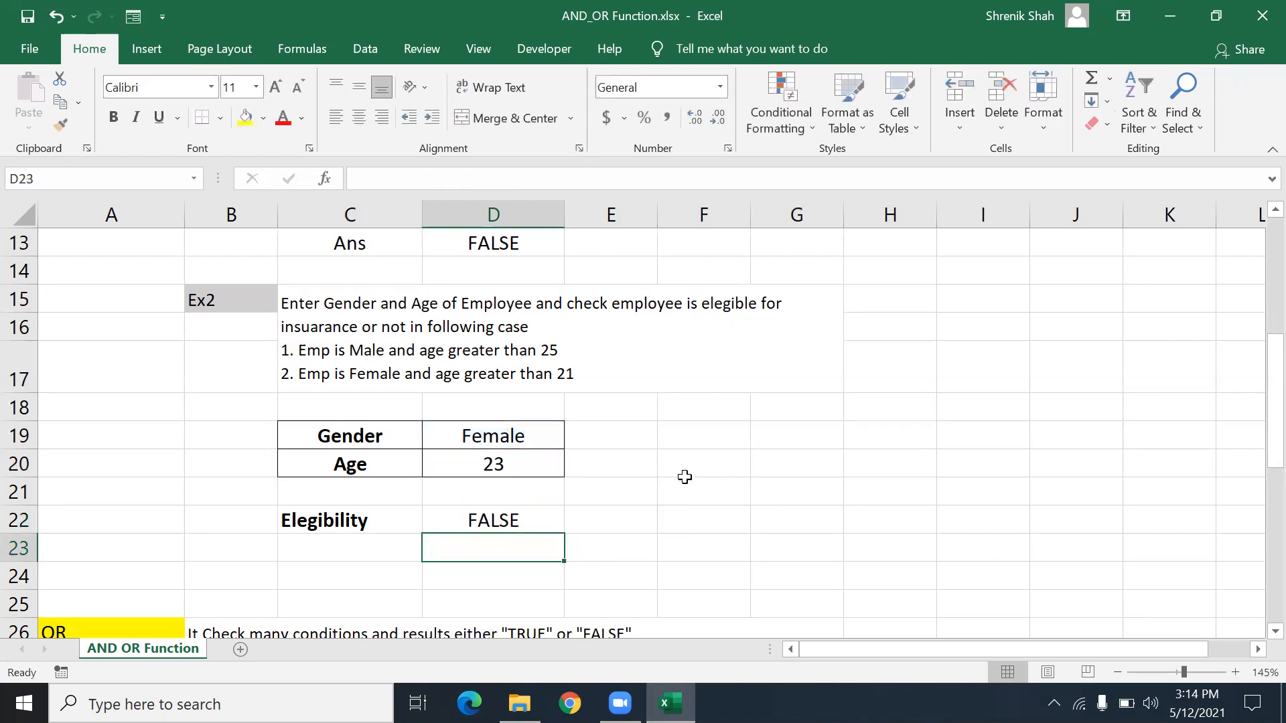
# - Set the Gender in D19 to Male and the Age in D20 to 29 to test the formula
pyautogui.click(522, 446)
pyautogui.write('Male')
pyautogui.press('Return')
pyautogui.write('29')
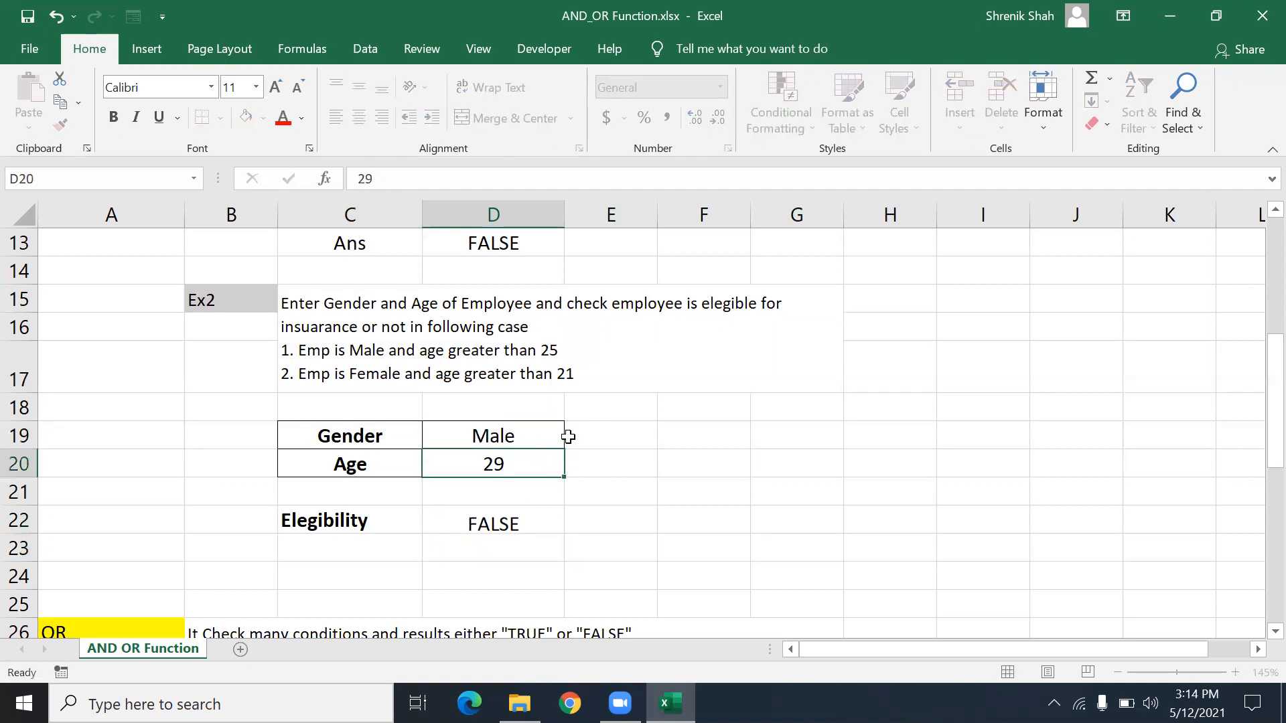
pyautogui.press('Return')
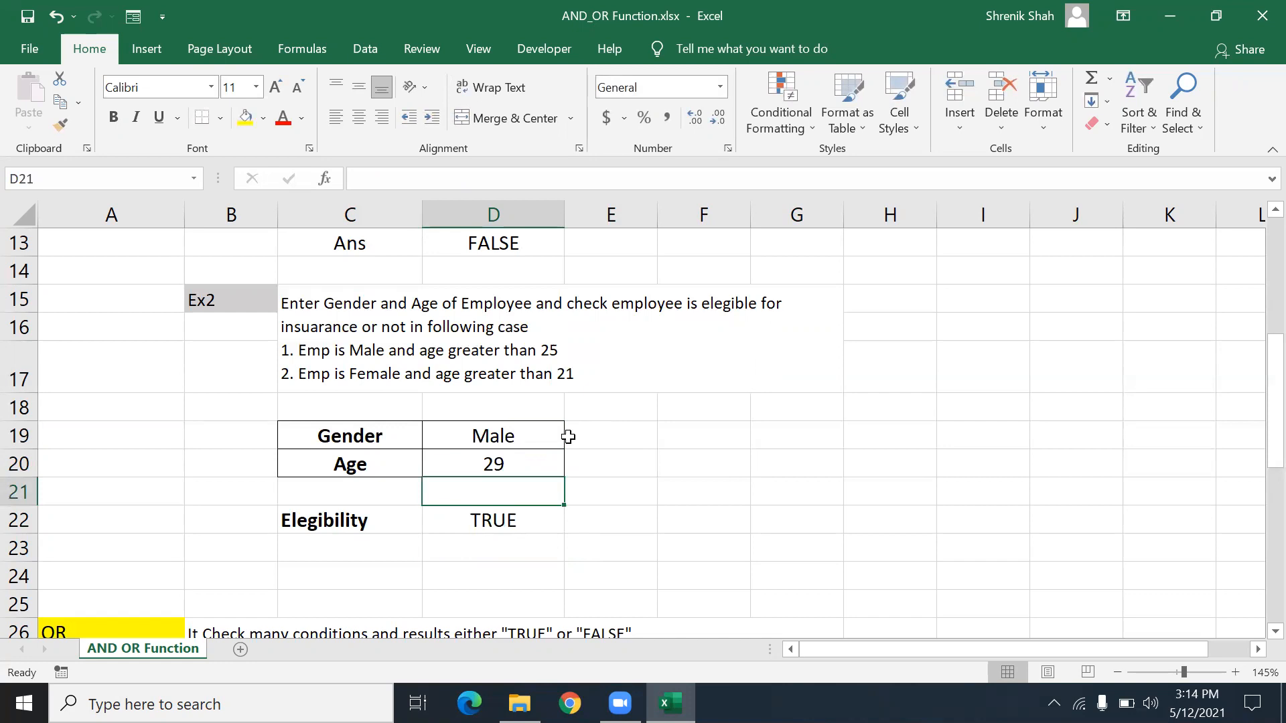
# - Nest the AND expression in D22 inside an IF function as its logical test
pyautogui.click(486, 522)
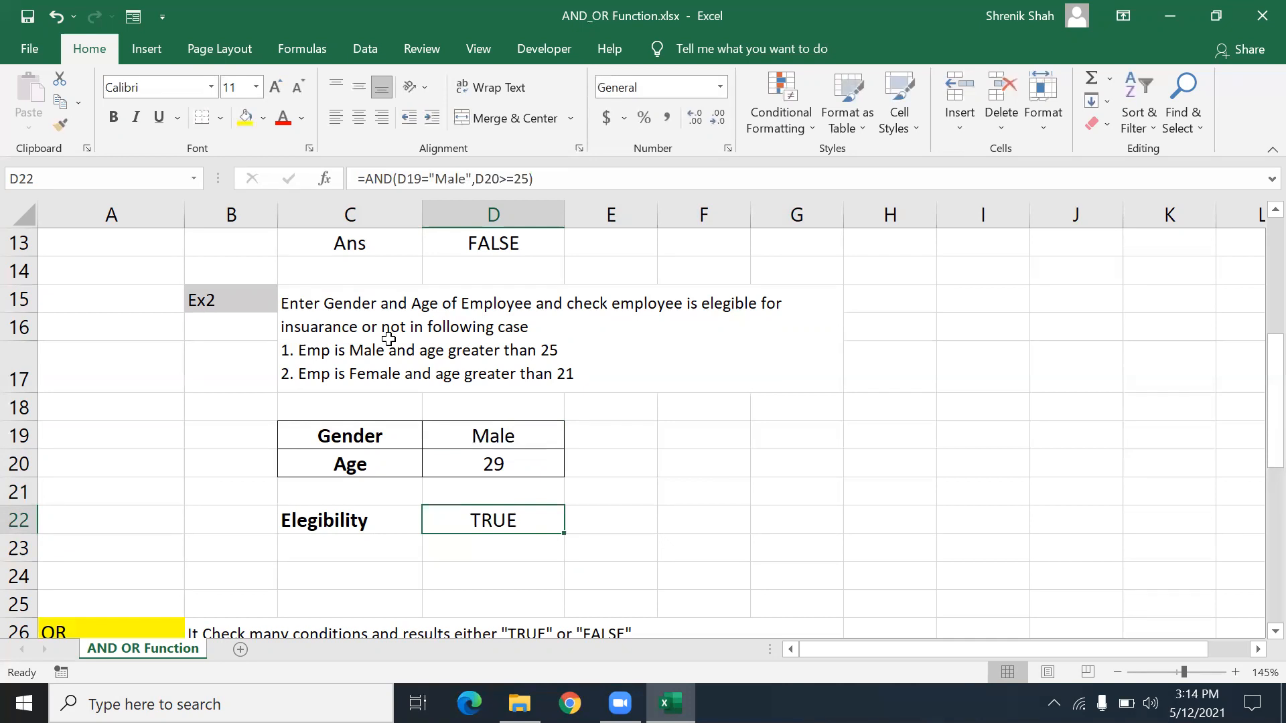
pyautogui.doubleClick(482, 520)
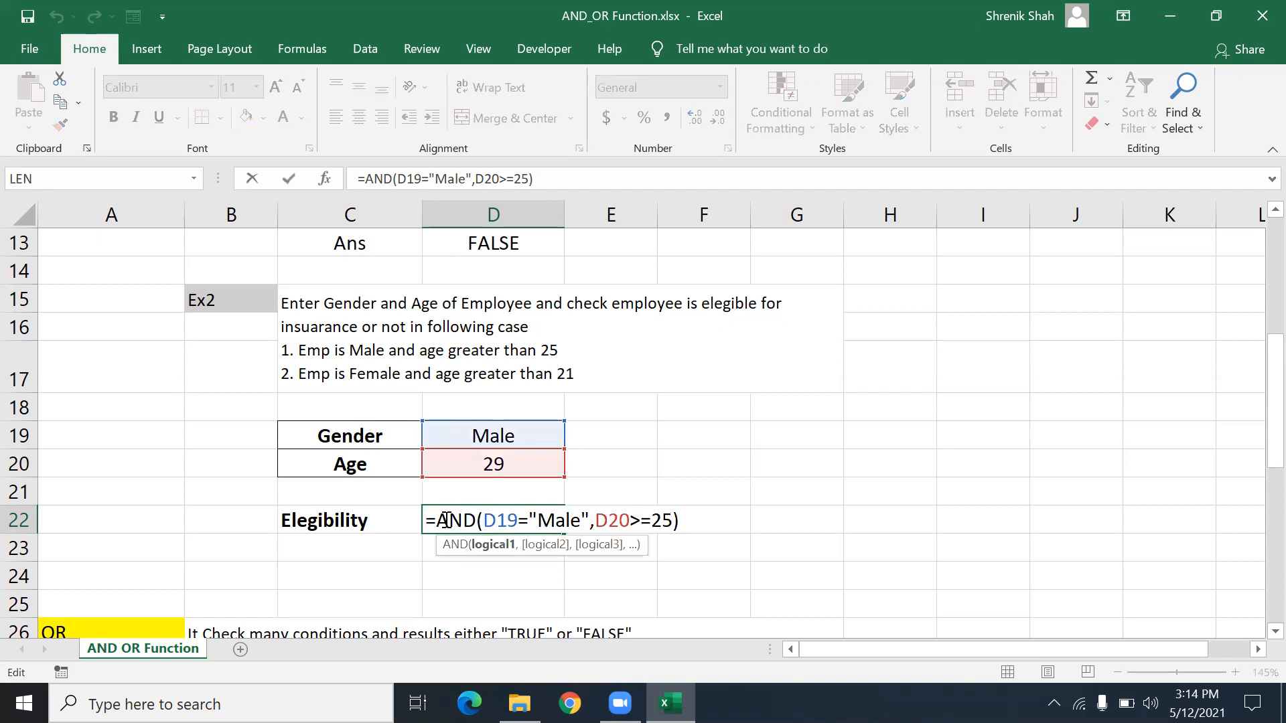
pyautogui.moveTo(443, 520); pyautogui.dragTo(706, 521)
pyautogui.hotkey('ctrl', 'c')
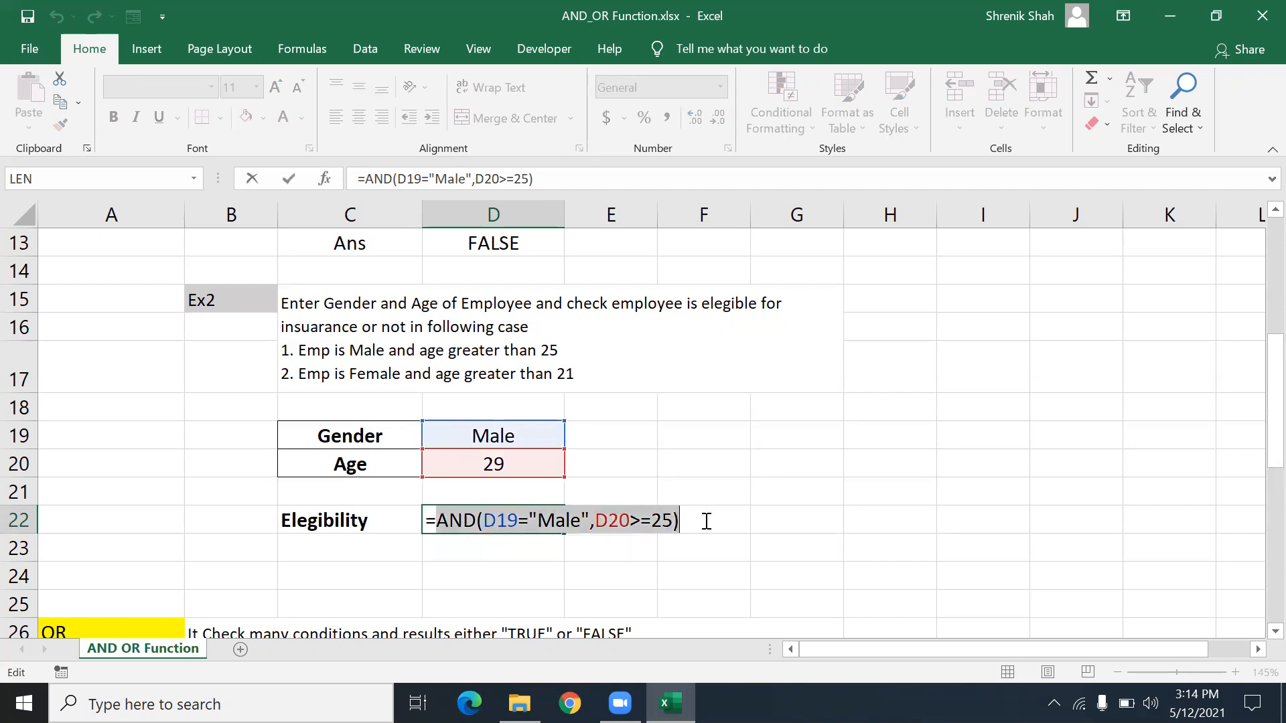
pyautogui.press('BackSpace')
pyautogui.write('IF(')
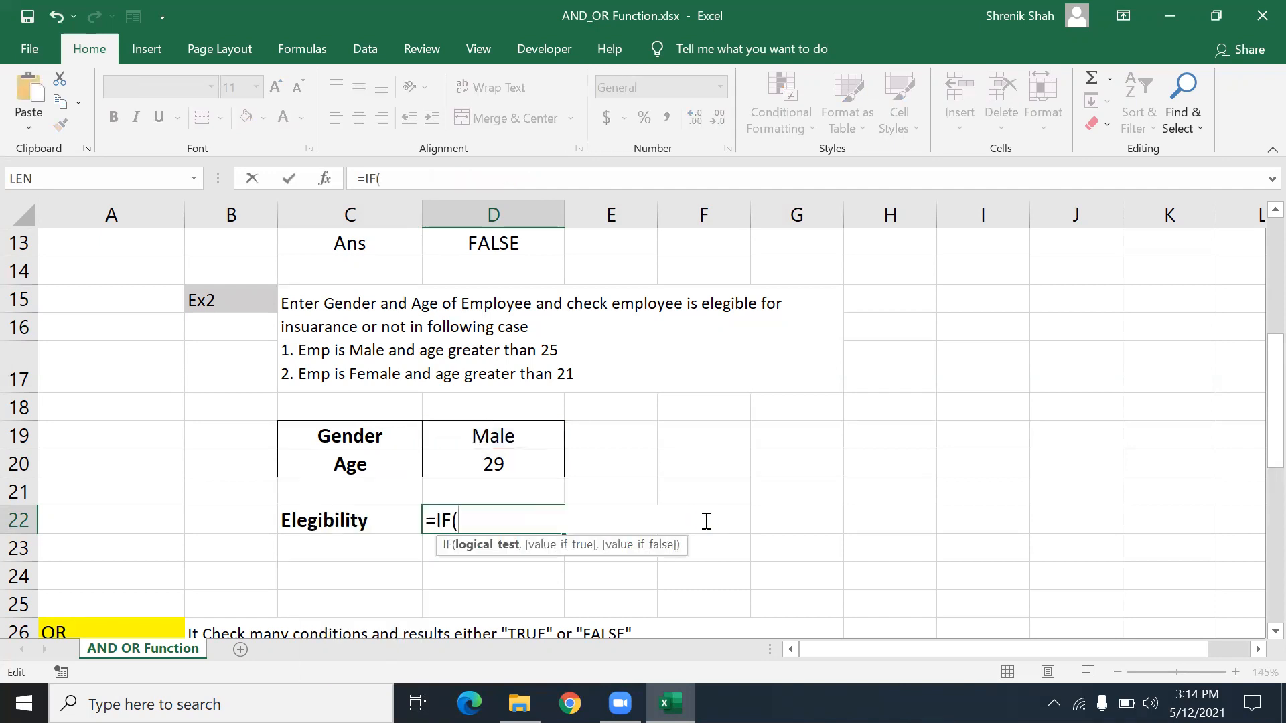
pyautogui.hotkey('ctrl', 'v')
# - Compare the AND expression in the IF's logical test with =TRUE
pyautogui.write('=TU')
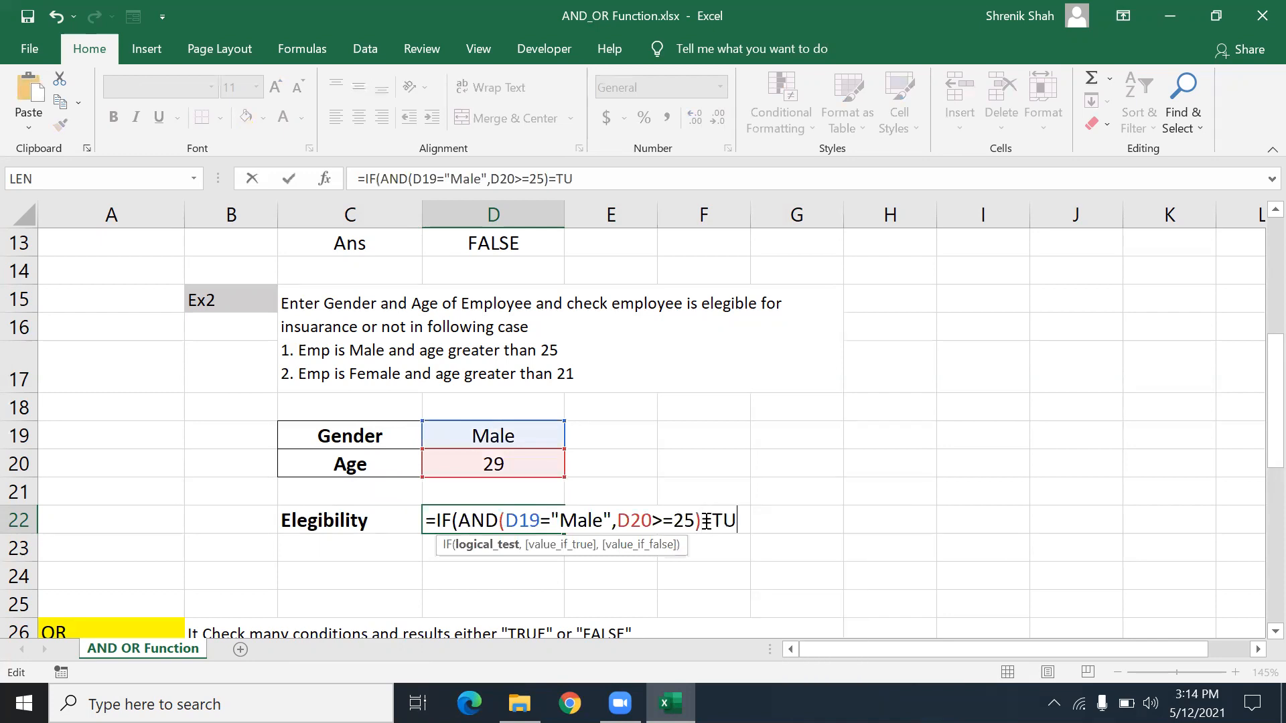
pyautogui.press('BackSpace')
pyautogui.write('EU')
pyautogui.press('BackSpace')
pyautogui.press('BackSpace')
pyautogui.write('RUE')
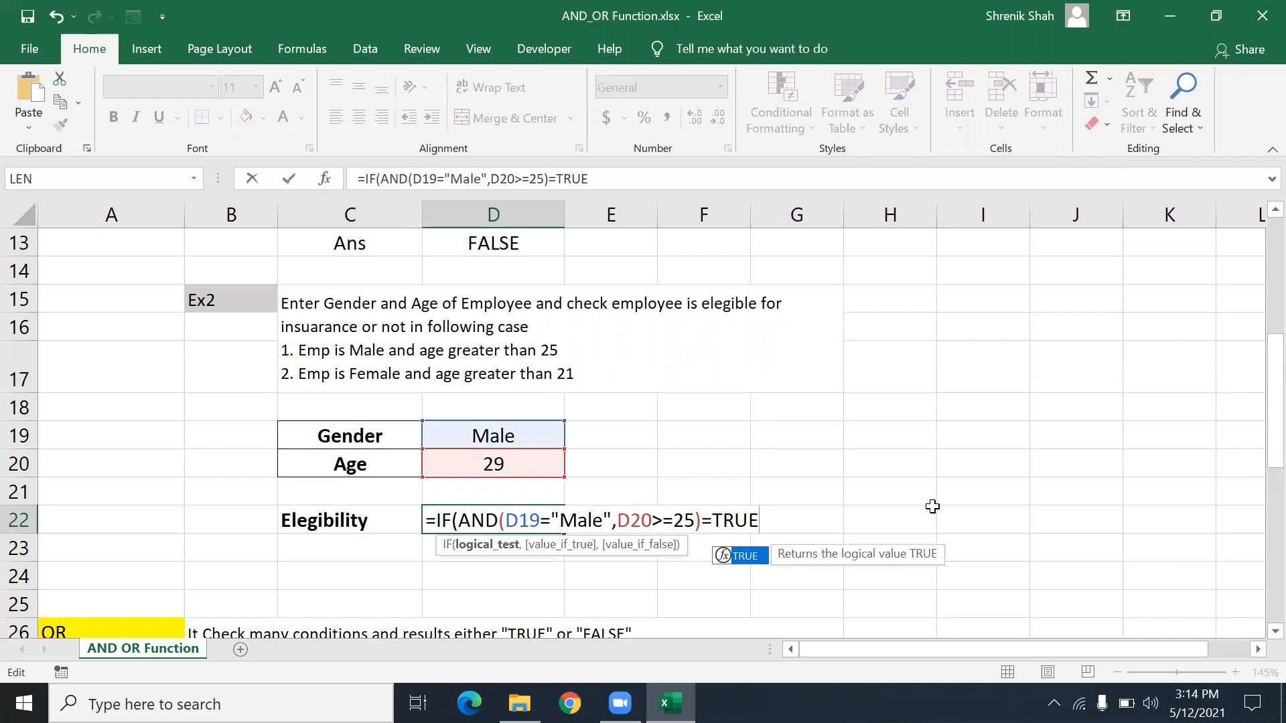
# - Give the IF in D22 the results "Elegible" for true and "Not Elegible" for false, and enter the formula
pyautogui.write(',"Elegi')
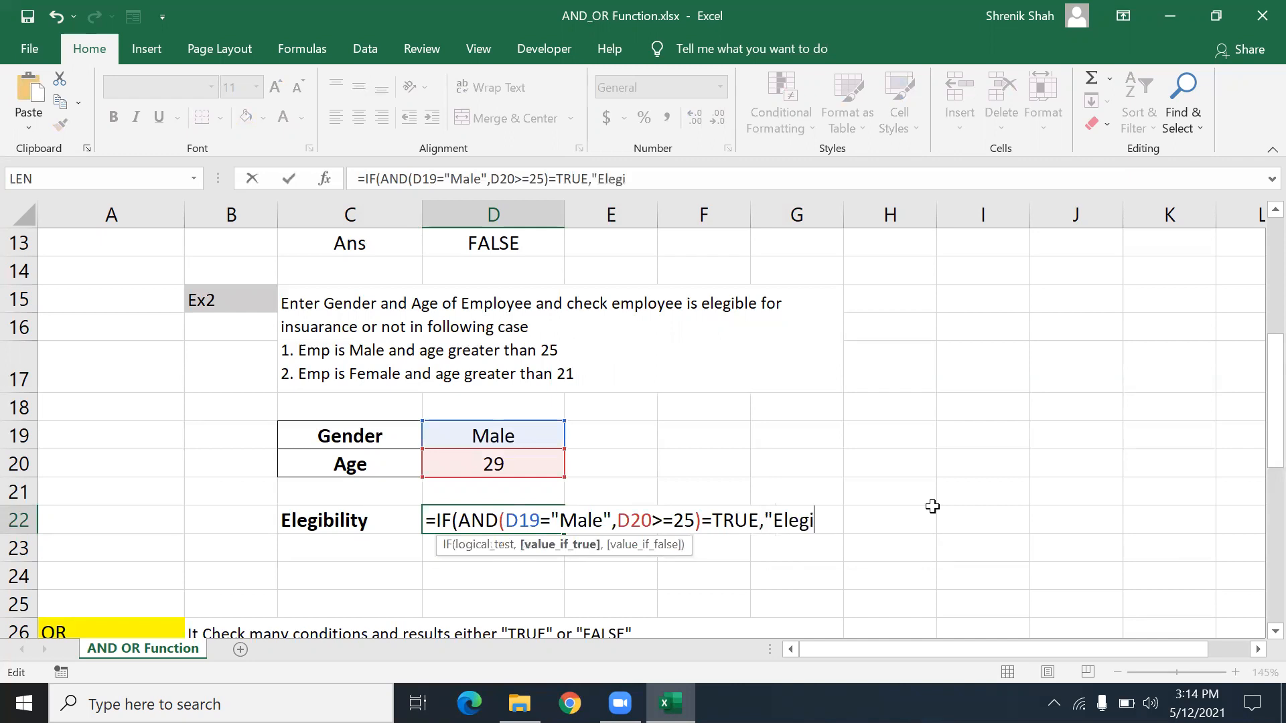
pyautogui.write('ble",')
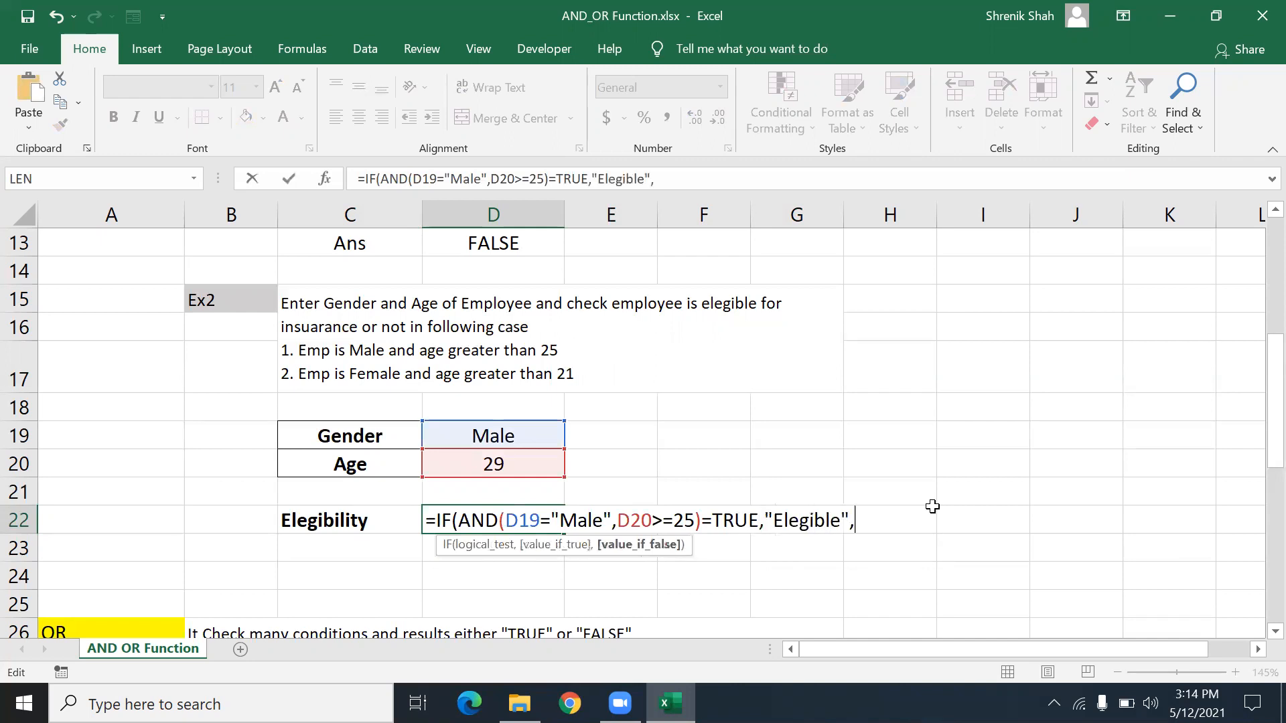
pyautogui.write('"Not Eleg')
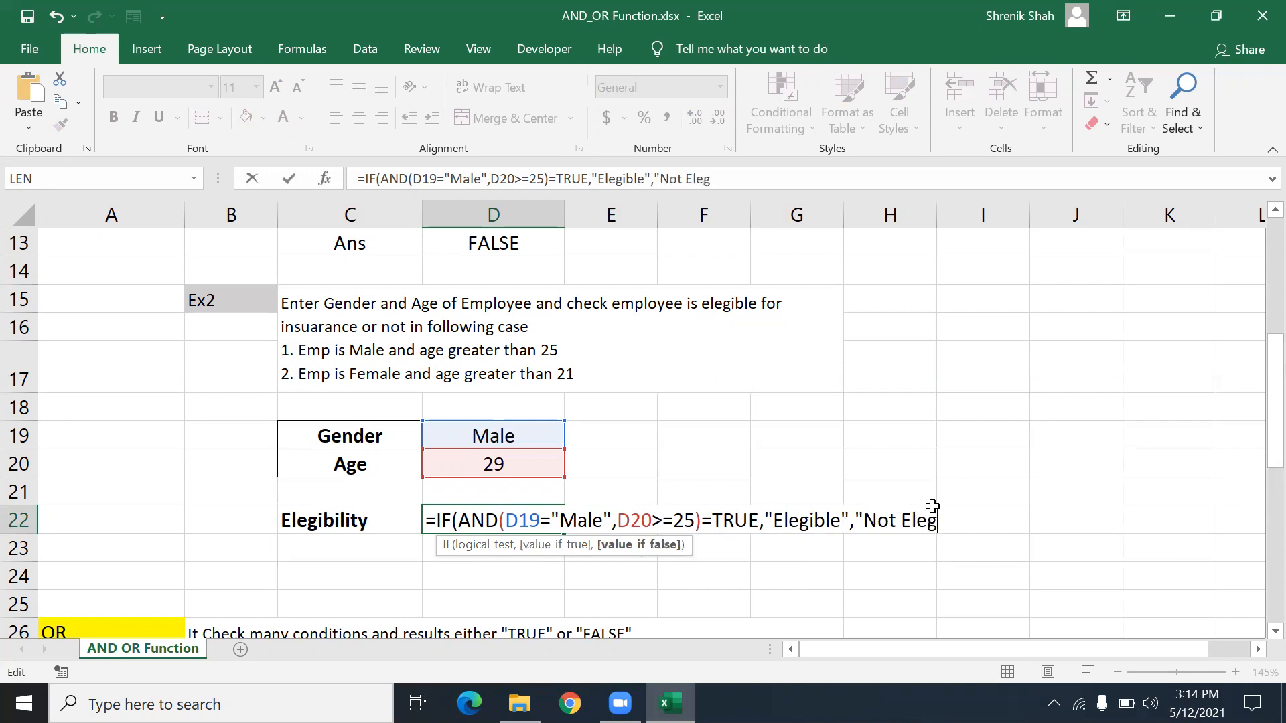
pyautogui.write('ible")')
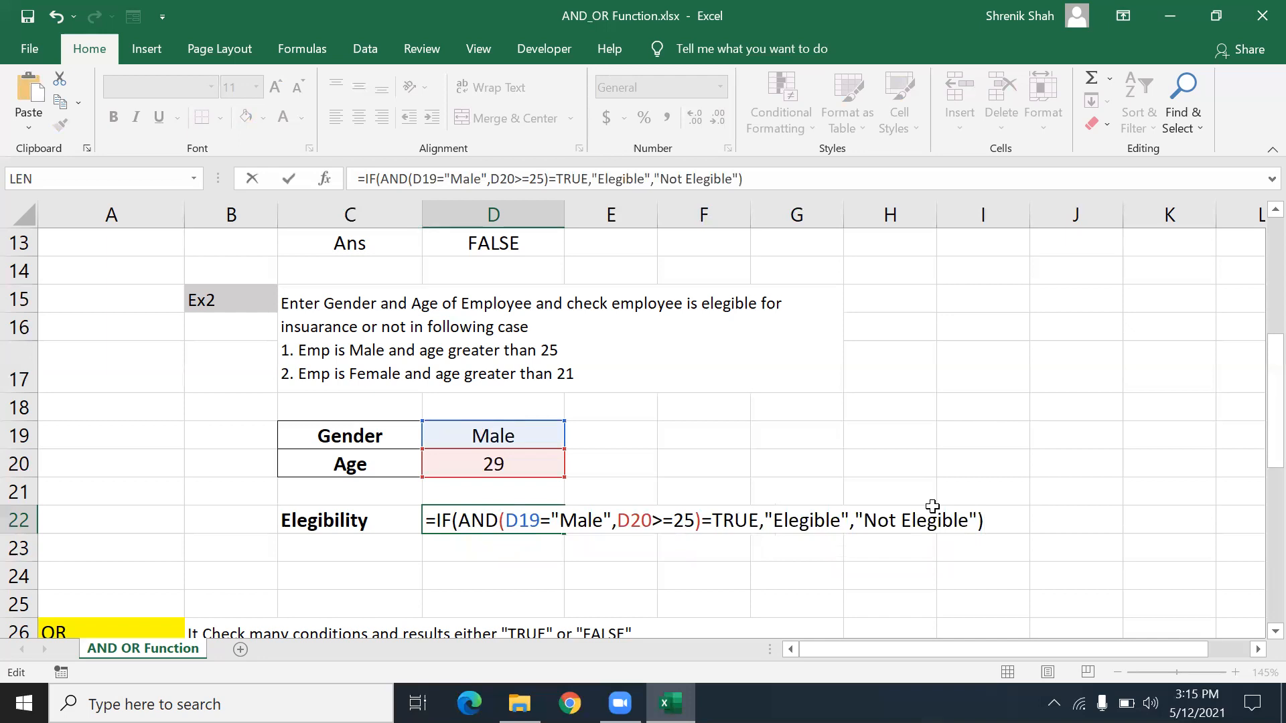
pyautogui.press('Return')
# - Set the Gender in D19 to Female to test the IF formula in D22
pyautogui.press('Up')
pyautogui.press('Up')
pyautogui.press('Up')
pyautogui.press('Up')
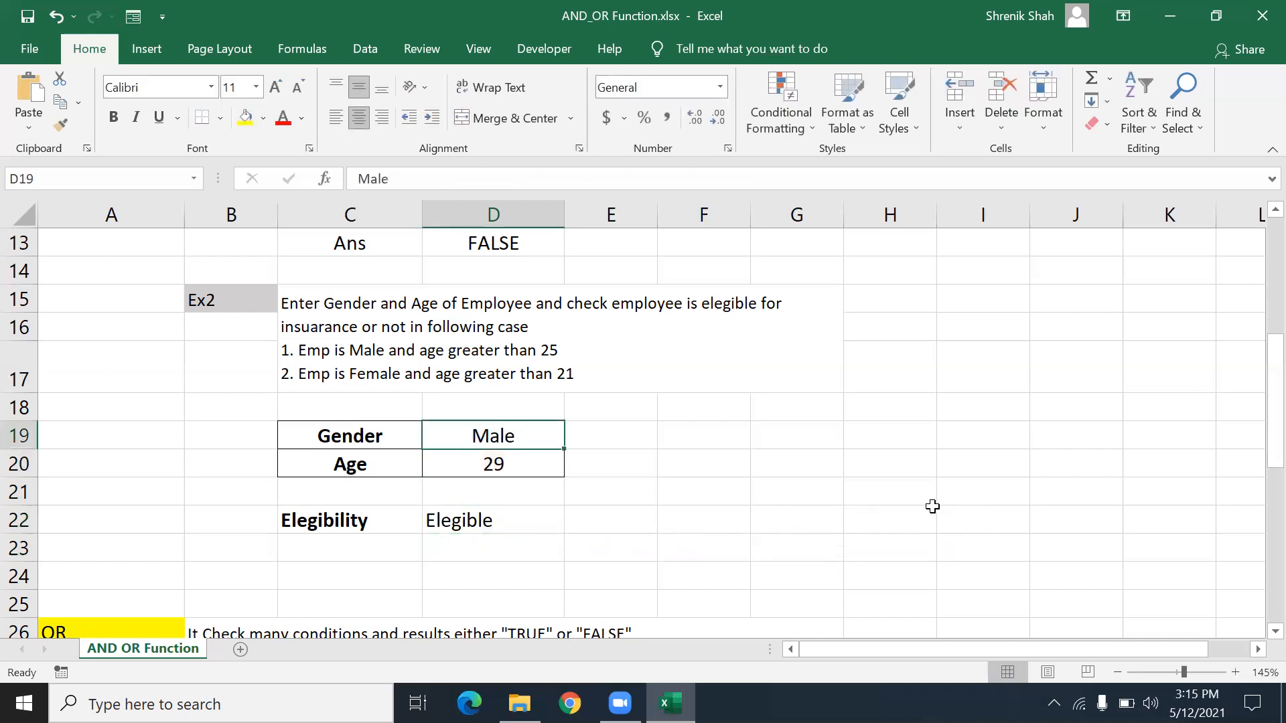
pyautogui.write('Female')
pyautogui.press('Return')
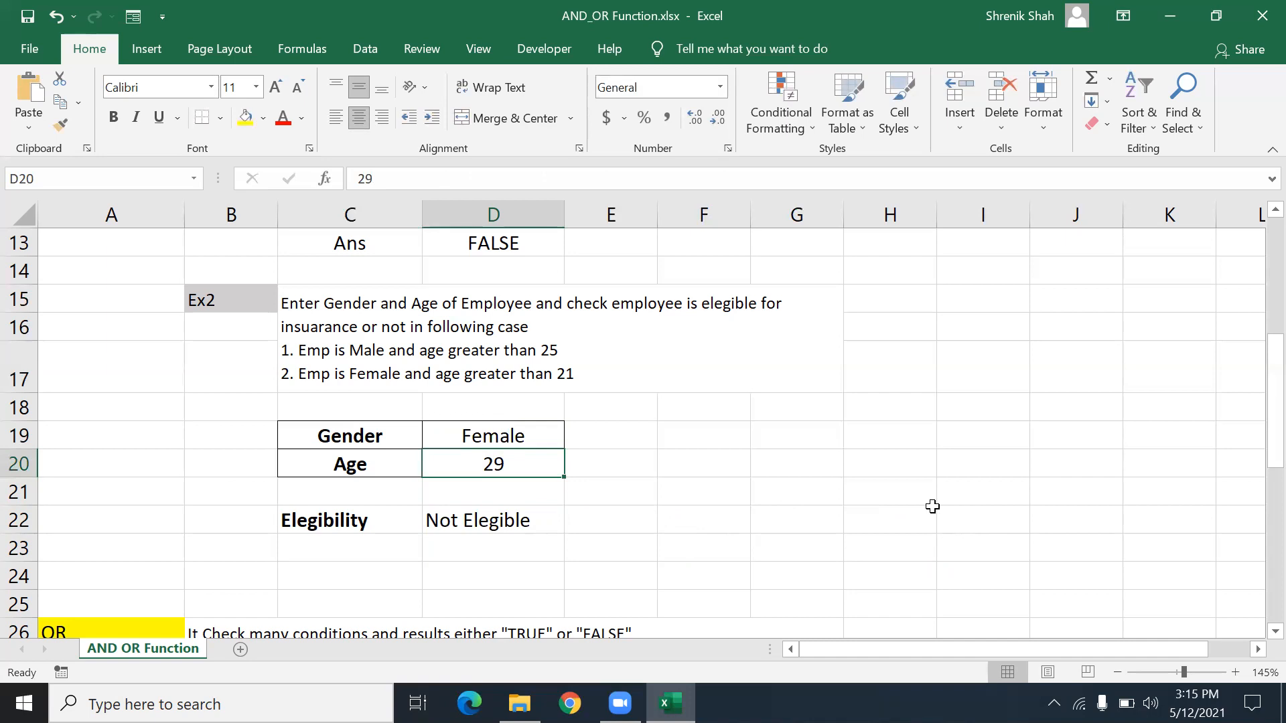
pyautogui.click(605, 388)
pyautogui.doubleClick(584, 370)
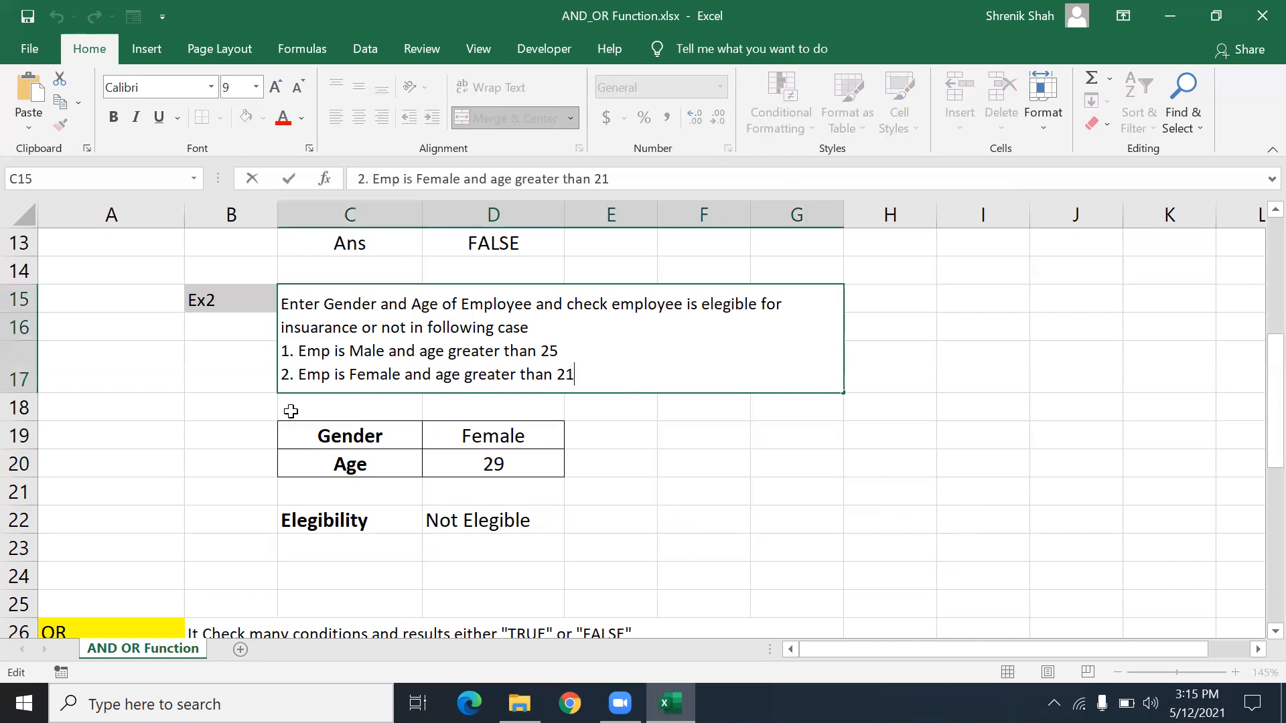
pyautogui.moveTo(281, 373); pyautogui.dragTo(589, 382)
pyautogui.press('Escape')
# - Enter an AND formula in D23 that tests whether D19 equals "Female" and D20 is at least 21
pyautogui.click(500, 497)
pyautogui.click(483, 532)
pyautogui.click(553, 551)
pyautogui.write('=AND(')
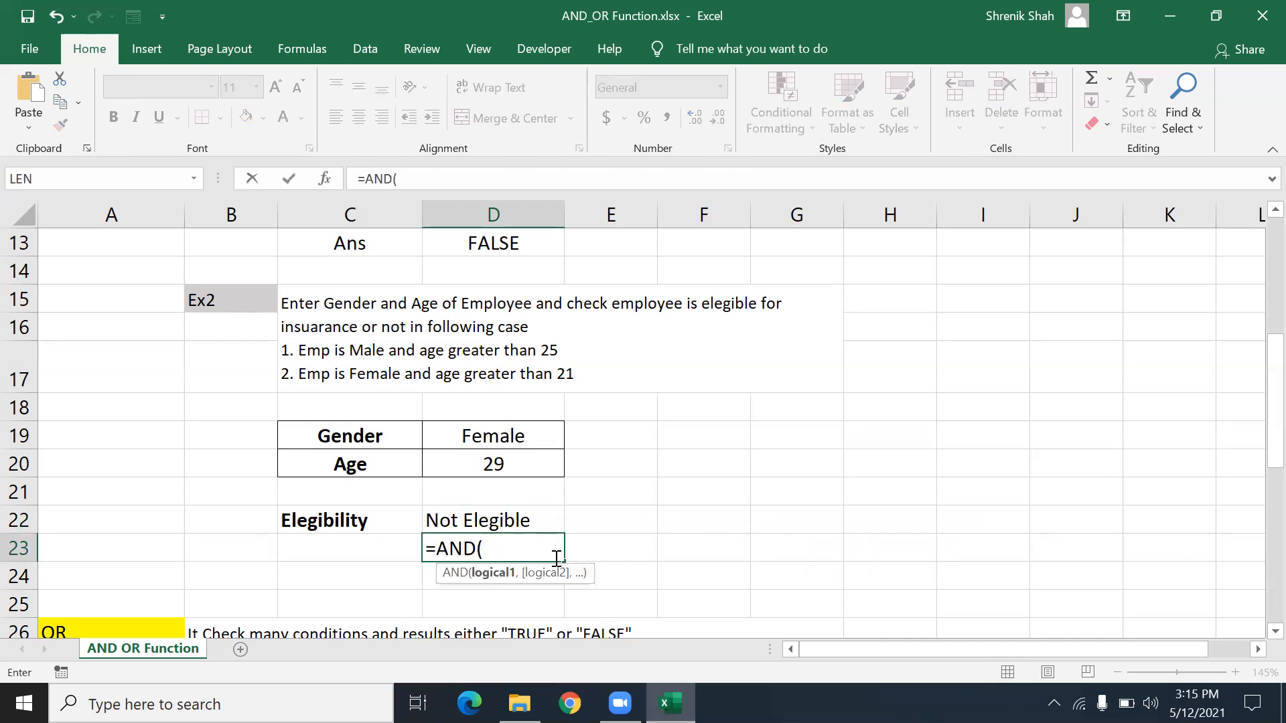
pyautogui.click(505, 444)
pyautogui.write('="Femal')
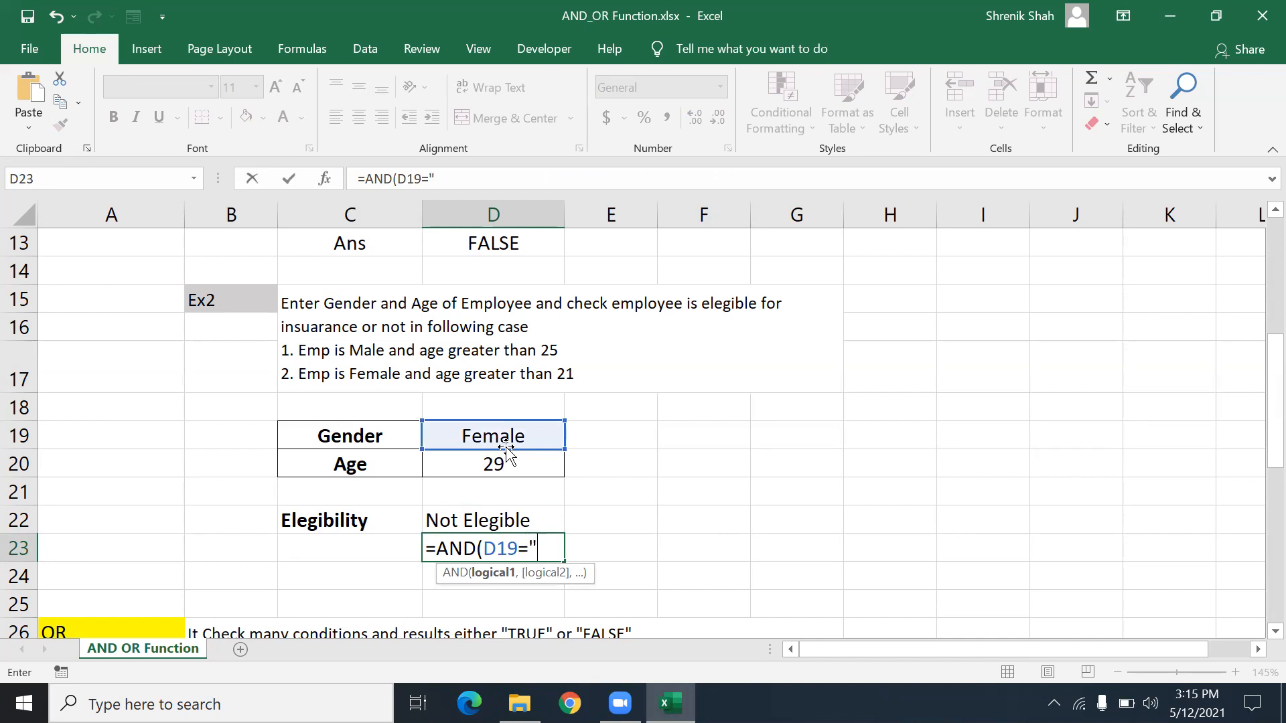
pyautogui.write('e",')
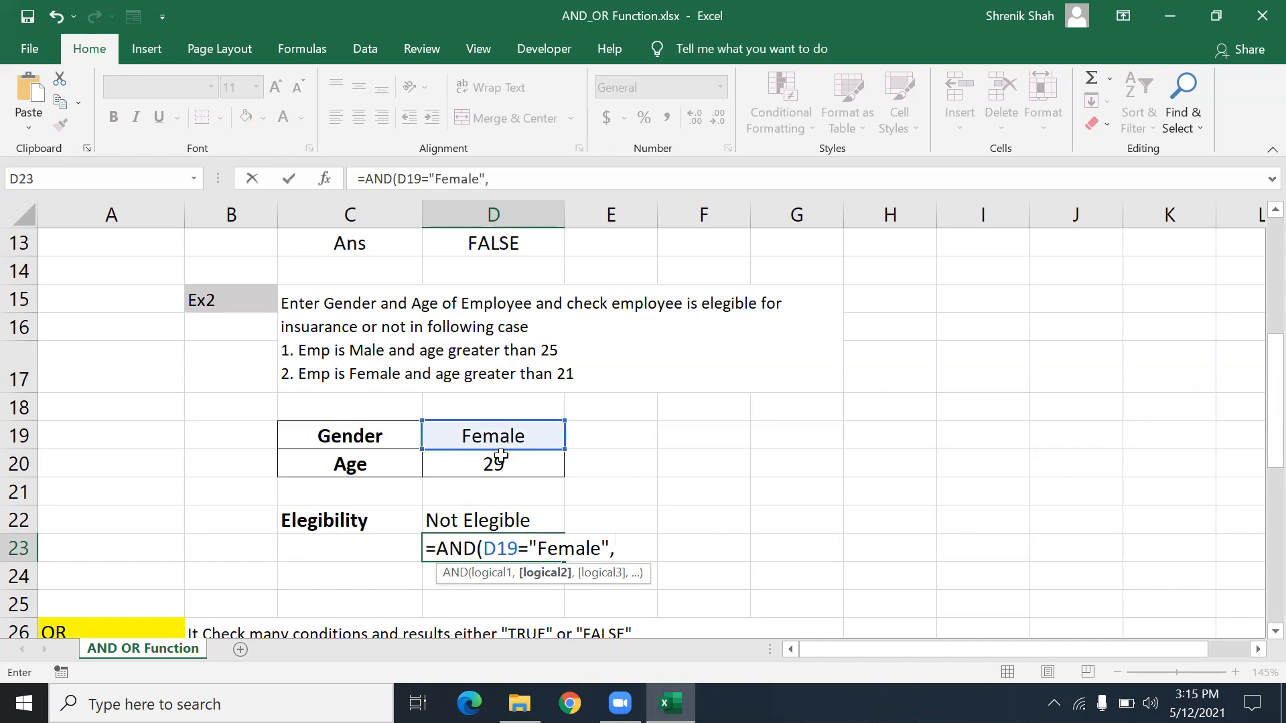
pyautogui.click(501, 456)
pyautogui.write('>=21')
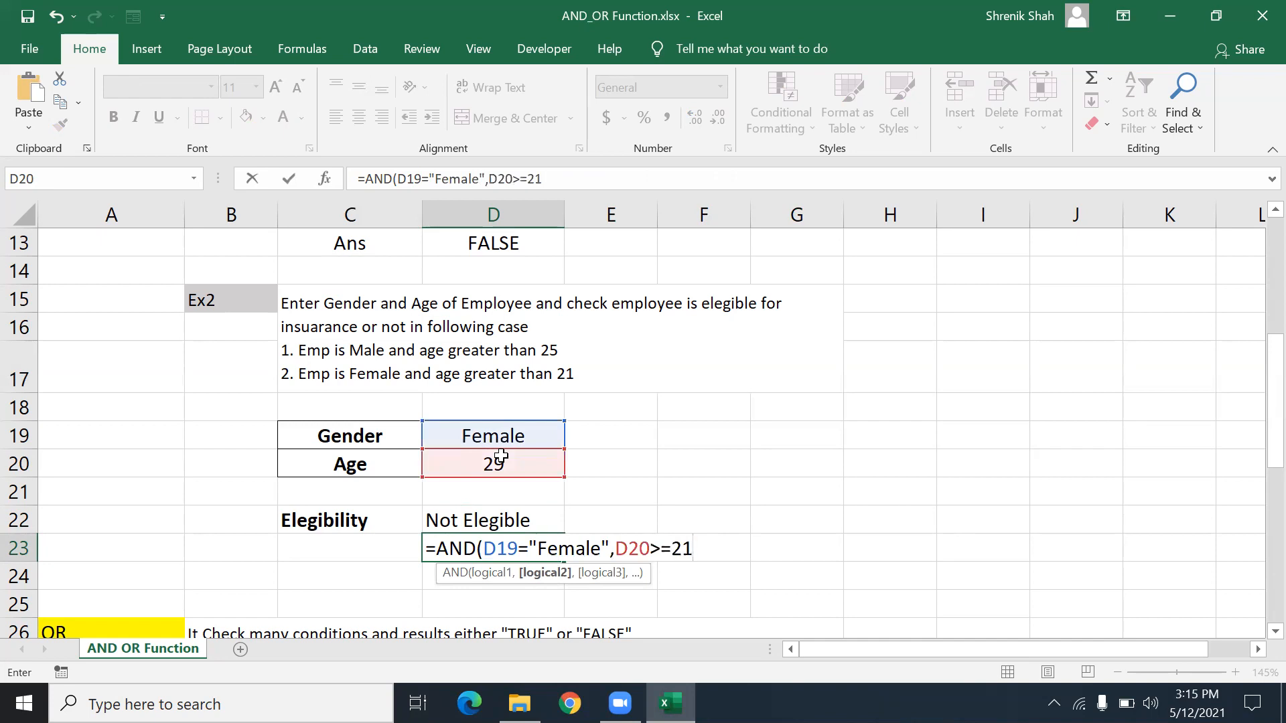
pyautogui.write(')')
pyautogui.press('Return')
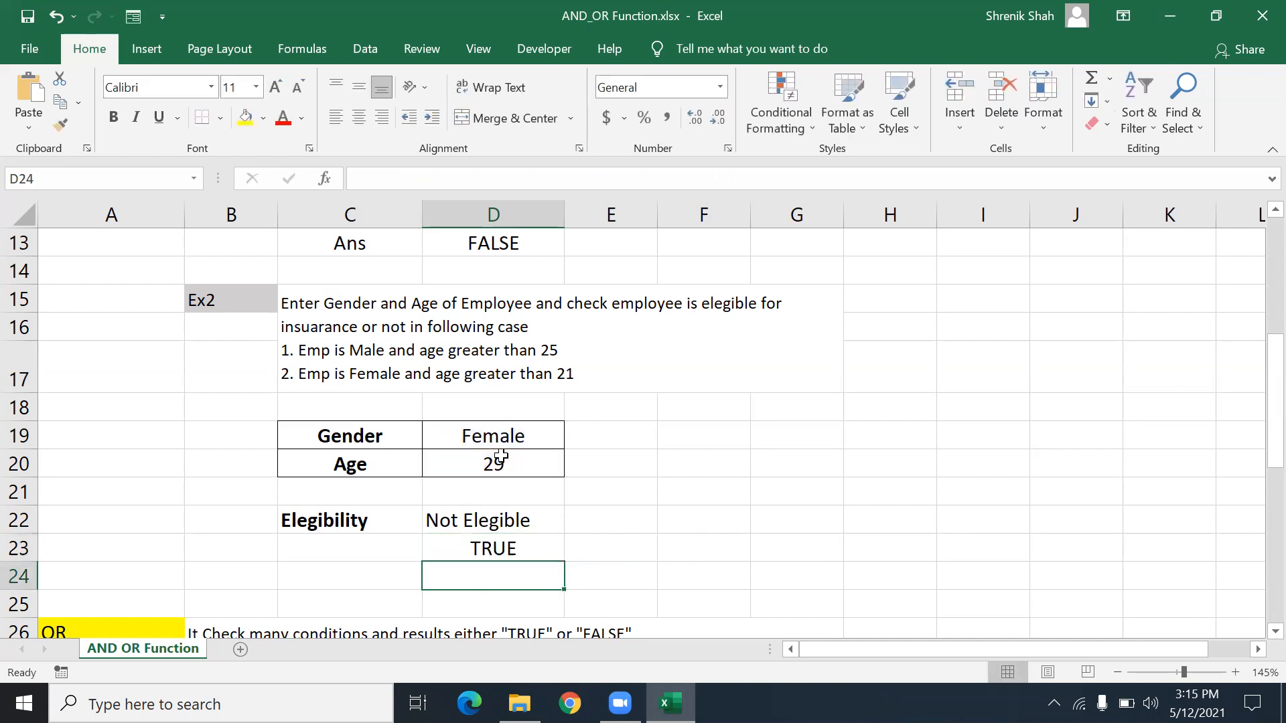
# - Nest the AND expression in D23 inside an IF function and compare it with =TRUE as the logical test
pyautogui.press('Up')
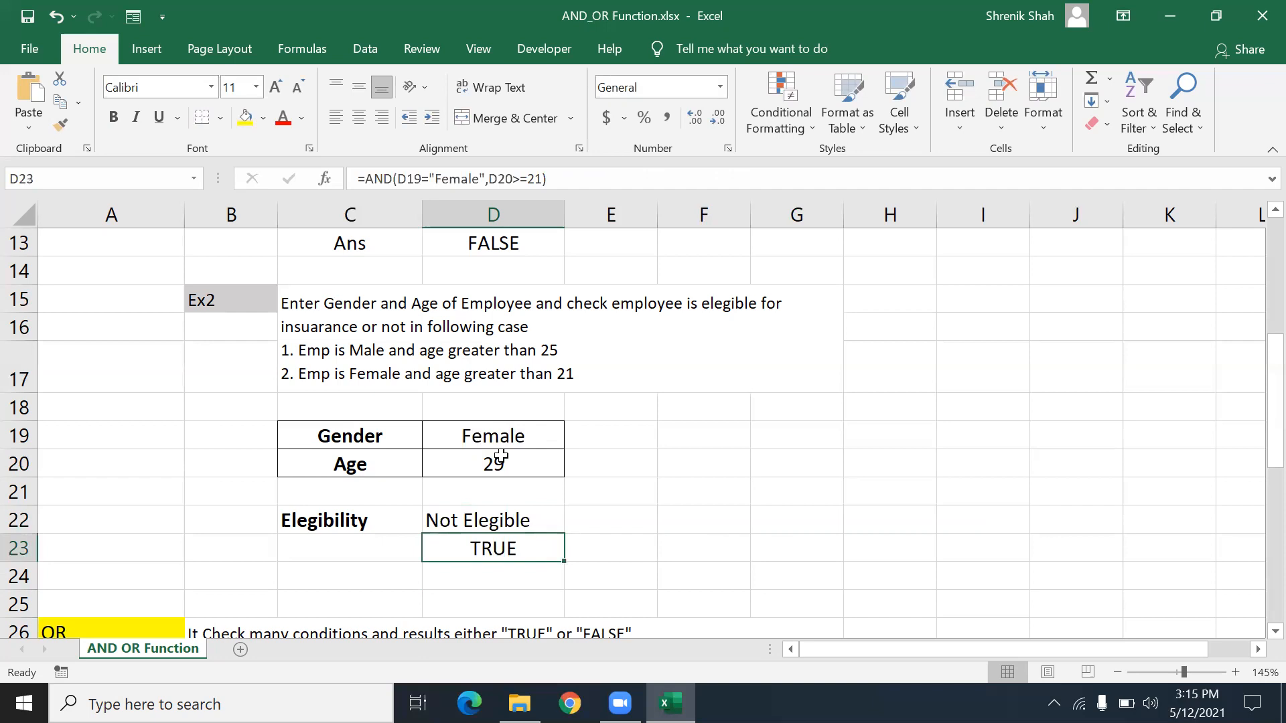
pyautogui.doubleClick(499, 540)
pyautogui.moveTo(640, 548); pyautogui.dragTo(717, 549)
pyautogui.hotkey('ctrl', 'c')
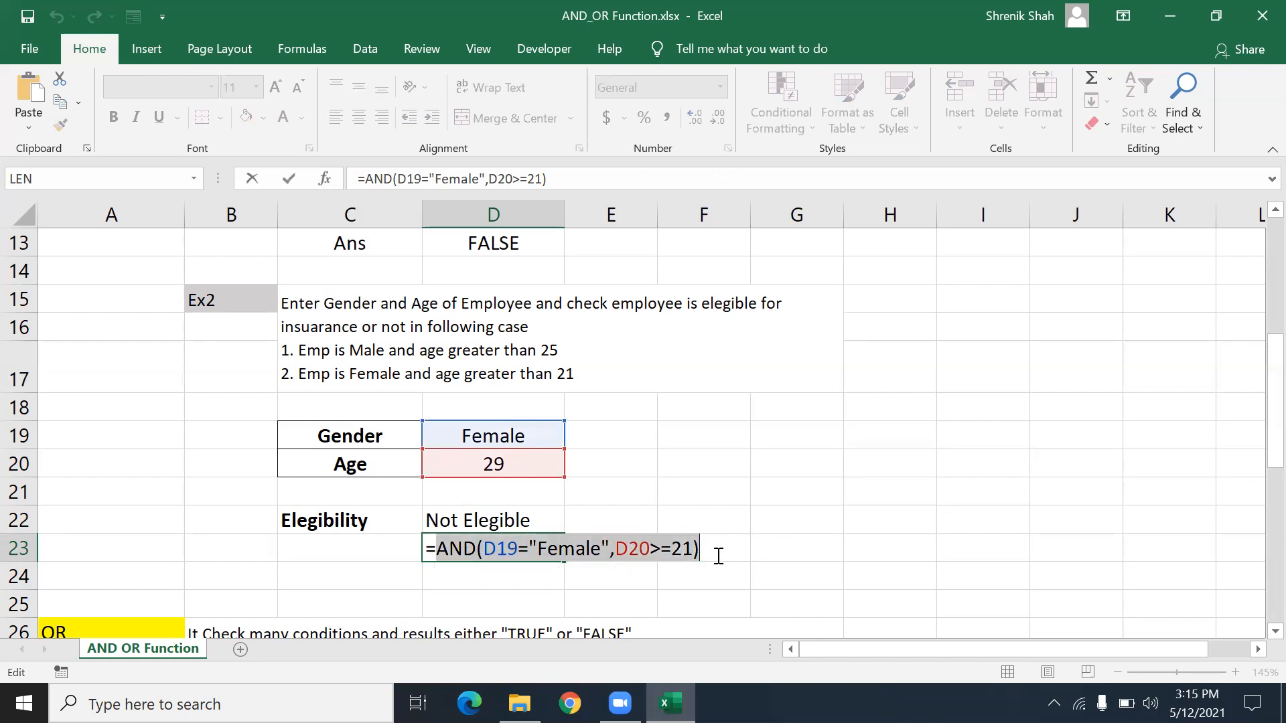
pyautogui.press('Delete')
pyautogui.write('IF(')
pyautogui.hotkey('ctrl', 'v')
pyautogui.write('=TRUE,')
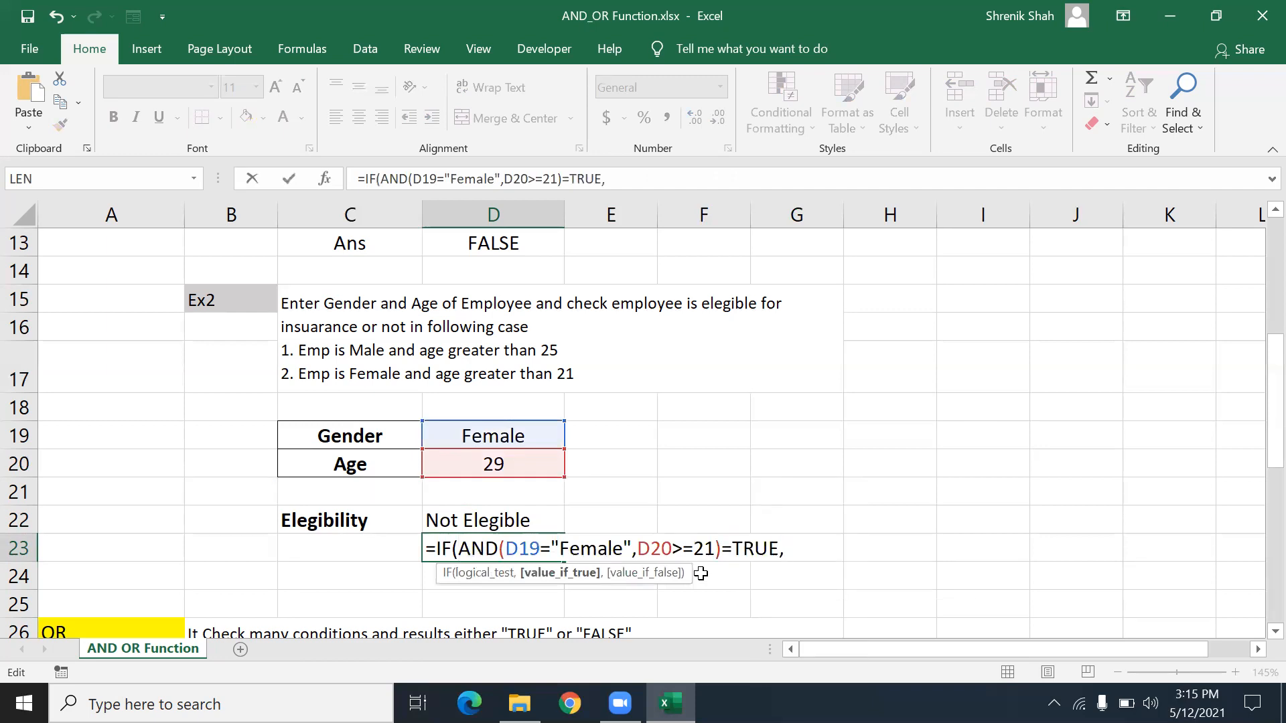
# - Give the IF in D23 the results "Elegible" for true and "Not Elegible" for false, and enter the formula
pyautogui.write('"Elegib')
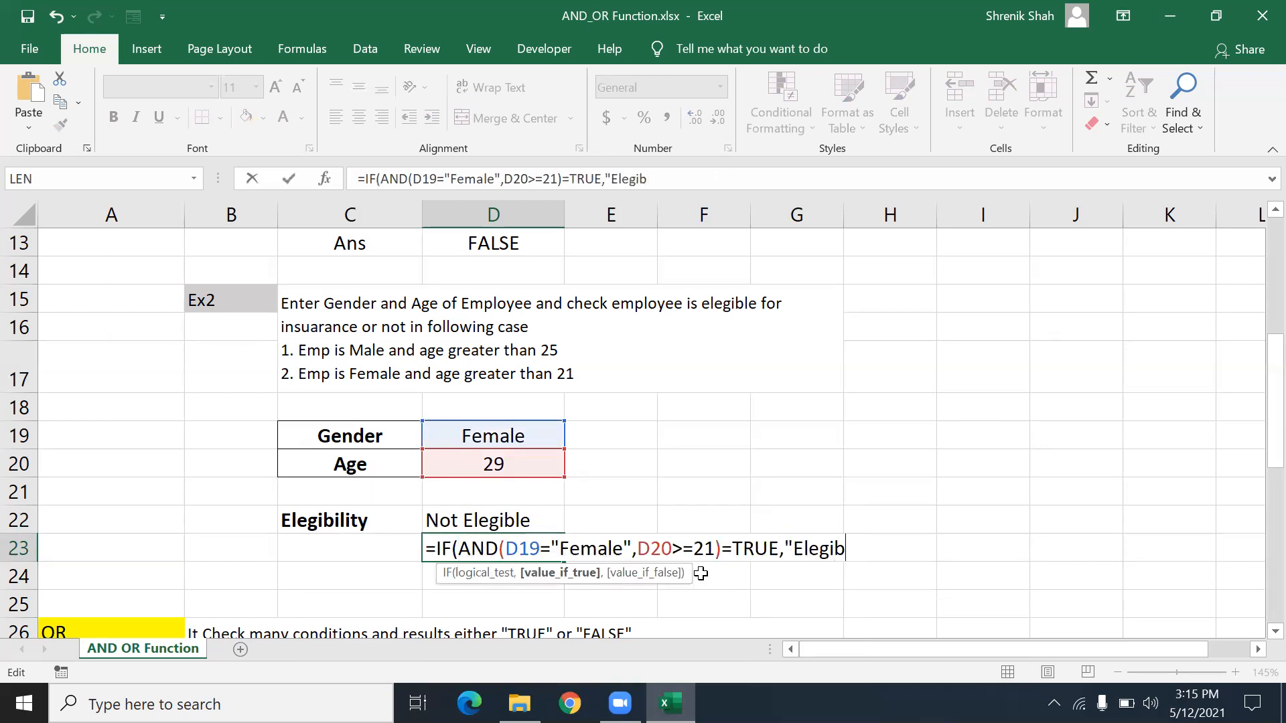
pyautogui.write('le","Not')
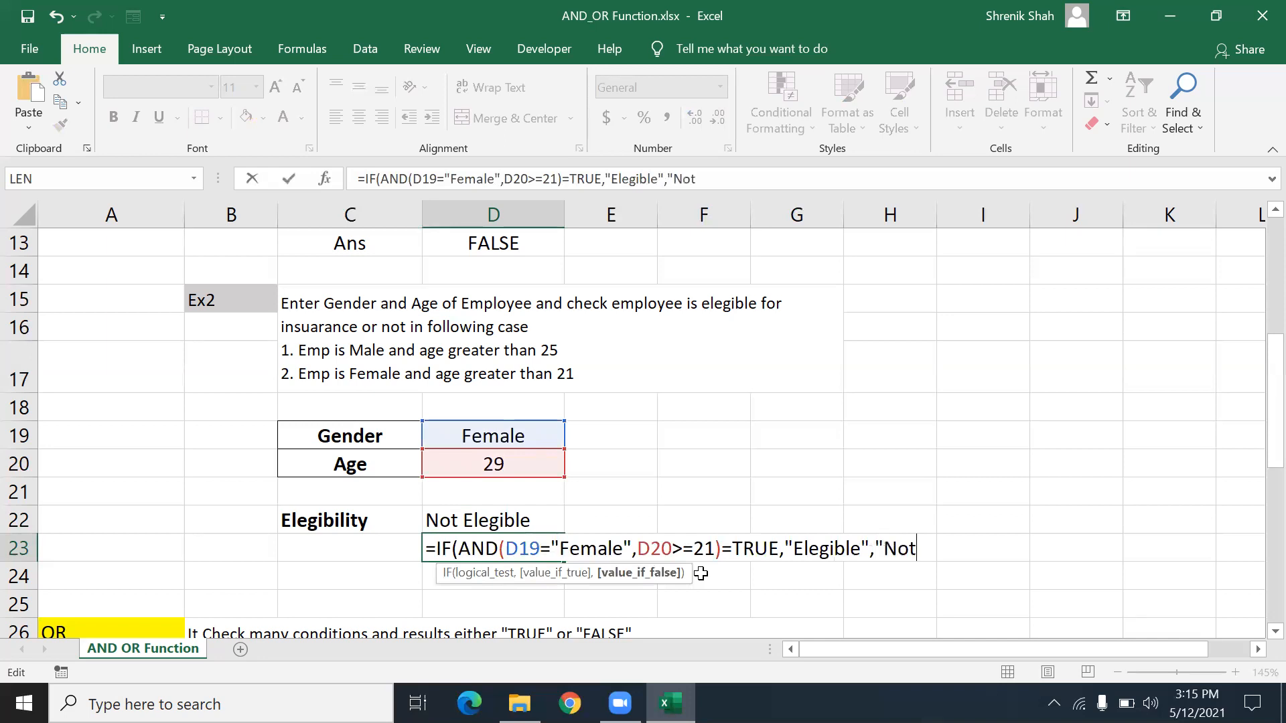
pyautogui.write(' Elegib')
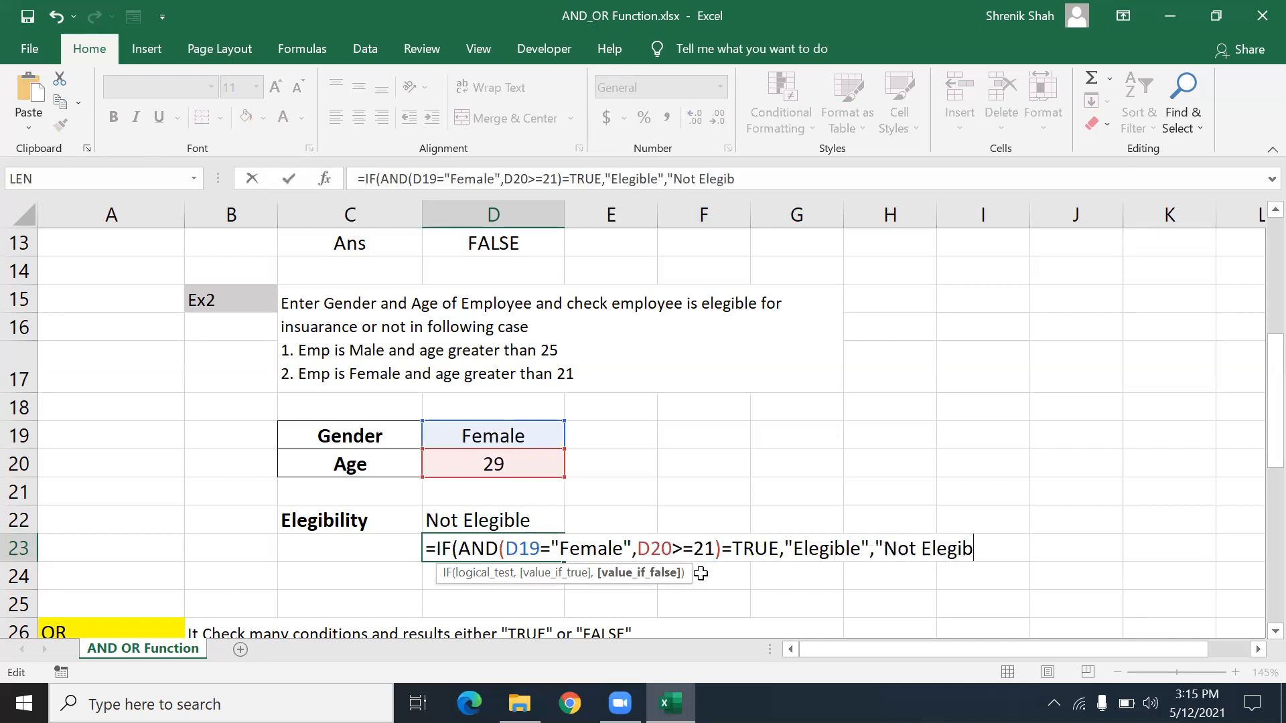
pyautogui.write('le")')
pyautogui.press('Return')
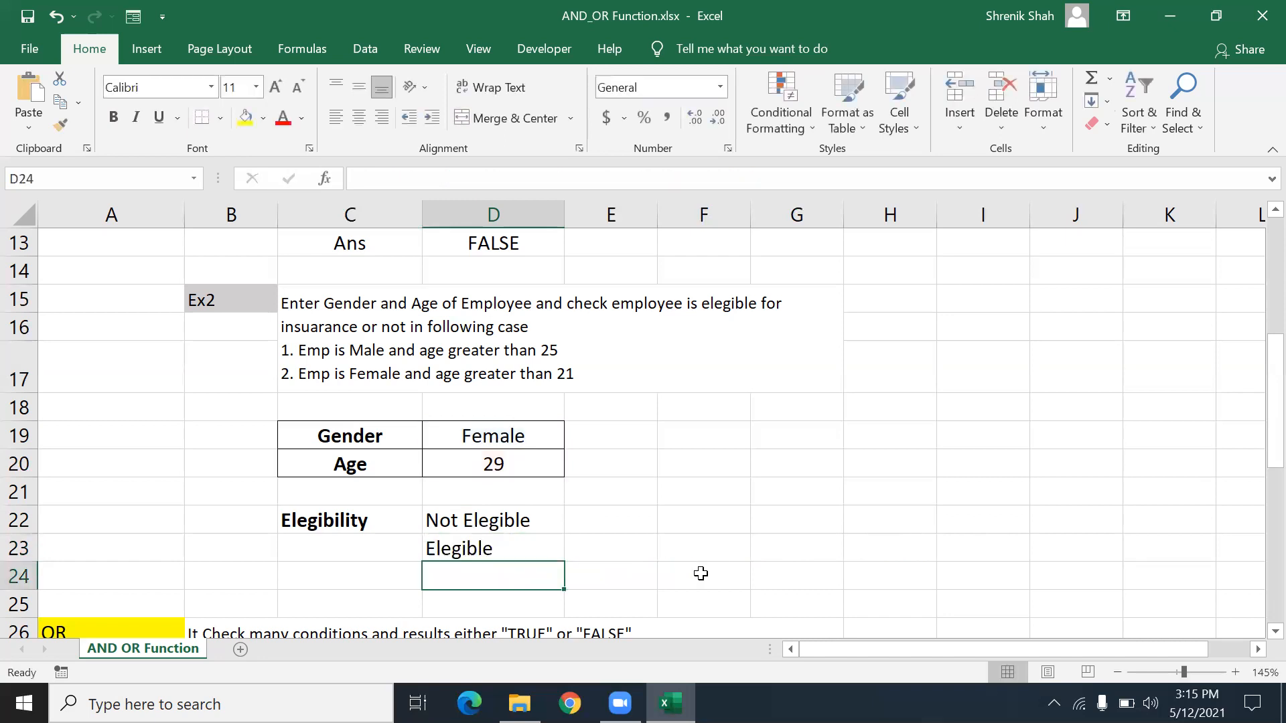
pyautogui.press('Up')
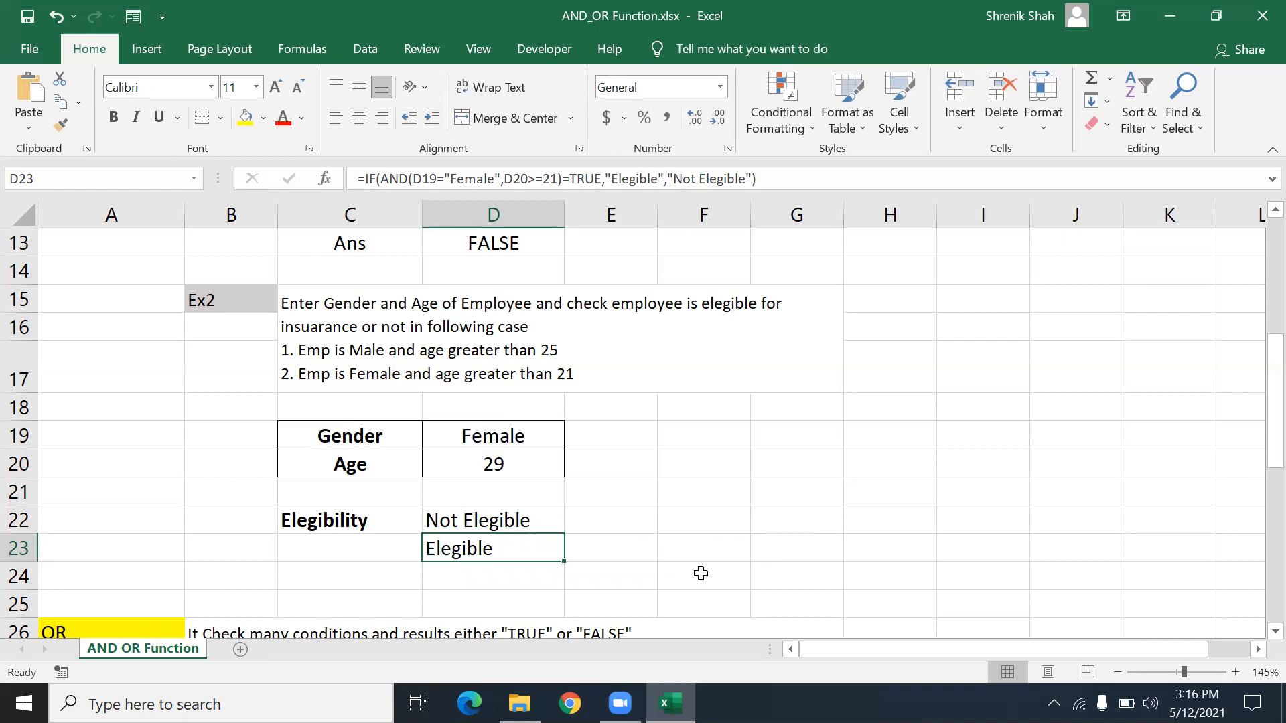
# - Review the IF formula for male employees in D22 without changing it
pyautogui.click(509, 523)
pyautogui.doubleClick(511, 523)
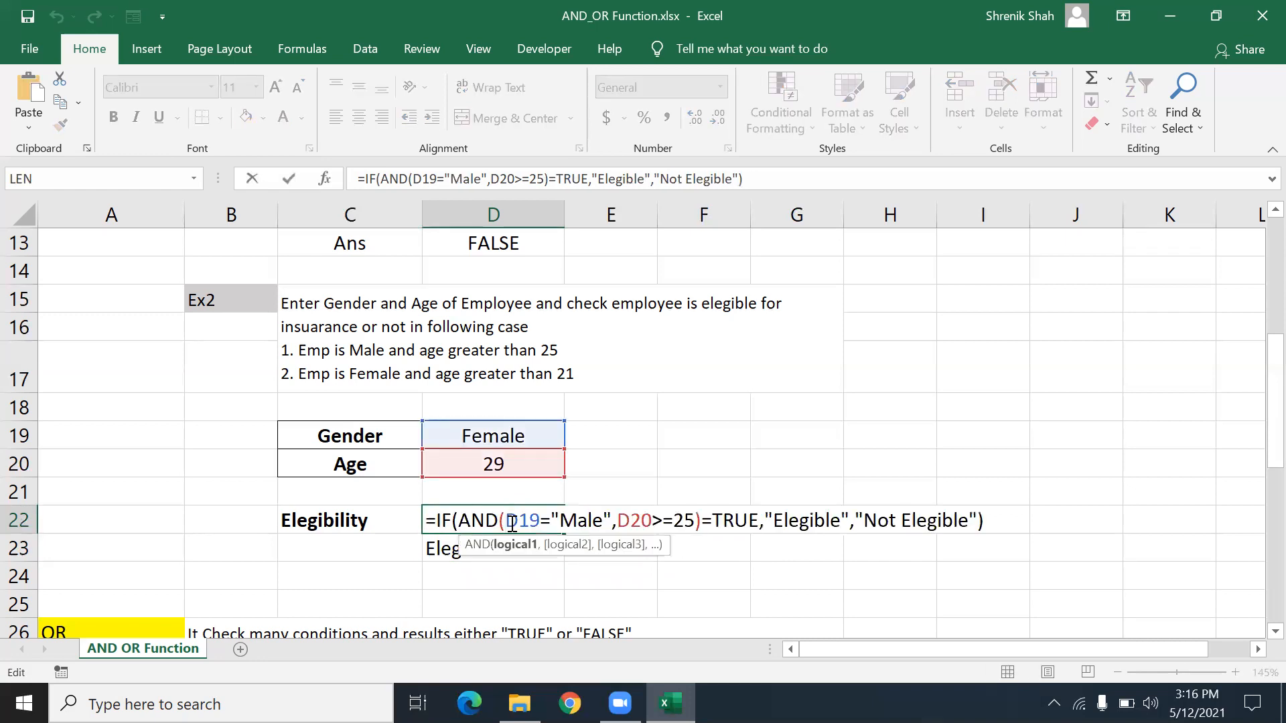
pyautogui.press('Escape')
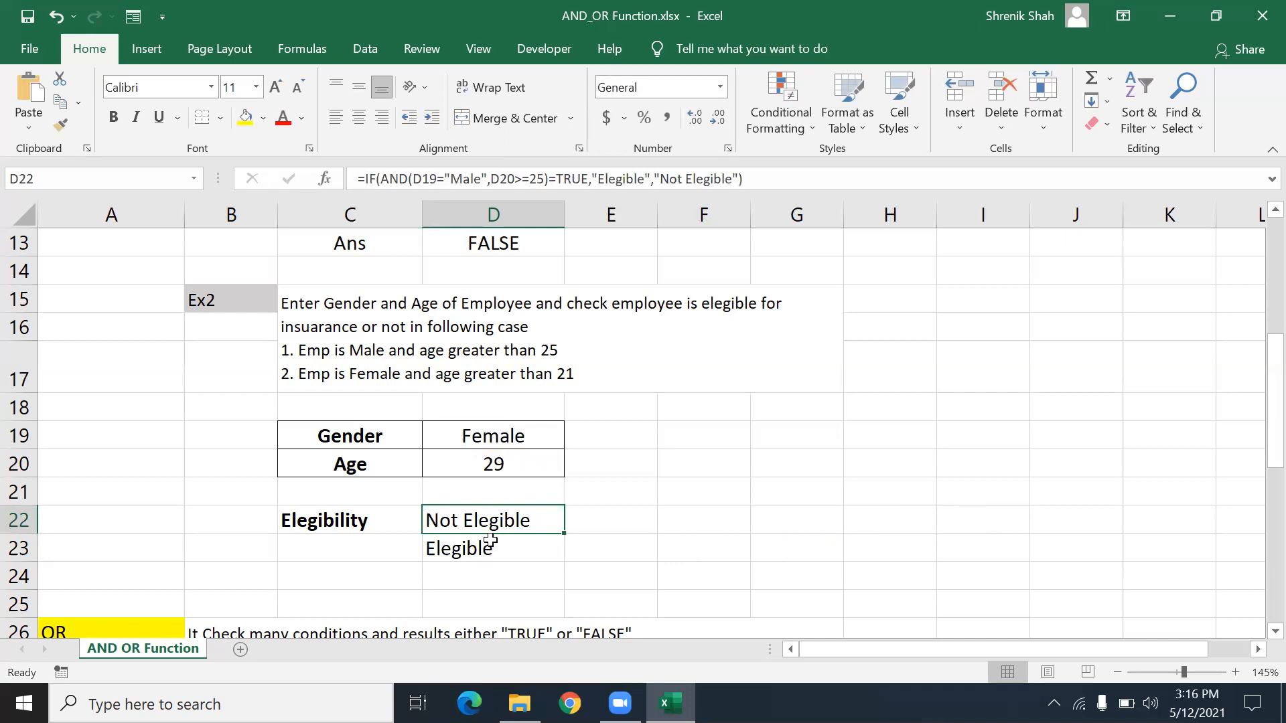
# - Review the OR function's description and the Ex1 task on vowels and consonants
pyautogui.scroll(-5, 490, 540)
pyautogui.scroll(3, 490, 539)
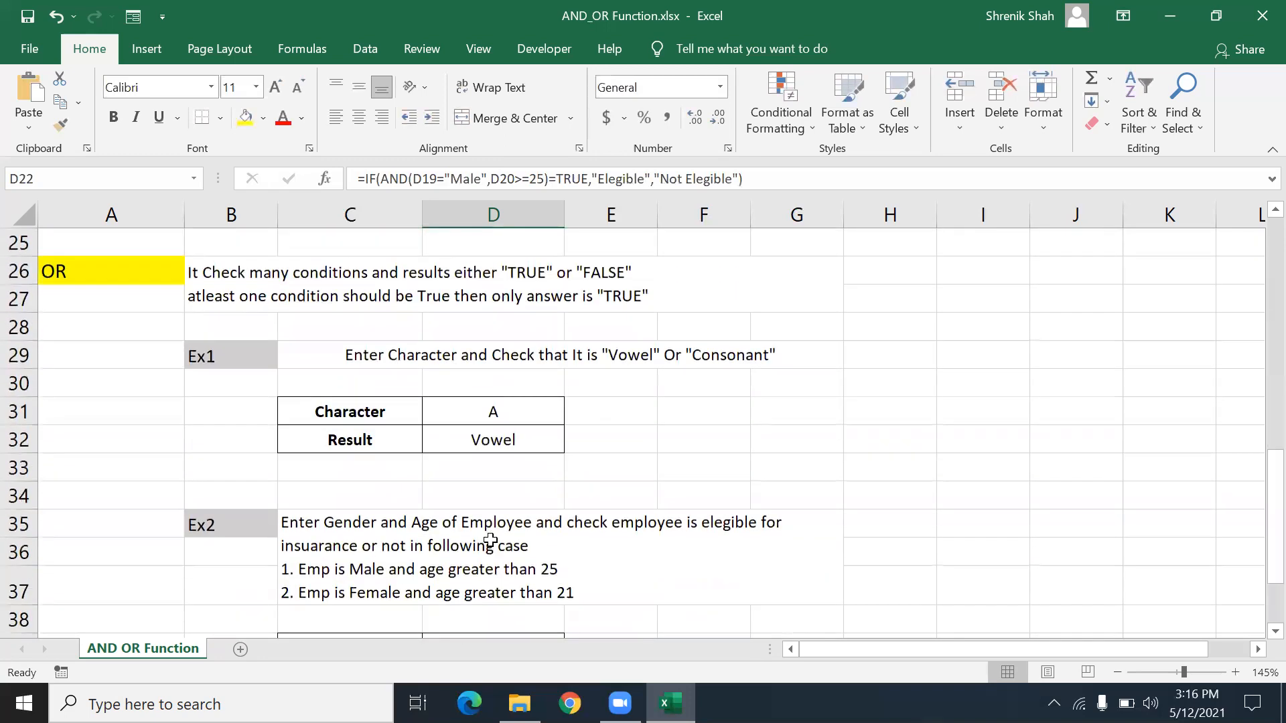
pyautogui.scroll(-1, 490, 540)
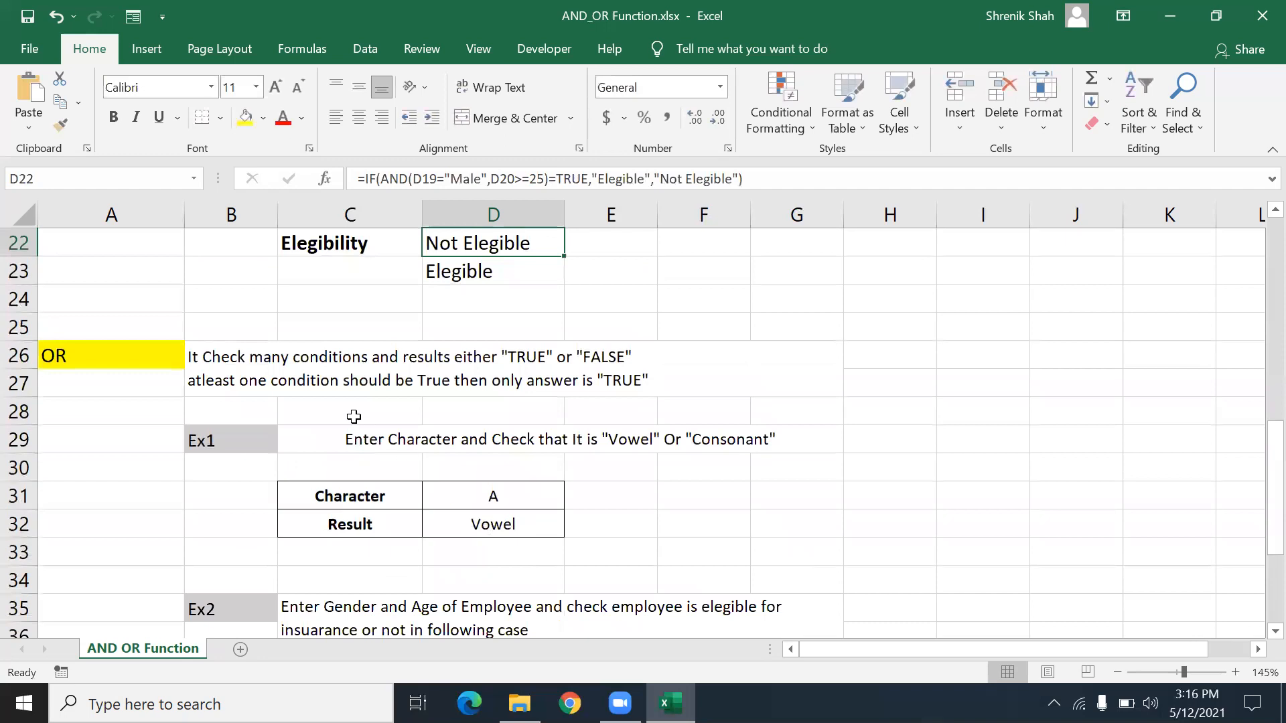
pyautogui.click(332, 369)
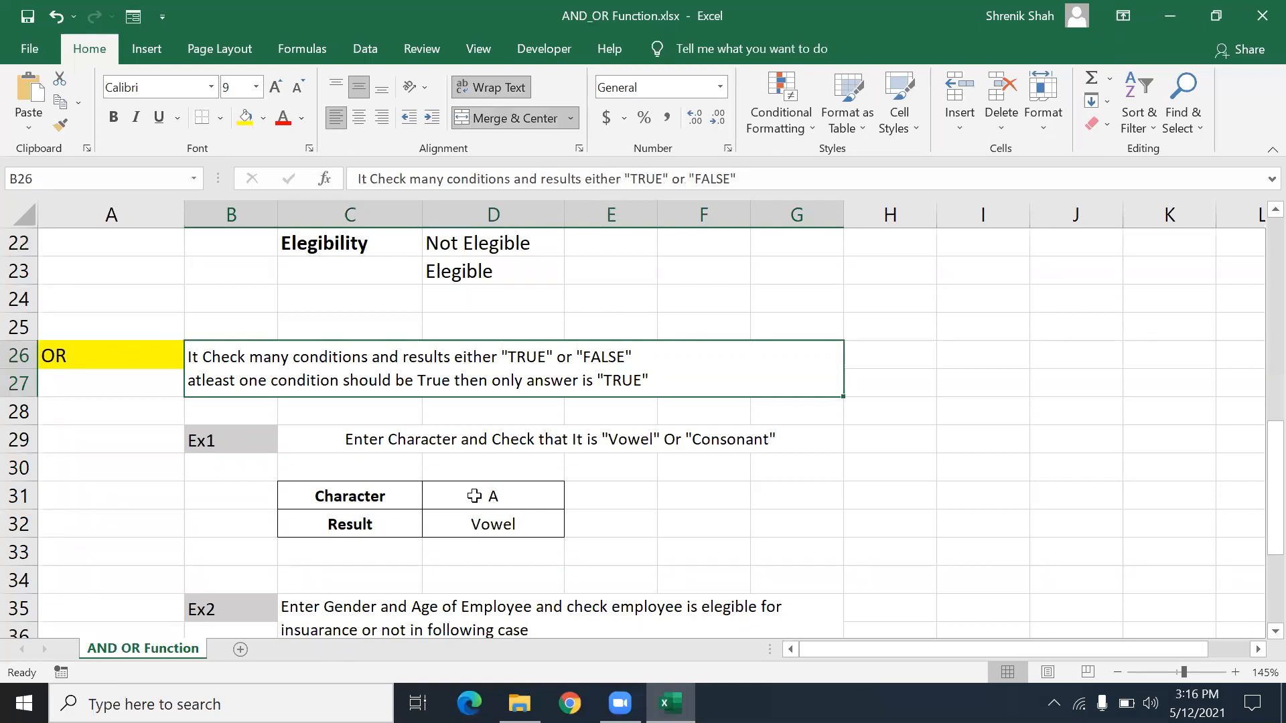
pyautogui.click(422, 437)
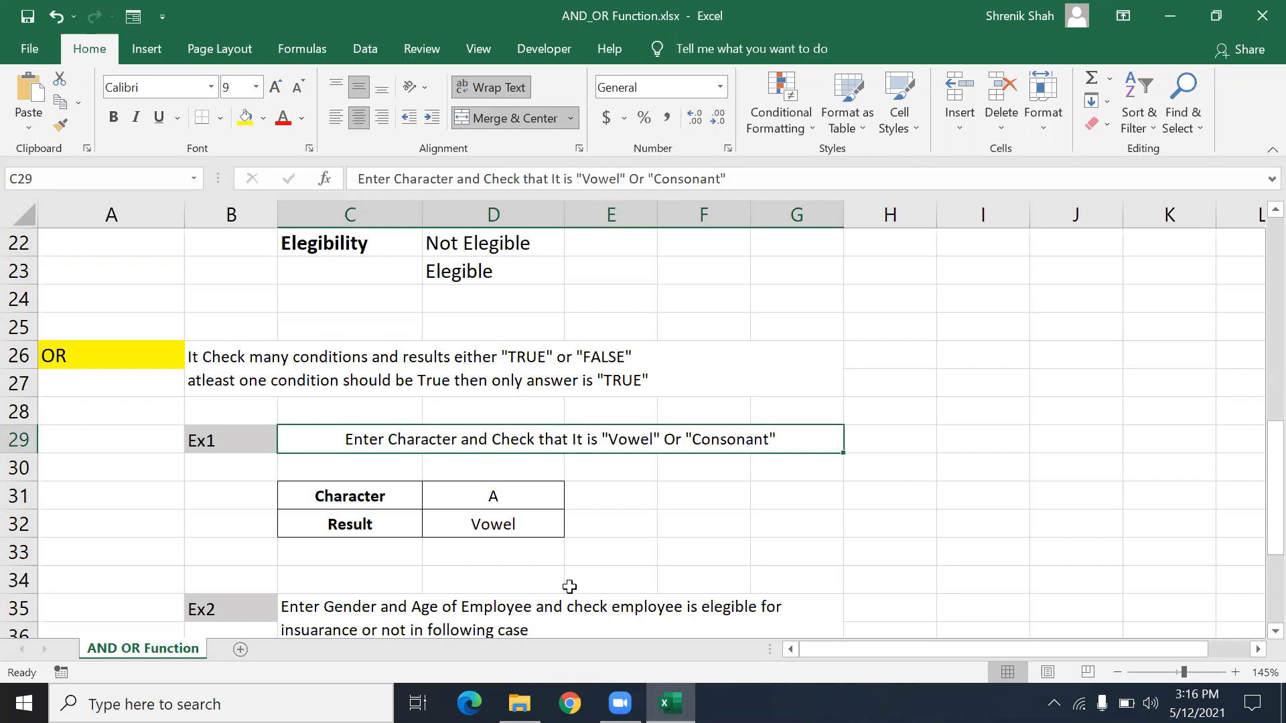
# - Replace the Result formula in D32 with an OR function testing whether D31 equals "A" or "E"
pyautogui.click(480, 523)
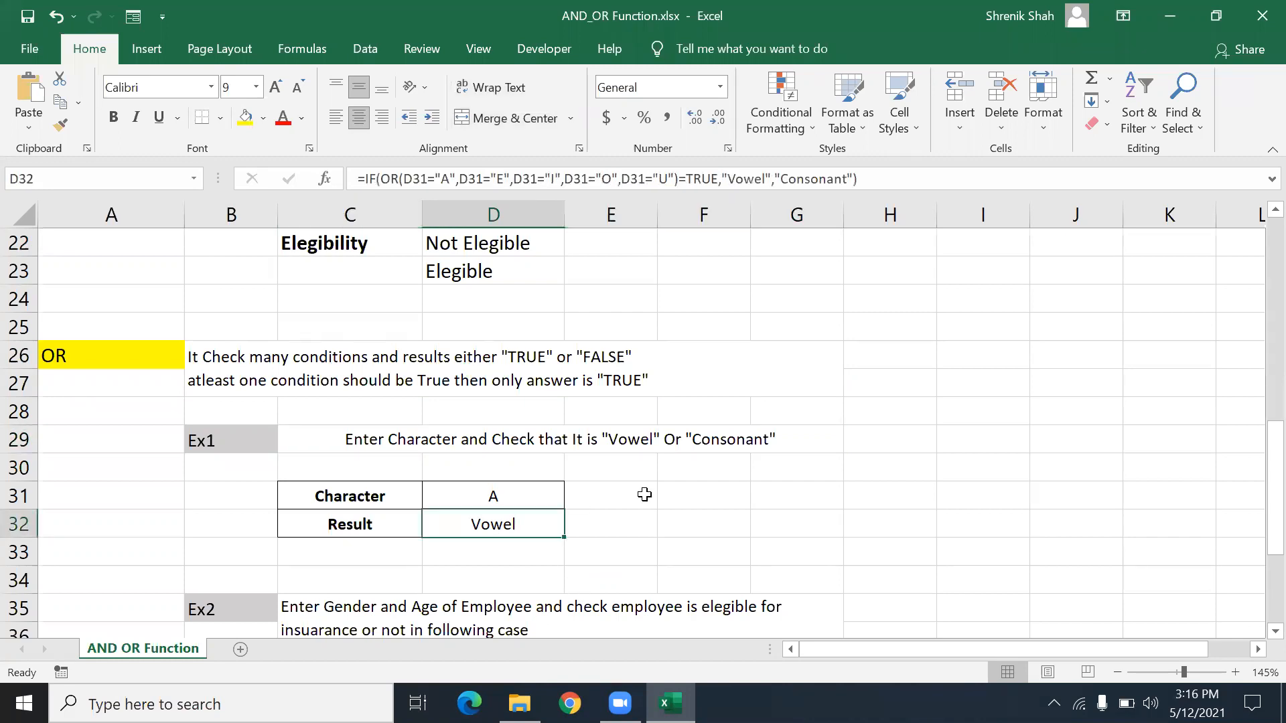
pyautogui.write('=OR(')
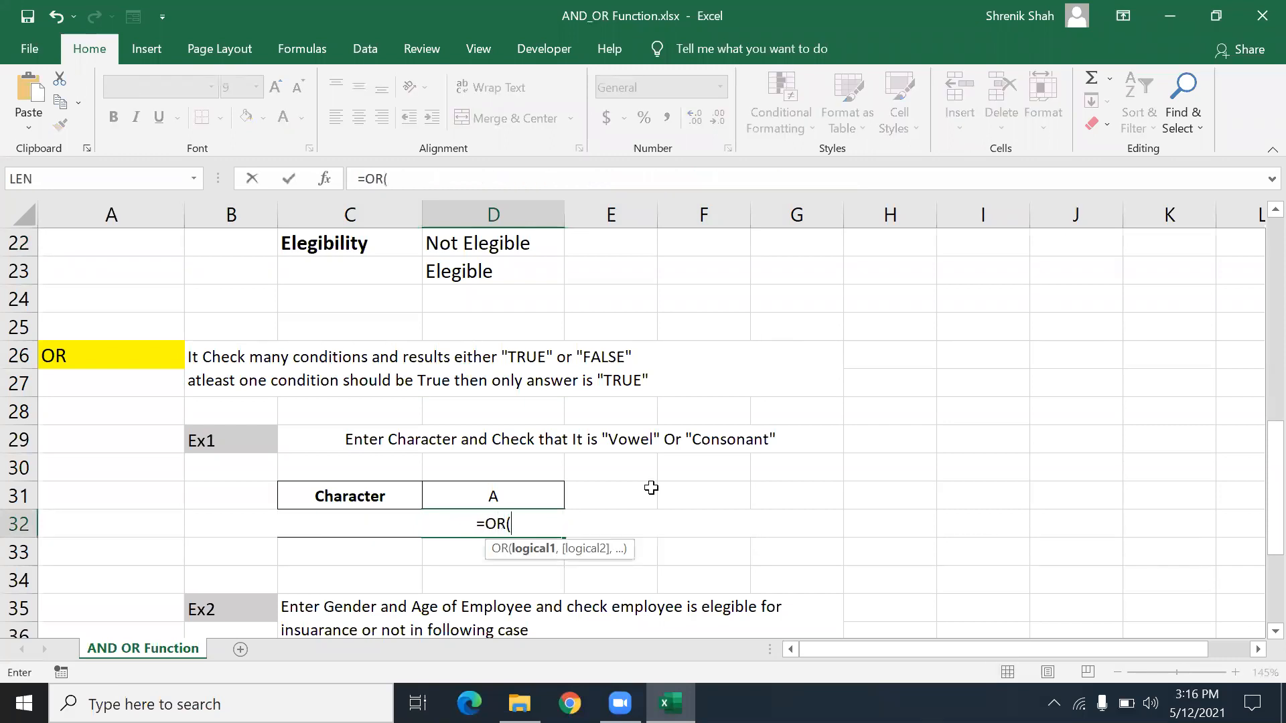
pyautogui.press('Up')
pyautogui.write('=')
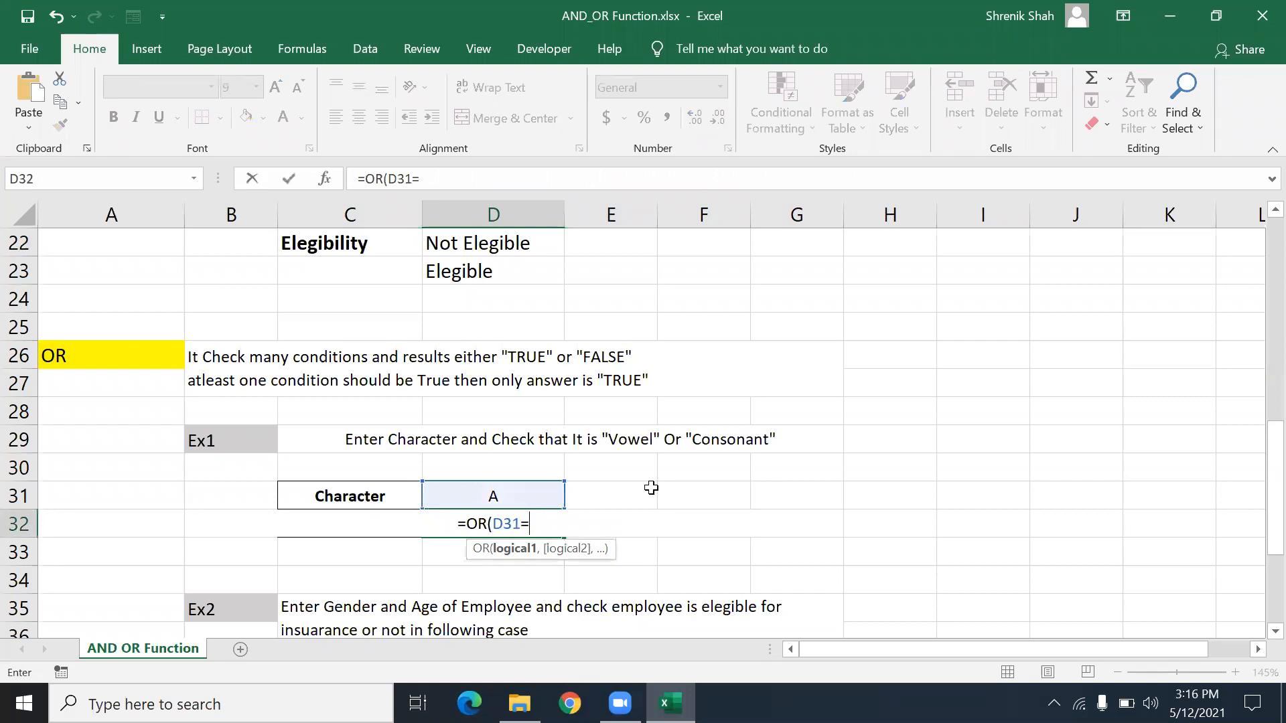
pyautogui.write('"A",')
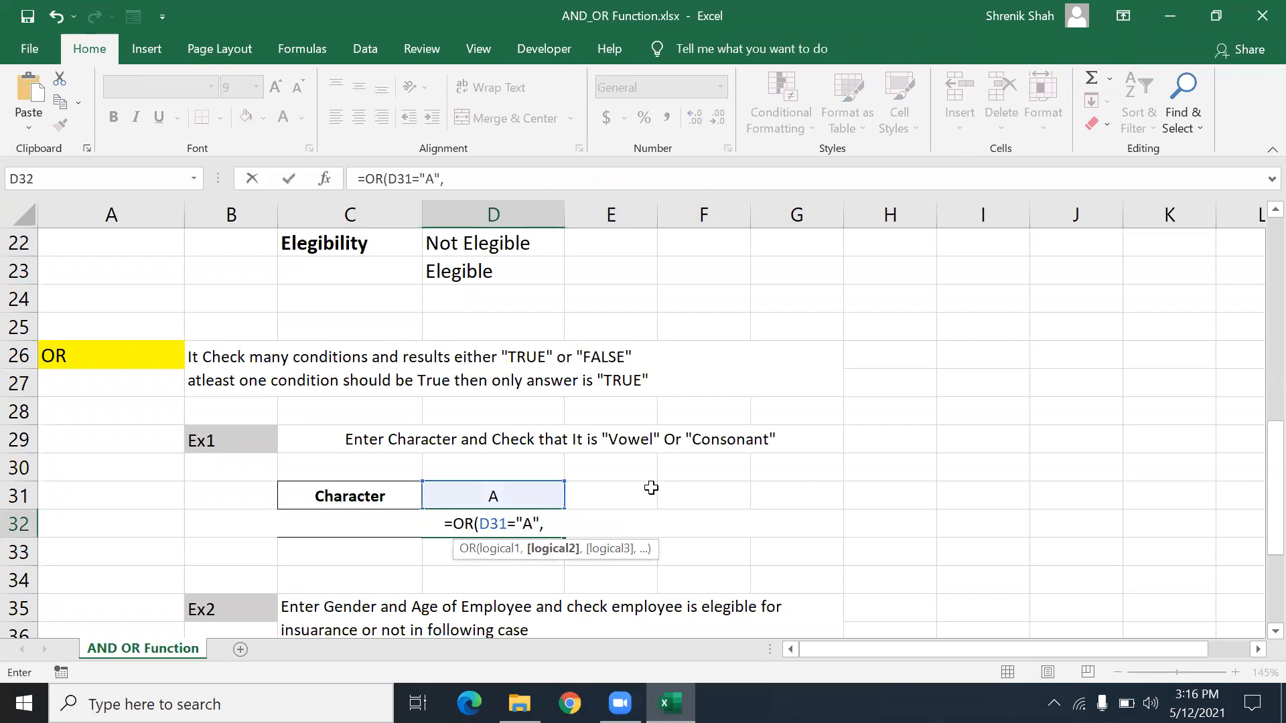
pyautogui.press('Up')
pyautogui.write('="')
pyautogui.write('E",')
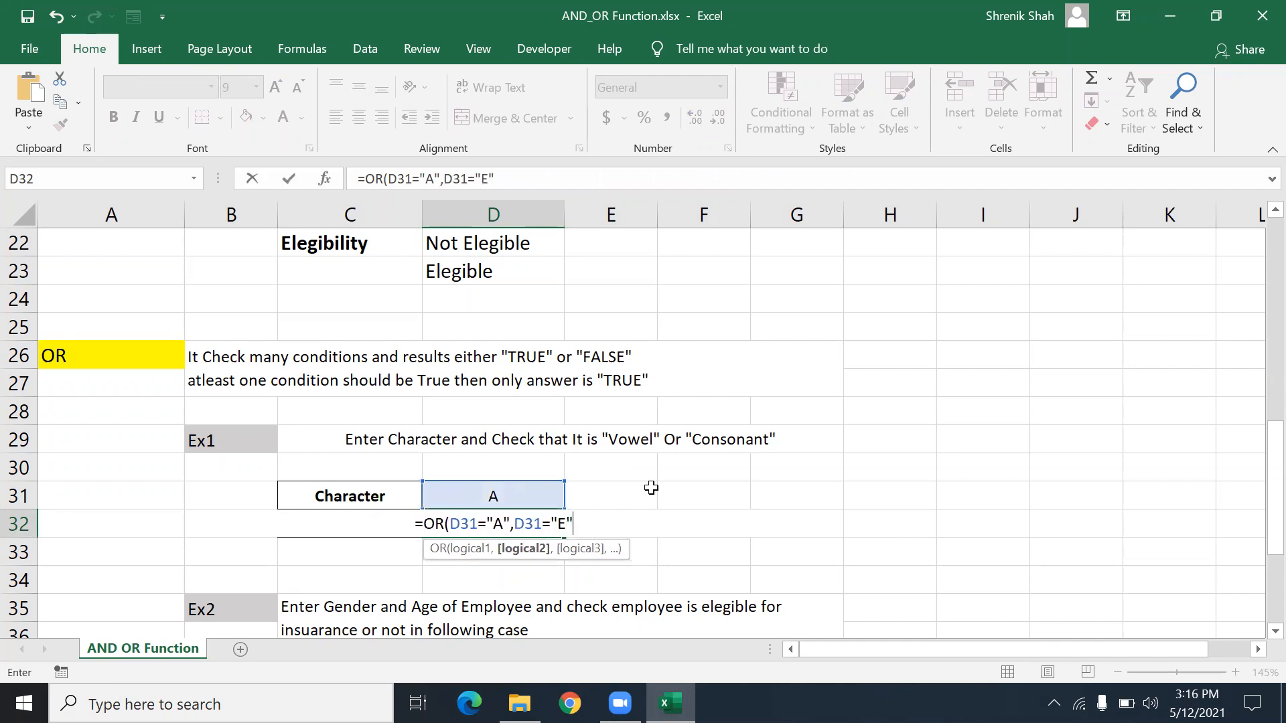
# - Add tests for D31 equal to "I", "O" and "U" to the OR function in D32, and enter the formula
pyautogui.press('Up')
pyautogui.write('="')
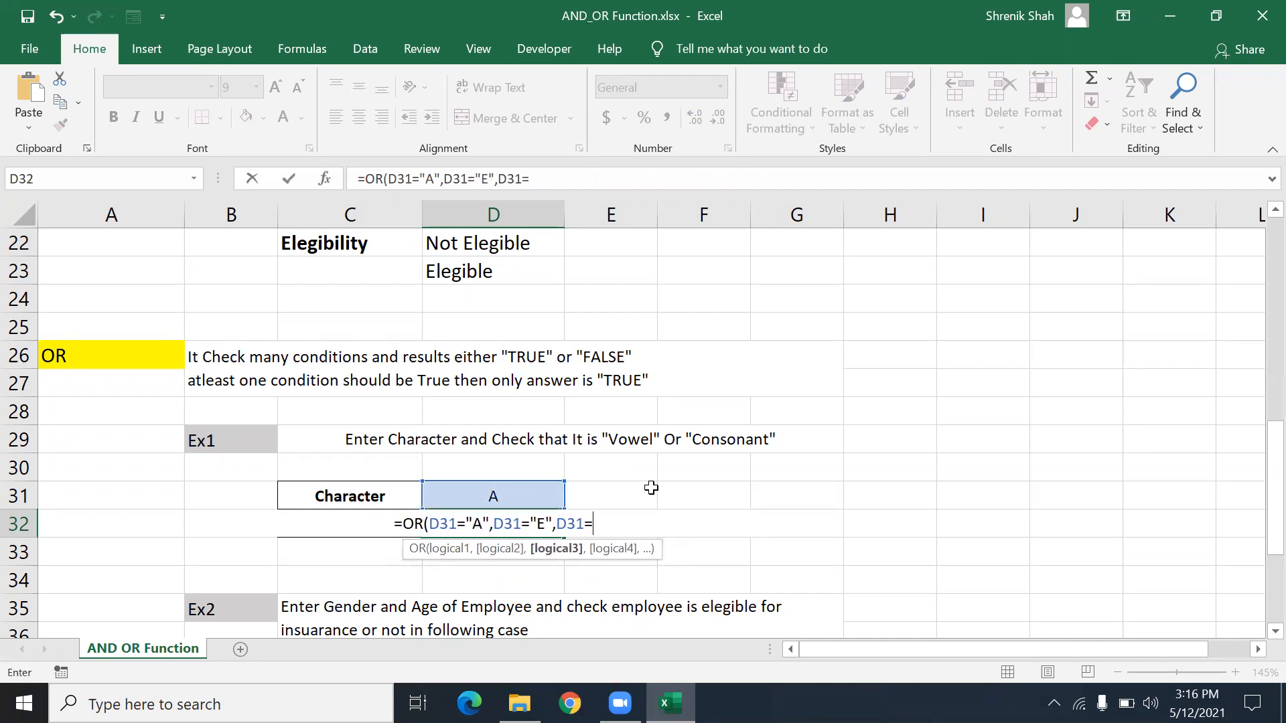
pyautogui.write('I"')
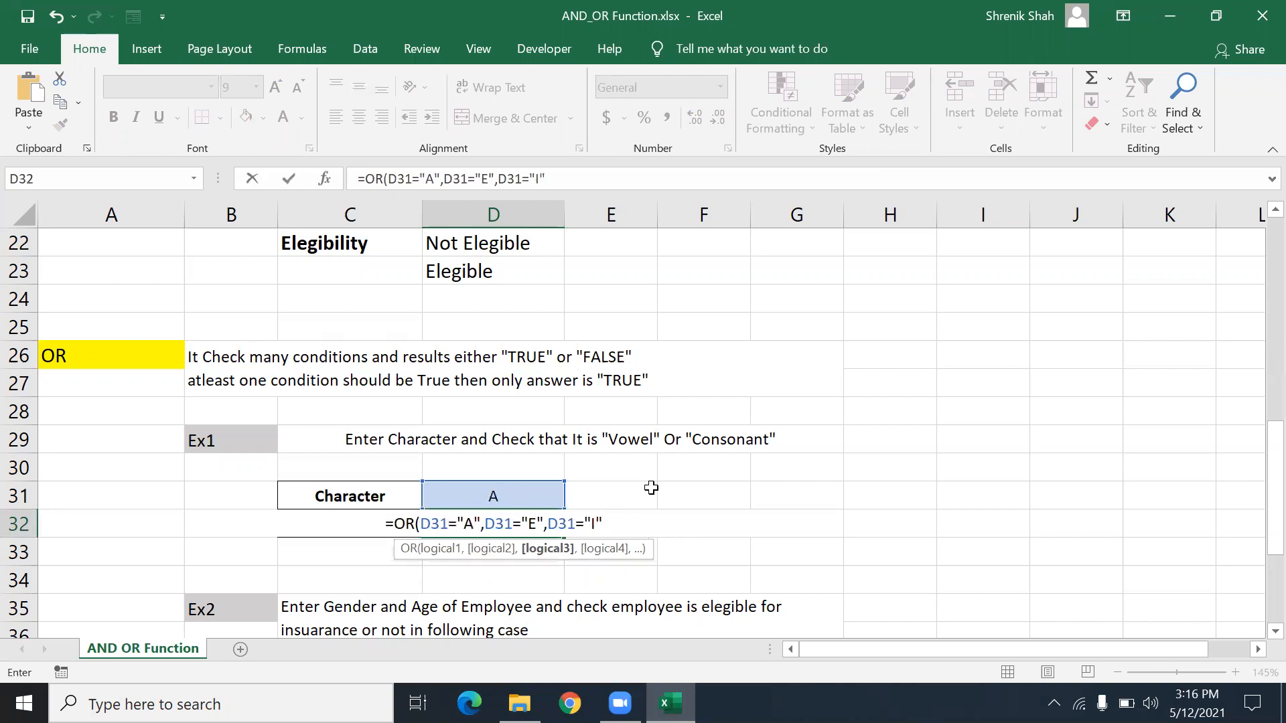
pyautogui.write(',')
pyautogui.press('Up')
pyautogui.write('="O",')
pyautogui.press('Up')
pyautogui.write('="U"')
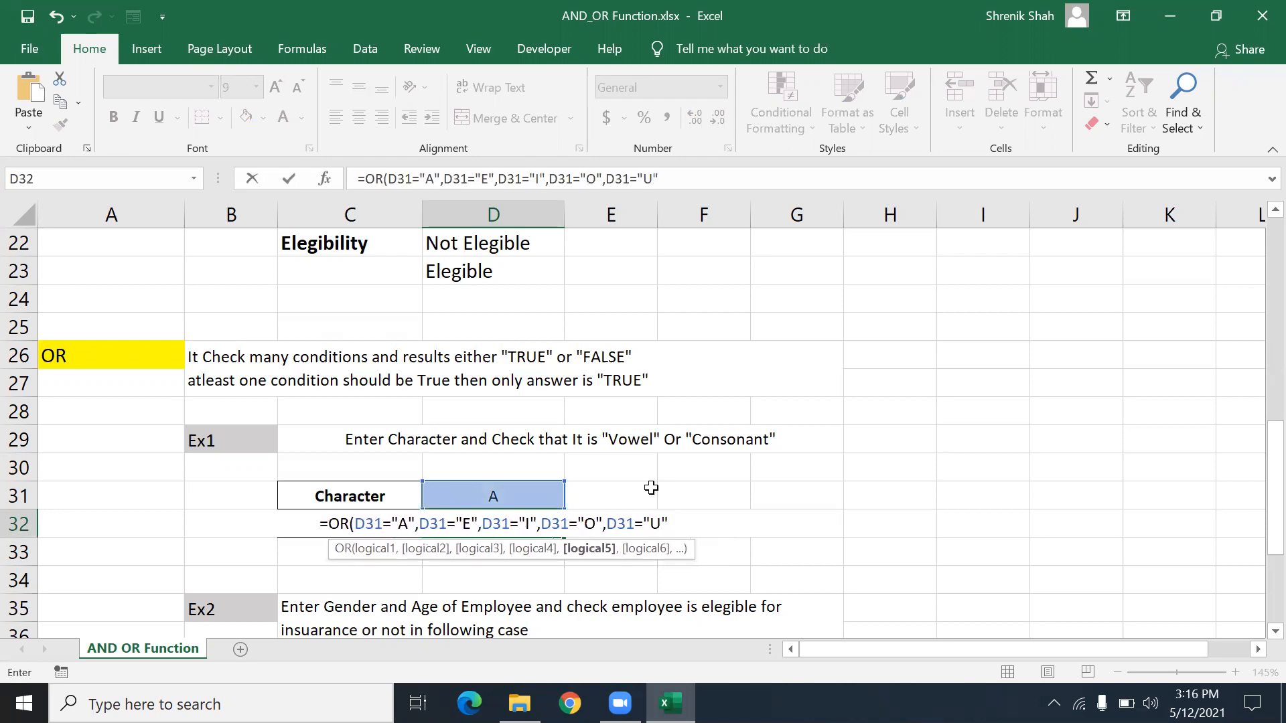
pyautogui.write(')')
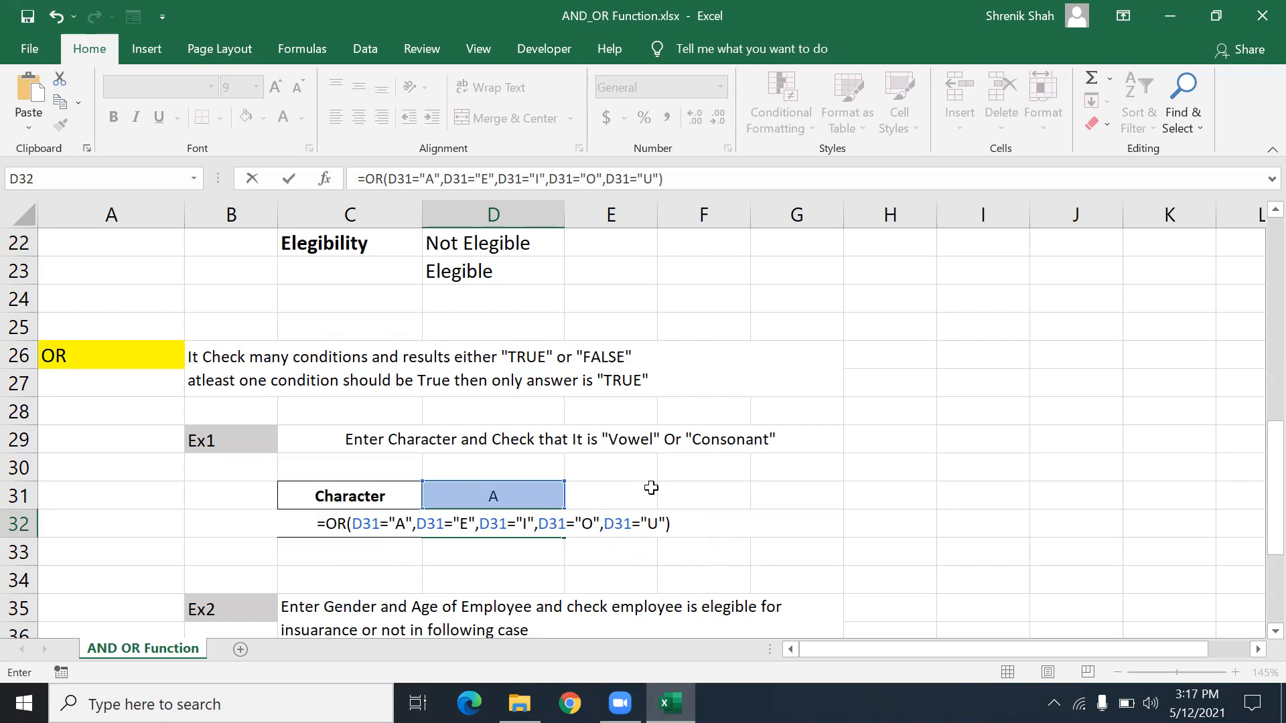
pyautogui.press('Return')
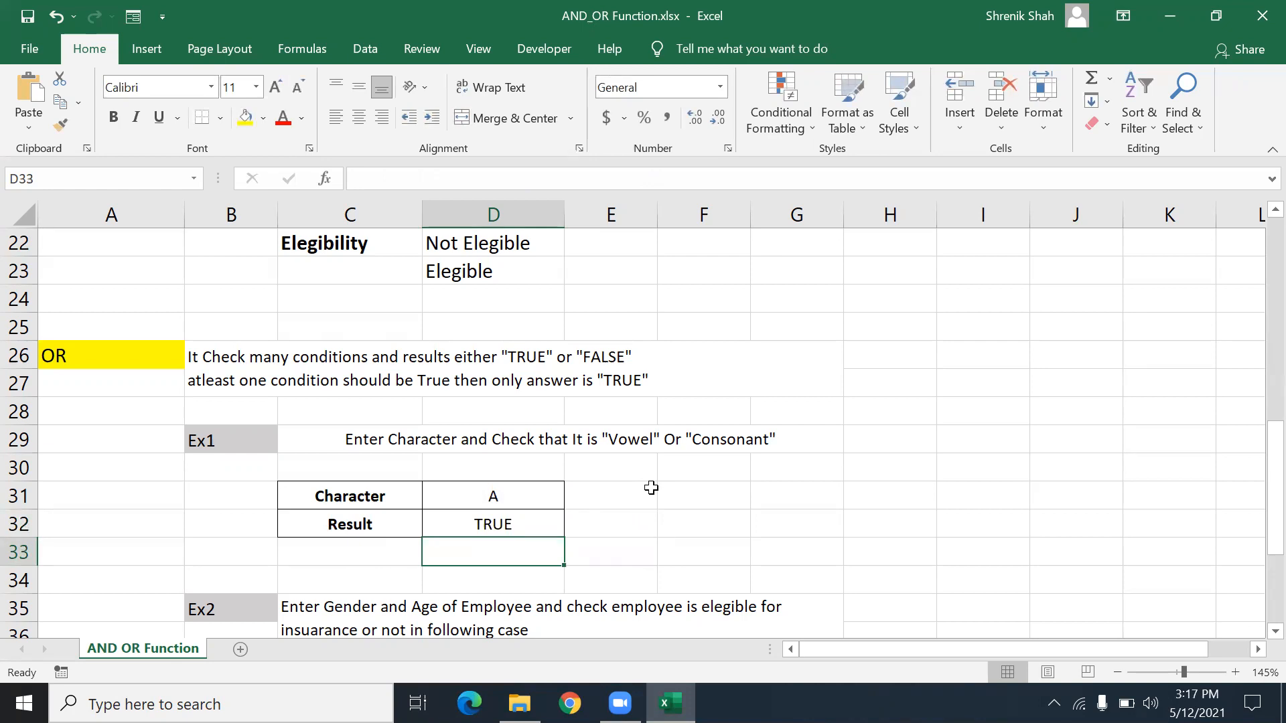
# - Test the OR formula by setting the Character in D31 first to S, and after that to E
pyautogui.press('Up')
pyautogui.press('Up')
pyautogui.write('S')
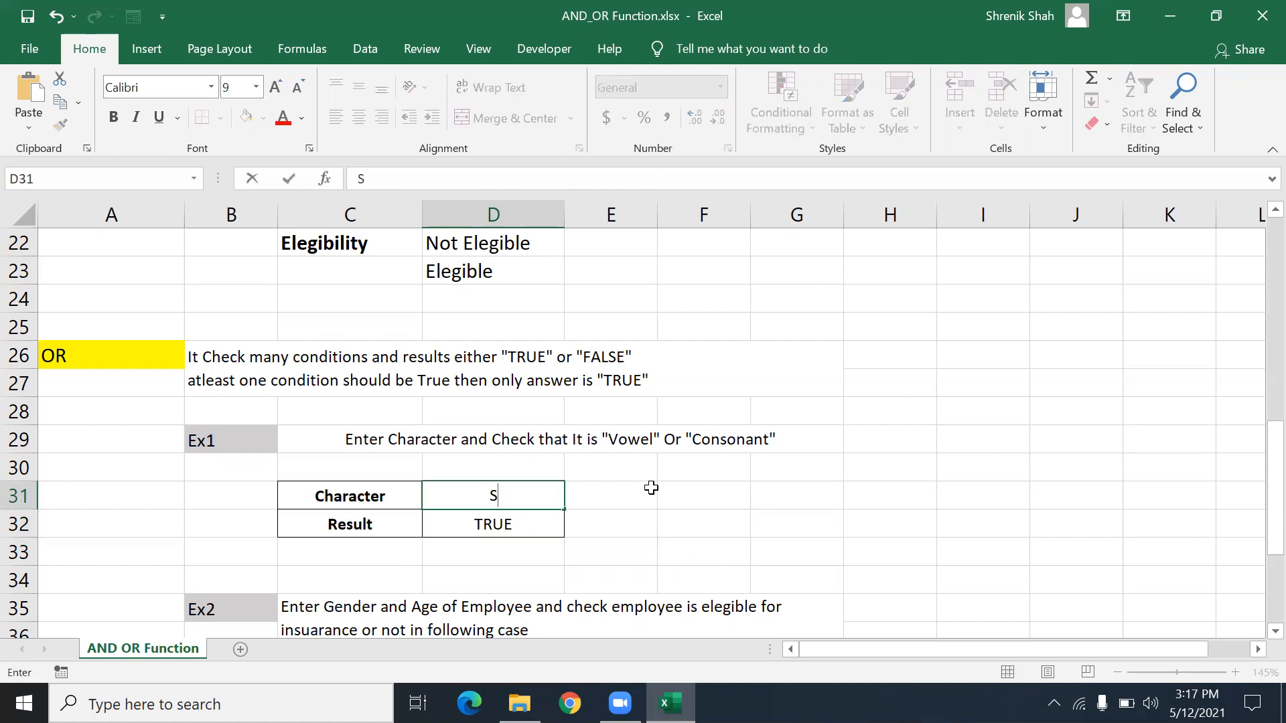
pyautogui.press('Return')
pyautogui.press('Up')
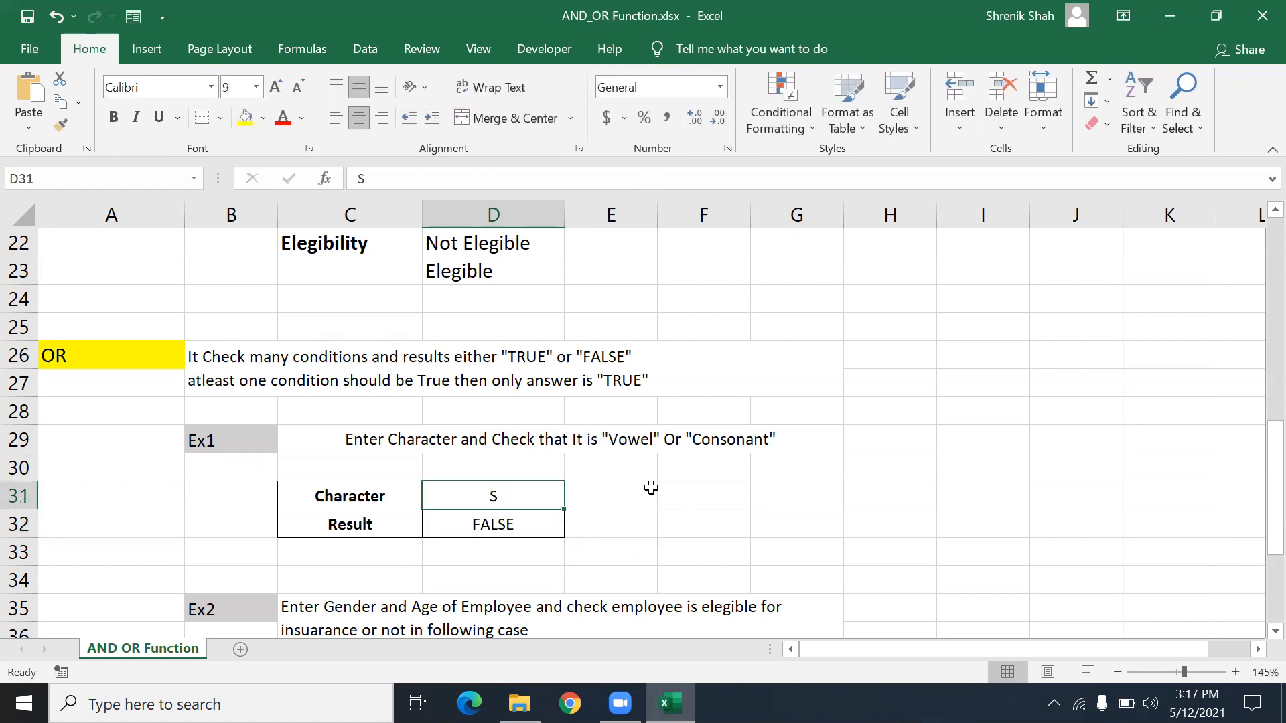
pyautogui.write('E')
pyautogui.press('Return')
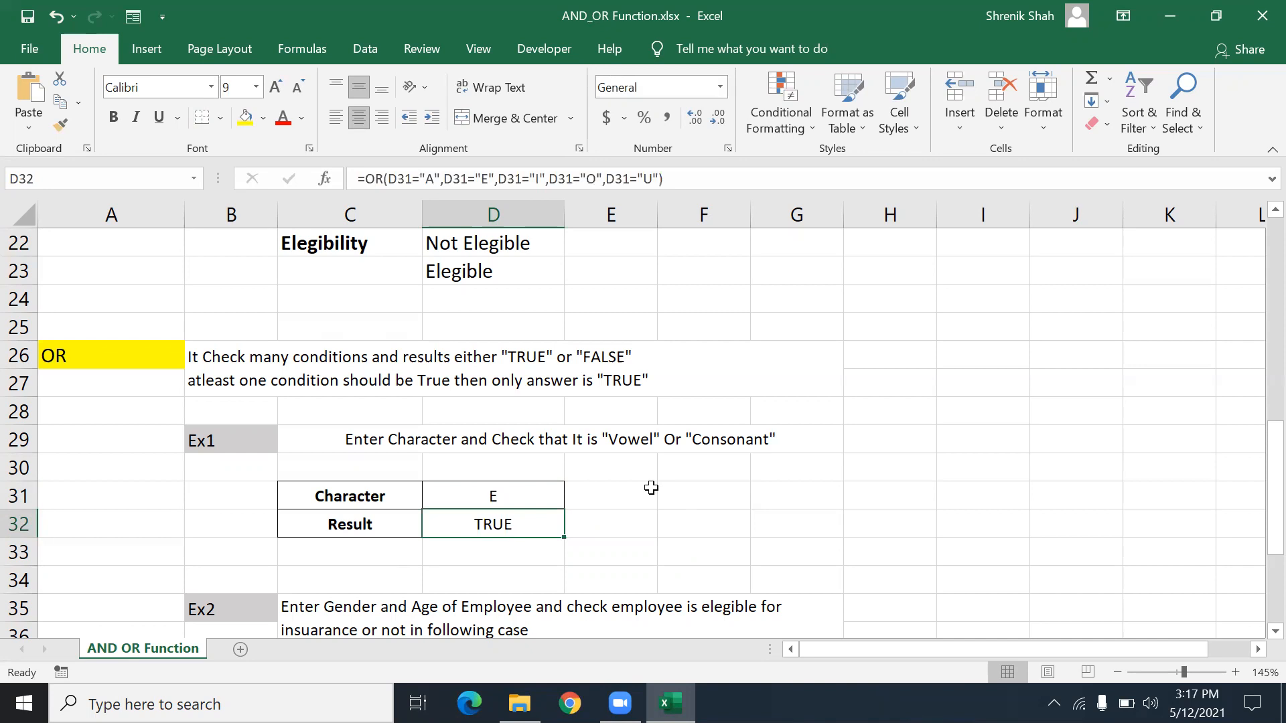
# - Wrap the OR expression in D32 in an IF function, with OR(...)=TRUE as the logical test
pyautogui.doubleClick(489, 525)
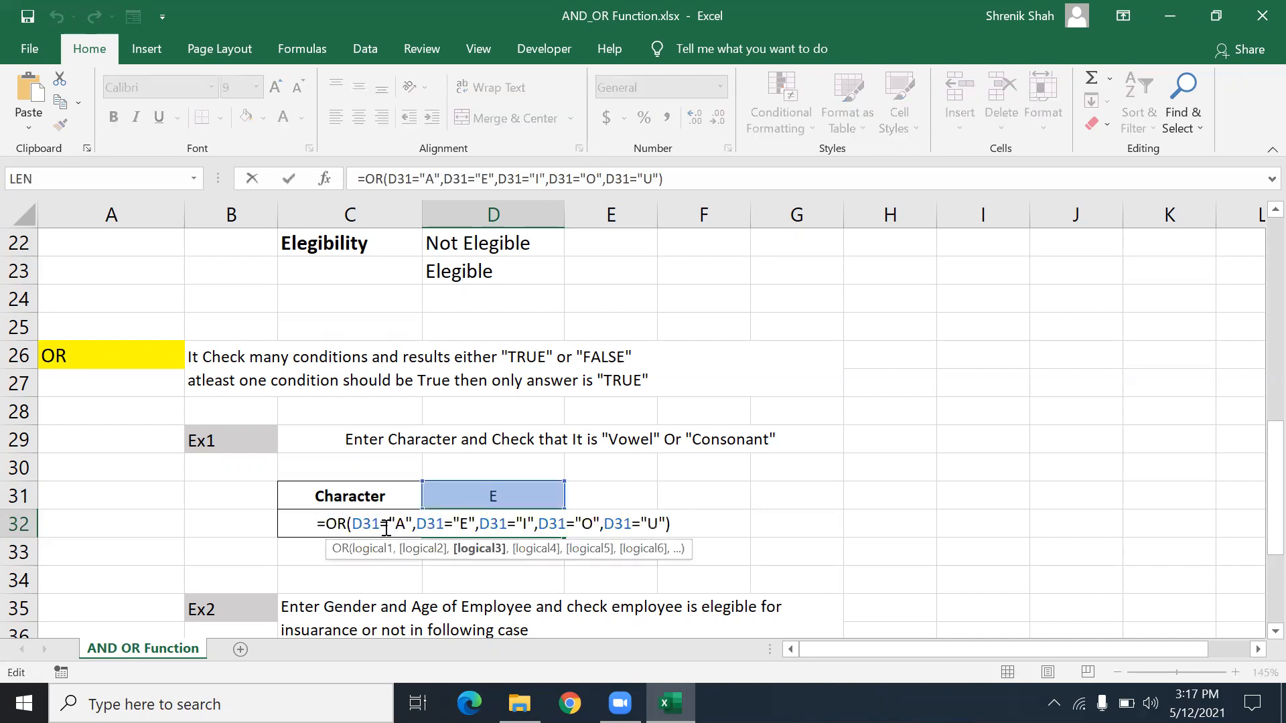
pyautogui.moveTo(326, 524); pyautogui.dragTo(706, 520)
pyautogui.hotkey('ctrl', 'c')
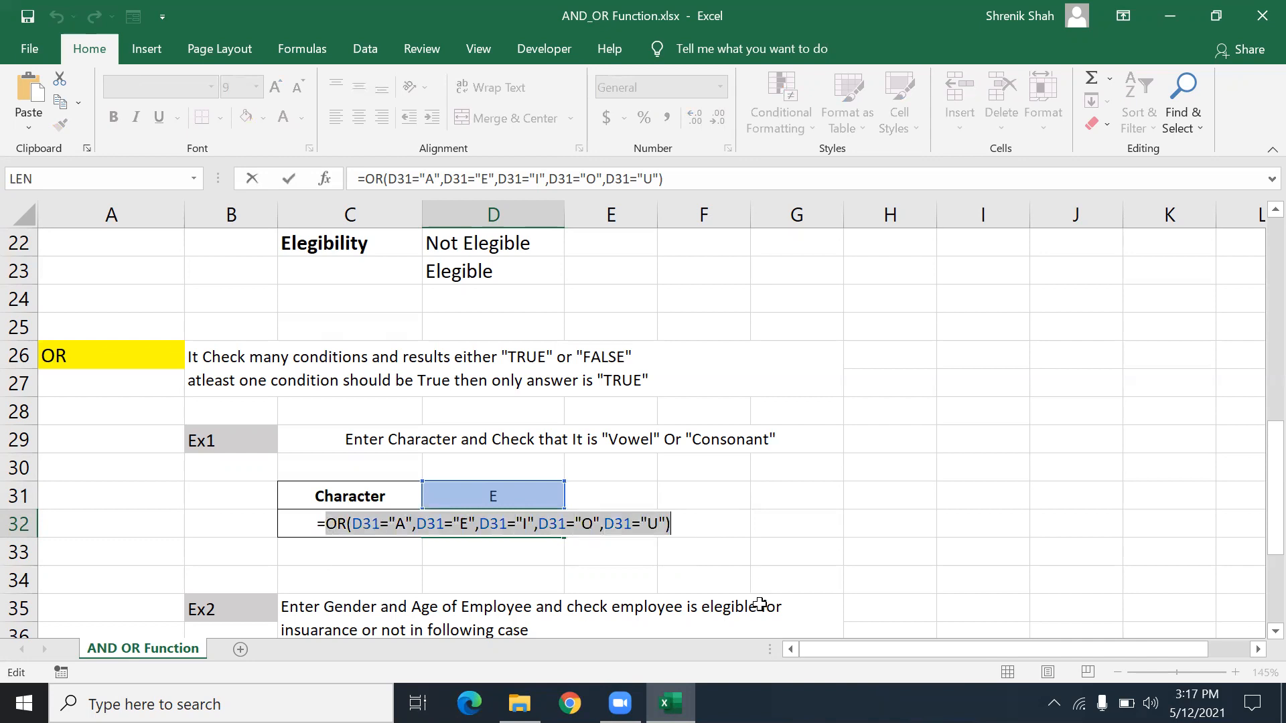
pyautogui.press('BackSpace')
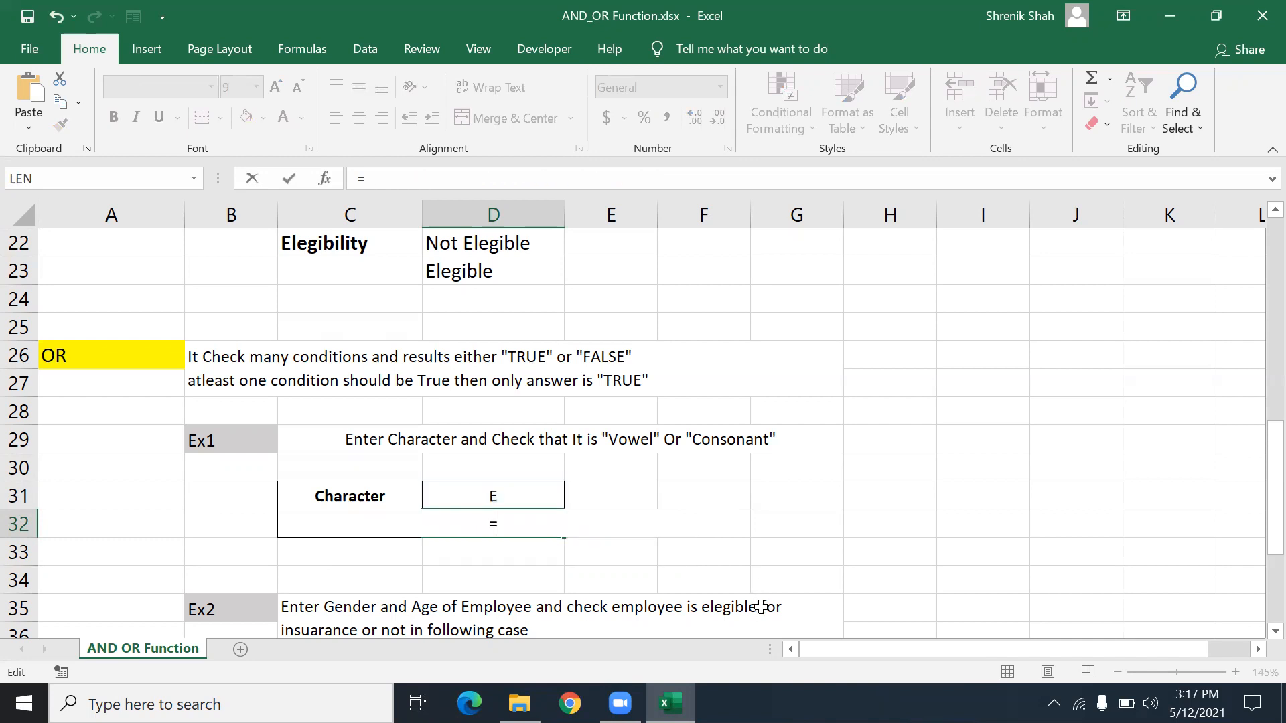
pyautogui.write('if')
pyautogui.press('Tab')
pyautogui.hotkey('ctrl', 'v')
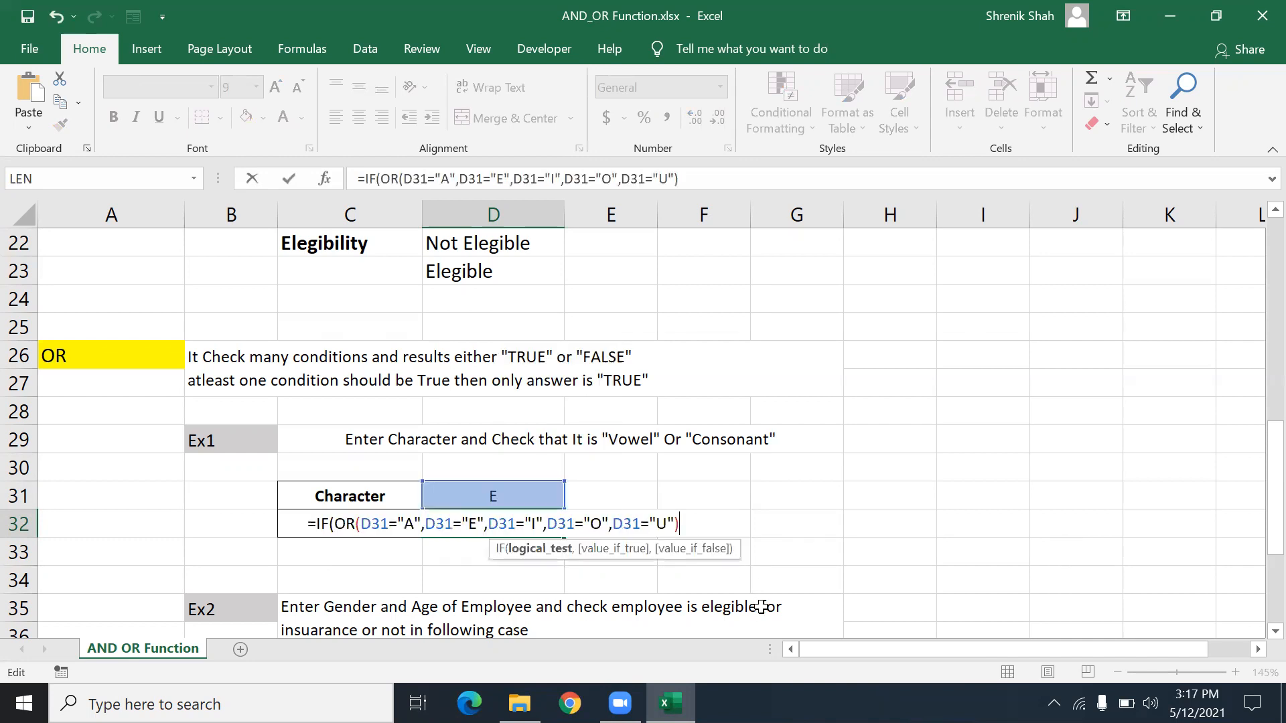
pyautogui.write('=TRUE')
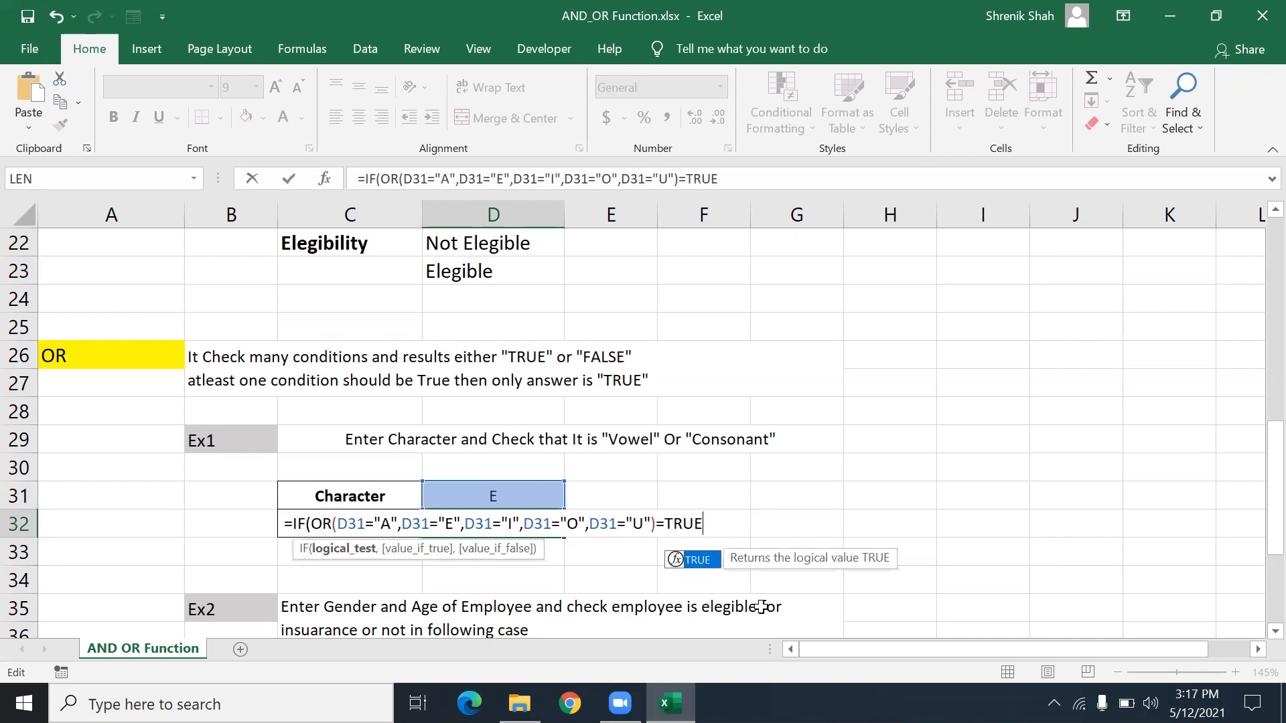
# - Complete the IF formula in D32 with "Vowel" as the true result and "Consonant" as the false result, and enter it
pyautogui.write(',"')
pyautogui.write('Vowel",')
pyautogui.write('"Consome')
pyautogui.press('BackSpace')
pyautogui.press('BackSpace')
pyautogui.write('nant"')
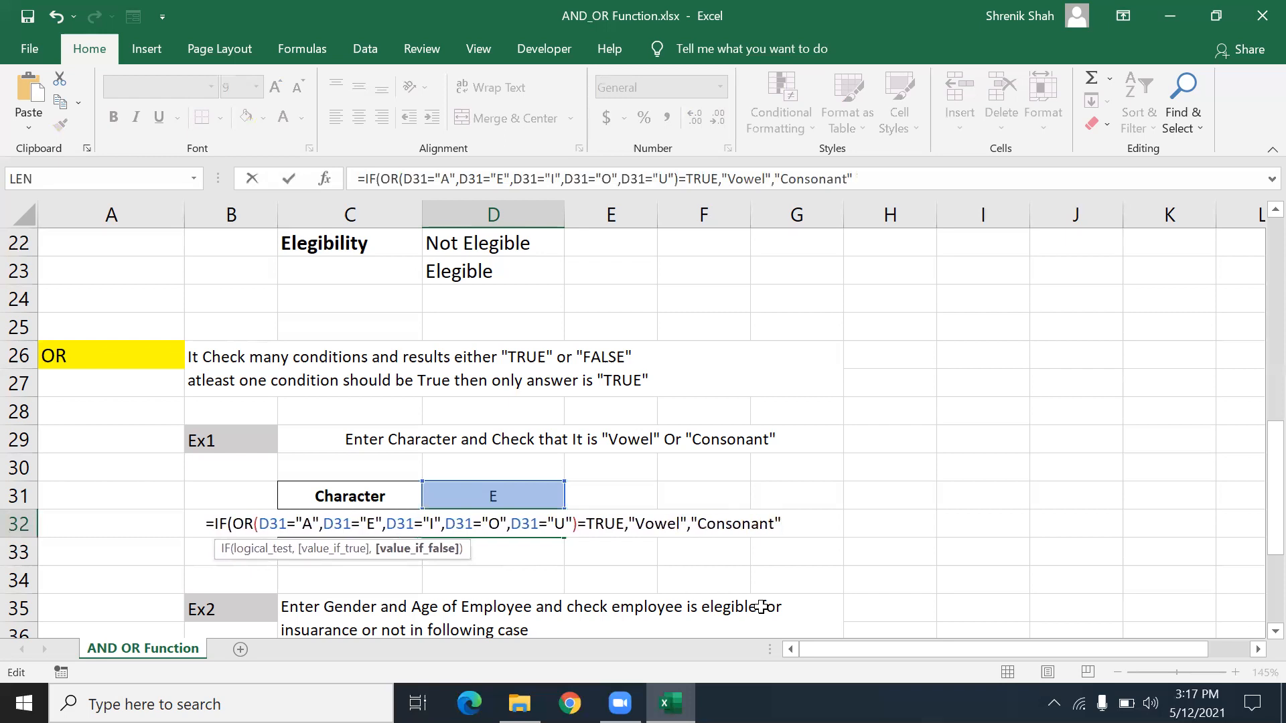
pyautogui.write(')')
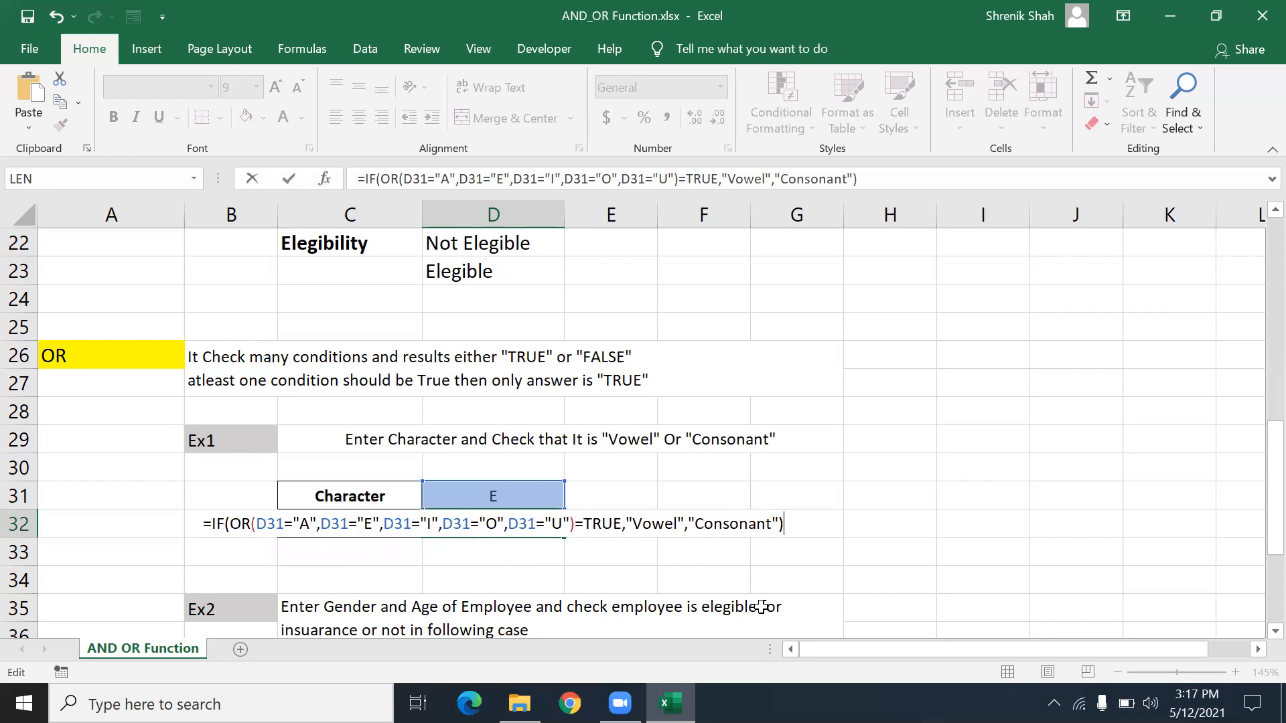
pyautogui.hotkey('ctrl', 'Return')
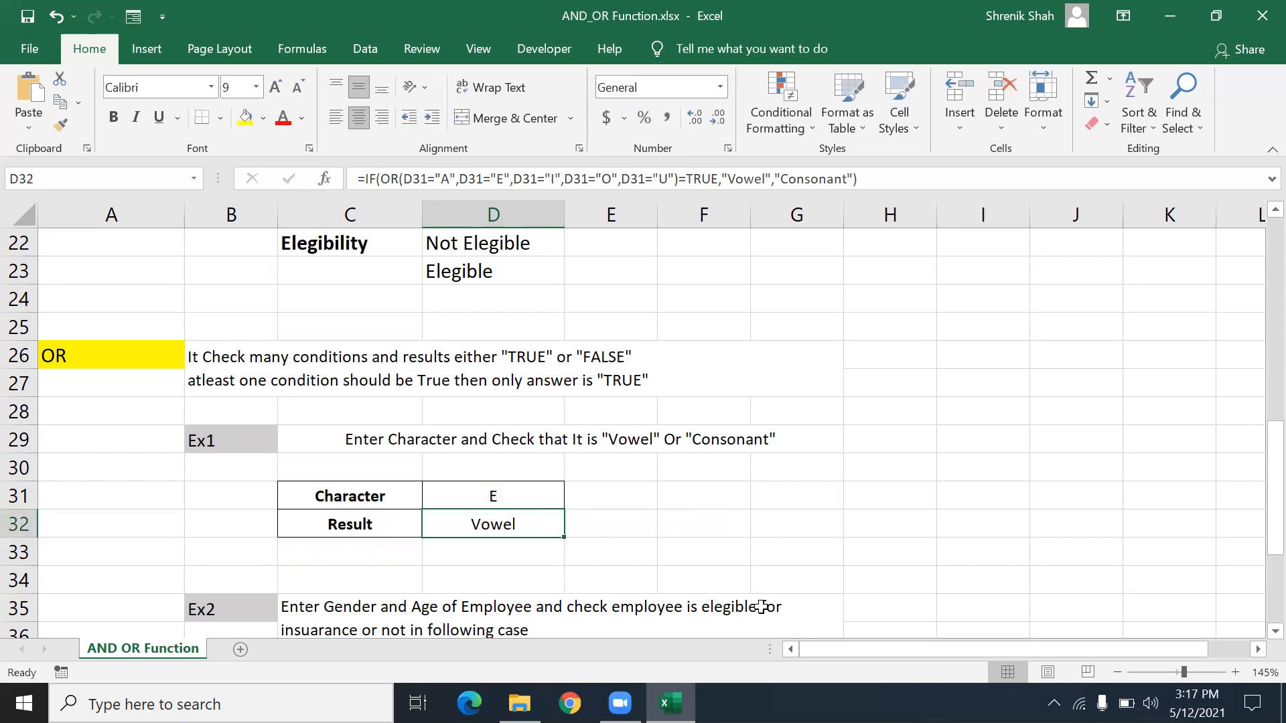
# - Test the vowel/consonant formula by setting the Character in D31 to N
pyautogui.press('Up')
pyautogui.write('N')
pyautogui.press('Return')
# - Review the Ex2 insurance eligibility task and its Gender input, and compare them with the earlier separate eligibility formulas in D22 and D23
pyautogui.press('Down')
pyautogui.press('Down')
pyautogui.press('Down')
pyautogui.press('Down')
pyautogui.press('Down')
pyautogui.press('Down')
pyautogui.press('Down')
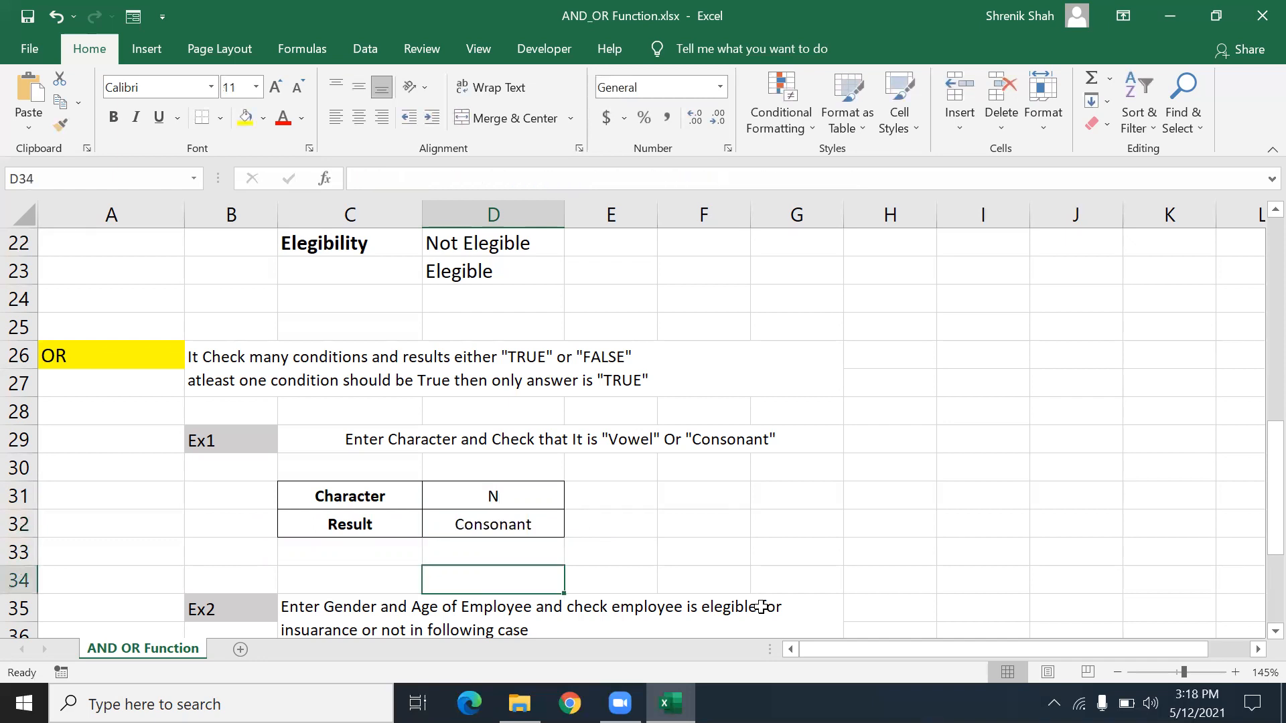
pyautogui.press('Down')
pyautogui.press('Down')
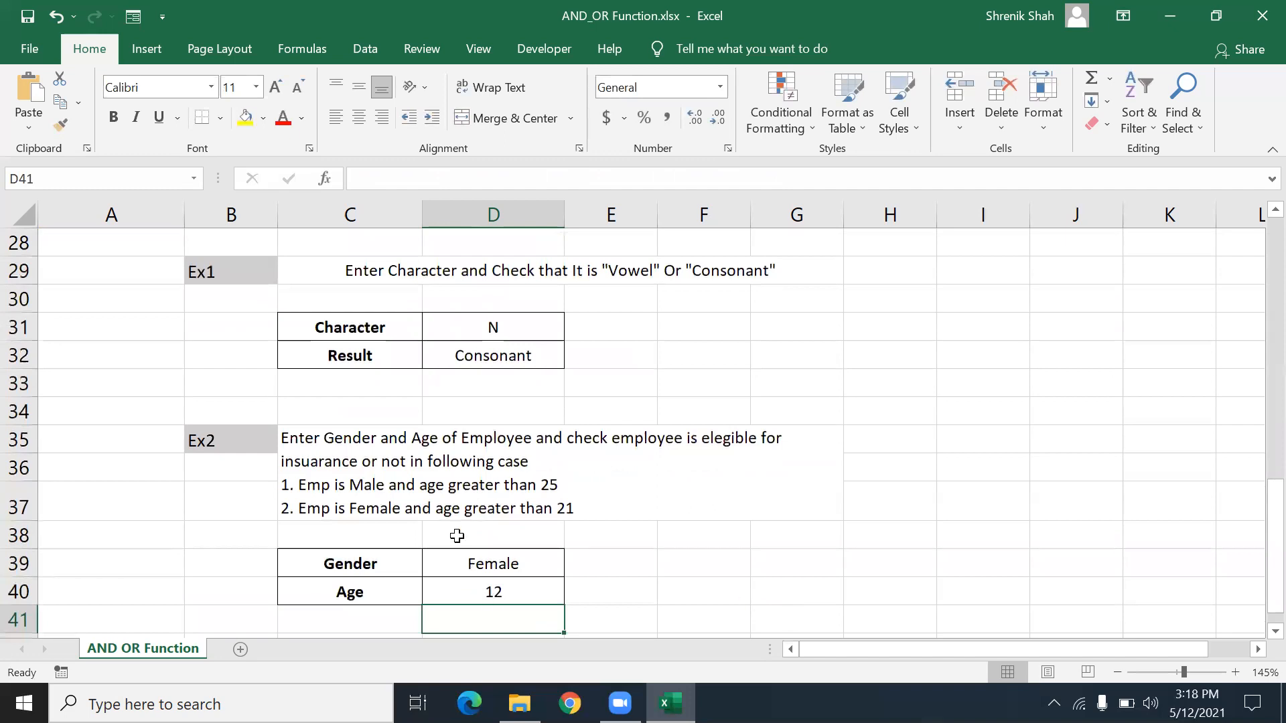
pyautogui.click(454, 473)
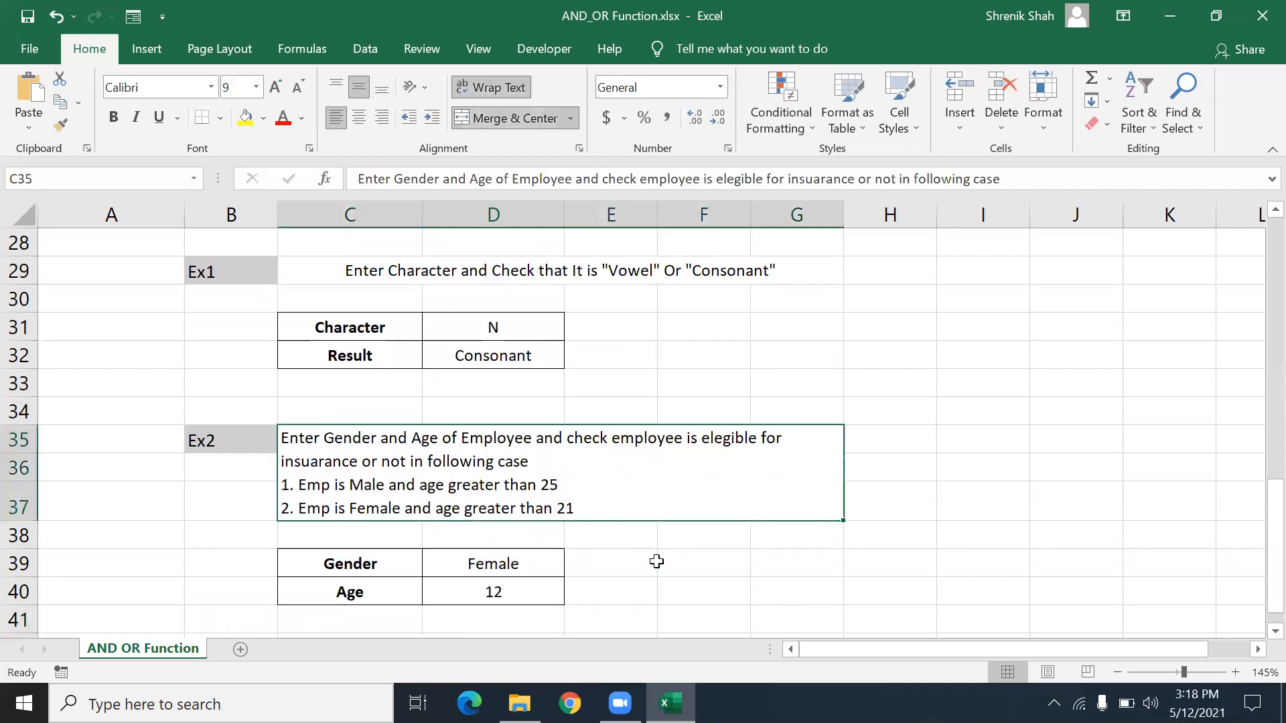
pyautogui.scroll(4, 653, 556)
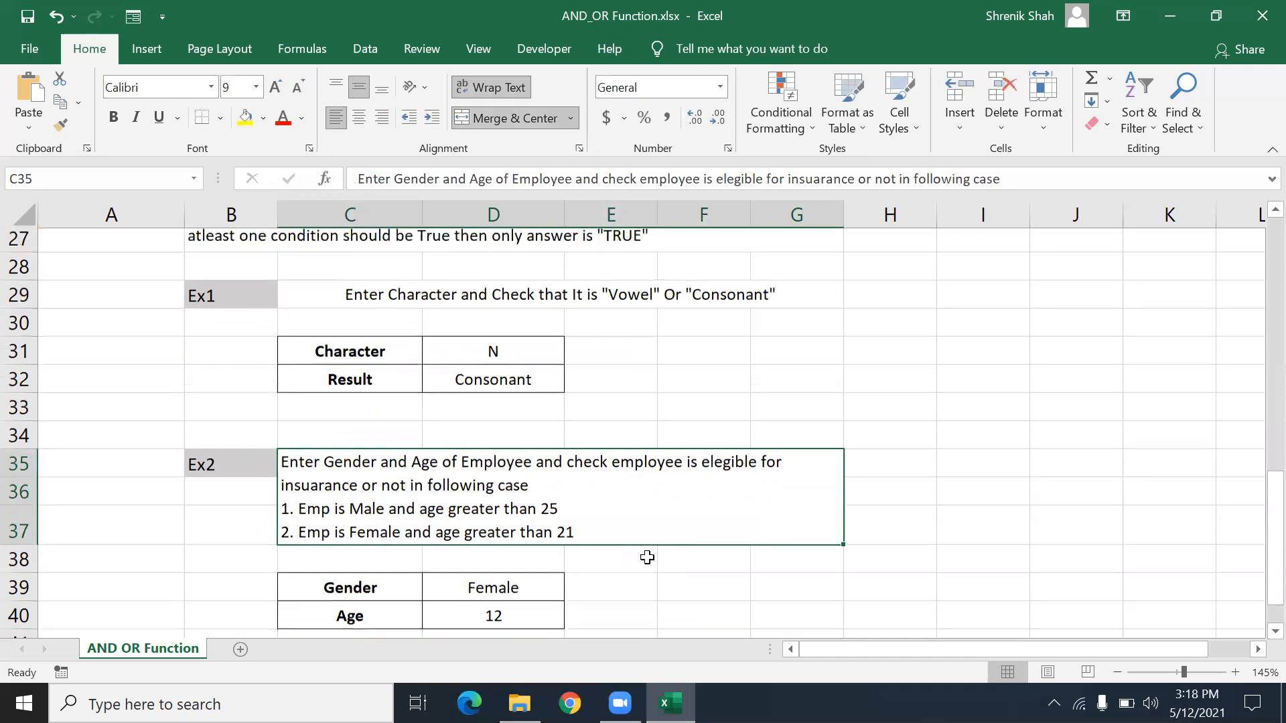
pyautogui.click(483, 431)
pyautogui.click(487, 467)
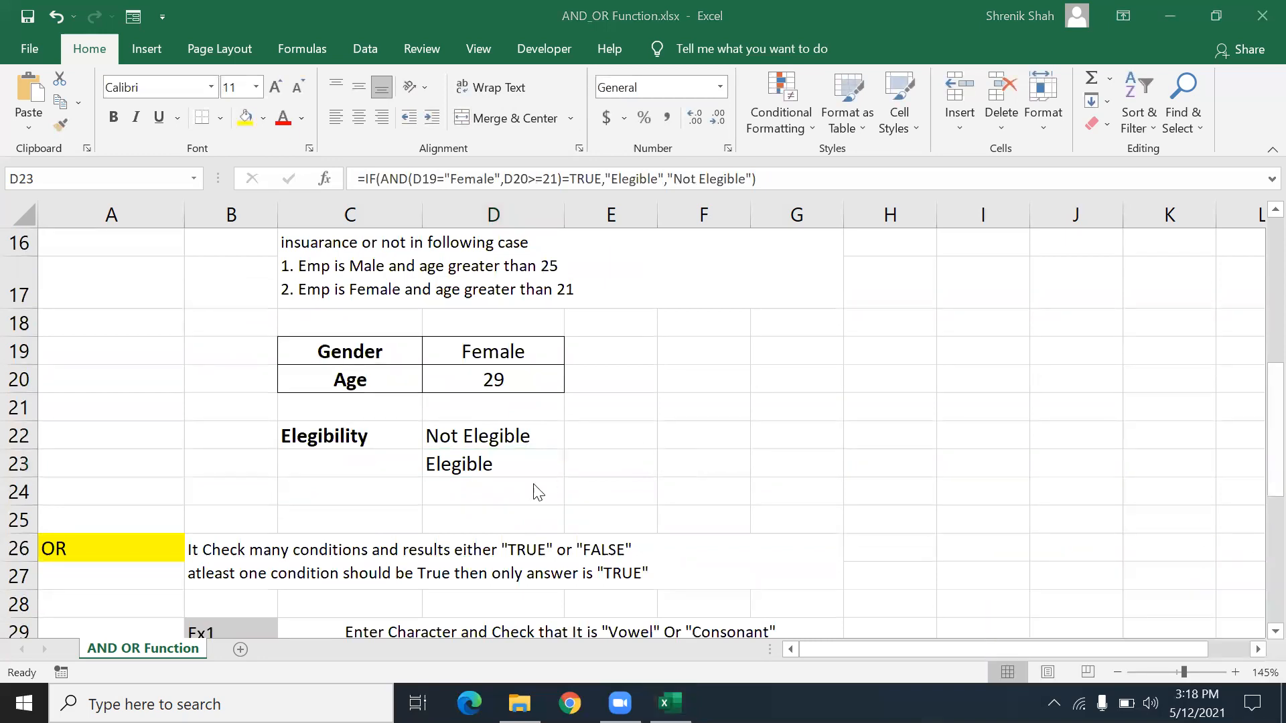
pyautogui.scroll(-5, 520, 493)
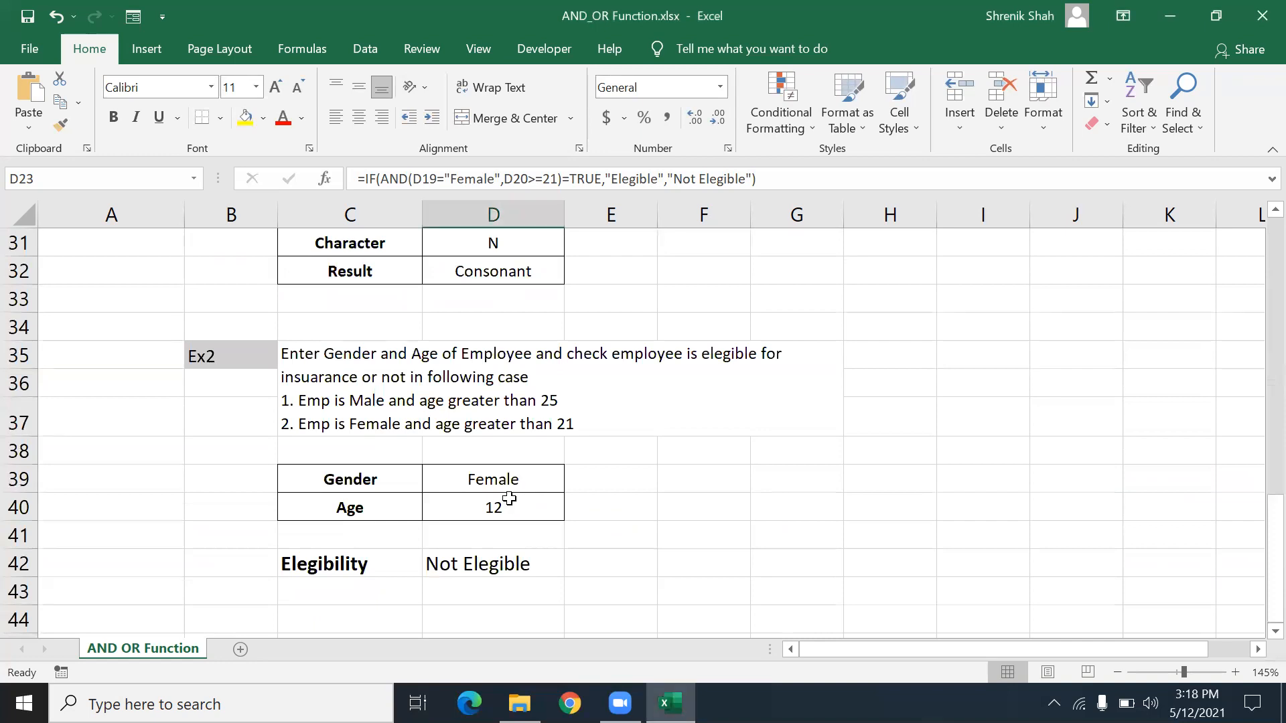
pyautogui.click(505, 482)
# - Replace the Elegibility formula in D42 with an AND function whose first condition tests whether D39 equals "Male"
pyautogui.click(500, 562)
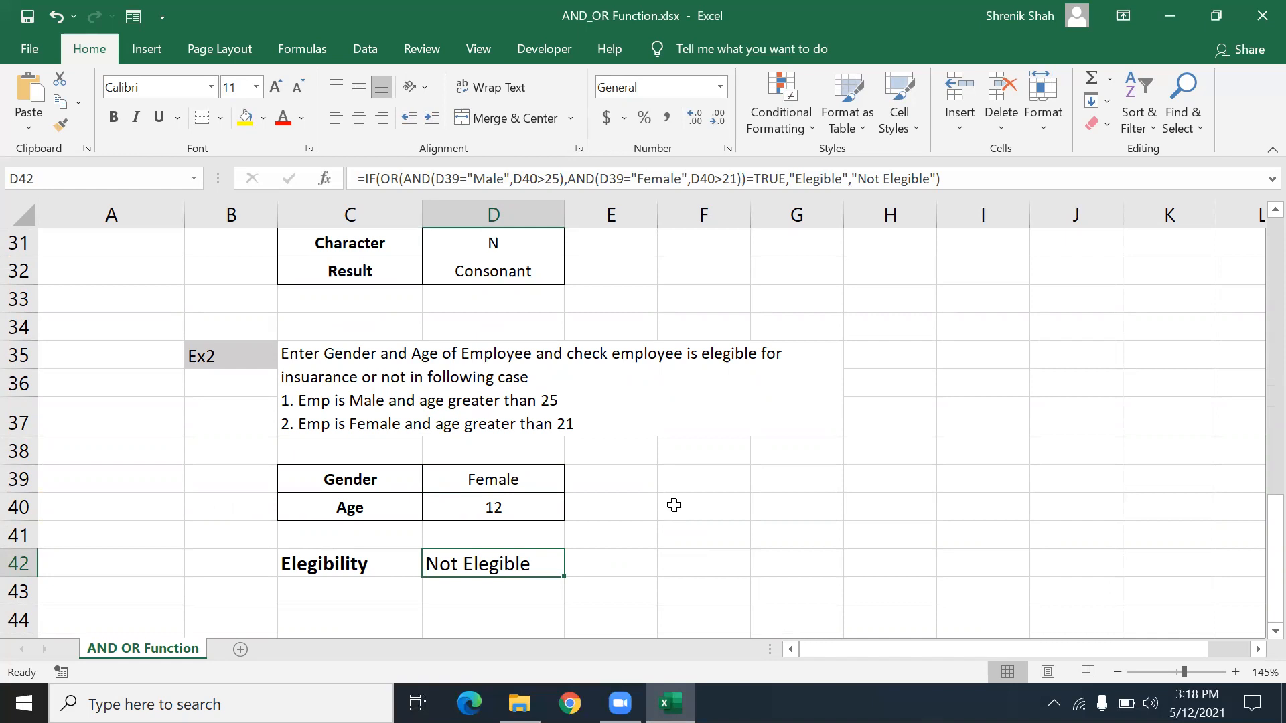
pyautogui.write('=')
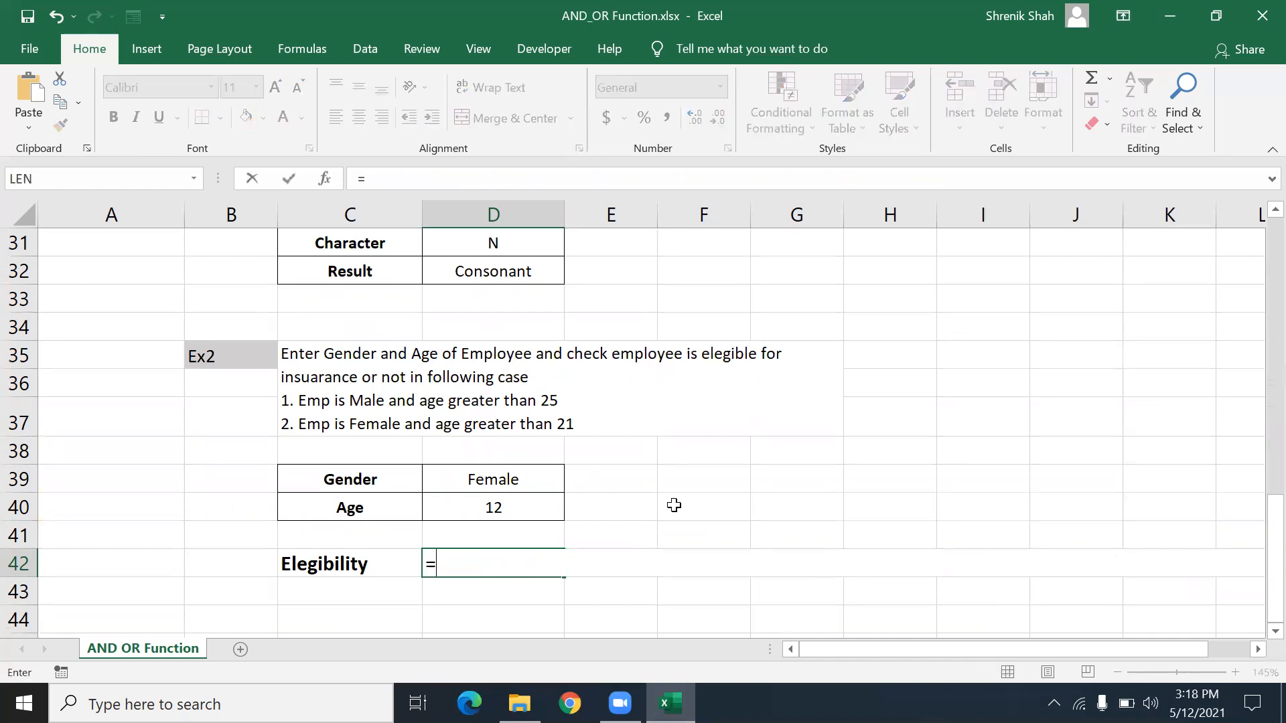
pyautogui.write('AND(')
pyautogui.press('Up')
pyautogui.press('Up')
pyautogui.press('Up')
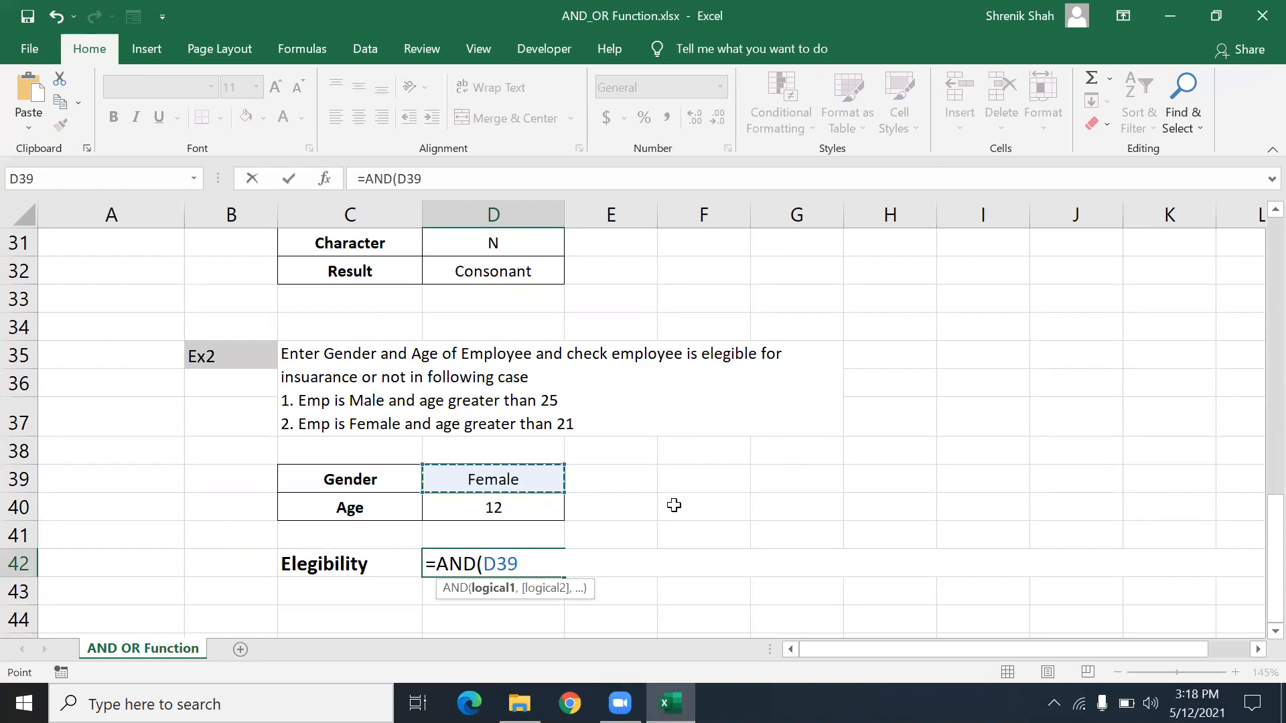
pyautogui.write(',')
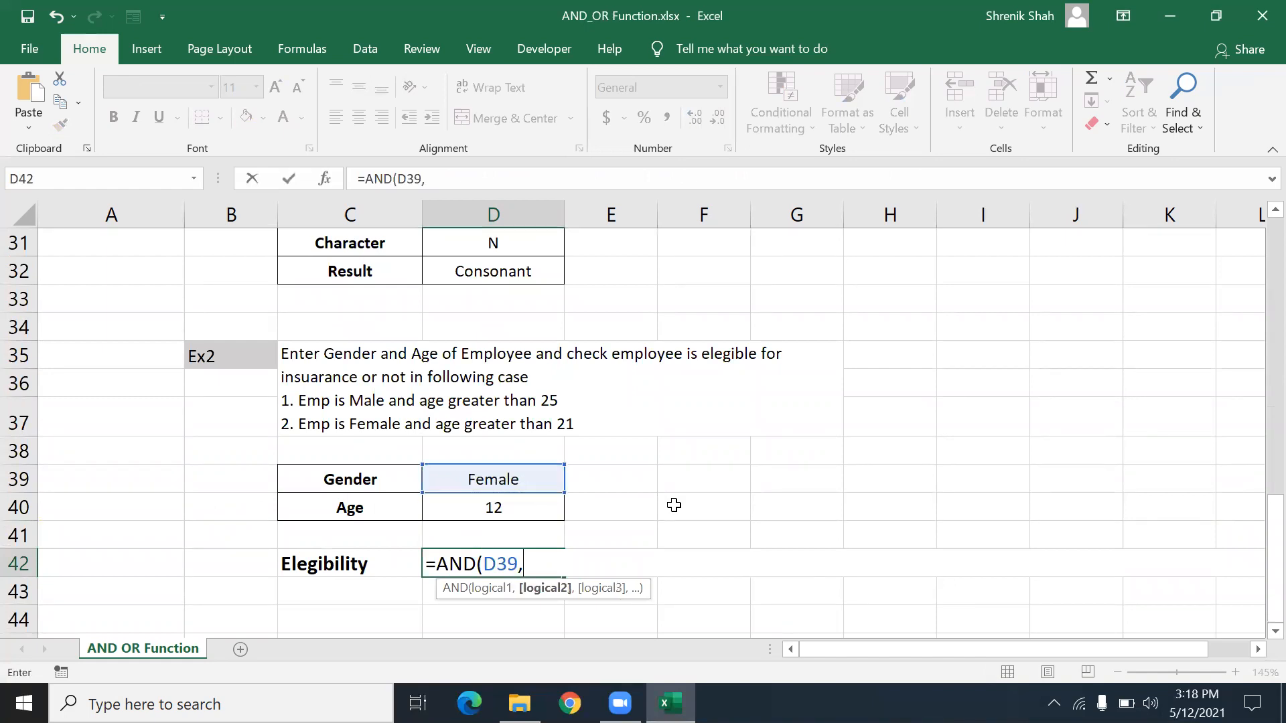
pyautogui.press('BackSpace')
pyautogui.write('=')
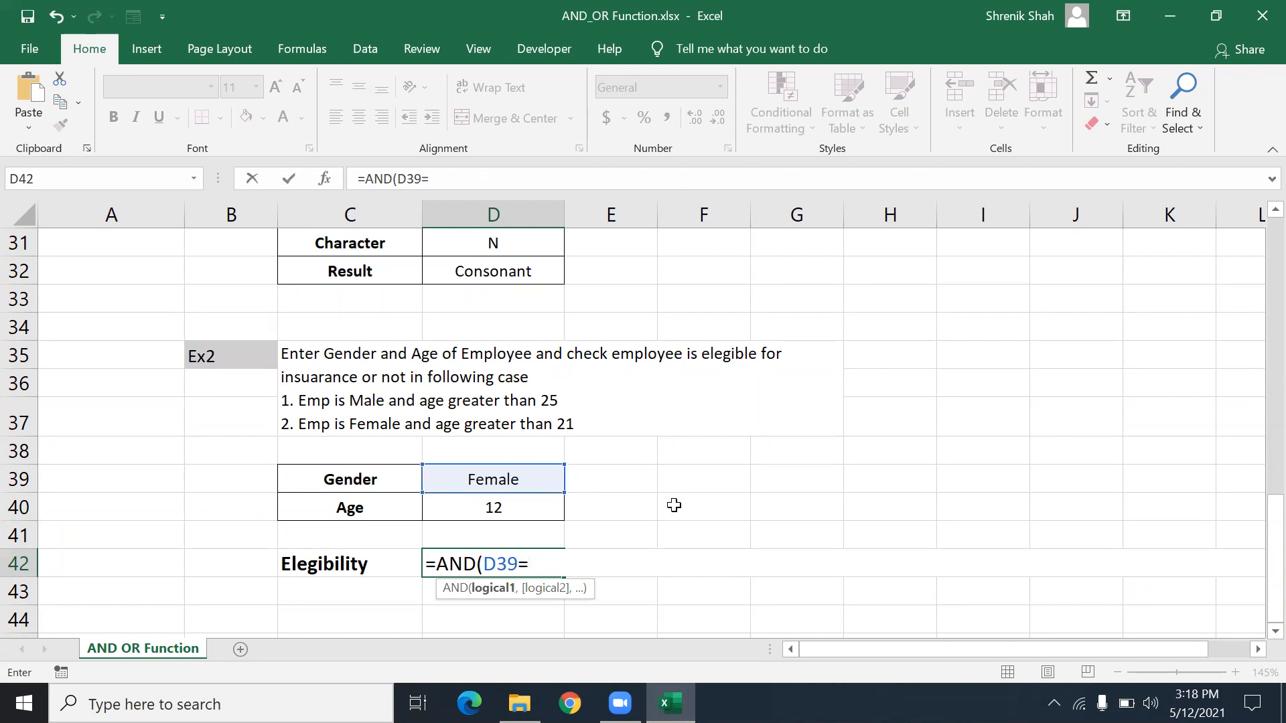
pyautogui.write('"Male",')
# - Add the condition D40>=25 to the AND function in D42 and enter the formula
pyautogui.press('Up')
pyautogui.press('Up')
pyautogui.write('>=25)')
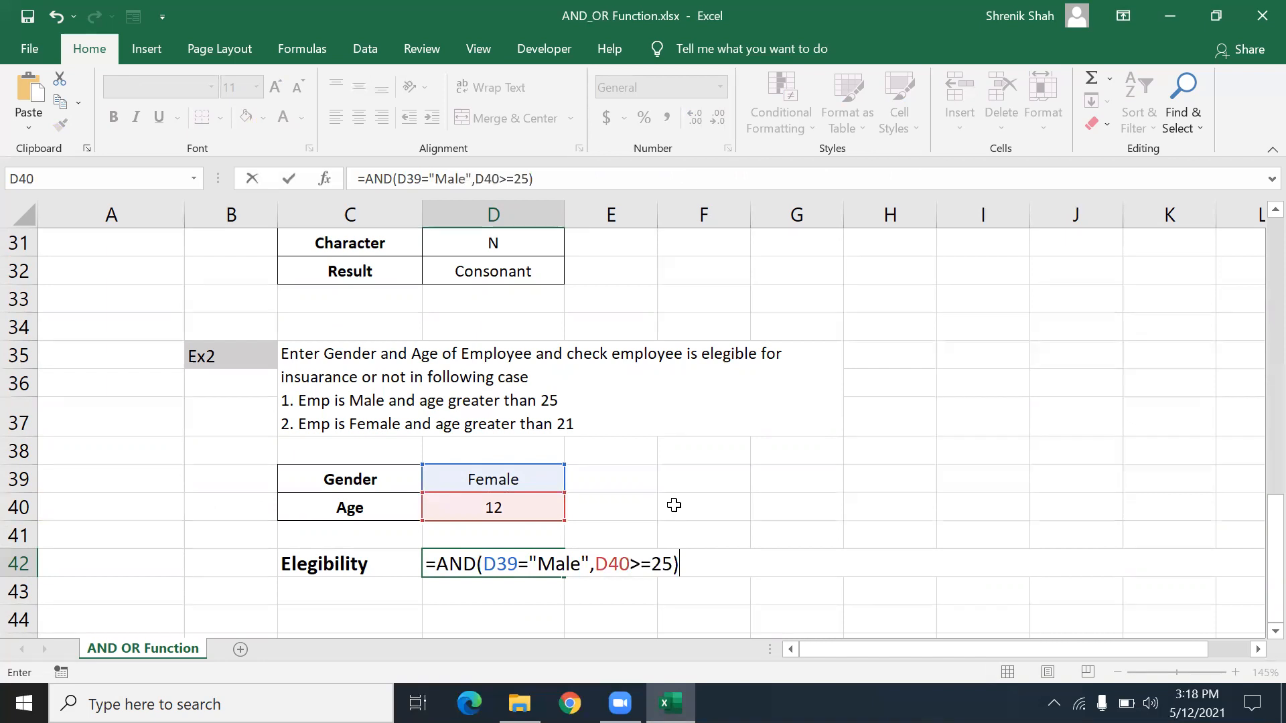
pyautogui.hotkey('shift', 'Left')
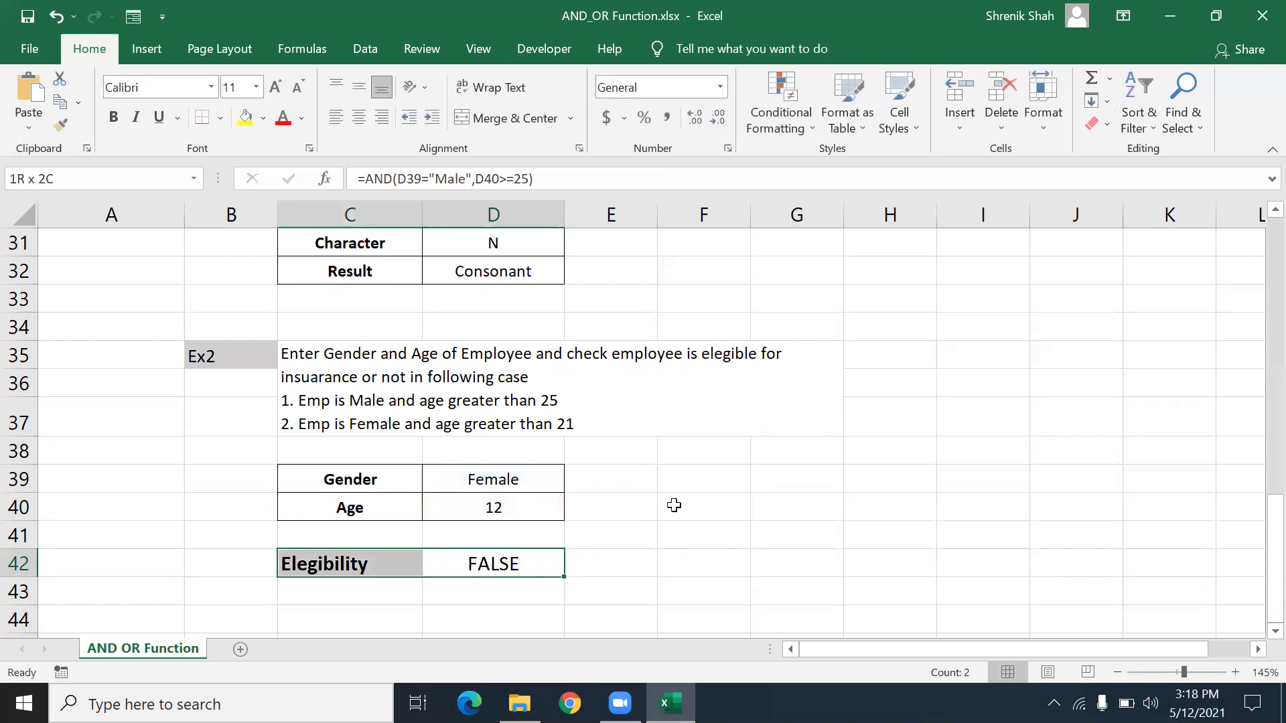
pyautogui.press('Right')
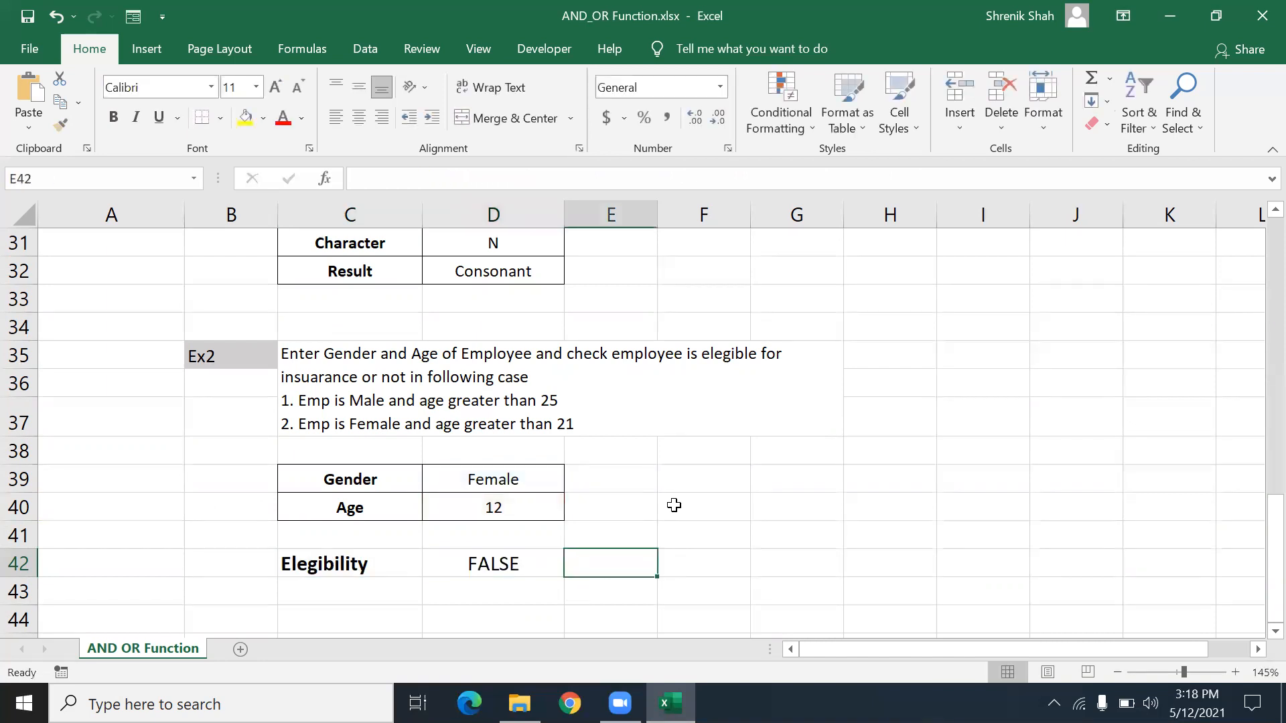
# - Nest the AND expression in D42 inside an OR function as its first condition
pyautogui.doubleClick(544, 553)
pyautogui.moveTo(681, 566); pyautogui.dragTo(436, 568)
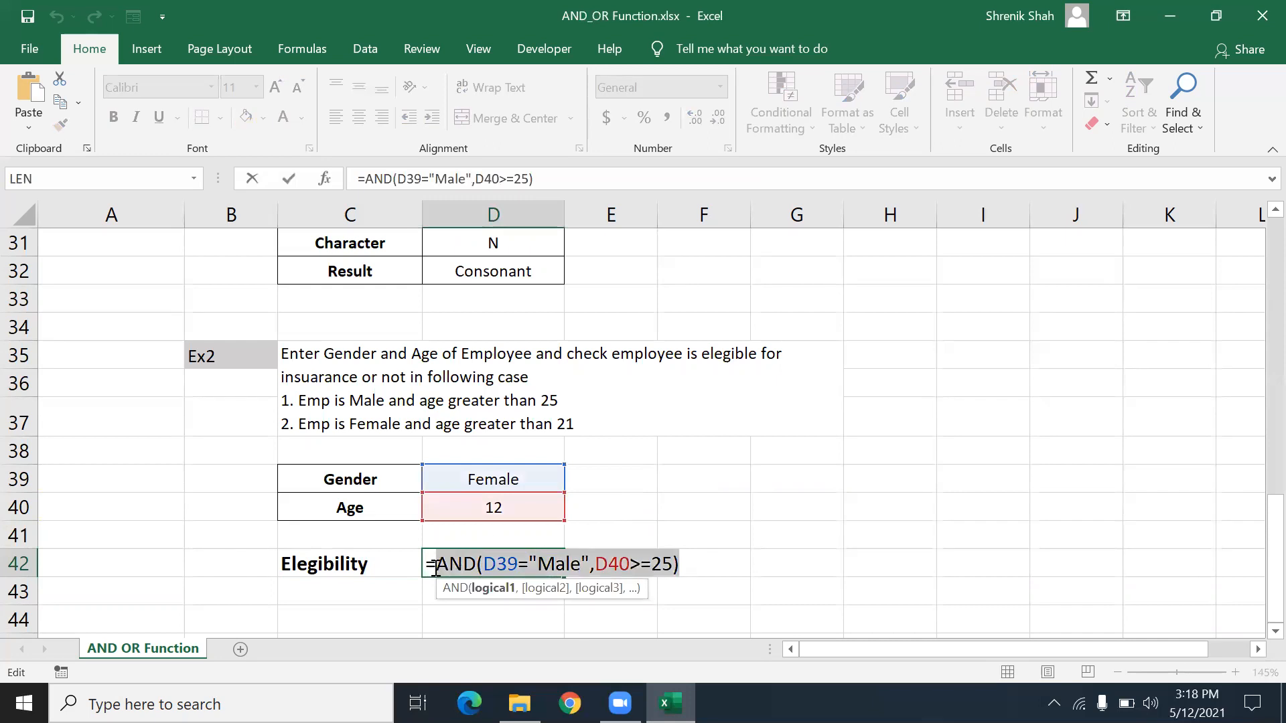
pyautogui.hotkey('ctrl', 'x')
pyautogui.write('OR(')
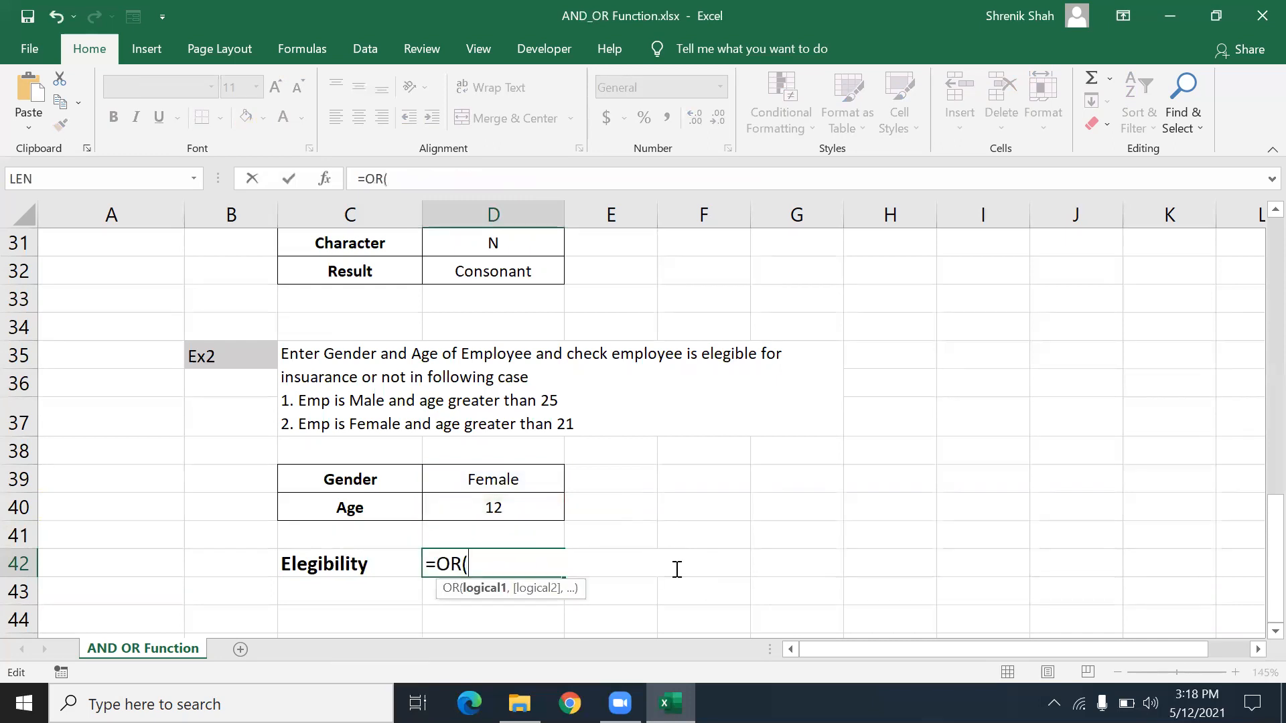
pyautogui.hotkey('ctrl', 'v')
# - Add a second AND condition to the OR function in D42, testing D39="Female" and D40>=21, and close both functions
pyautogui.write(', AND(')
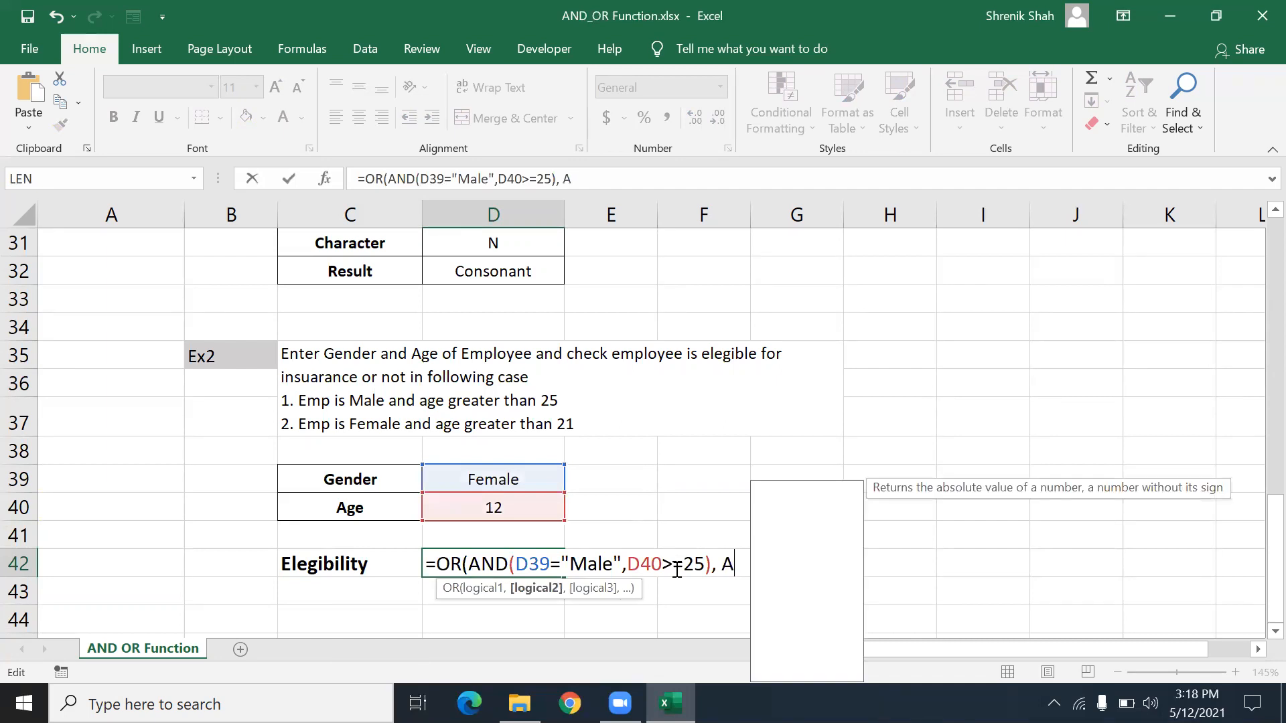
pyautogui.click(522, 476)
pyautogui.write('="F')
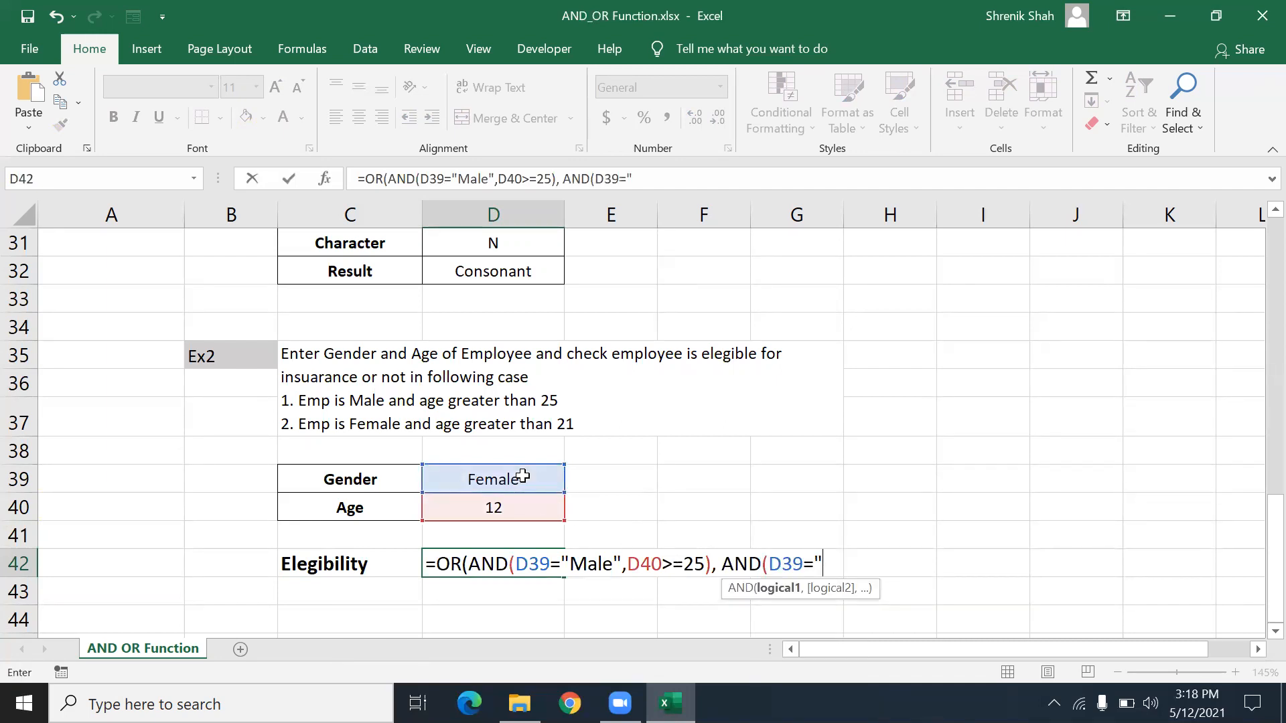
pyautogui.write('emale",')
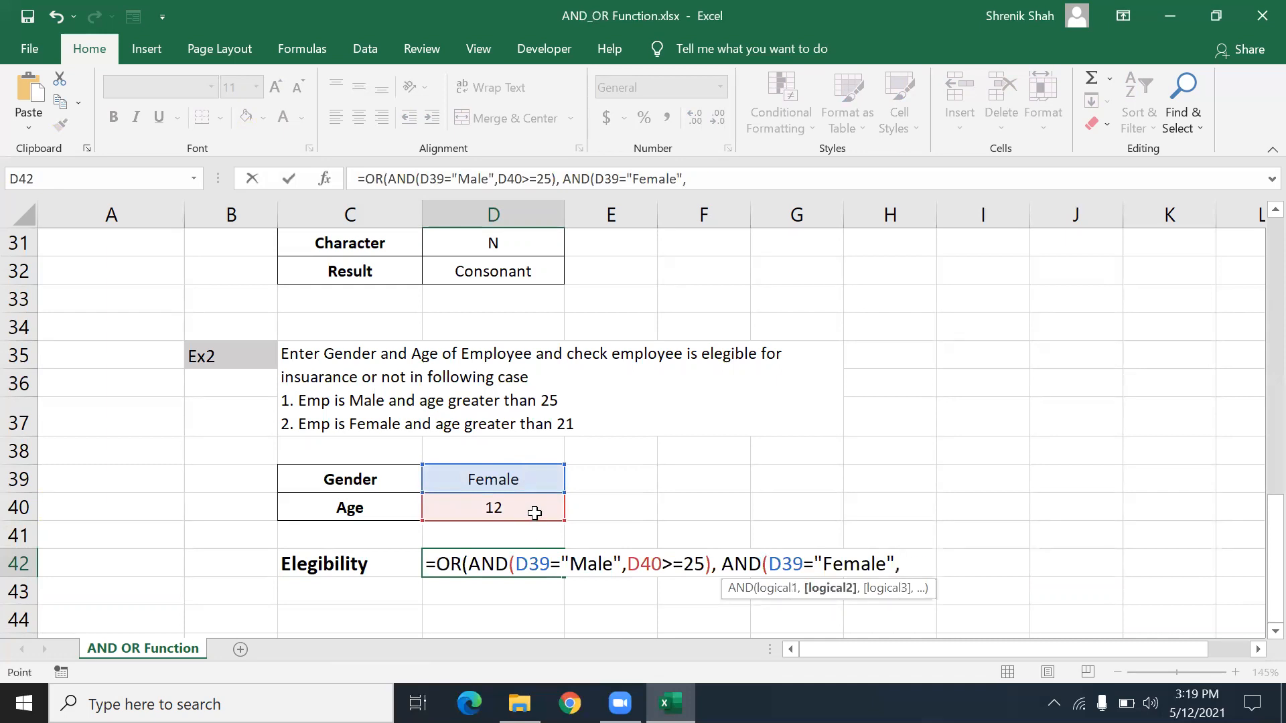
pyautogui.click(532, 512)
pyautogui.write('>=21')
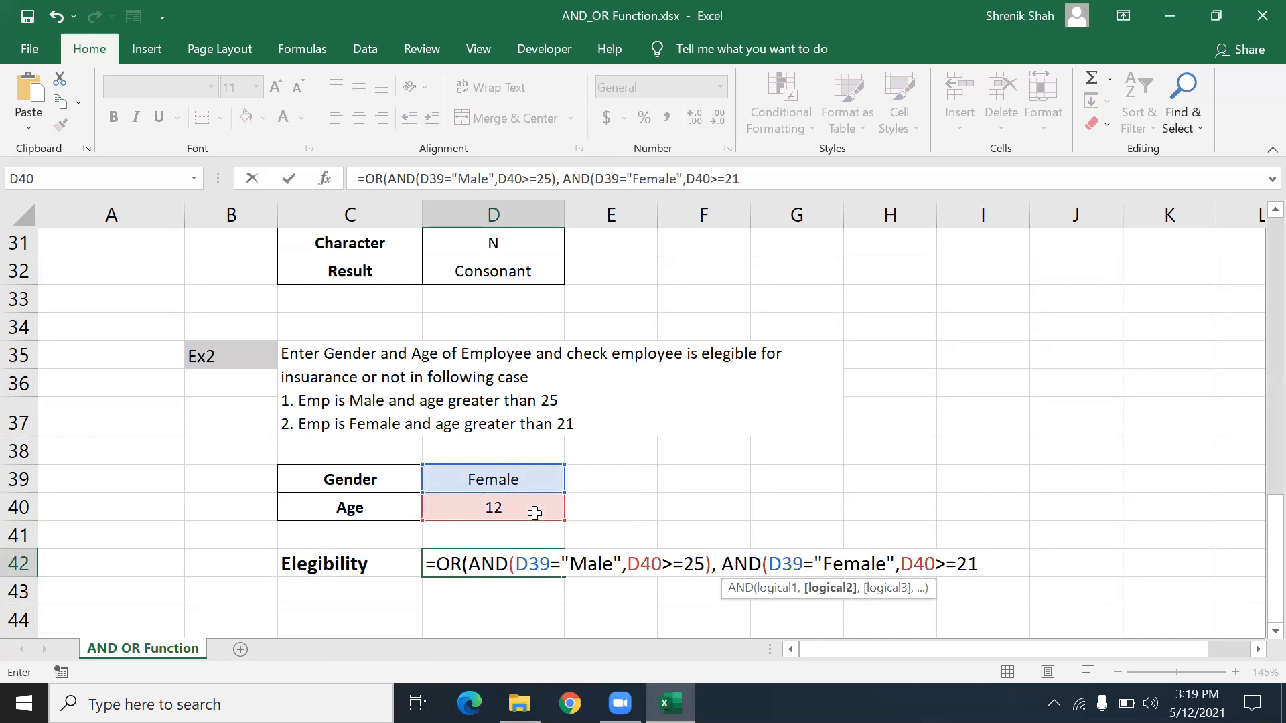
pyautogui.write(')')
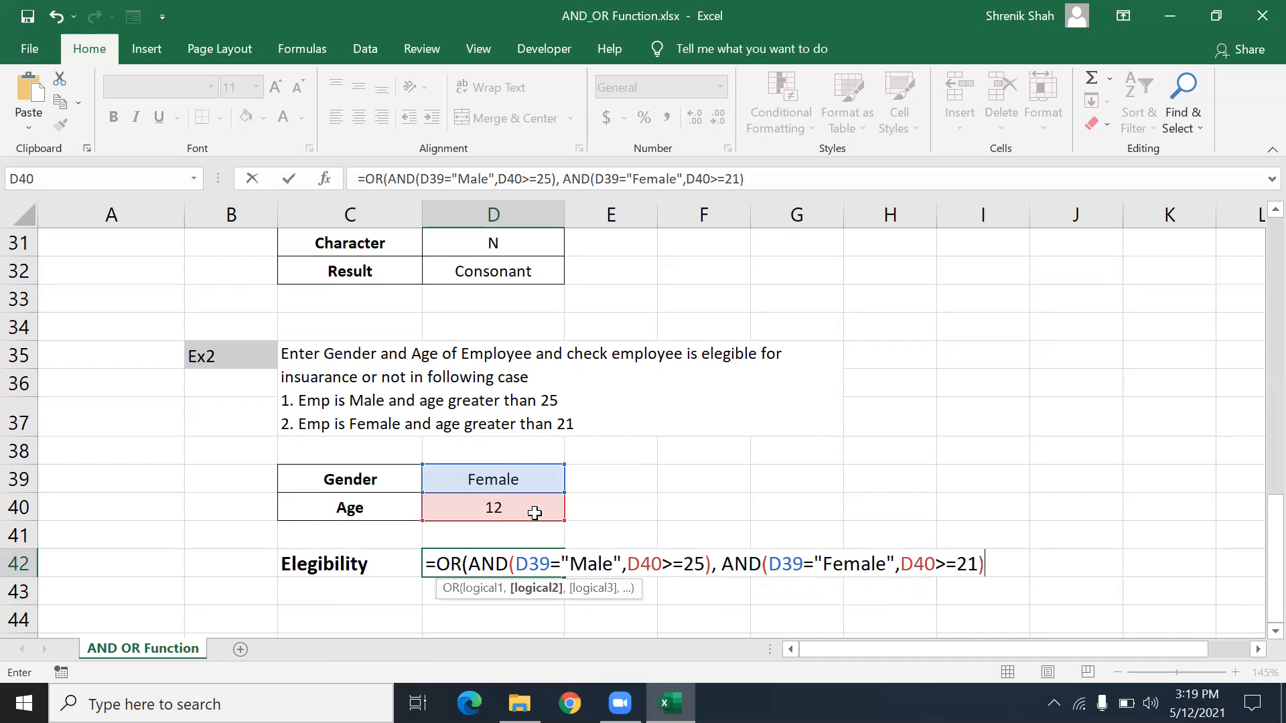
pyautogui.write(')')
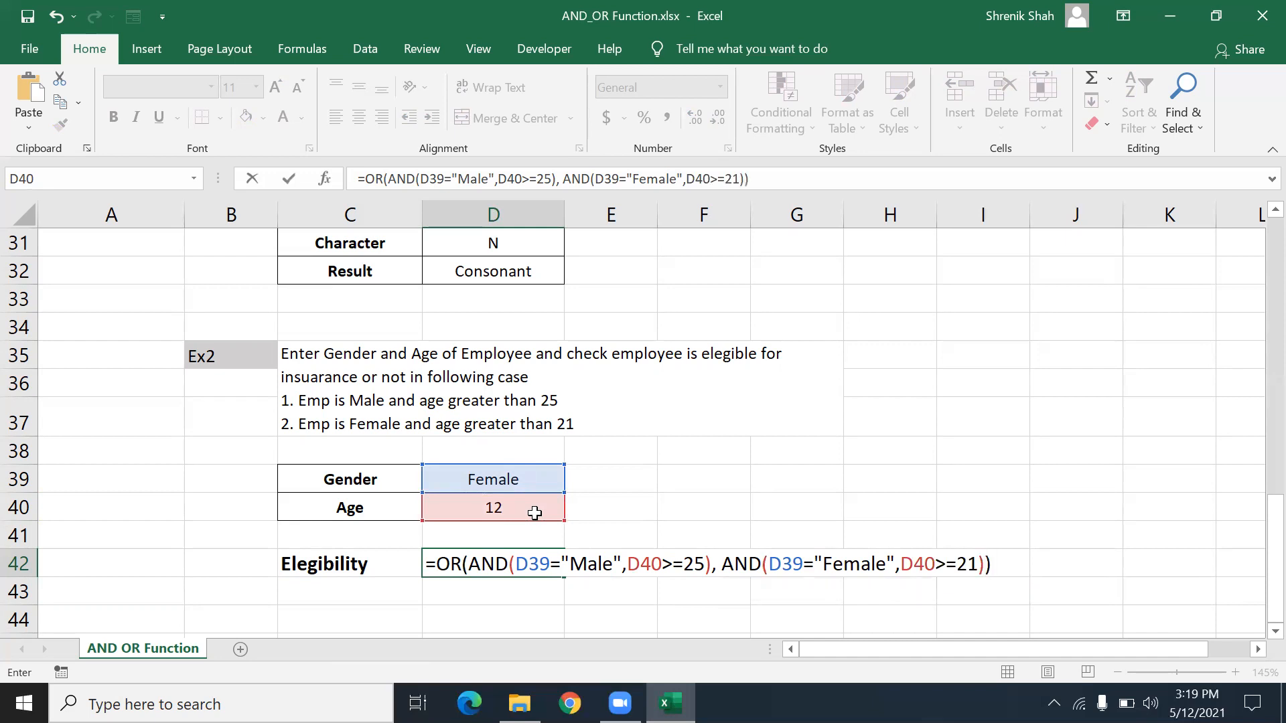
# - Check the two AND conditions and the complete OR expression in D42, and enter the formula
pyautogui.moveTo(469, 565); pyautogui.dragTo(979, 570)
pyautogui.moveTo(440, 564); pyautogui.dragTo(1037, 586)
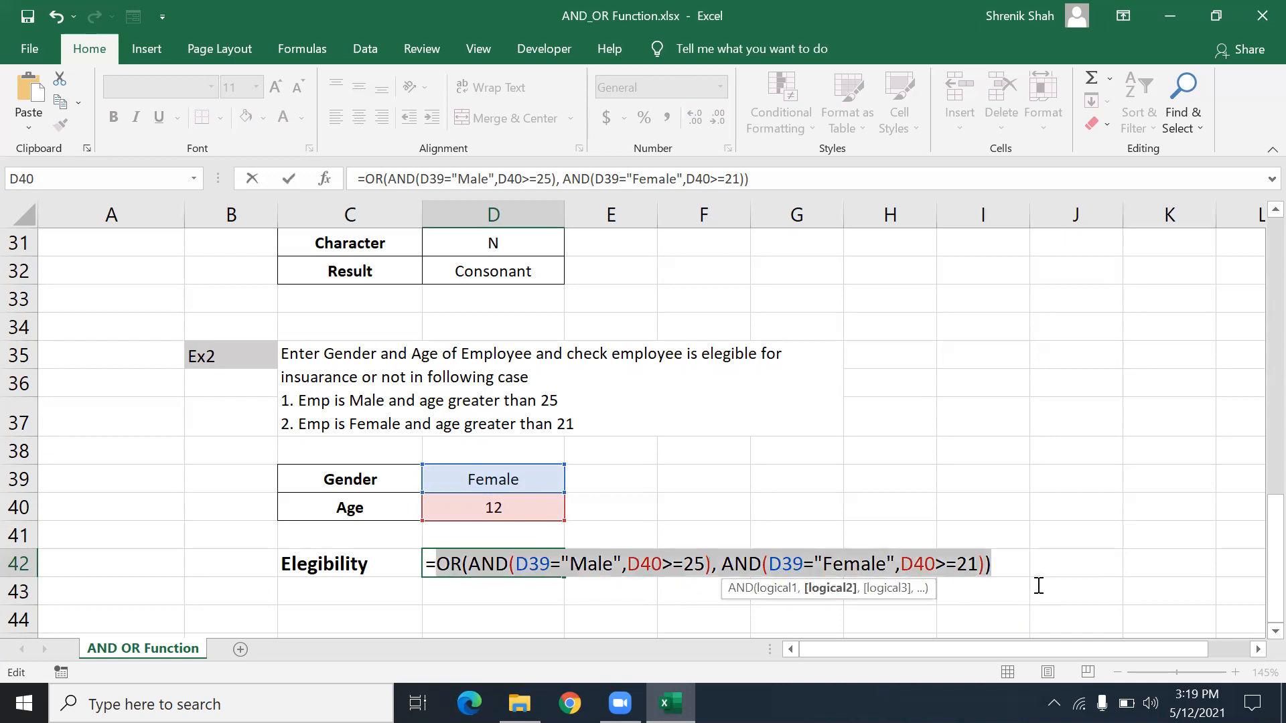
pyautogui.click(987, 563)
pyautogui.press('Escape')
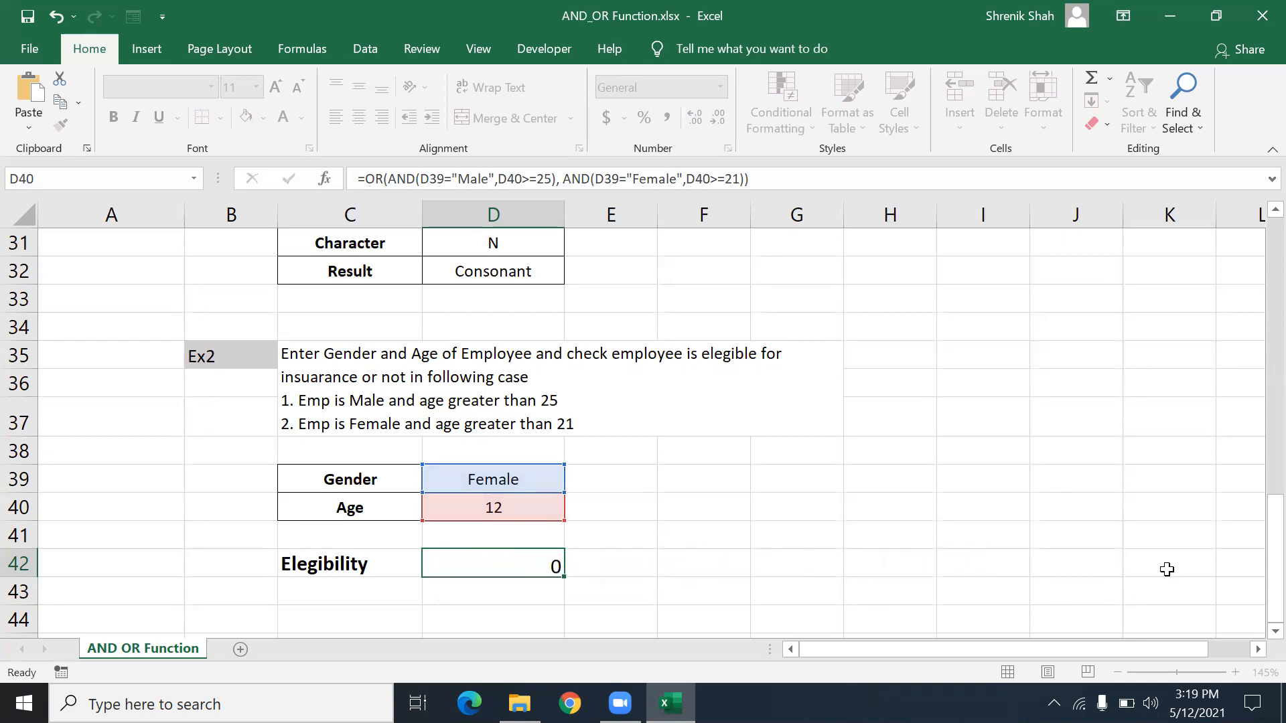
pyautogui.press('Return')
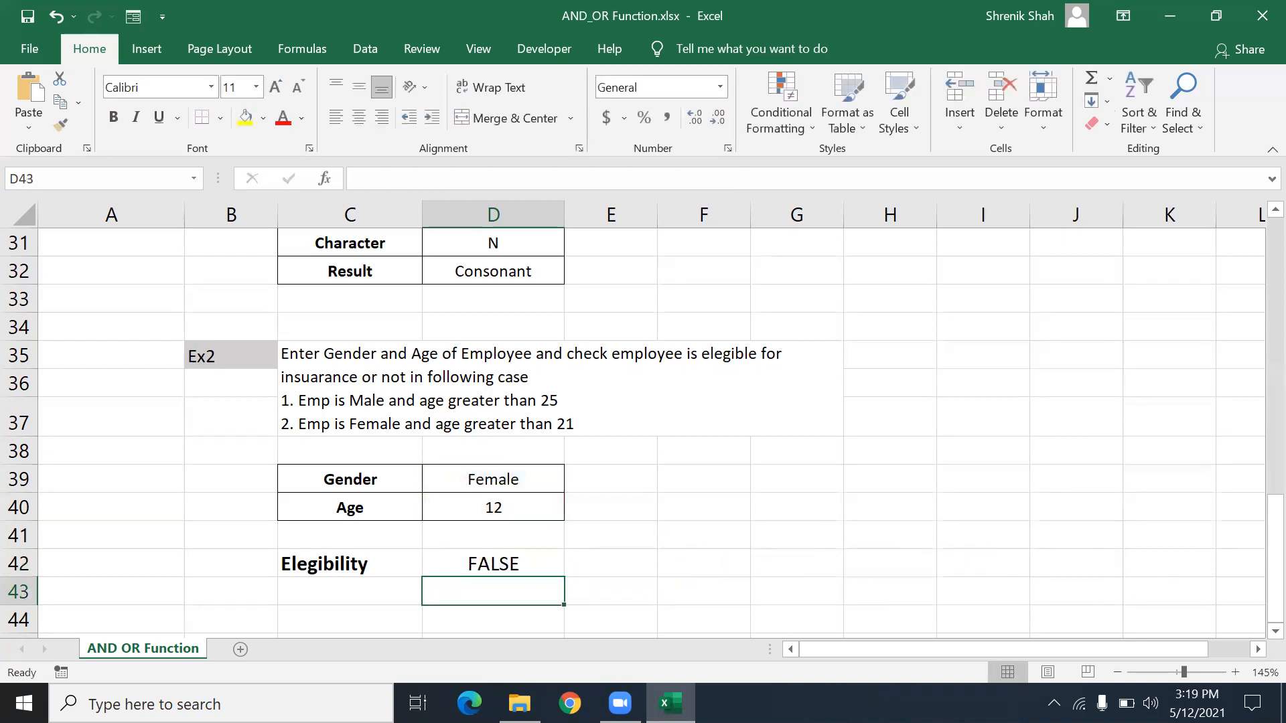
# - Test the combined eligibility formula by setting the Age in D40 to 22
pyautogui.click(533, 559)
pyautogui.click(526, 483)
pyautogui.click(526, 499)
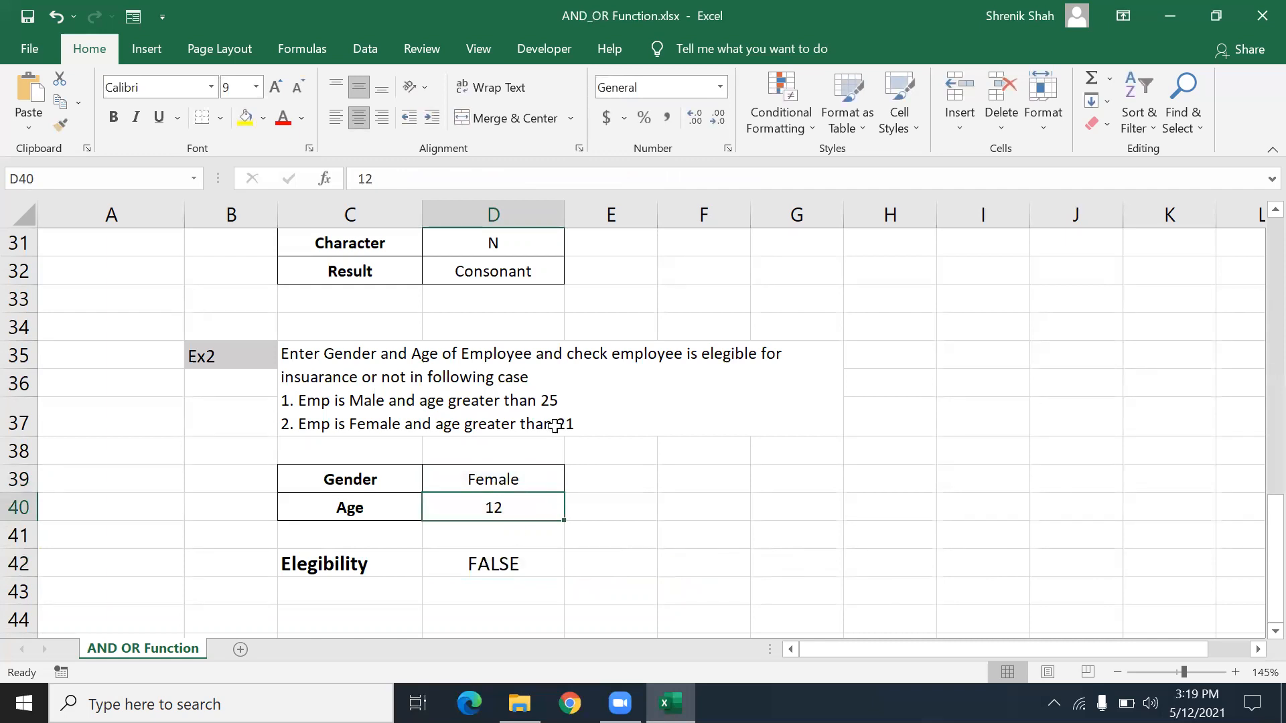
pyautogui.write('22')
pyautogui.press('Return')
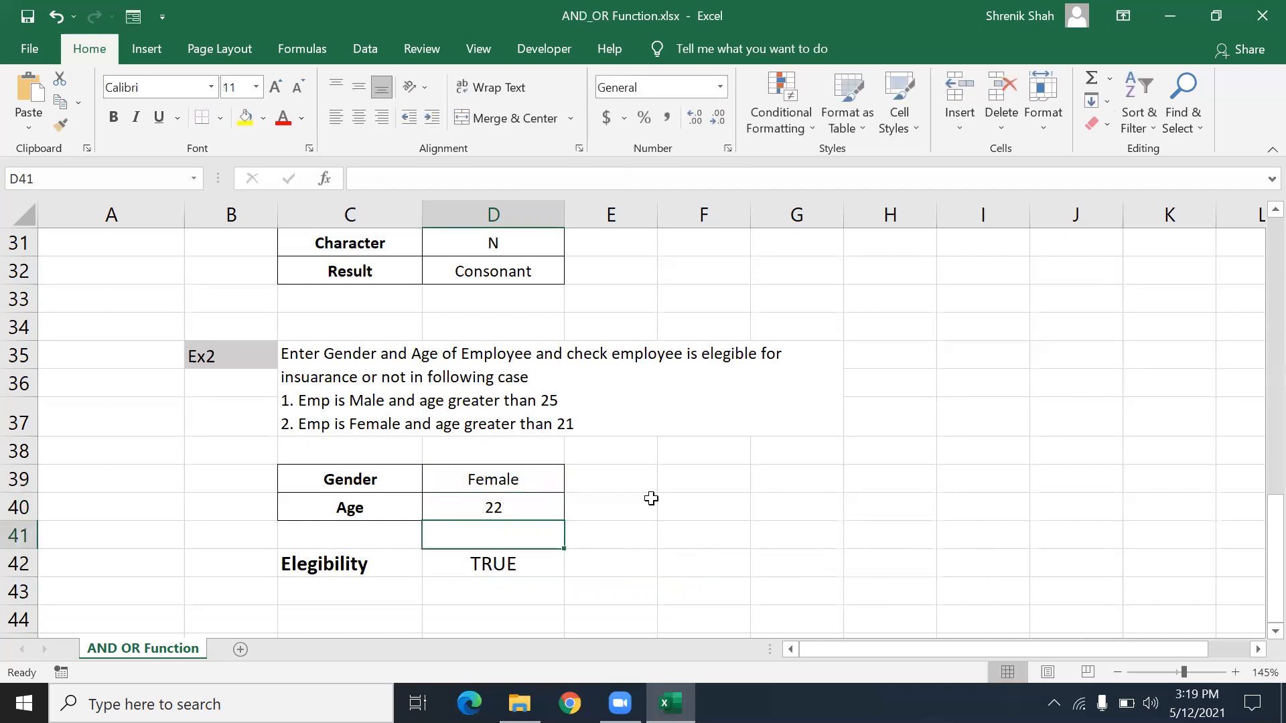
# - Test the combined eligibility formula with the Gender in D39 set to Male and the Age in D40 set to 28
pyautogui.press('Up')
pyautogui.press('Up')
pyautogui.write('Male')
pyautogui.press('Return')
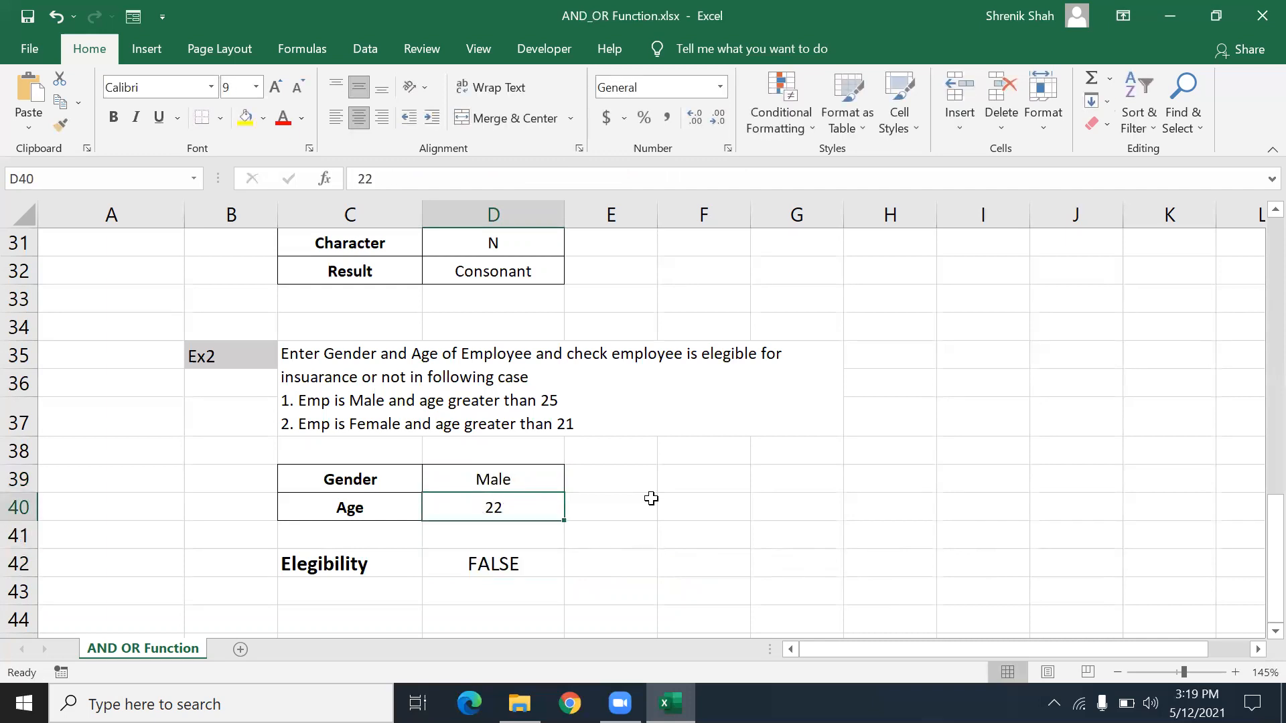
pyautogui.write('28')
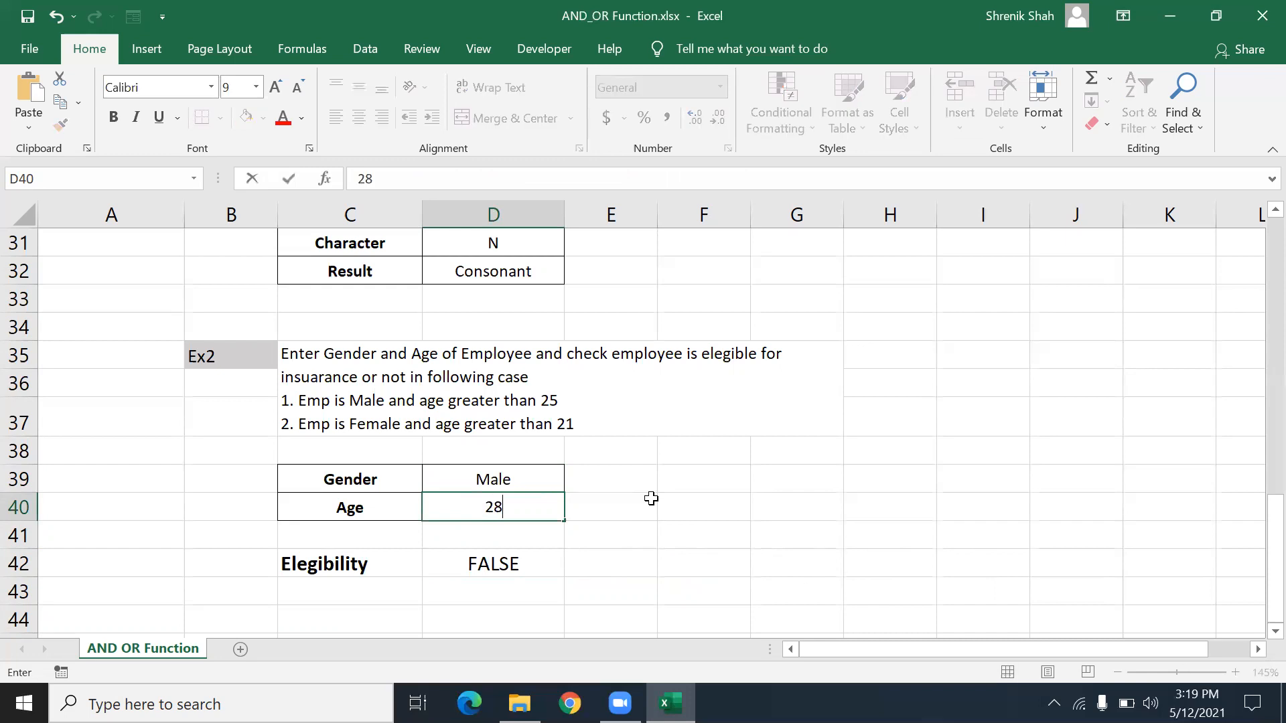
pyautogui.press('Return')
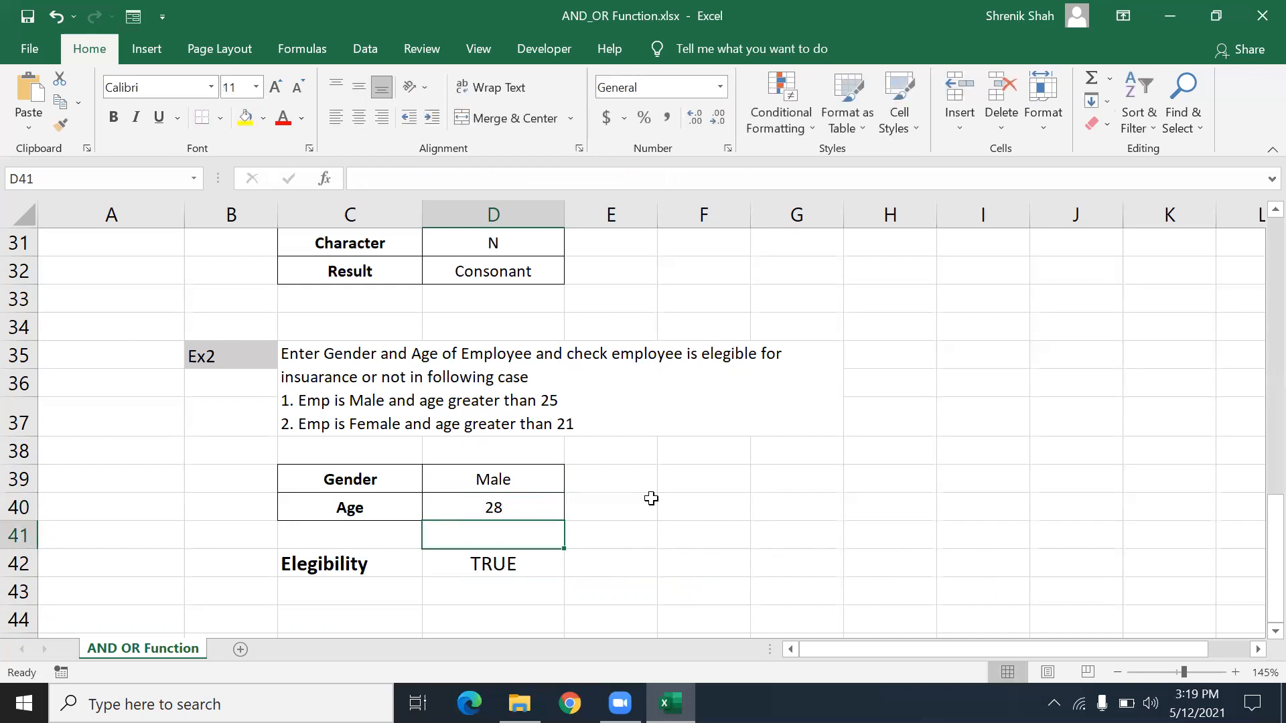
# - Nest the existing OR expression in D42 inside an IF function as its logical test, compared with TRUE
pyautogui.click(531, 570)
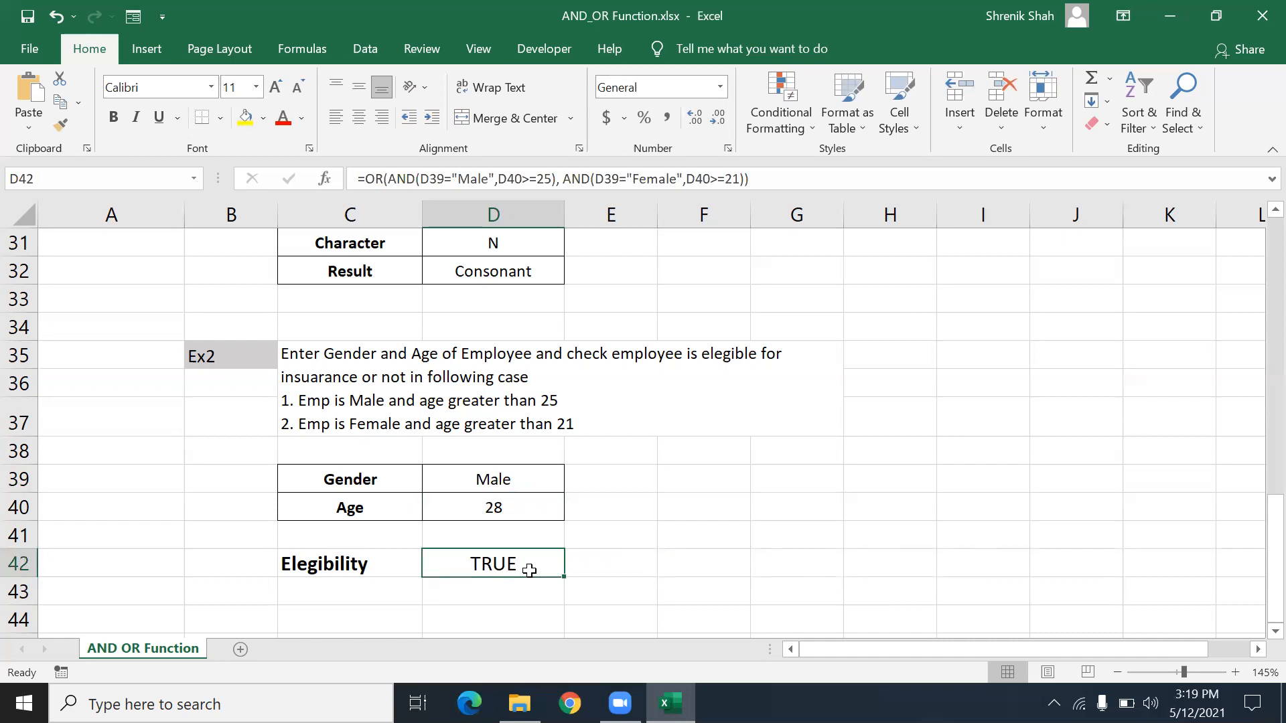
pyautogui.doubleClick(530, 570)
pyautogui.moveTo(435, 564); pyautogui.dragTo(1030, 576)
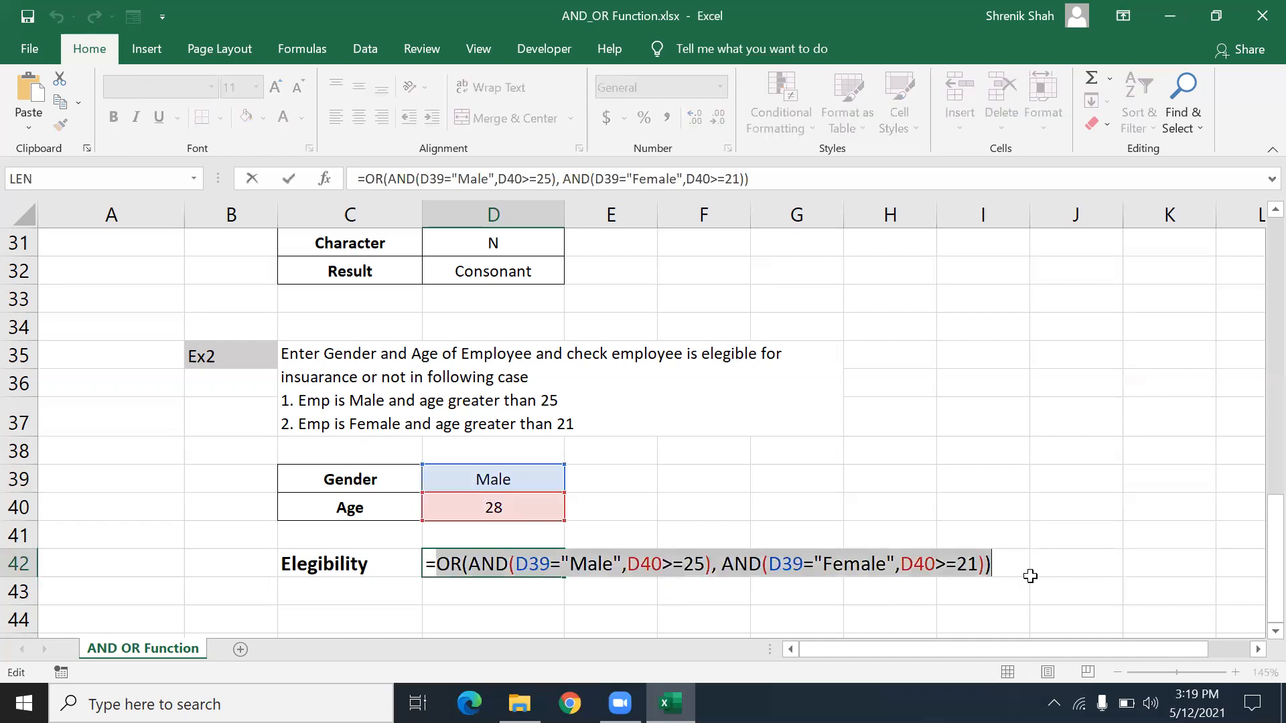
pyautogui.press('BackSpace')
pyautogui.write('IF(*')
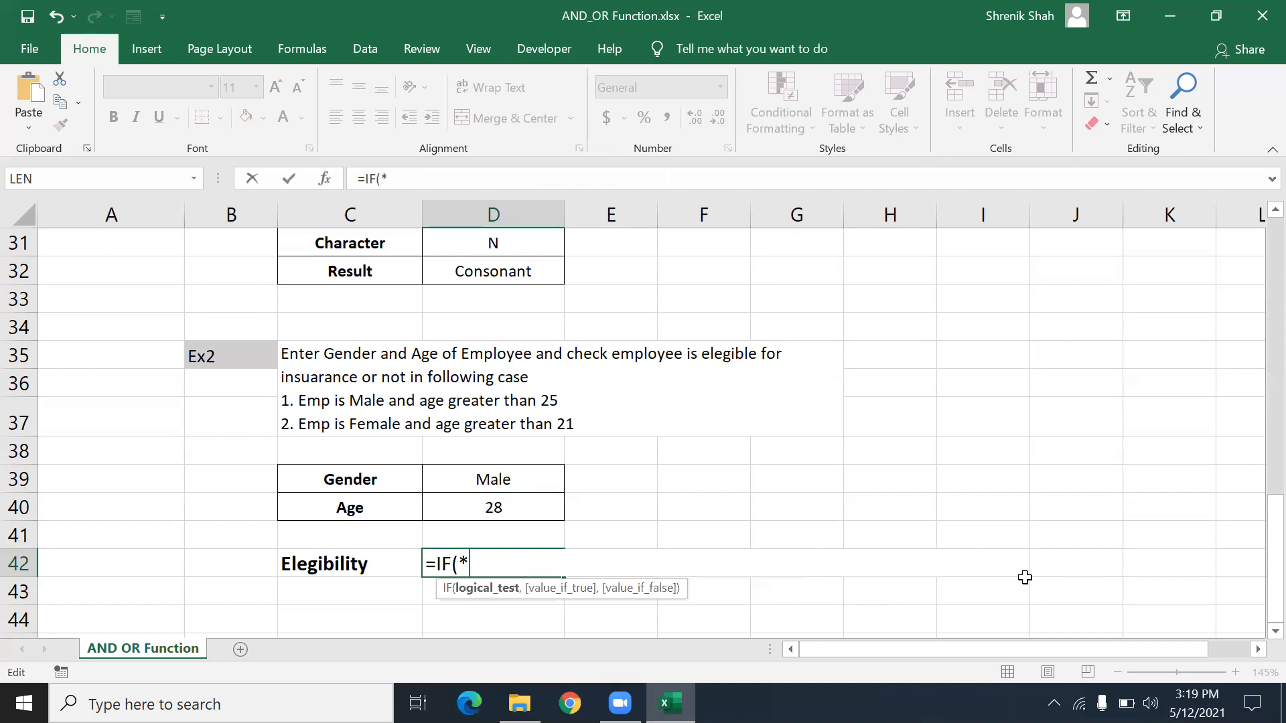
pyautogui.press('BackSpace')
pyautogui.hotkey('ctrl', 'v')
pyautogui.write('=TRUE,')
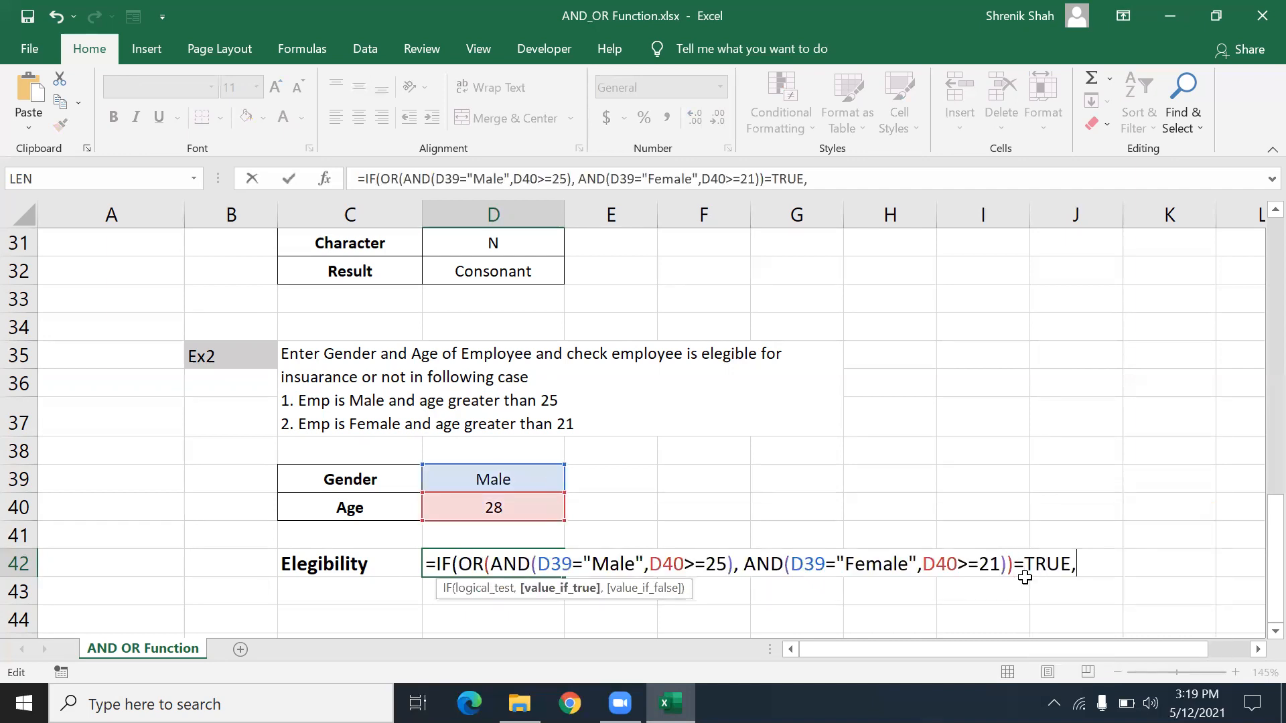
# - Complete the IF in D42 to return "Elegible" when true and "Not Elegible" when false, and enter the formula
pyautogui.write('"Ele')
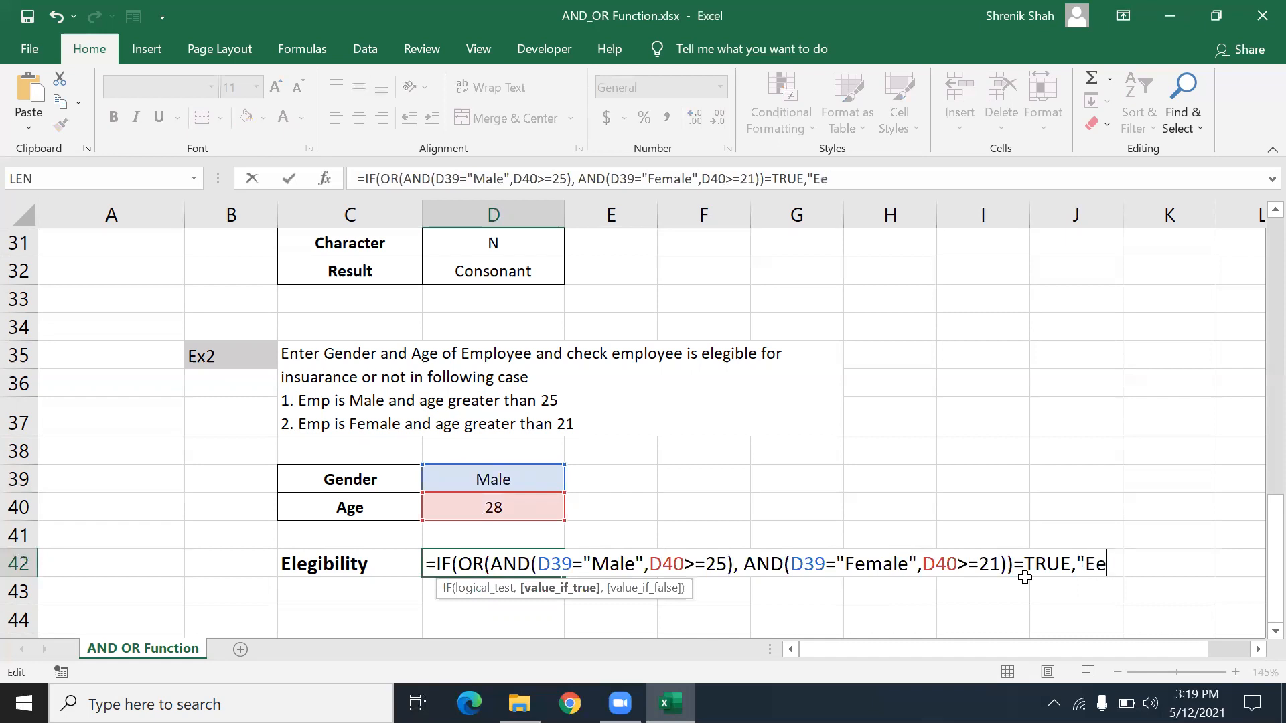
pyautogui.write('gible"')
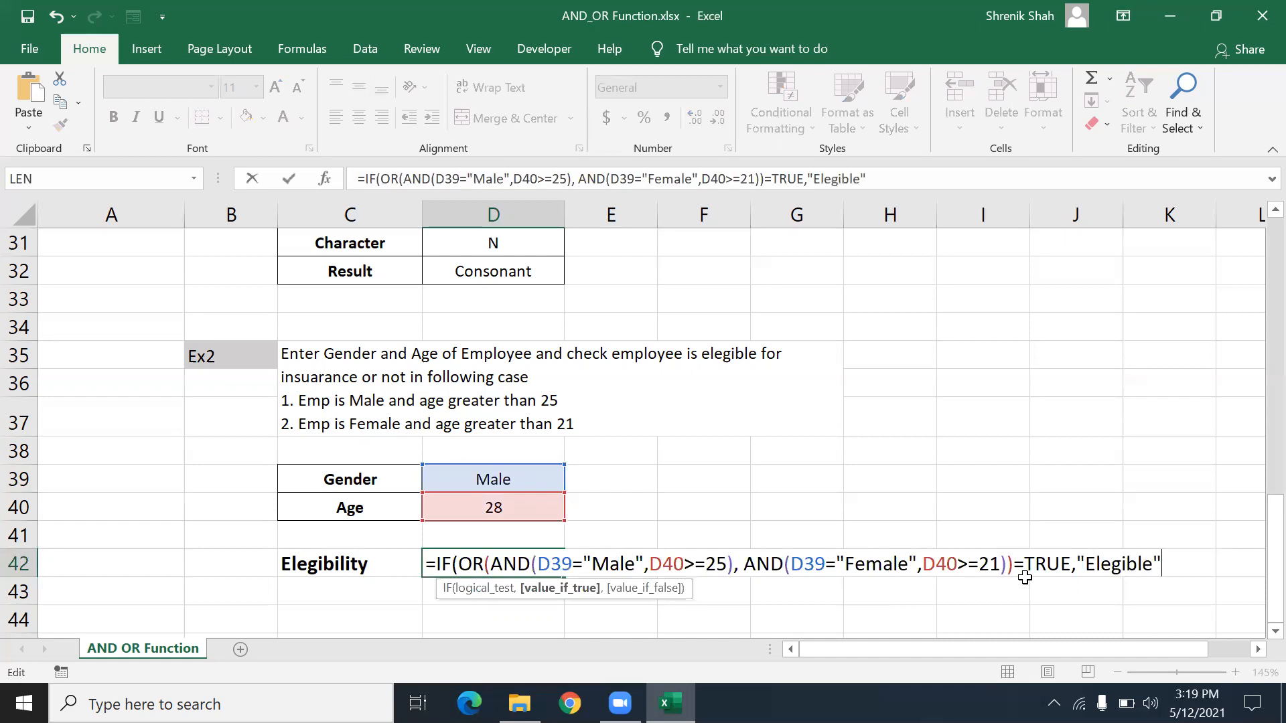
pyautogui.write(',"Not Ee')
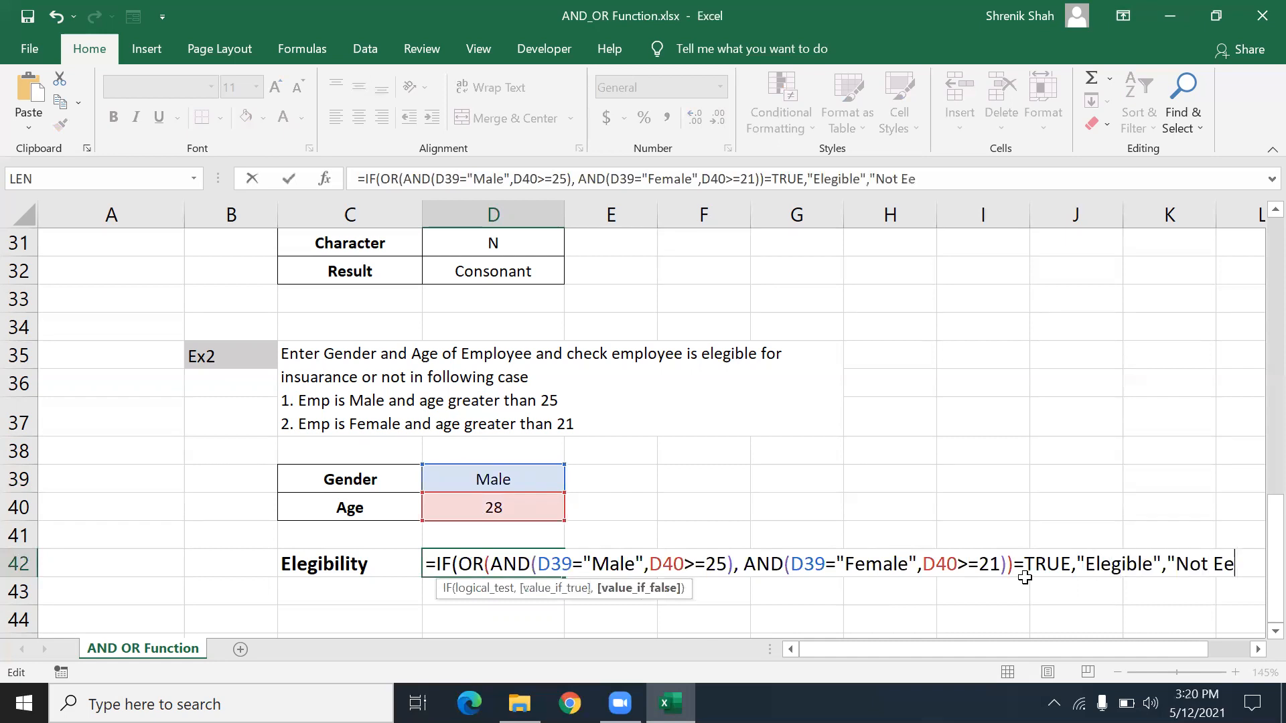
pyautogui.press('BackSpace')
pyautogui.write('legib;e')
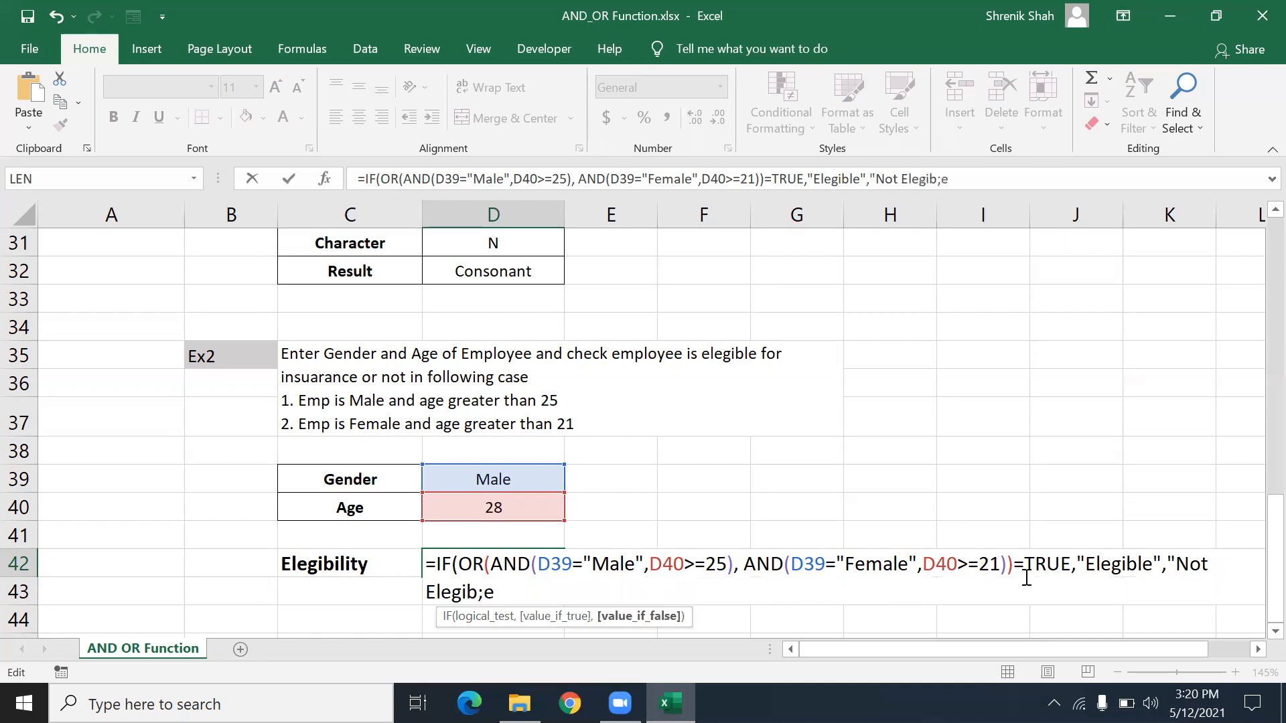
pyautogui.press('BackSpace')
pyautogui.press('BackSpace')
pyautogui.write('e')
pyautogui.press('BackSpace')
pyautogui.write('le")')
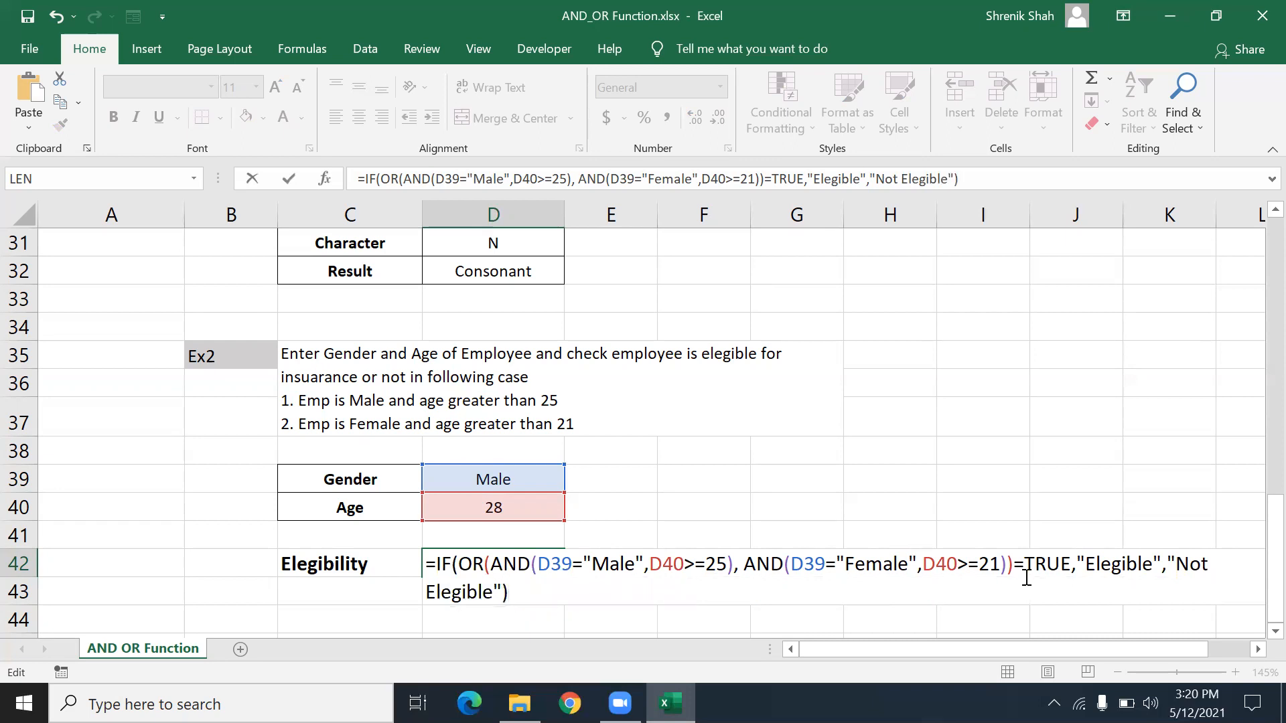
pyautogui.press('Return')
pyautogui.press('Up')
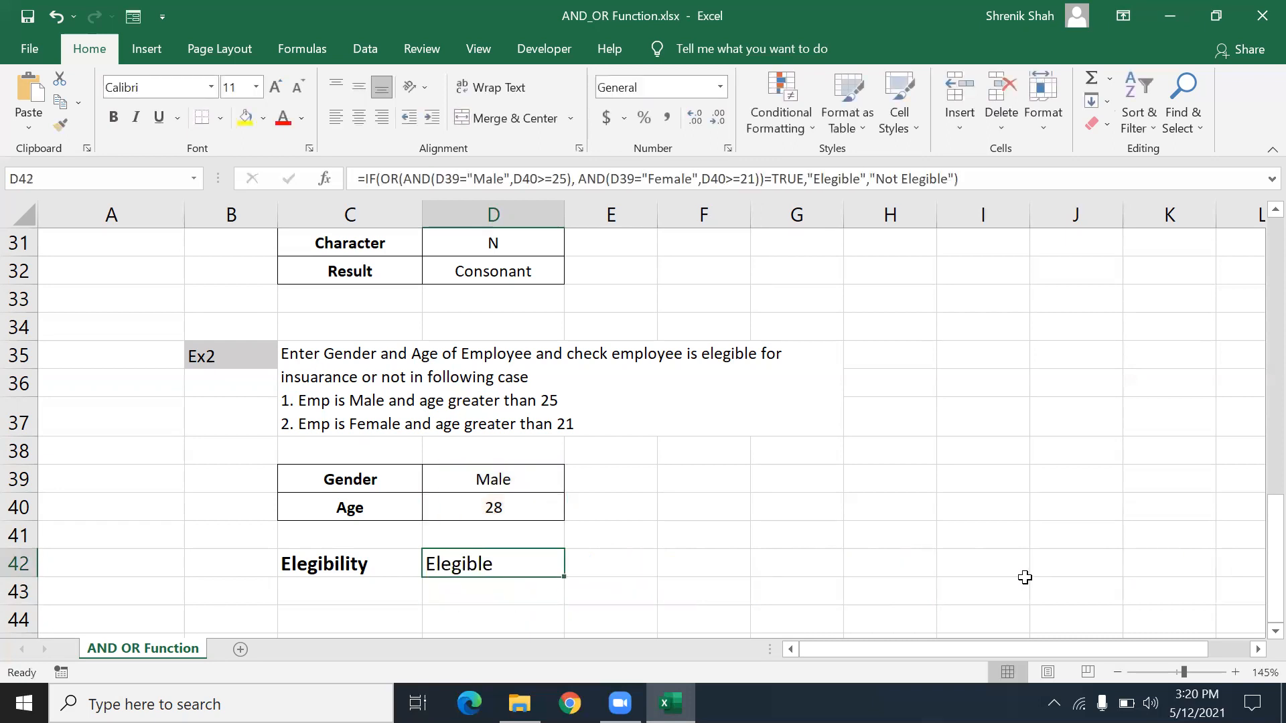
# - Test the IF formula by setting the Gender in D39 to Female and the Age in D40 to 19
pyautogui.press('Up')
pyautogui.press('Up')
pyautogui.press('Up')
pyautogui.write('Female')
pyautogui.press('Return')
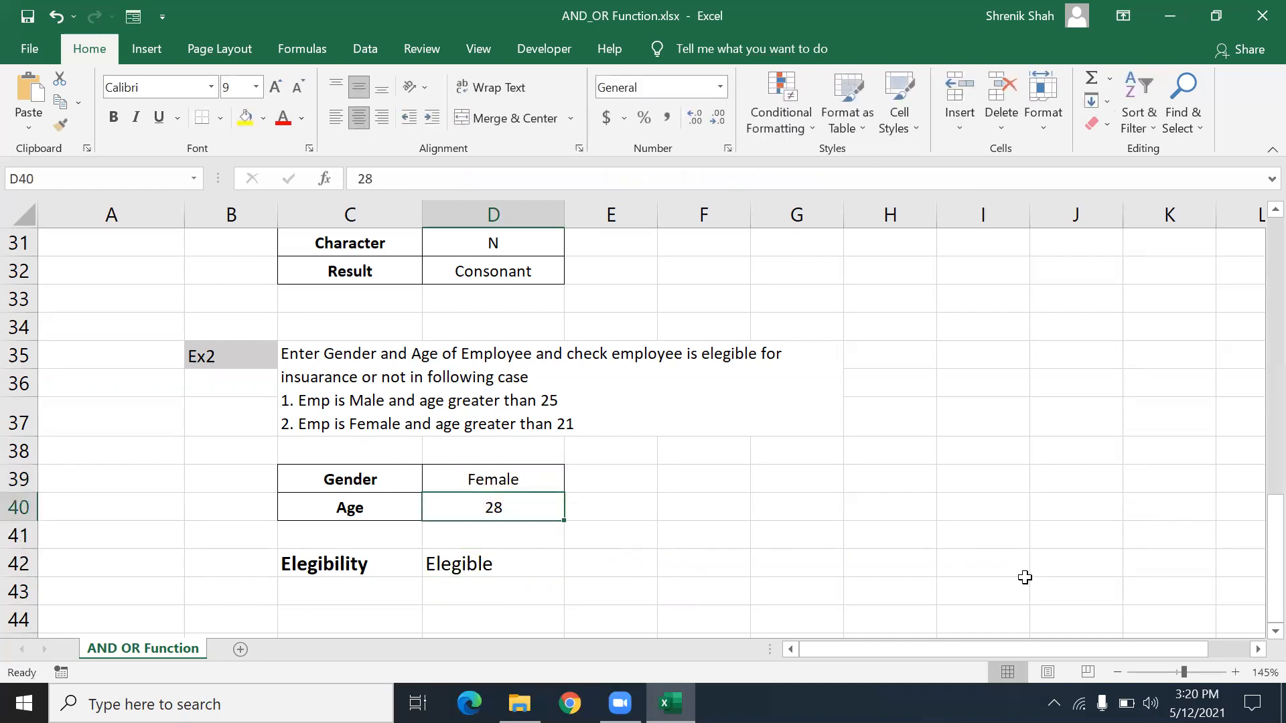
pyautogui.write('19')
pyautogui.press('Return')
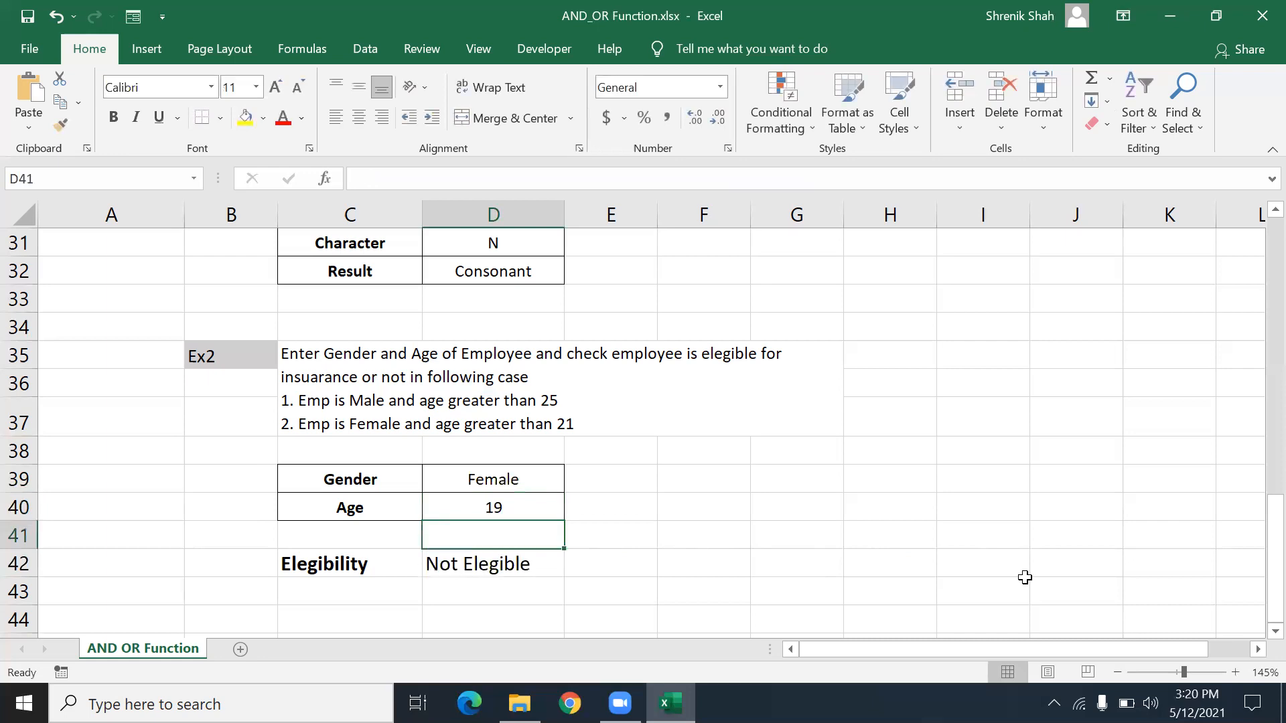
# - Review the completed eligibility example and the AND function's explanation and marks example at the start of the sheet
pyautogui.scroll(-2, 637, 451)
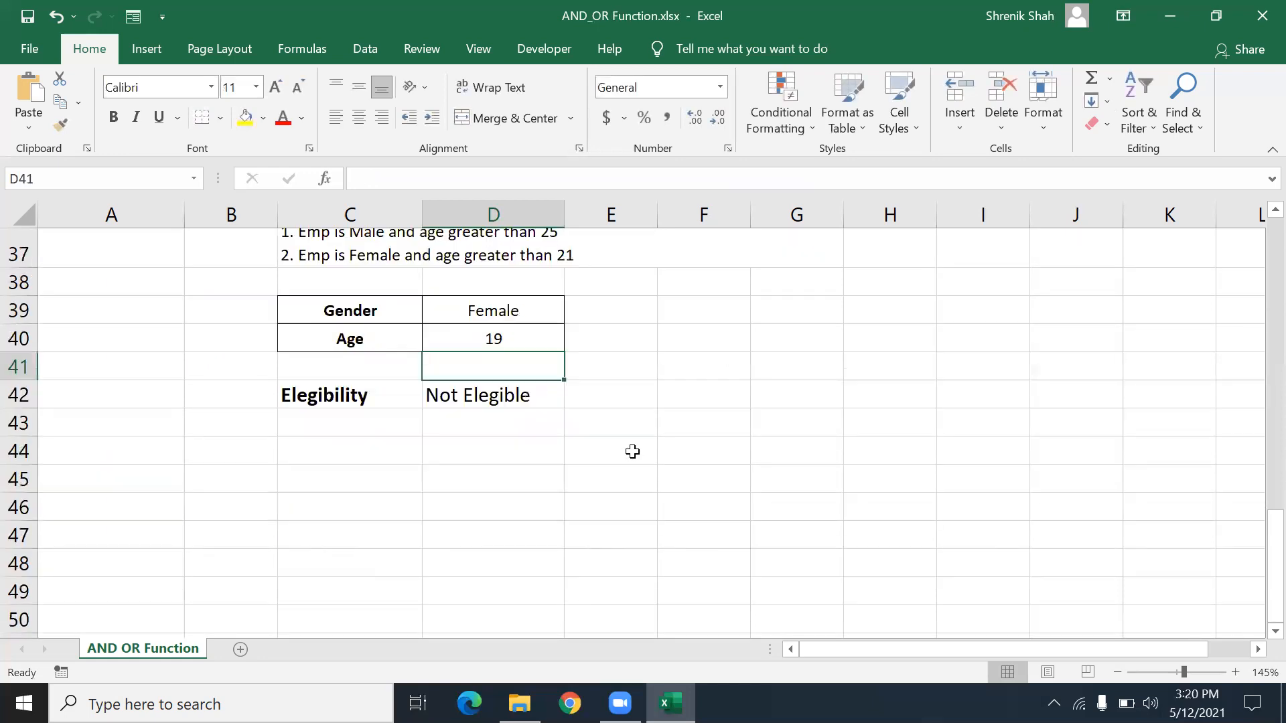
pyautogui.scroll(3, 628, 452)
pyautogui.scroll(7, 399, 466)
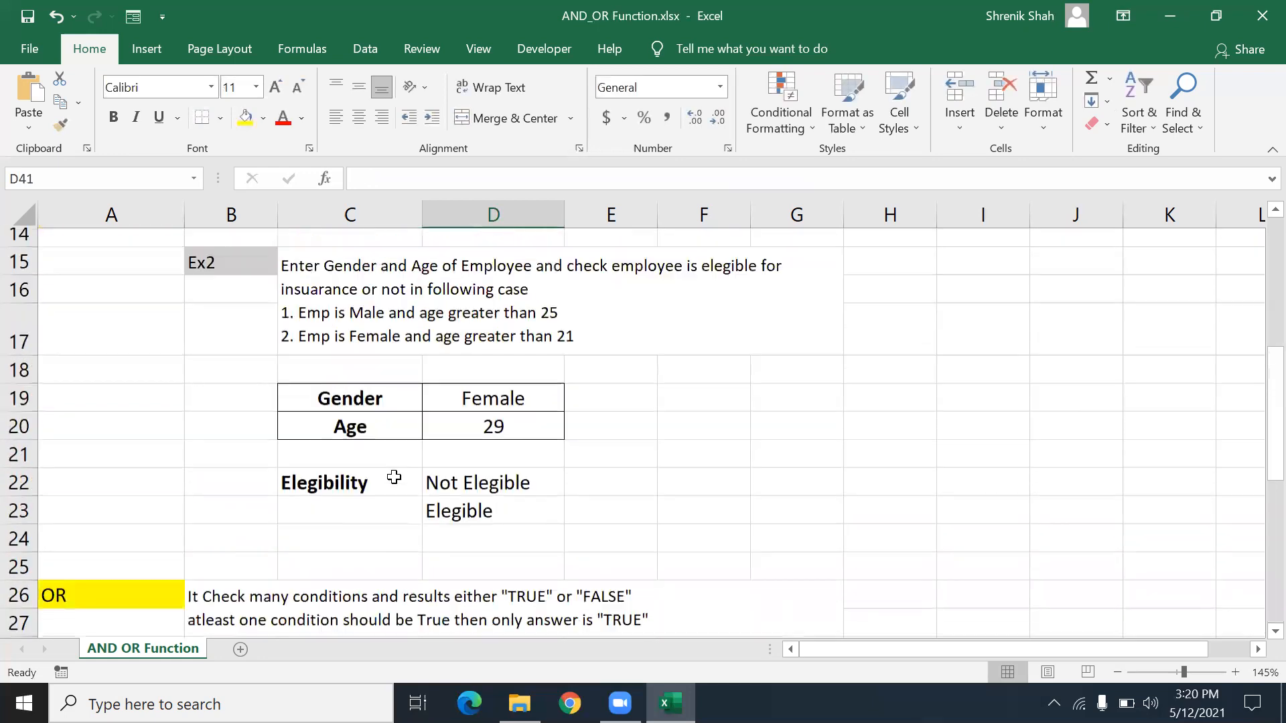
pyautogui.scroll(2, 391, 486)
pyautogui.moveTo(366, 504); pyautogui.dragTo(366, 504)
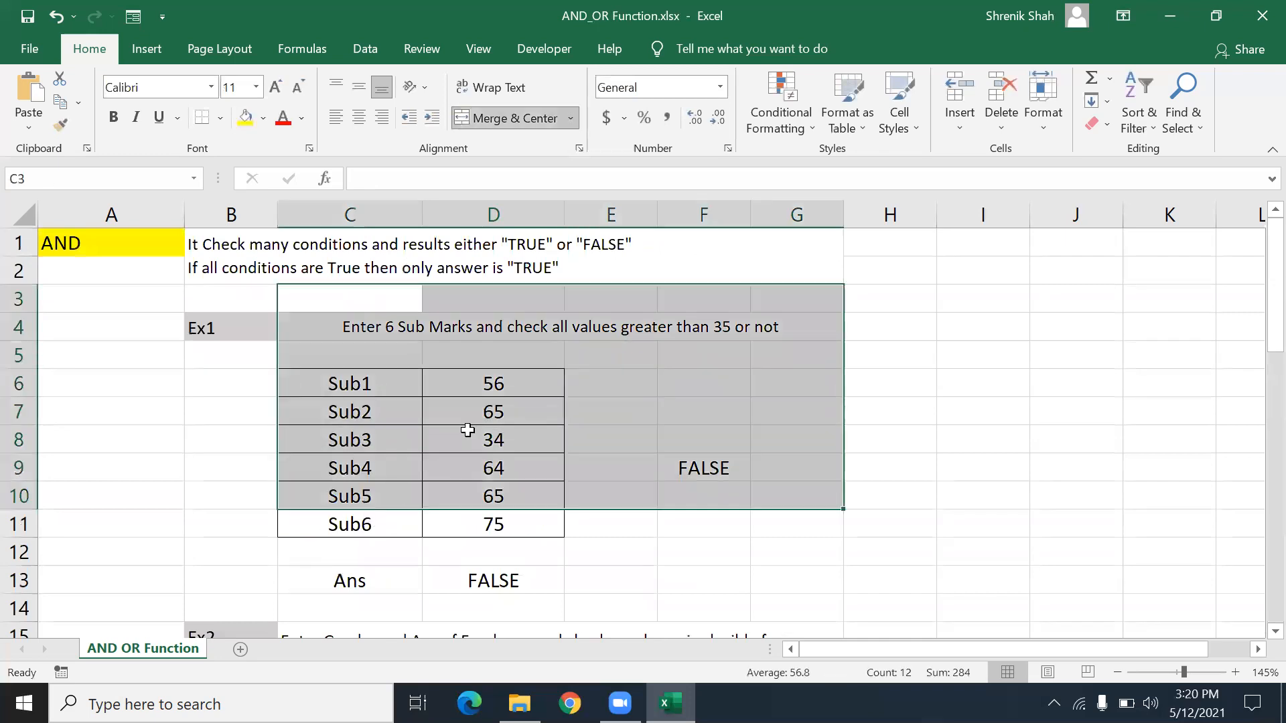
pyautogui.click(468, 431)
pyautogui.moveTo(430, 279); pyautogui.dragTo(519, 502)
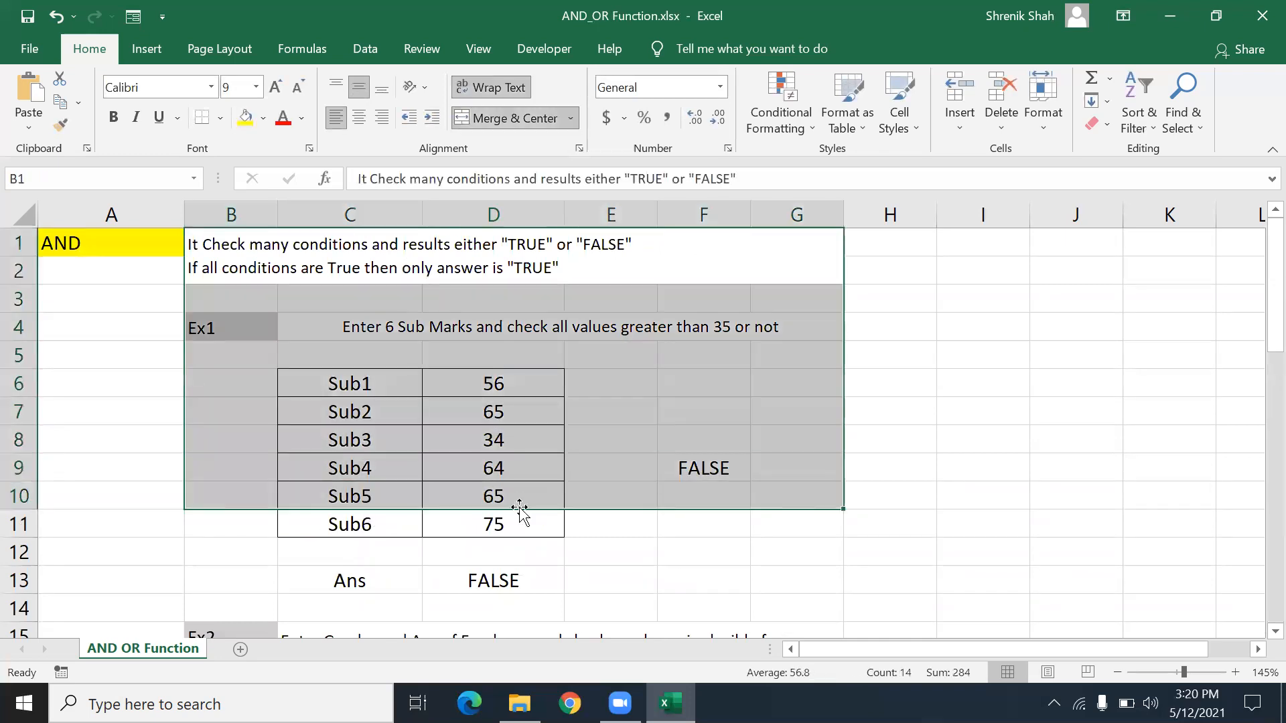
pyautogui.scroll(-8, 518, 517)
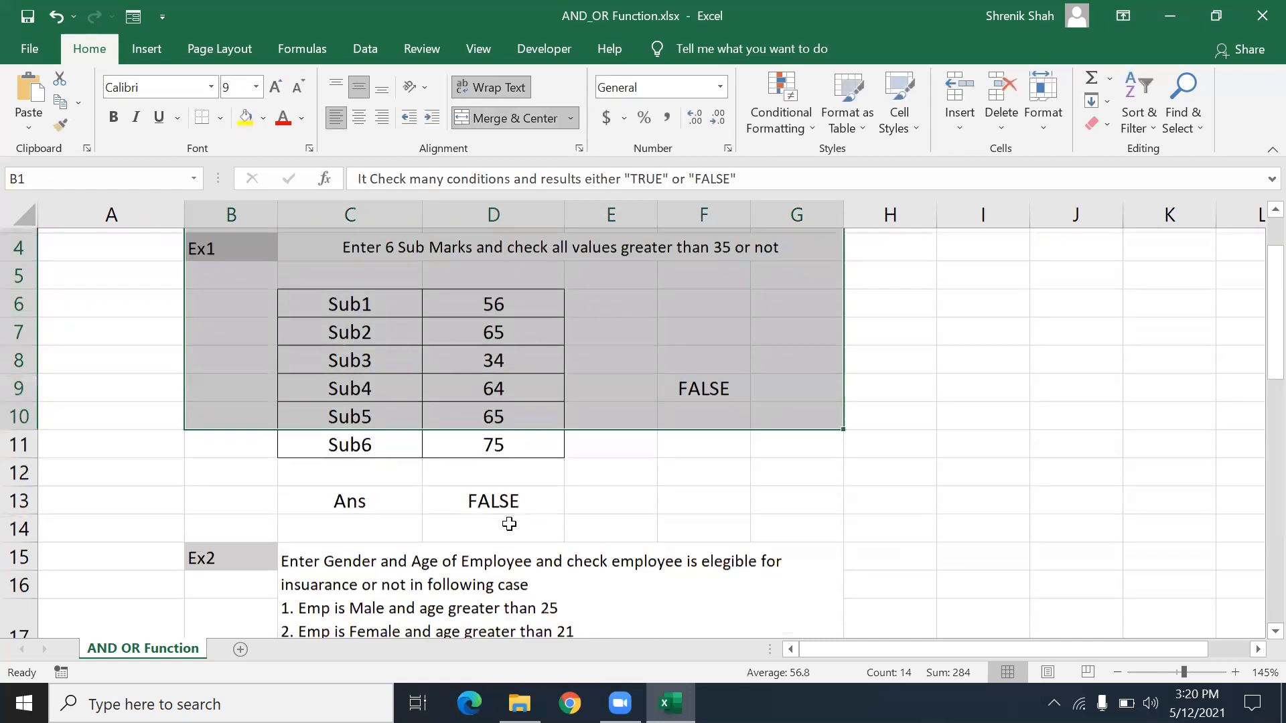
pyautogui.scroll(-3, 497, 543)
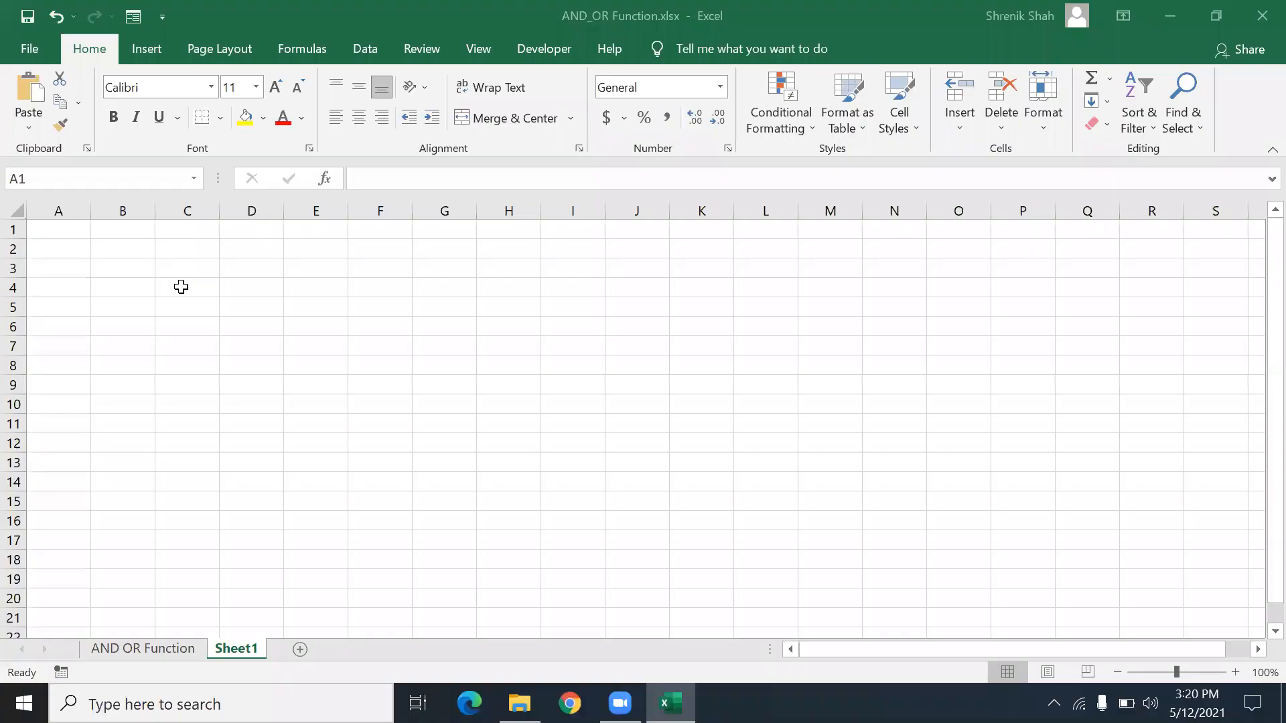
# - Enter the heading "Trainer Name" in cell B2 of a new worksheet
pyautogui.keyDown('ctrl'); pyautogui.scroll(1, 270, 343); pyautogui.keyUp('ctrl')
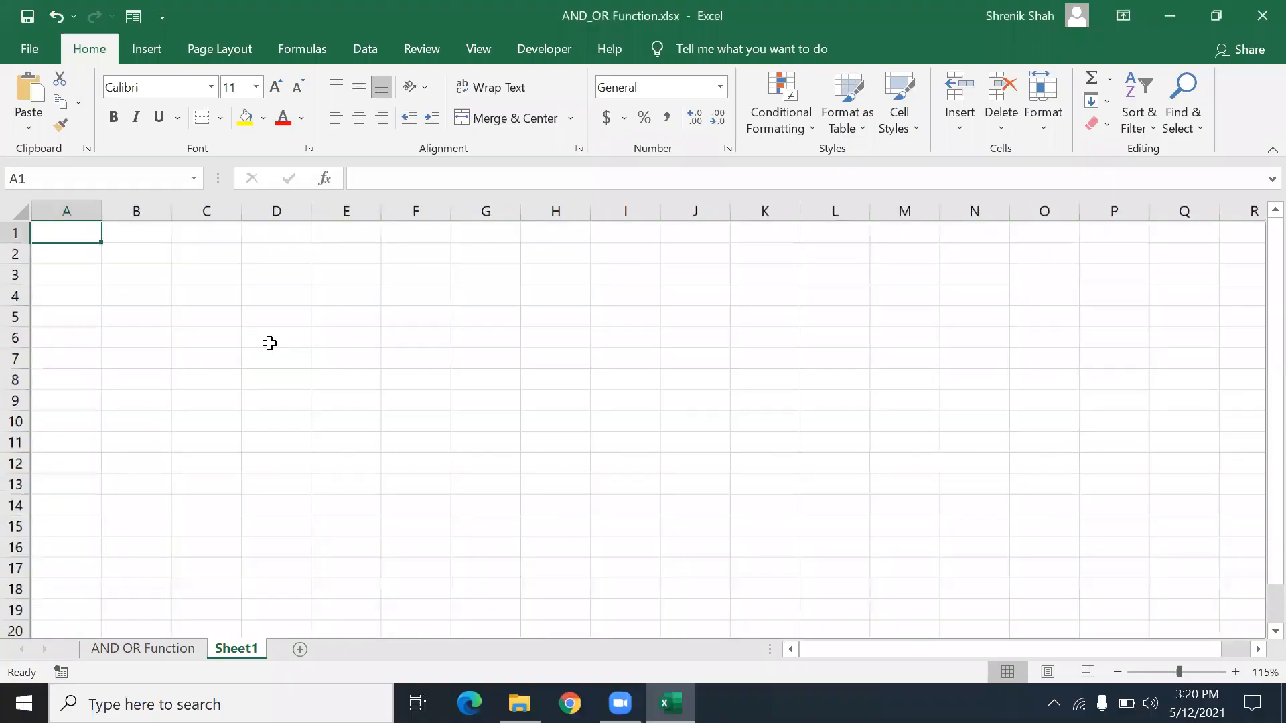
pyautogui.keyDown('ctrl'); pyautogui.scroll(1, 269, 343); pyautogui.keyUp('ctrl')
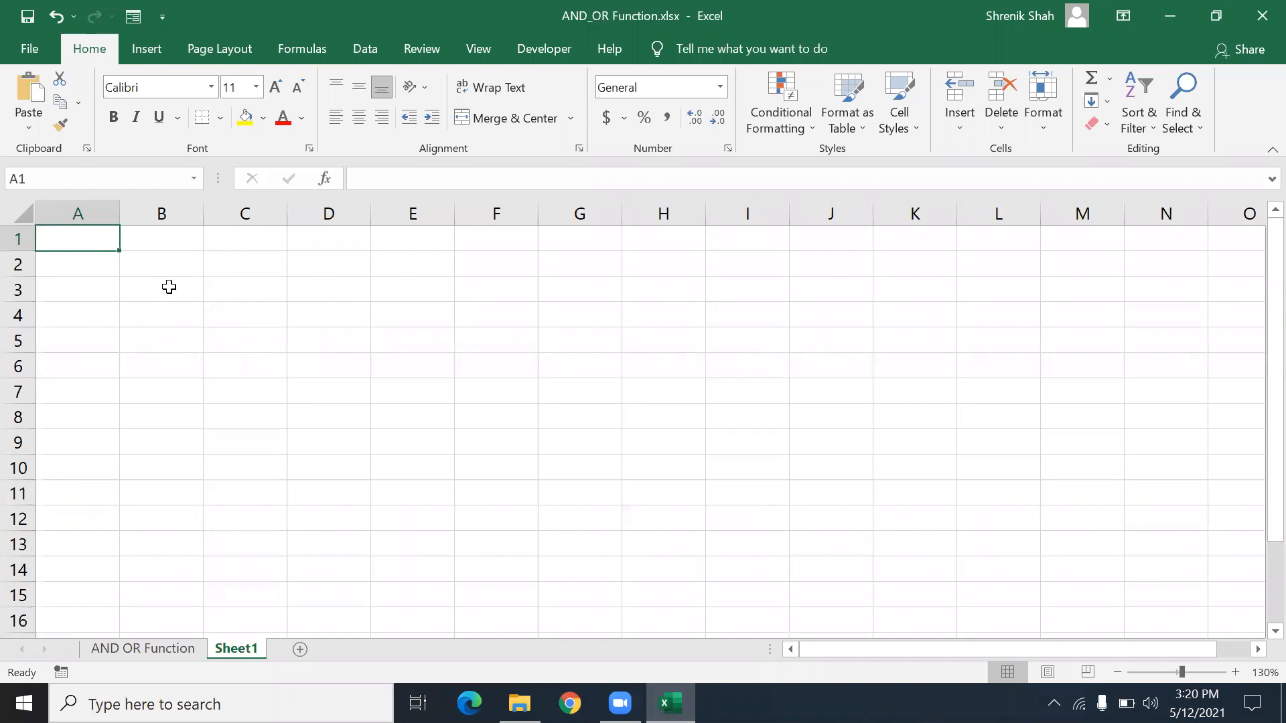
pyautogui.click(175, 268)
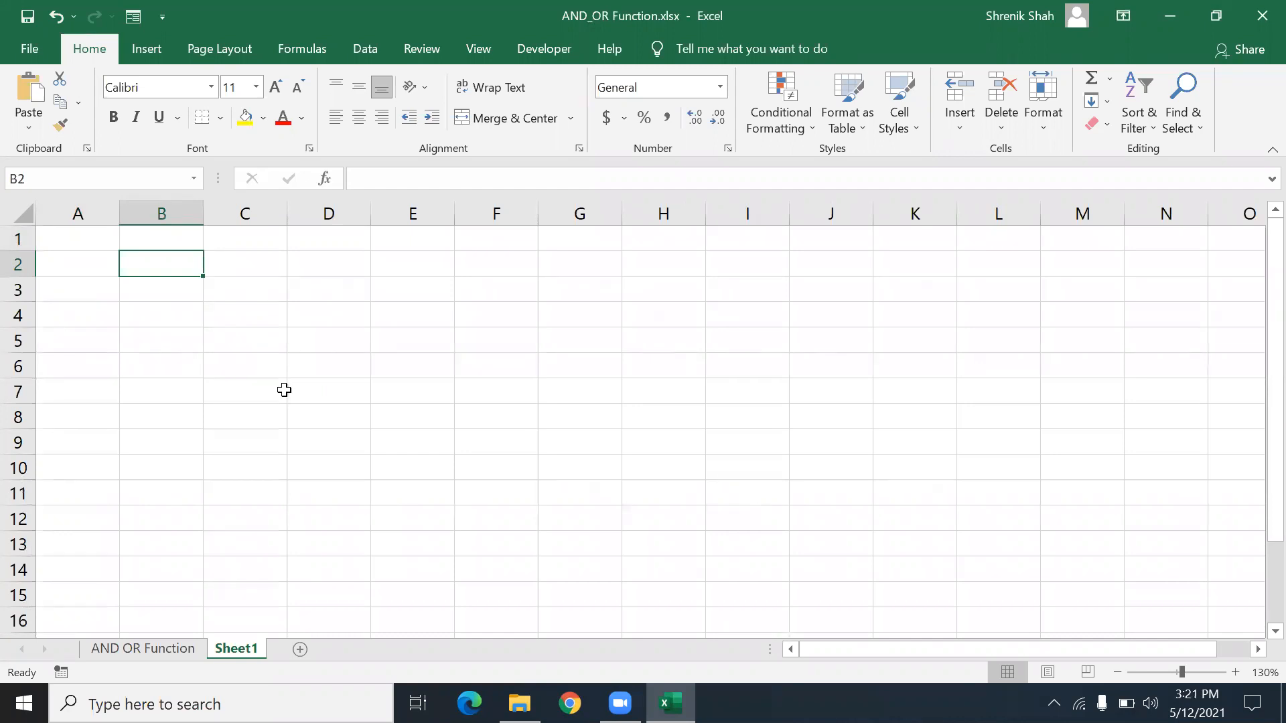
pyautogui.write('Emp')
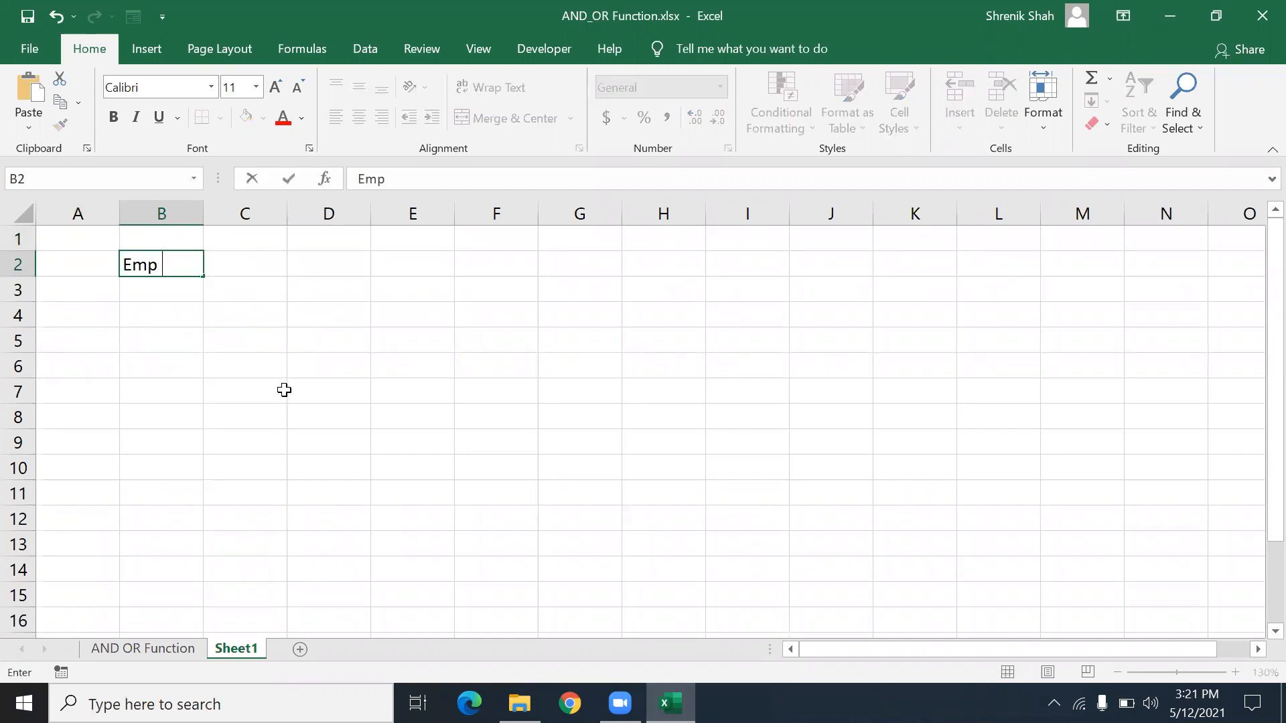
pyautogui.press('BackSpace')
pyautogui.press('BackSpace')
pyautogui.press('BackSpace')
pyautogui.press('BackSpace')
pyautogui.write('Trainer Name')
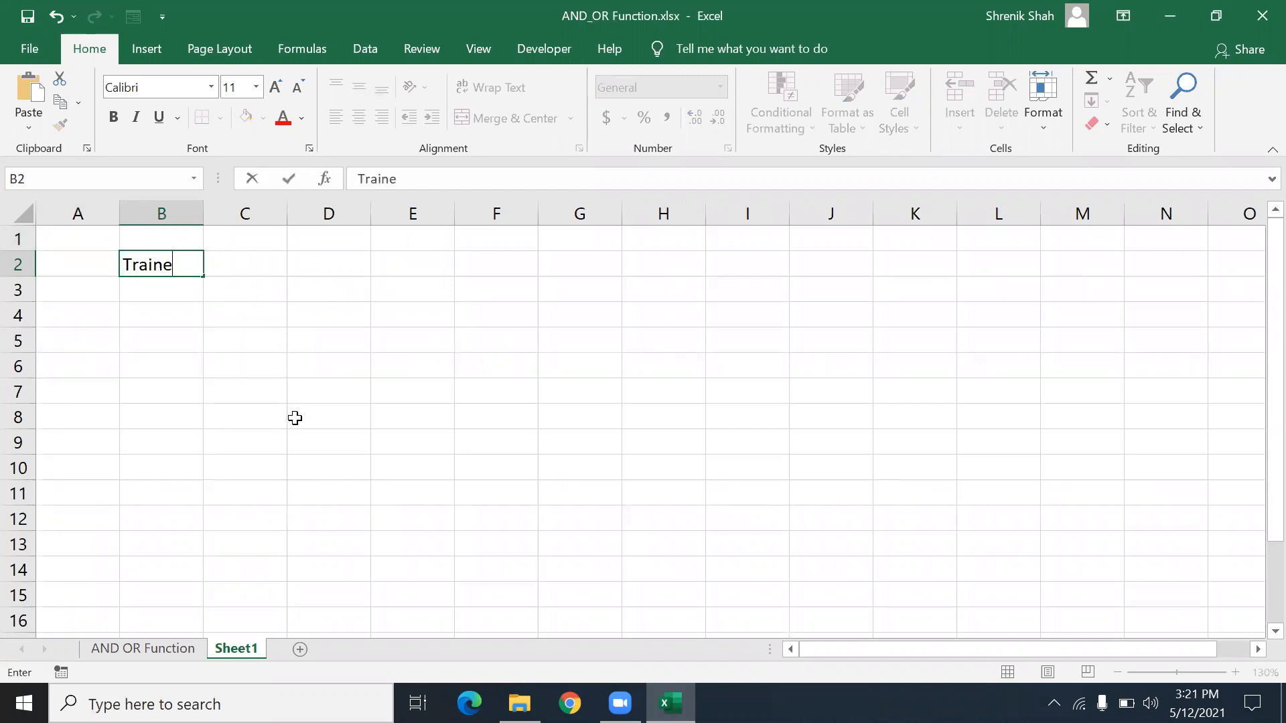
pyautogui.press('Tab')
# - Add the headings "Technology" in C2 and "Count of Students" in D2
pyautogui.write('Tec')
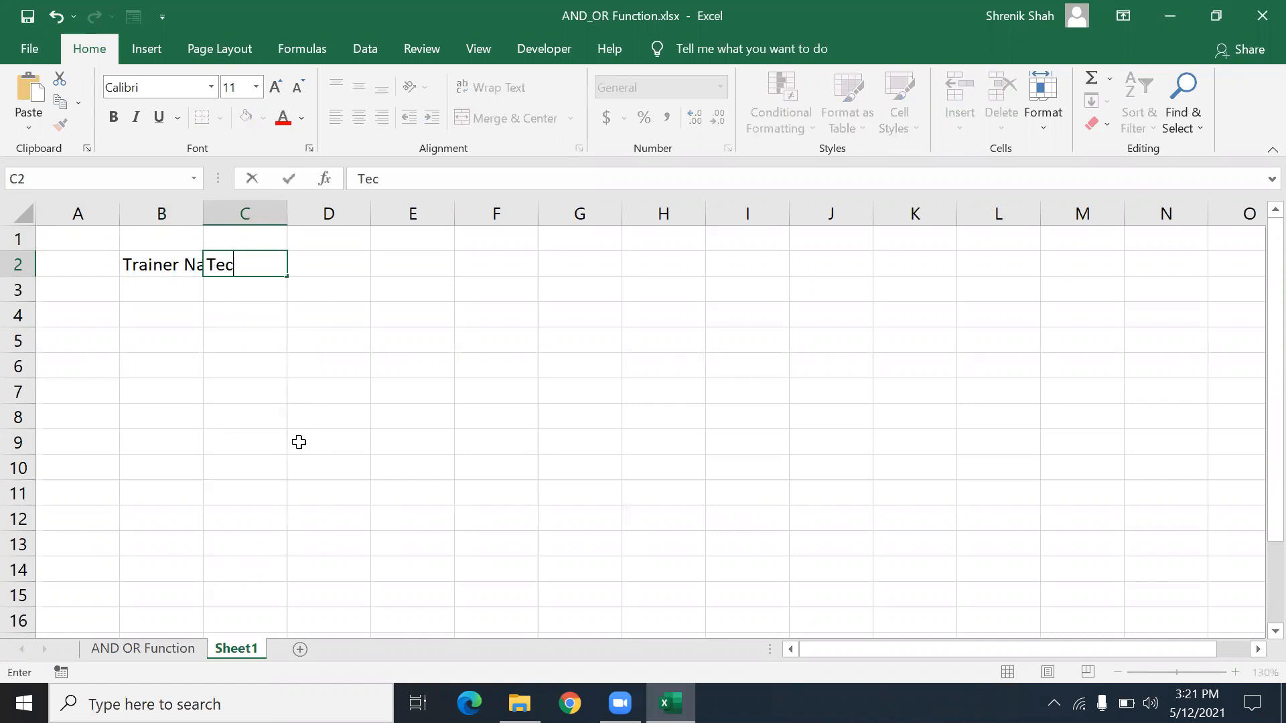
pyautogui.write('hnologu')
pyautogui.press('BackSpace')
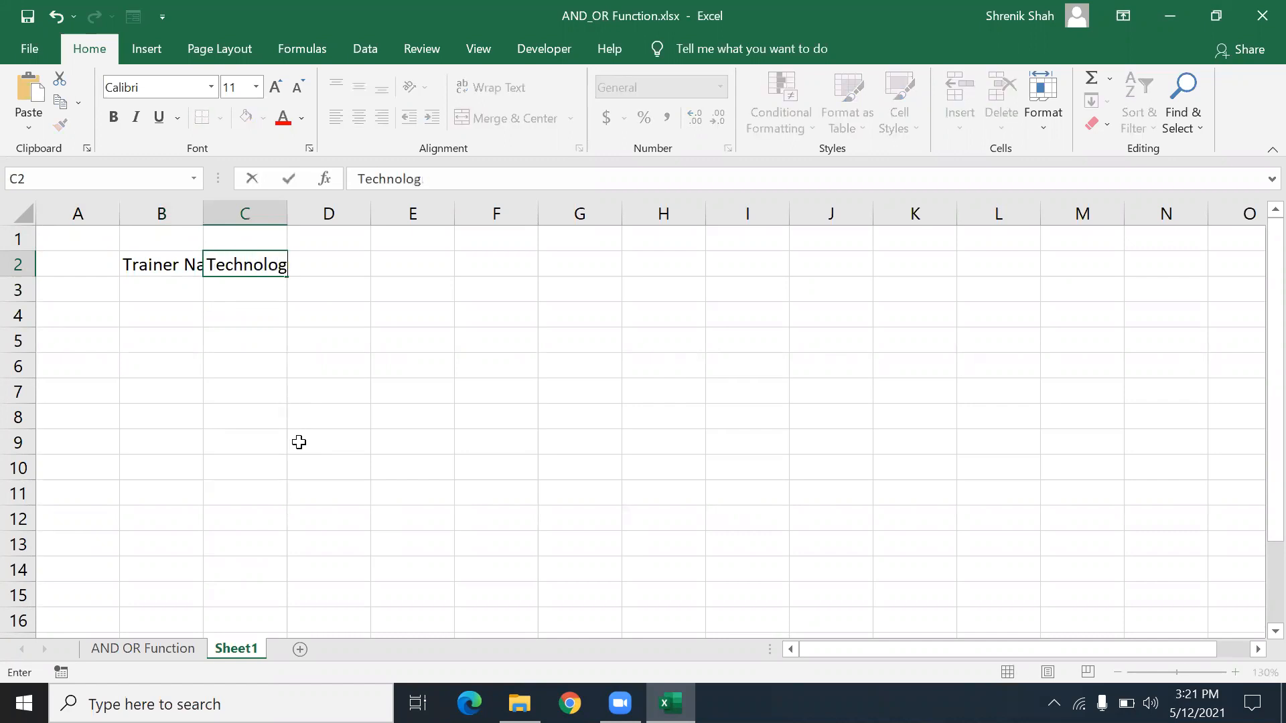
pyautogui.write('y')
pyautogui.press('Tab')
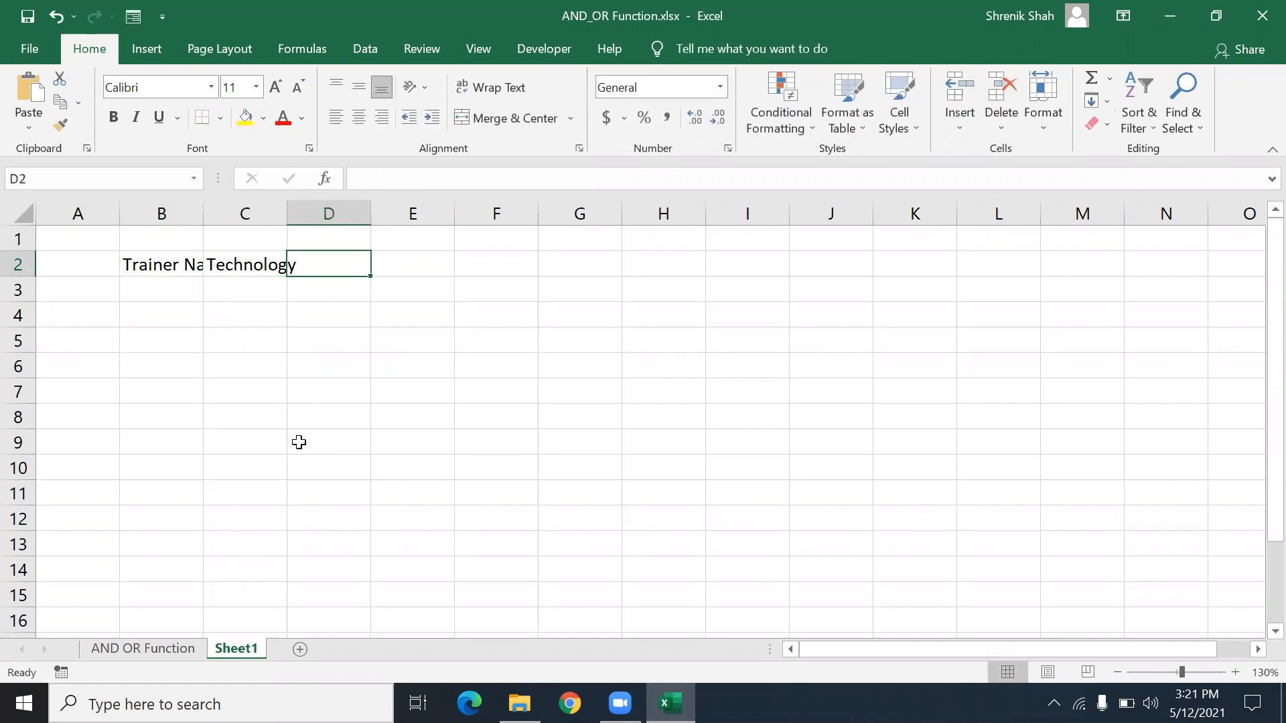
pyautogui.write('Count of ')
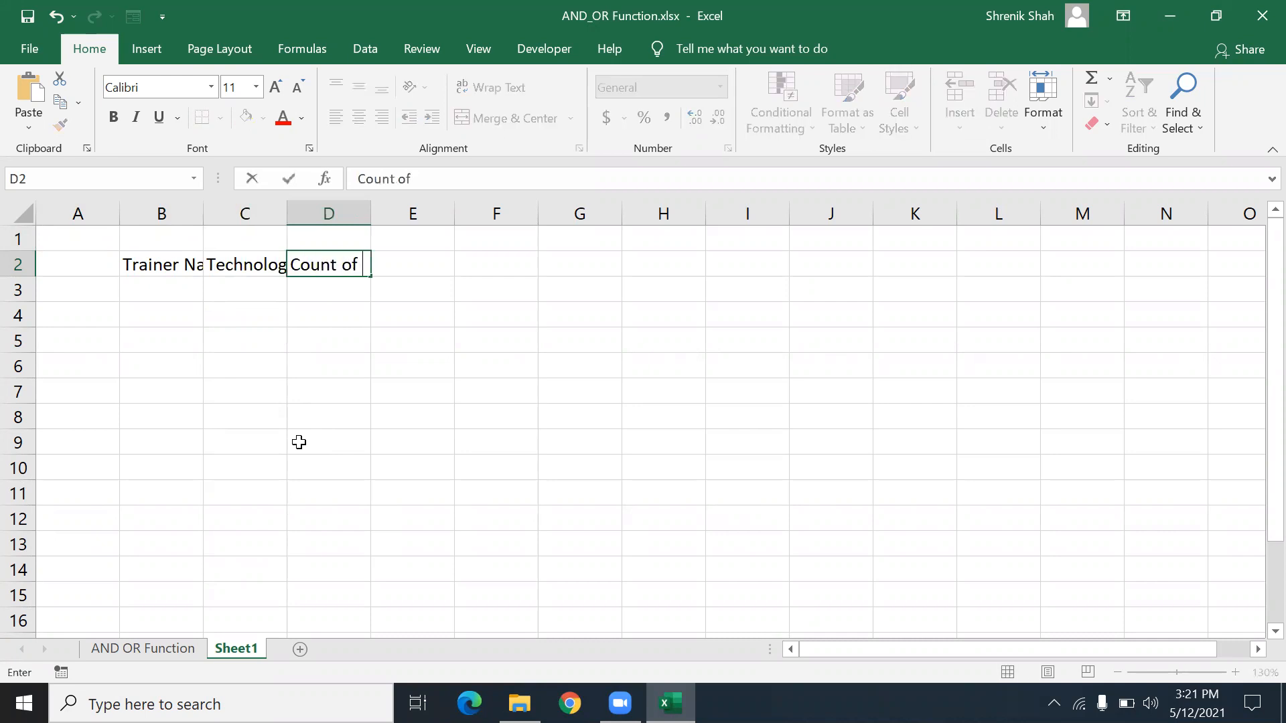
pyautogui.write('Students')
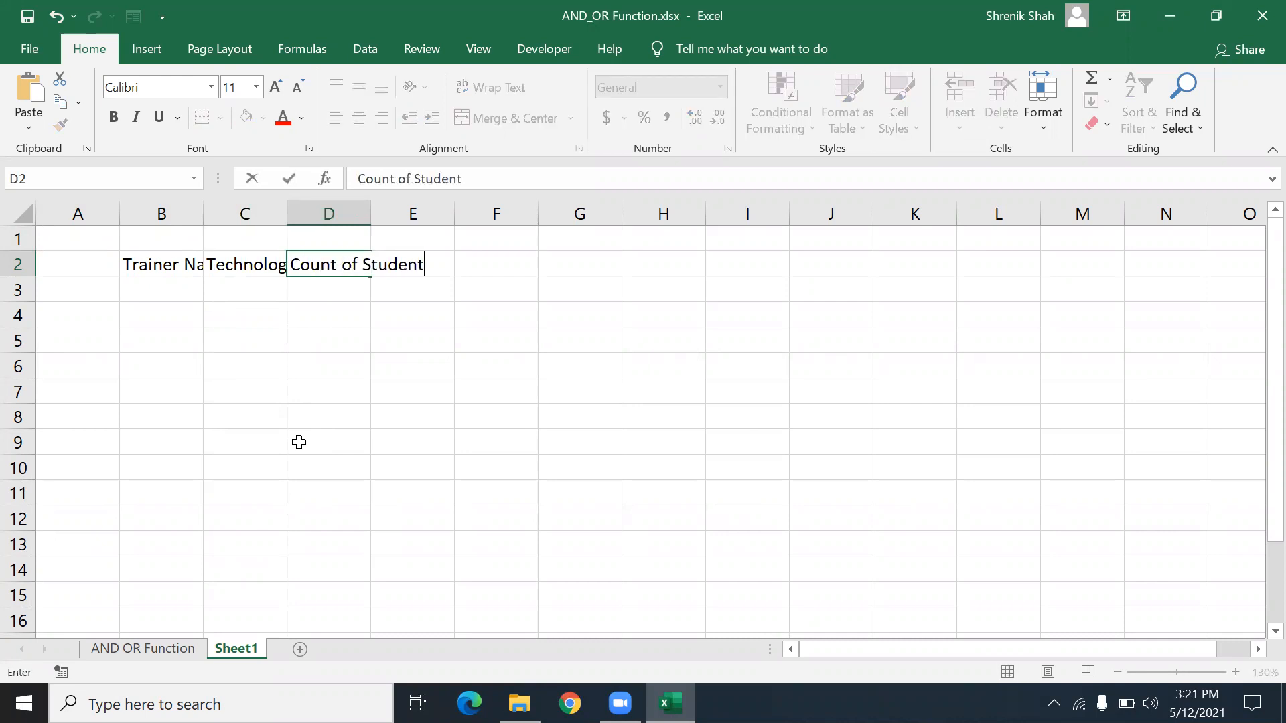
pyautogui.press('Return')
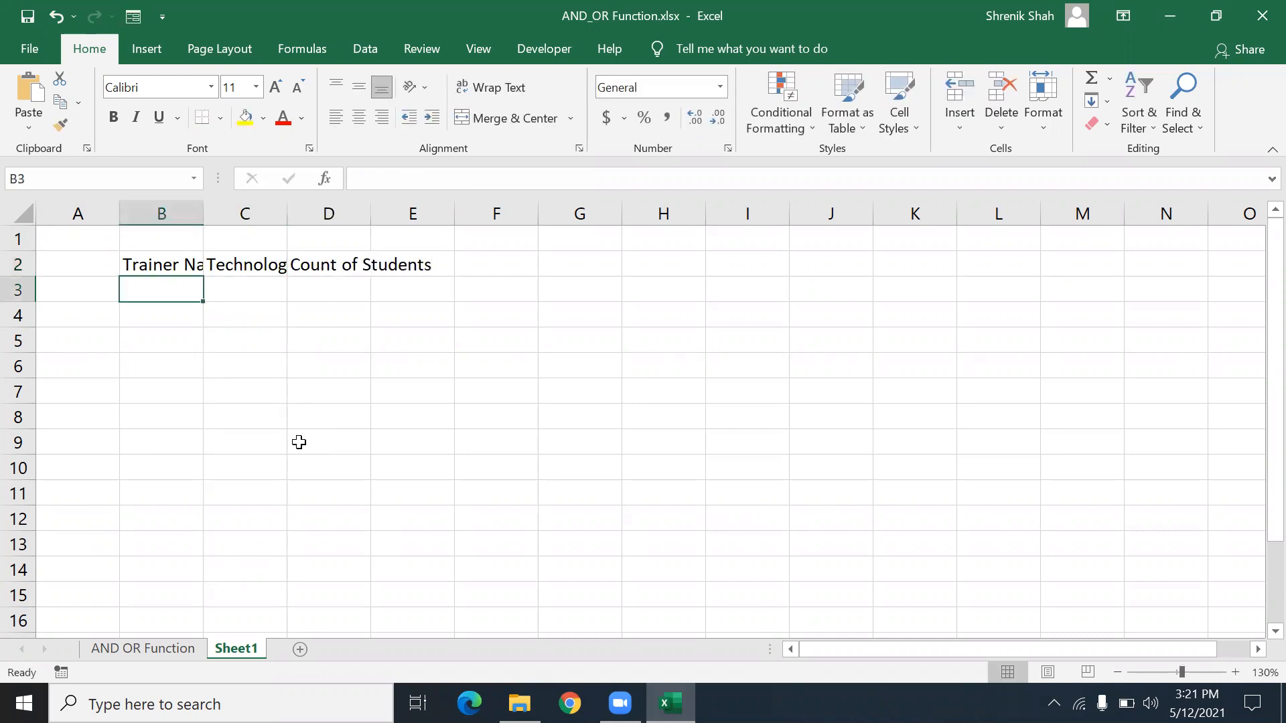
# - Fit the widths of columns B, C and D to their heading text
pyautogui.doubleClick(203, 213)
pyautogui.doubleClick(319, 213)
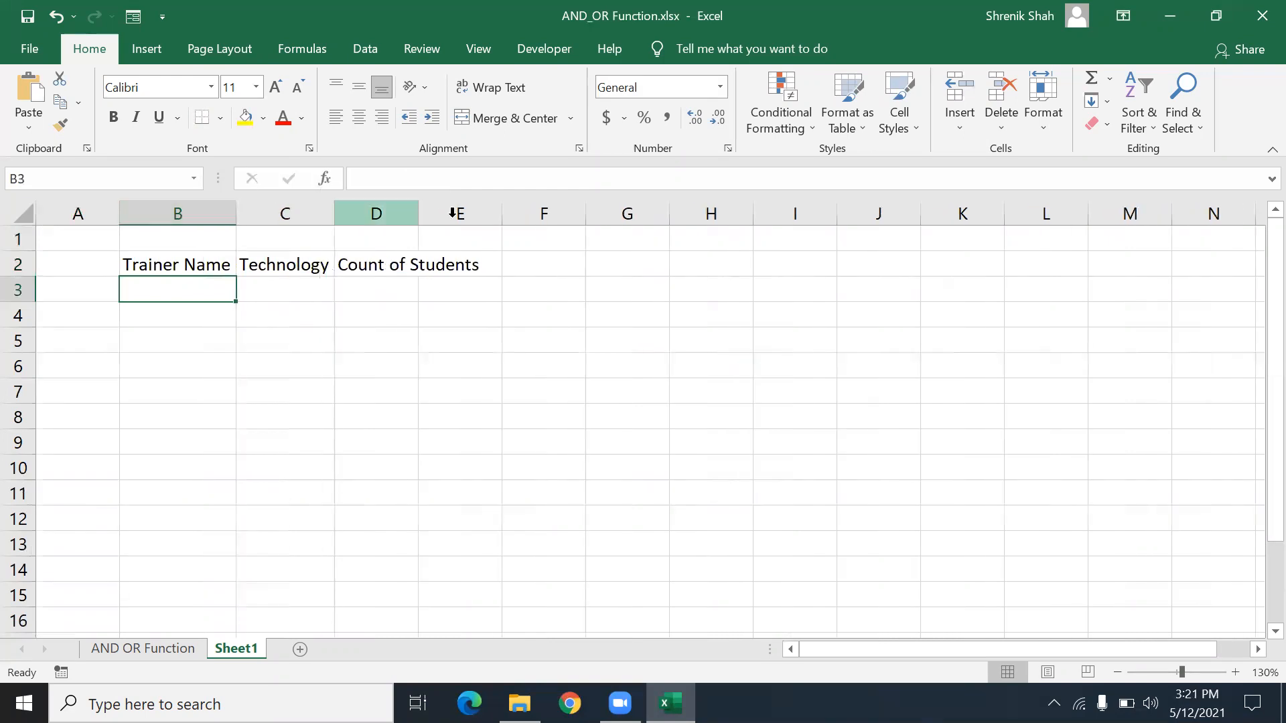
pyautogui.doubleClick(419, 212)
pyautogui.click(381, 301)
pyautogui.click(188, 309)
pyautogui.moveTo(207, 288); pyautogui.dragTo(209, 476)
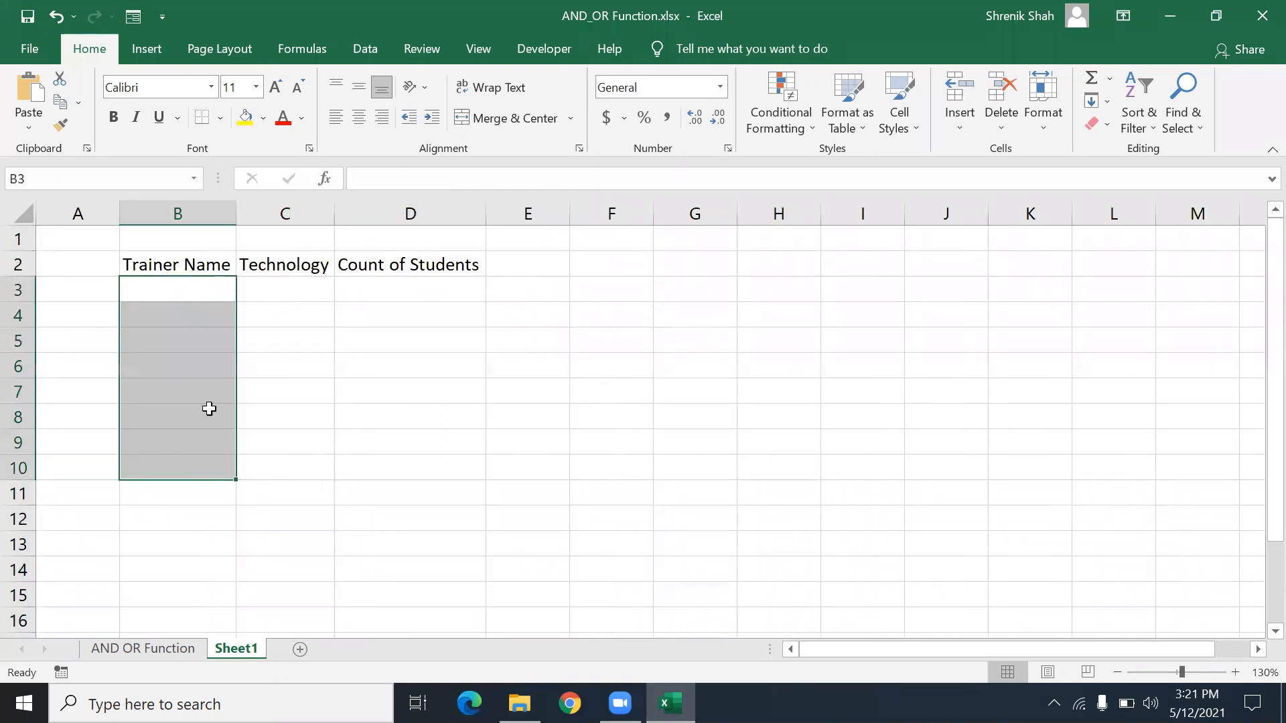
pyautogui.click(206, 435)
pyautogui.click(203, 299)
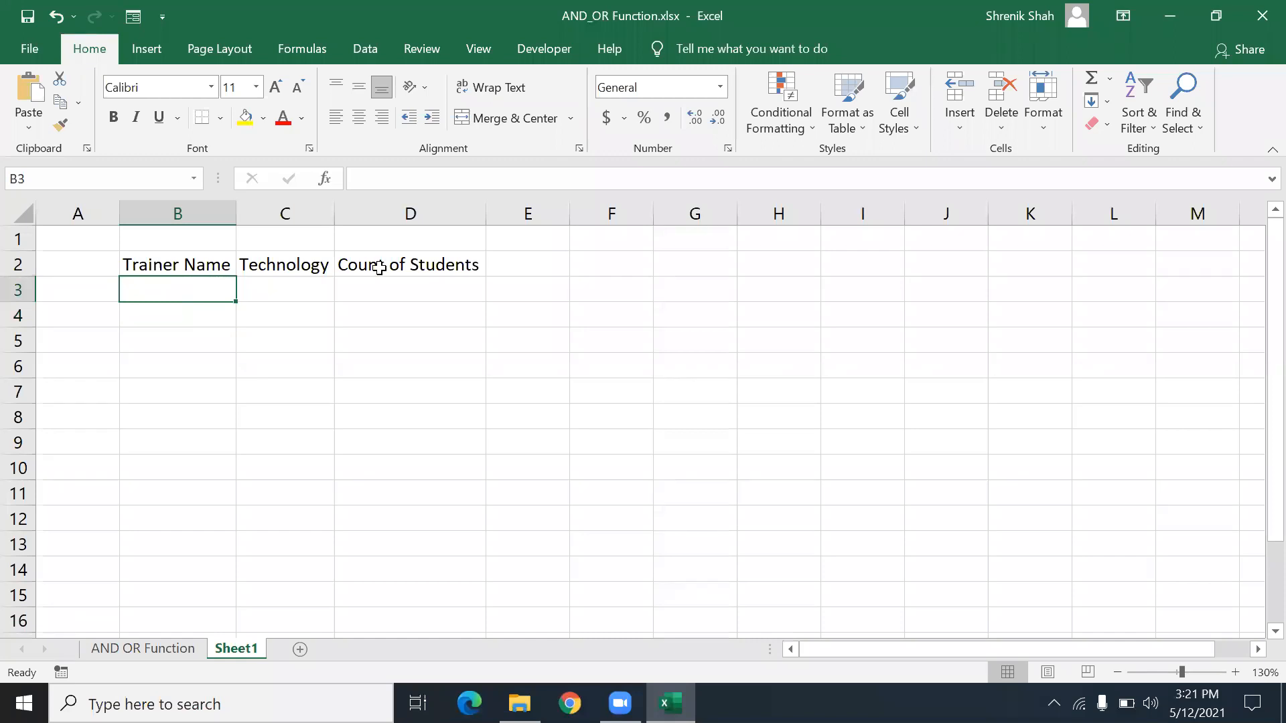
# - Enter three different trainers' names in cells B3 to B5 under the Trainer Name heading
pyautogui.write('Nagraju')
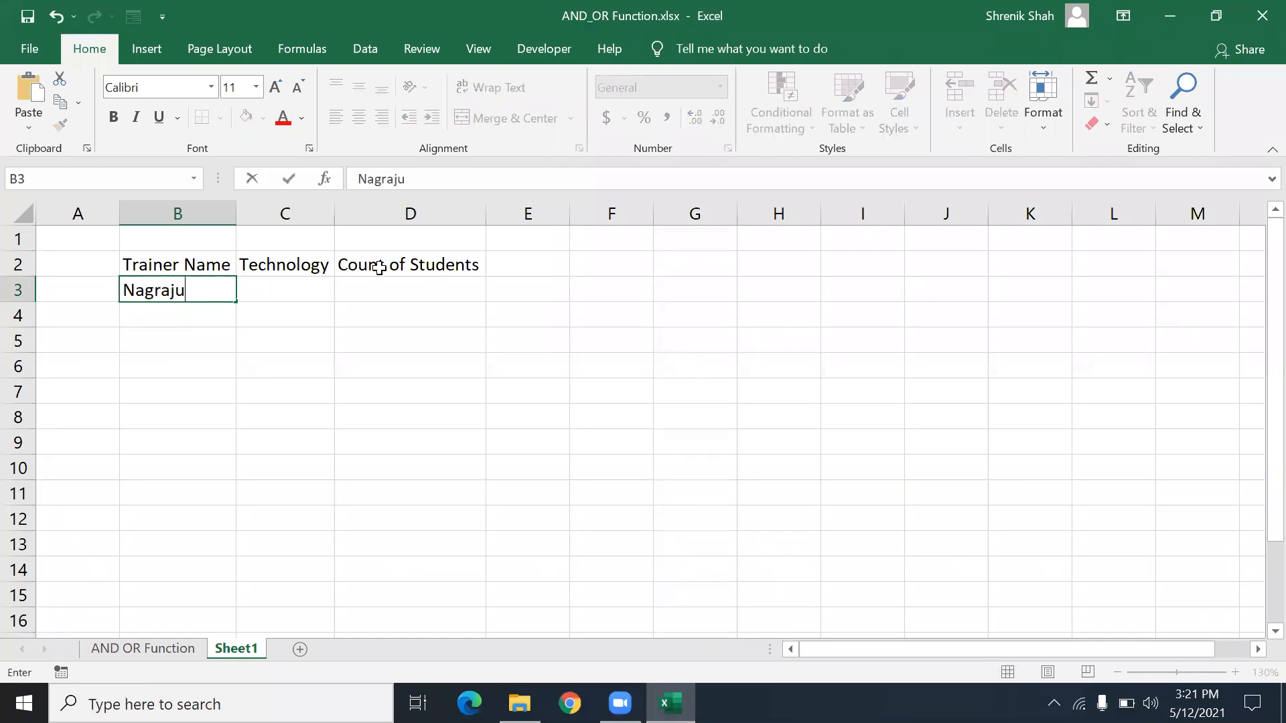
pyautogui.press('Return')
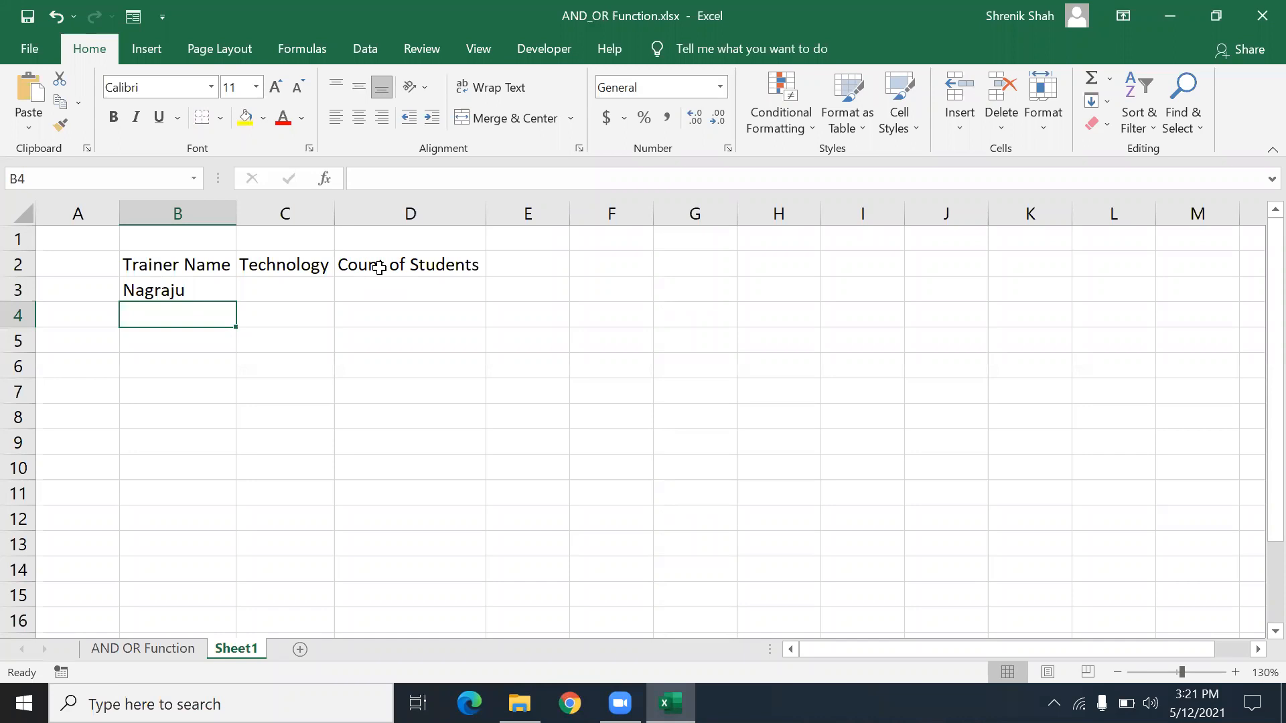
pyautogui.write('Cheitanya')
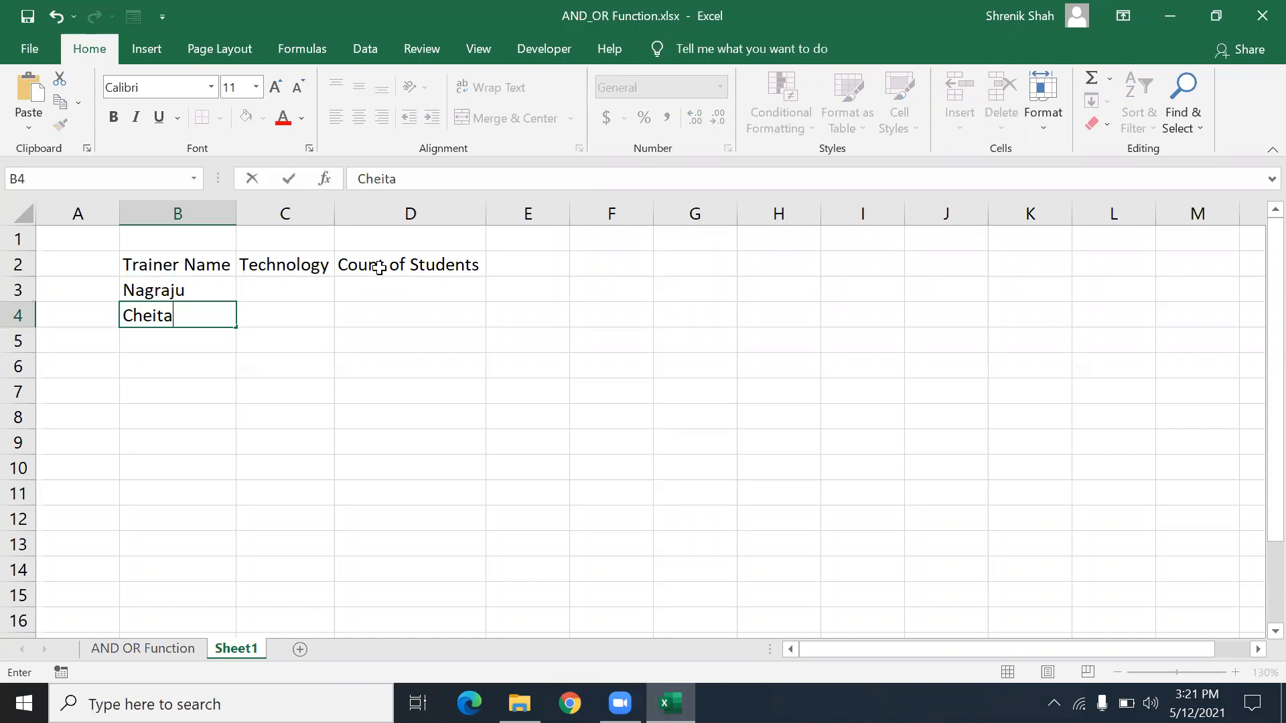
pyautogui.press('Return')
pyautogui.write('Prabhas')
pyautogui.press('BackSpace')
pyautogui.press('BackSpace')
pyautogui.write('has')
pyautogui.press('Return')
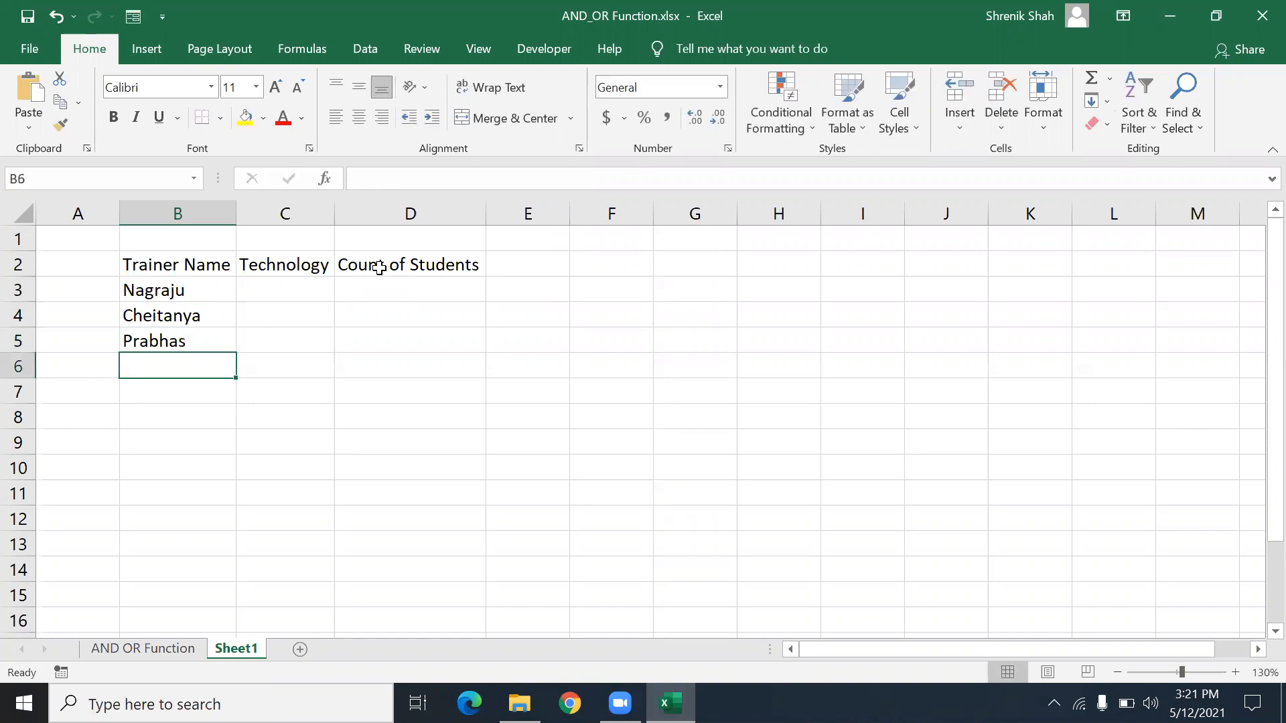
# - Fill B6 to B9 with the first trainer's name, the second trainer's name twice, and a new trainer's name
pyautogui.write('Nagraju')
pyautogui.press('Return')
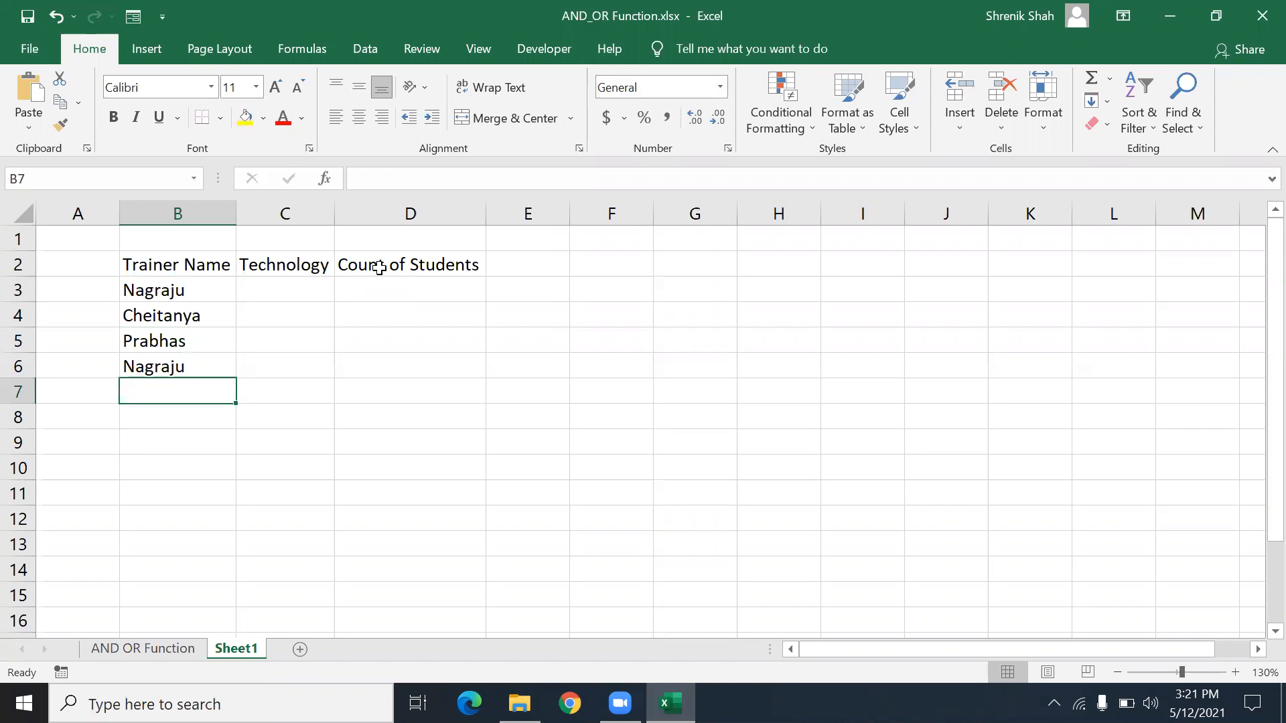
pyautogui.write('Cheitanya')
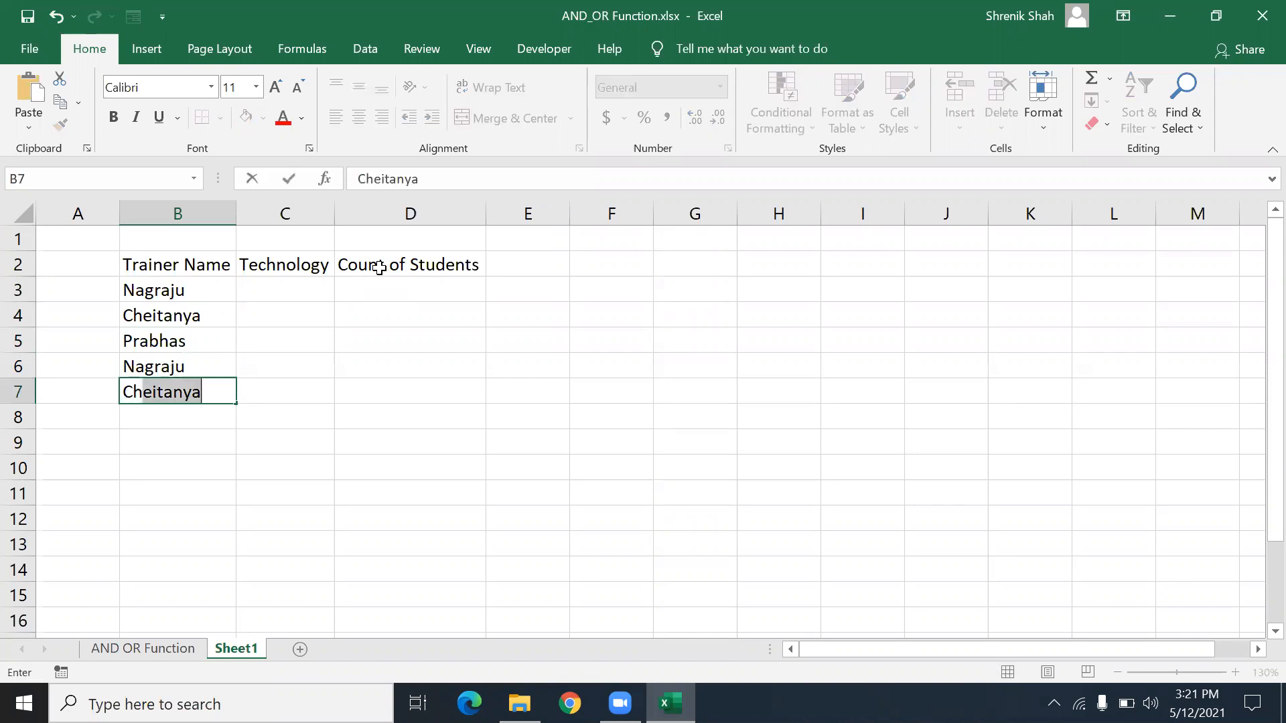
pyautogui.press('Return')
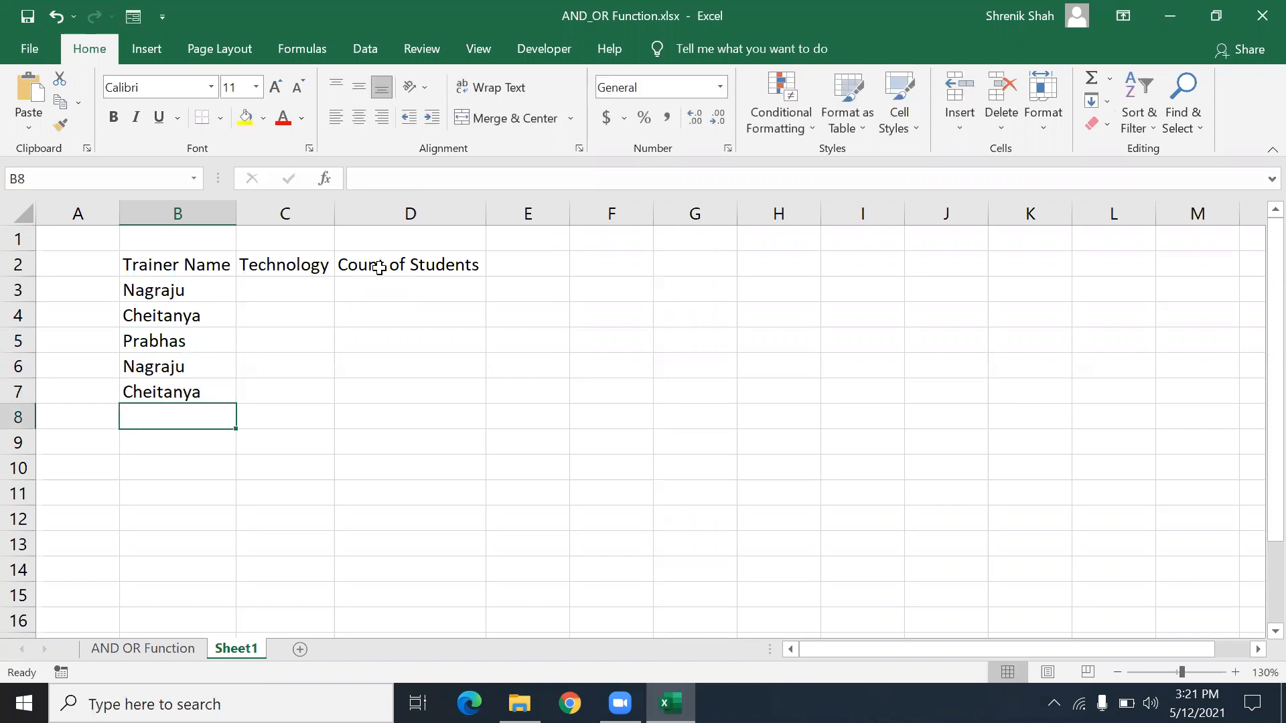
pyautogui.write('Ch')
pyautogui.press('Return')
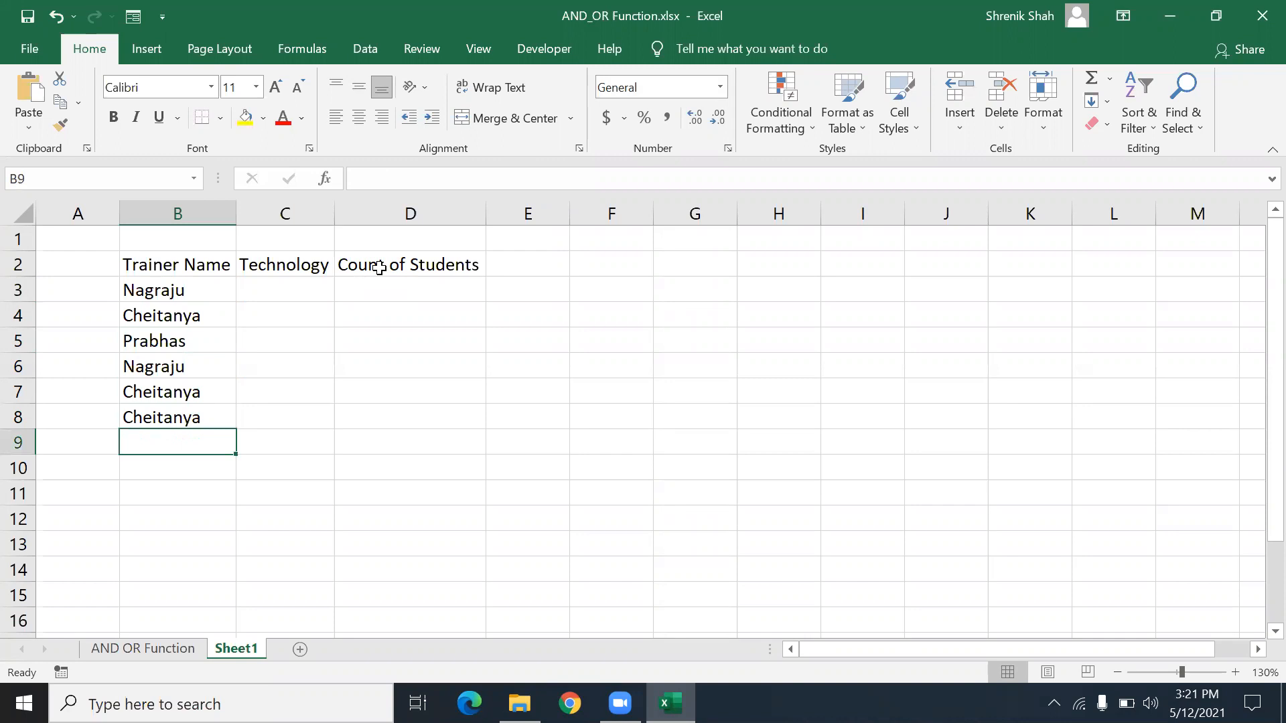
pyautogui.write('Rahul')
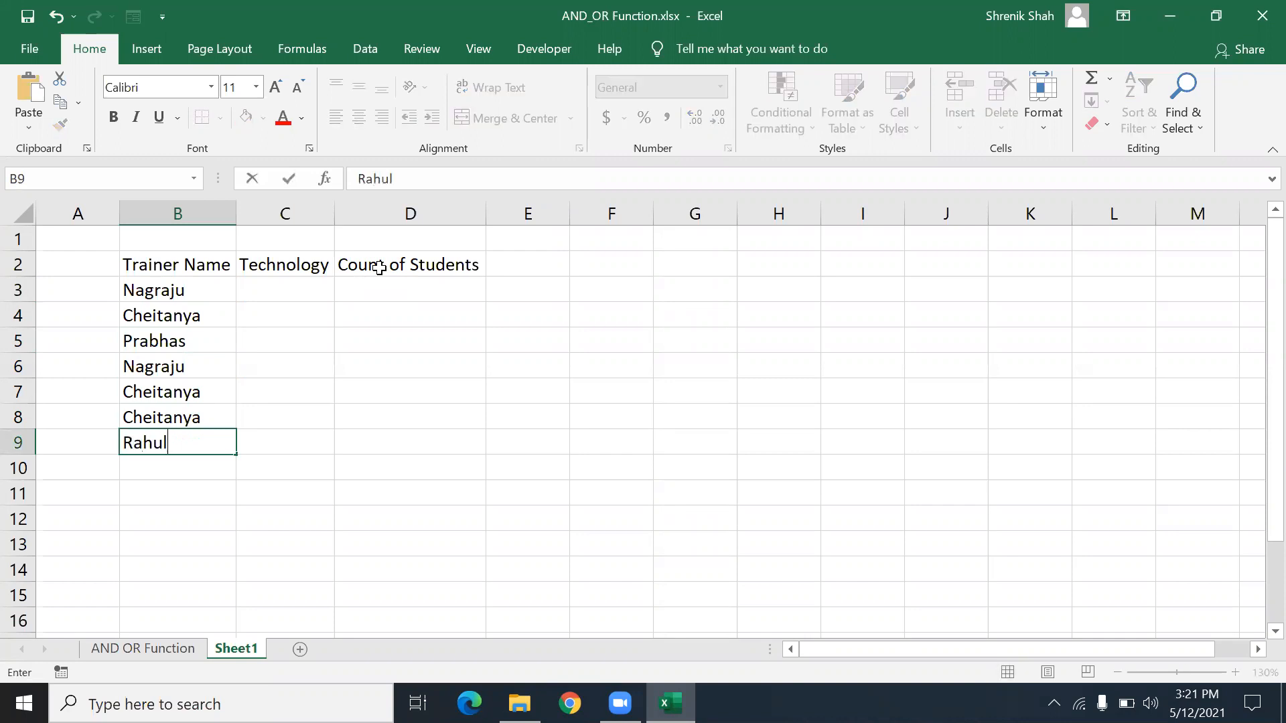
pyautogui.press('Return')
# - Enter "Azure" as the first trainer's technology in cell C3
pyautogui.press('Up')
pyautogui.press('Up')
pyautogui.press('Up')
pyautogui.press('Up')
pyautogui.press('Up')
pyautogui.press('Up')
pyautogui.press('Up')
pyautogui.press('Right')
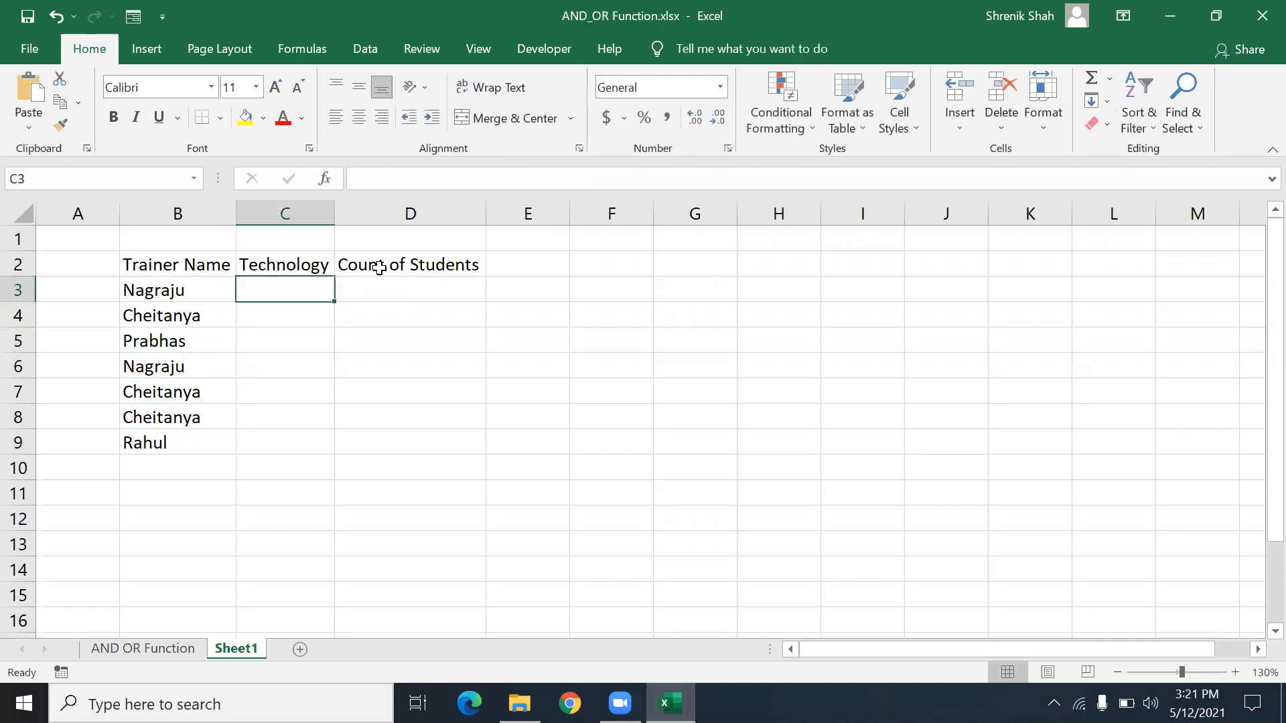
pyautogui.write('Axure')
pyautogui.press('Return')
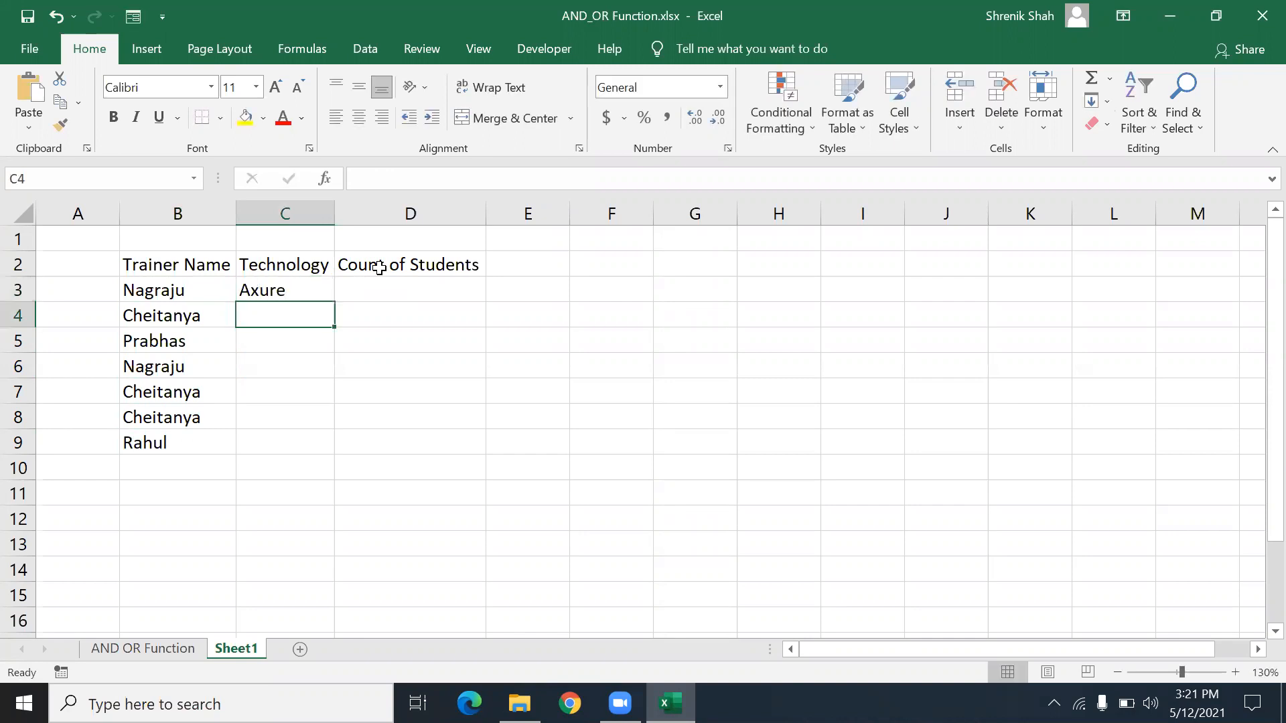
pyautogui.press('Up')
pyautogui.write('Azure')
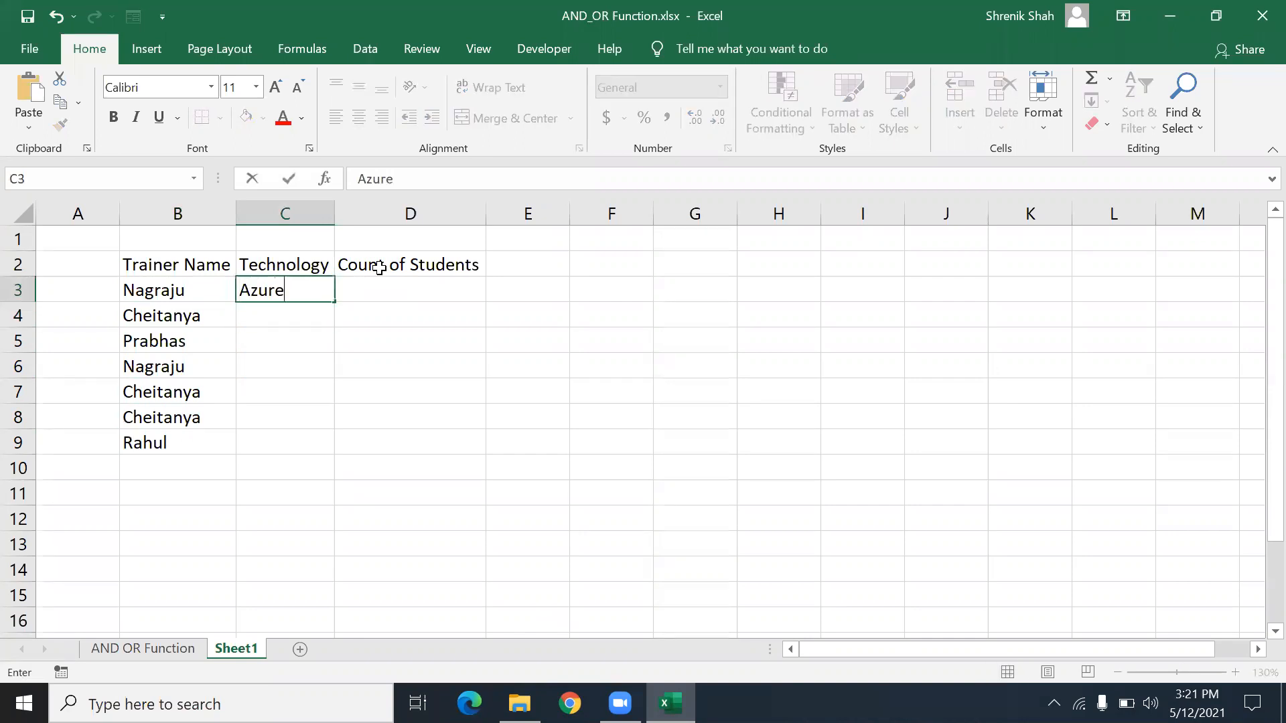
pyautogui.press('Return')
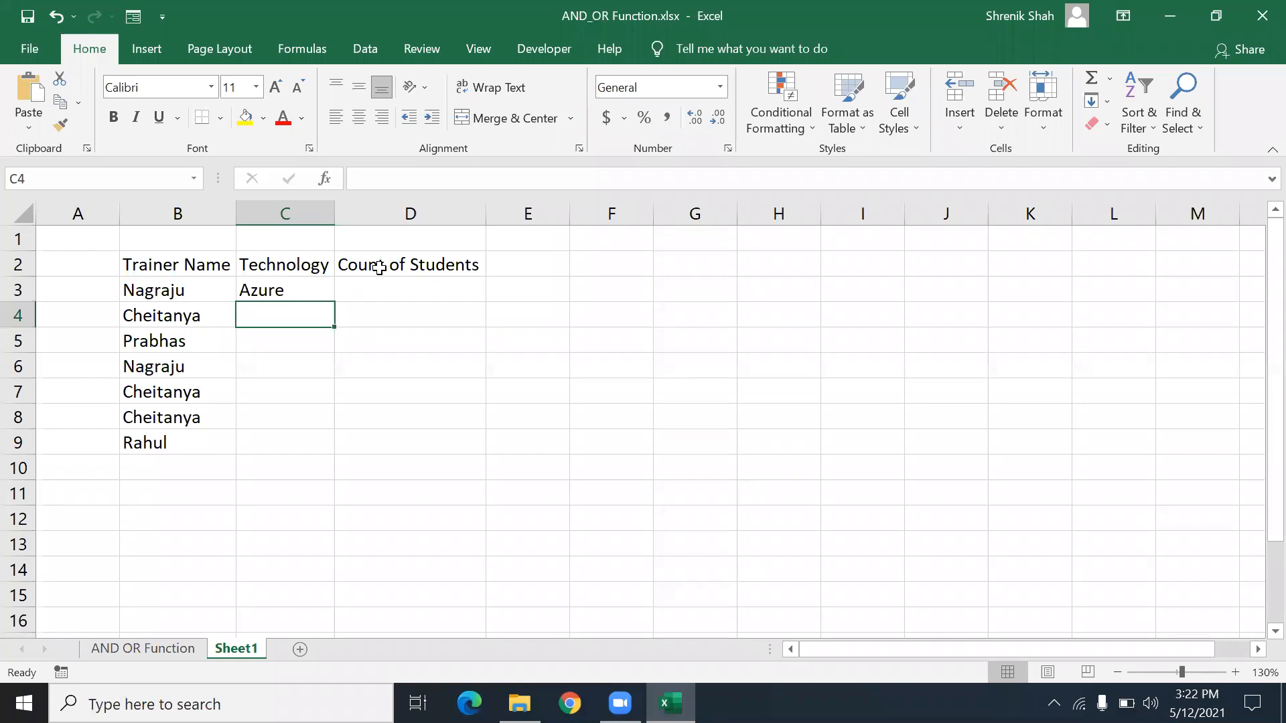
# - Enter "Azure" in C4 and "Google Cloud" in C5 of the Technology column
pyautogui.write('Za')
pyautogui.press('BackSpace')
pyautogui.write('zure')
pyautogui.press('BackSpace')
pyautogui.press('BackSpace')
pyautogui.press('BackSpace')
pyautogui.press('BackSpace')
pyautogui.press('BackSpace')
pyautogui.write('Azure')
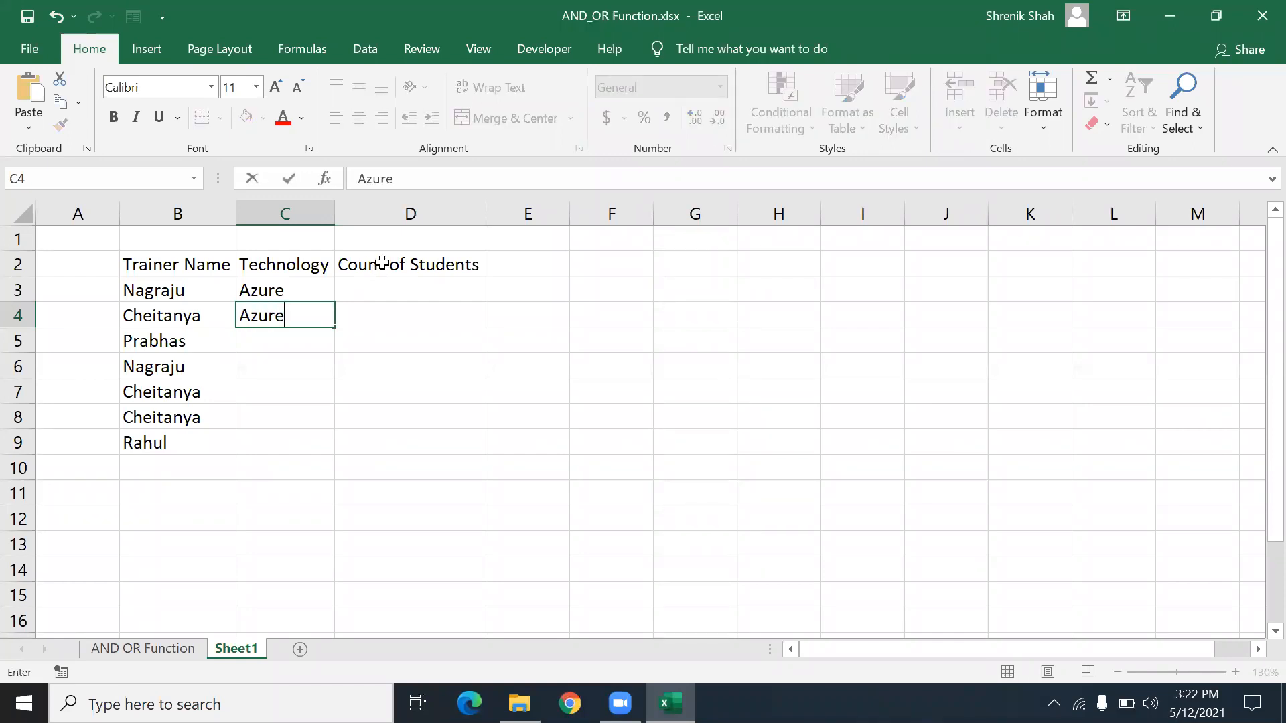
pyautogui.press('Return')
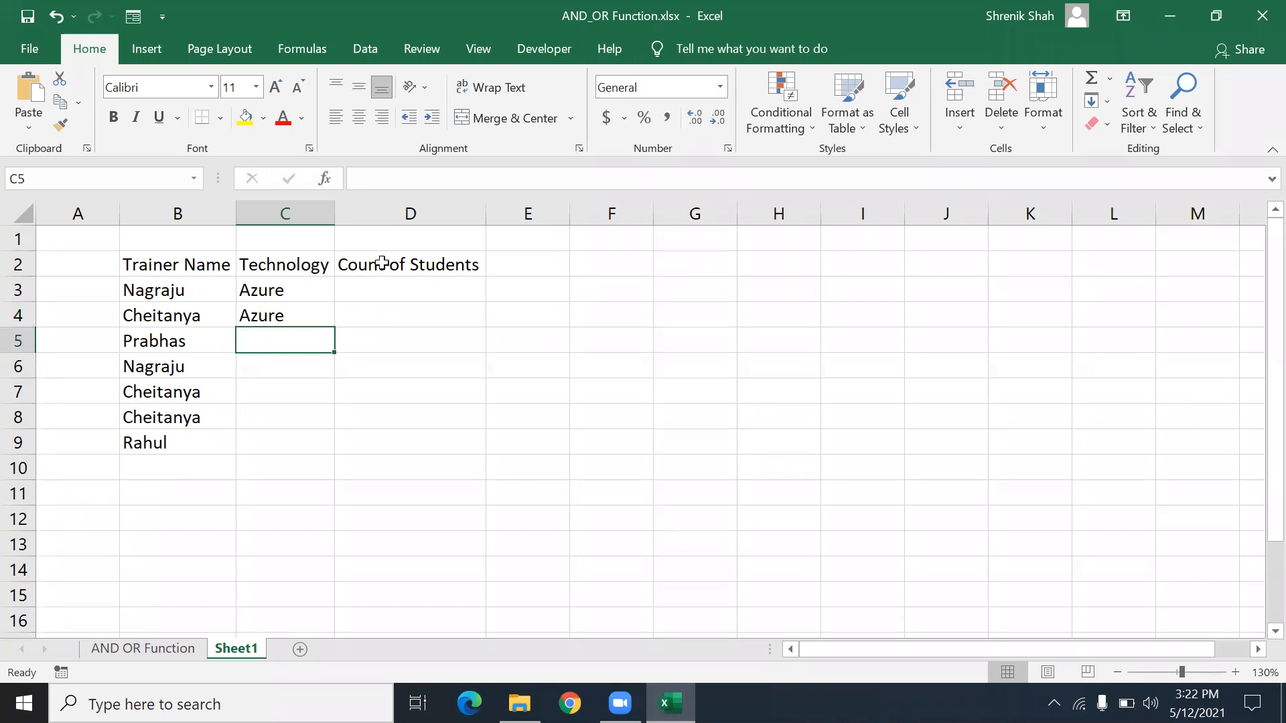
pyautogui.write('Google Cloud')
pyautogui.press('Return')
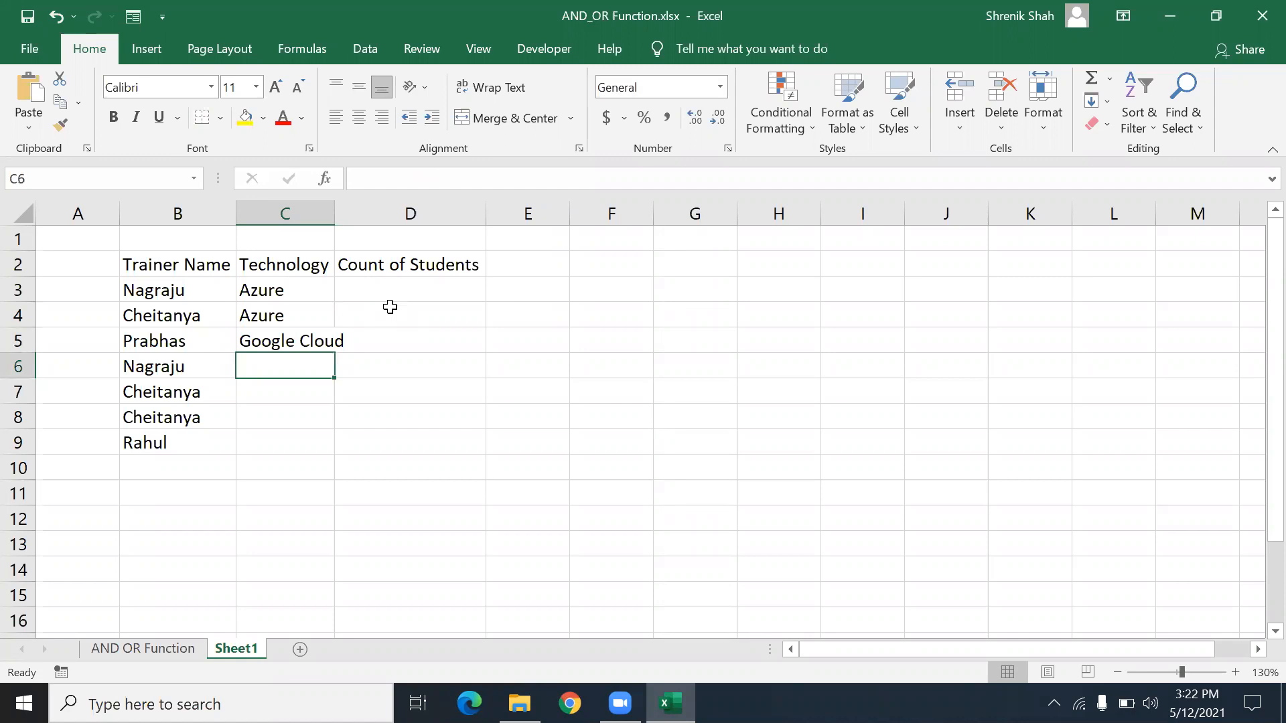
# - Complete the Technology column with "Azure" in C6, "Google Cloud" in C7, and "AWS" in C8 and C9
pyautogui.write('A')
pyautogui.press('Return')
pyautogui.write('Google Cloud')
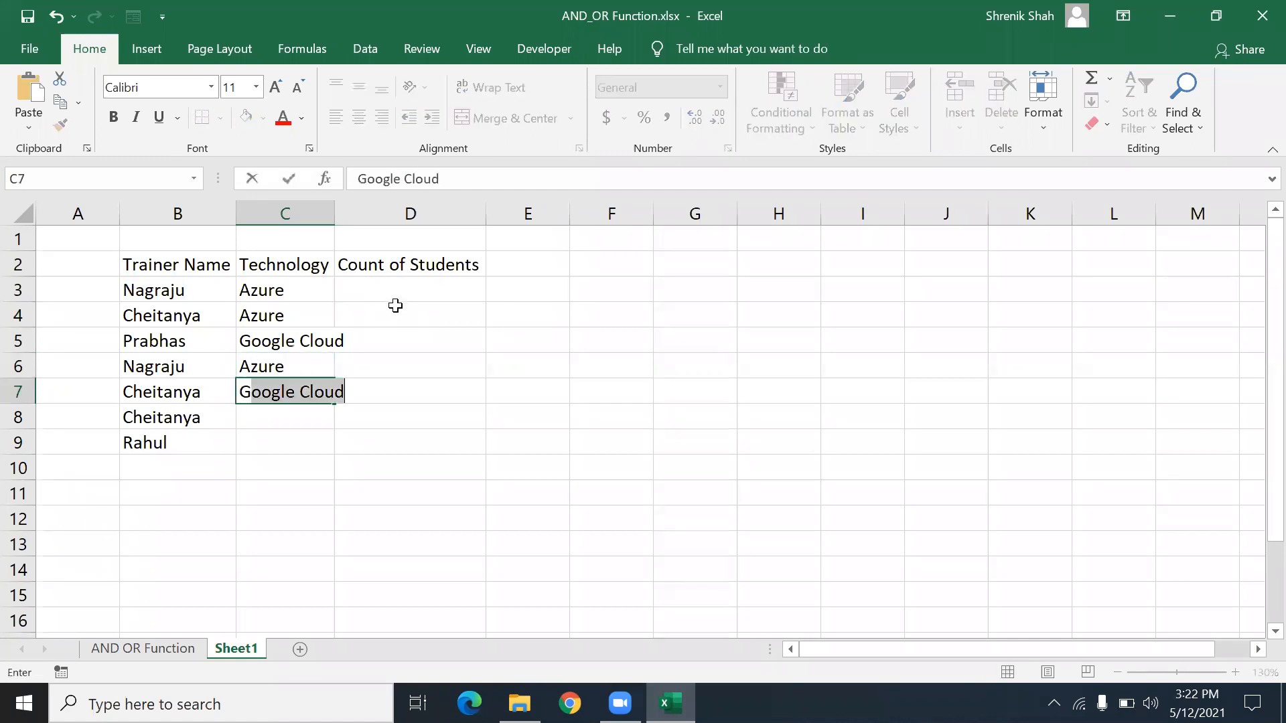
pyautogui.press('Return')
pyautogui.write('AWS')
pyautogui.press('Return')
pyautogui.write('Aw')
pyautogui.press('BackSpace')
pyautogui.press('BackSpace')
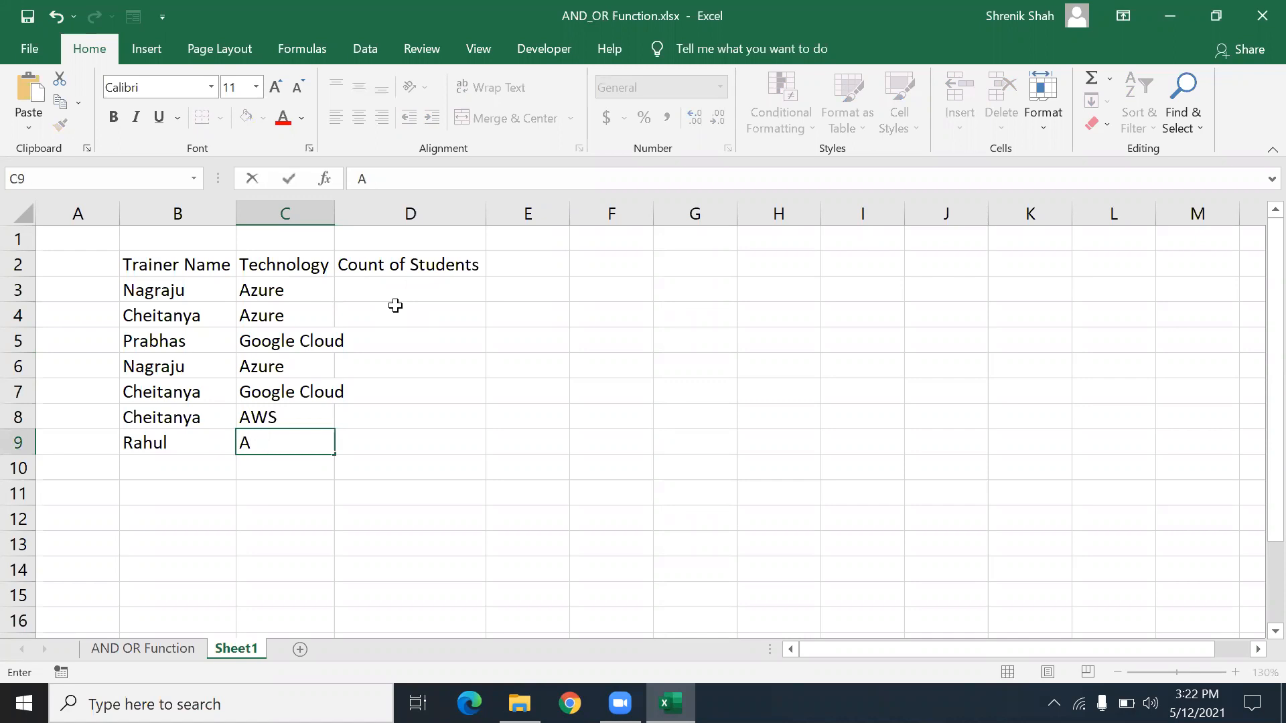
pyautogui.write('W')
pyautogui.press('Return')
# - Enter the student counts 12, 52 and 53 in cells D3 to D5
pyautogui.press('Up')
pyautogui.press('Up')
pyautogui.press('Up')
pyautogui.press('Up')
pyautogui.press('Up')
pyautogui.press('Up')
pyautogui.press('Up')
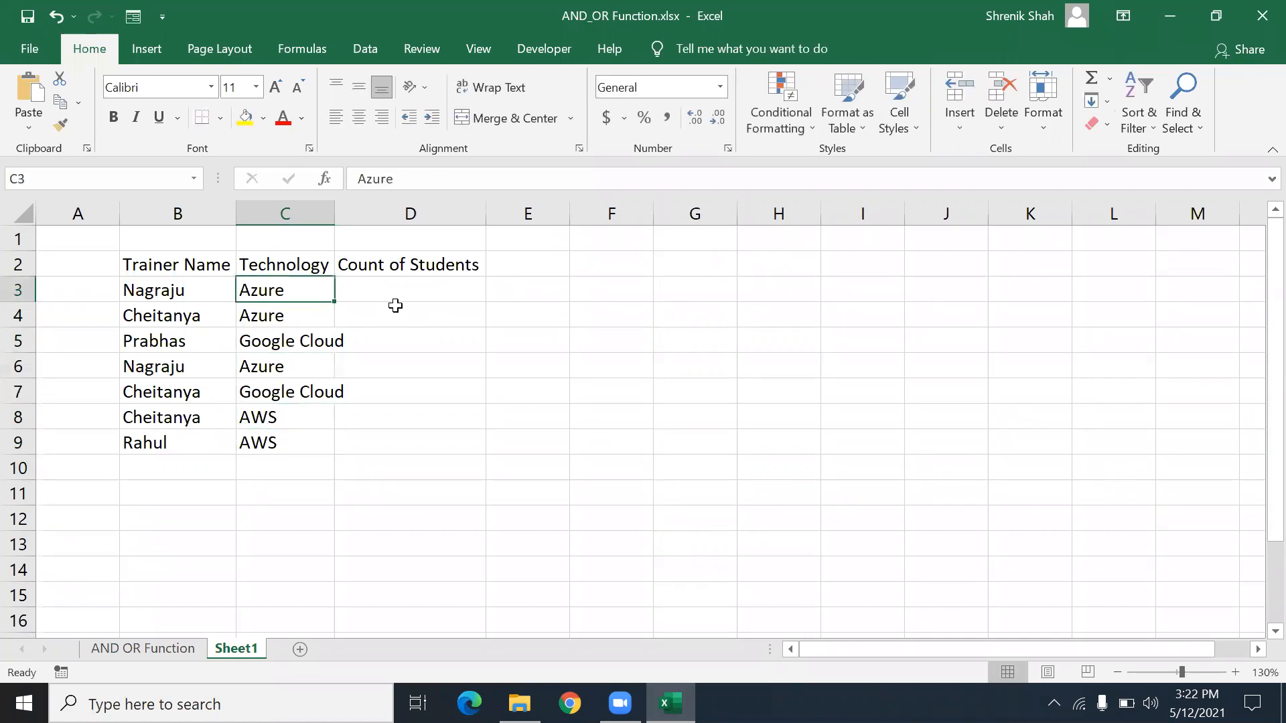
pyautogui.press('Right')
pyautogui.write('12')
pyautogui.press('Return')
pyautogui.write('214')
pyautogui.press('Return')
pyautogui.write('53')
pyautogui.click(398, 319)
pyautogui.write('52')
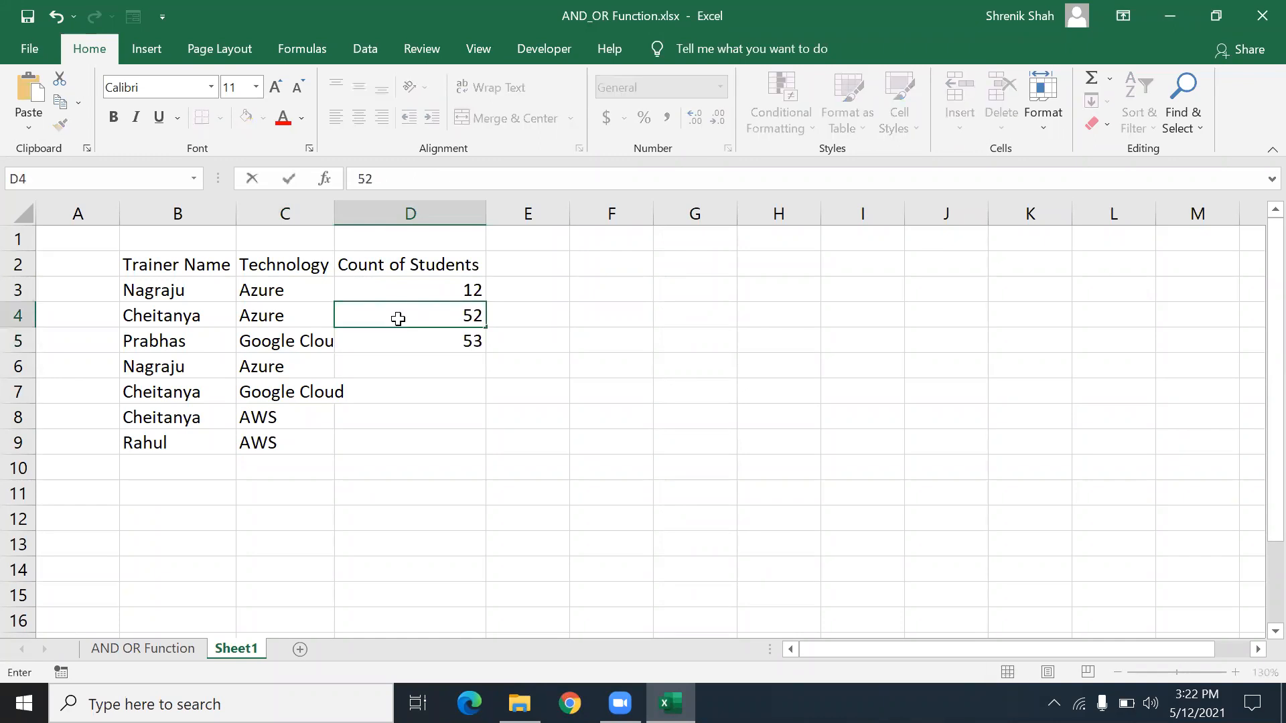
pyautogui.press('Return')
# - Enter the remaining student counts 52, 32, 94 and 58 in cells D6 to D9
pyautogui.press('Return')
pyautogui.write('52')
pyautogui.press('Return')
pyautogui.write('32')
pyautogui.press('Return')
pyautogui.write('52')
pyautogui.press('BackSpace')
pyautogui.press('BackSpace')
pyautogui.write('94')
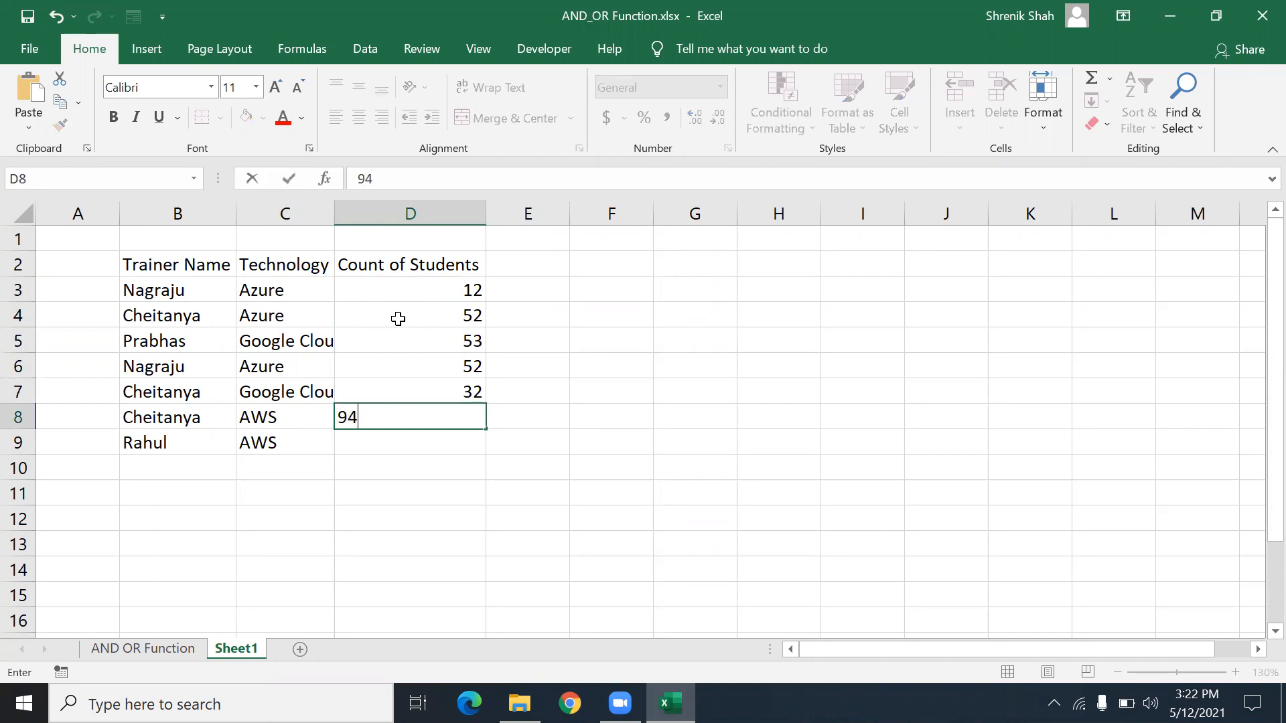
pyautogui.press('Return')
pyautogui.write('58')
pyautogui.press('Return')
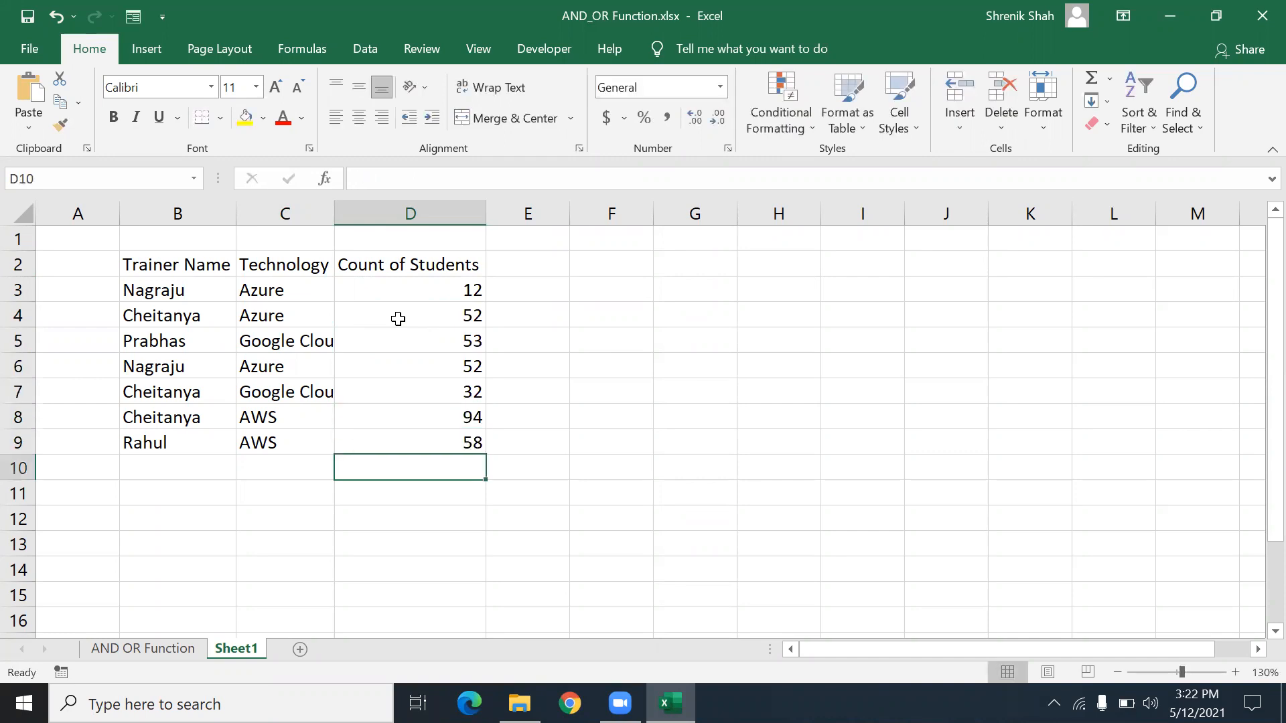
# - Widen column C to show its full text and apply all borders to the table B2:D9
pyautogui.moveTo(335, 214); pyautogui.dragTo(365, 217)
pyautogui.click(328, 294)
pyautogui.moveTo(201, 264); pyautogui.dragTo(499, 442)
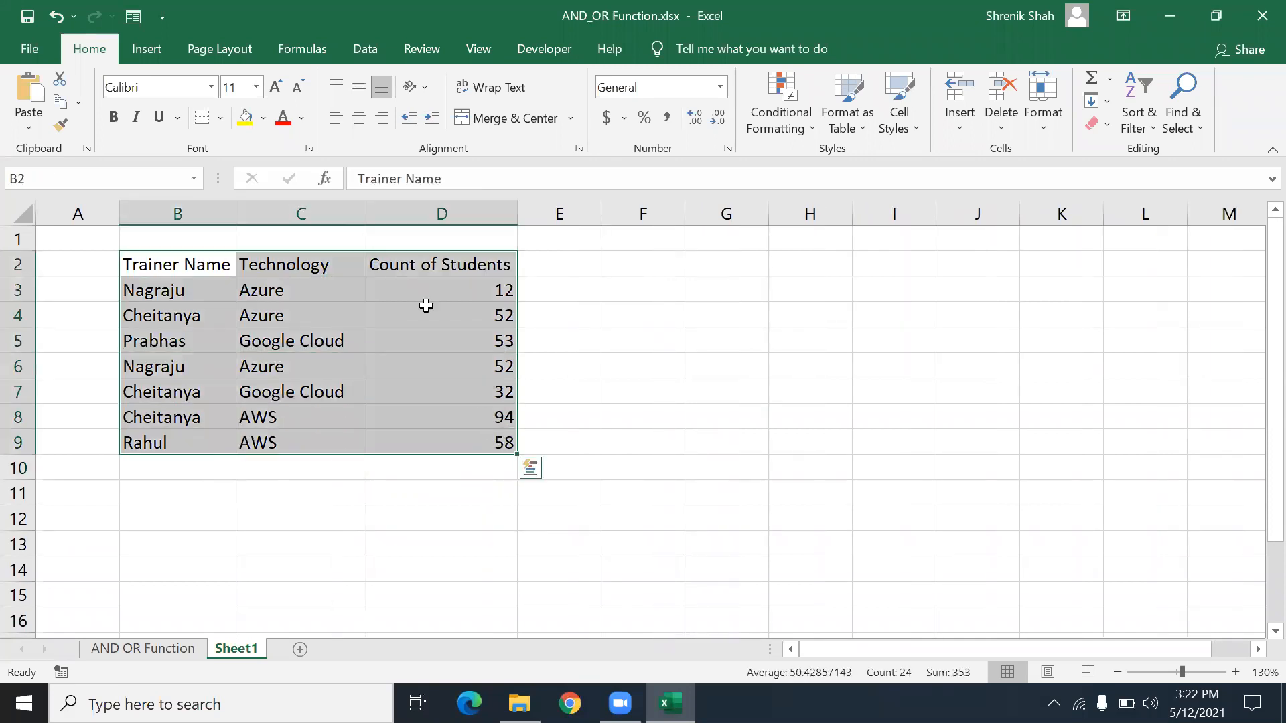
pyautogui.click(219, 118)
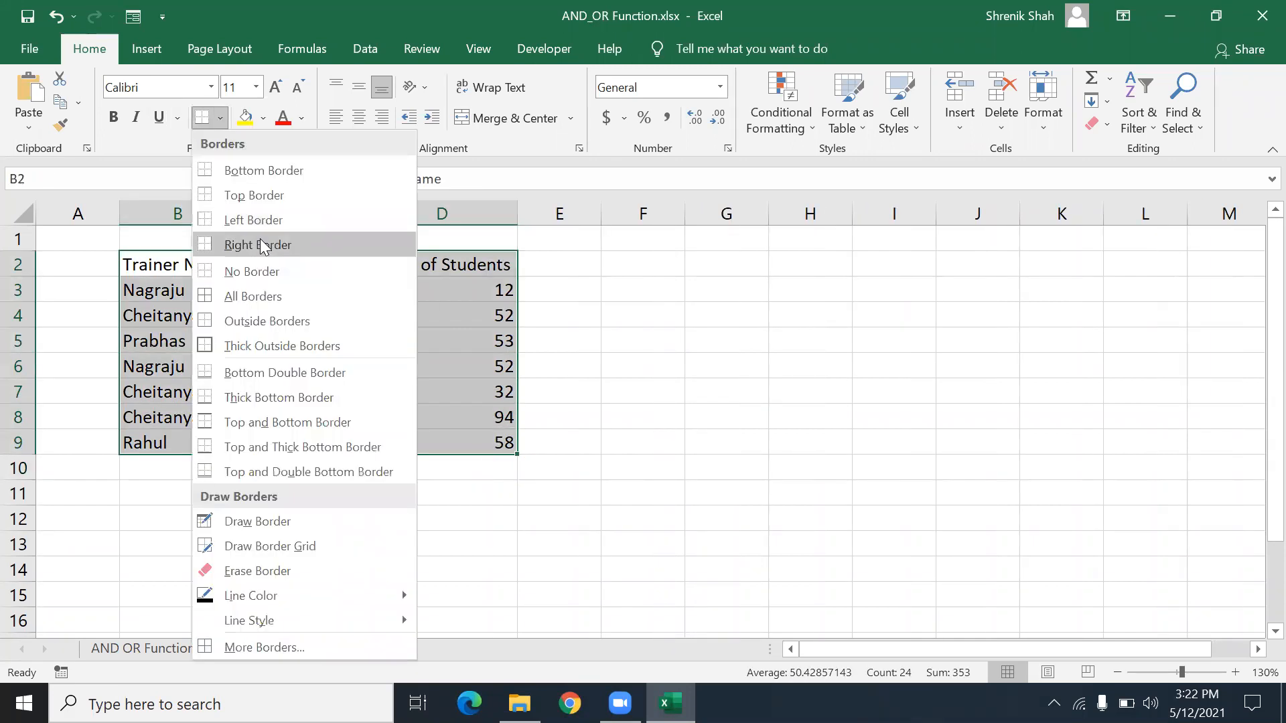
pyautogui.click(258, 313)
pyautogui.click(207, 281)
# - Make the headings in B2:D2 bold and fit column D to its heading
pyautogui.moveTo(201, 267); pyautogui.dragTo(424, 258)
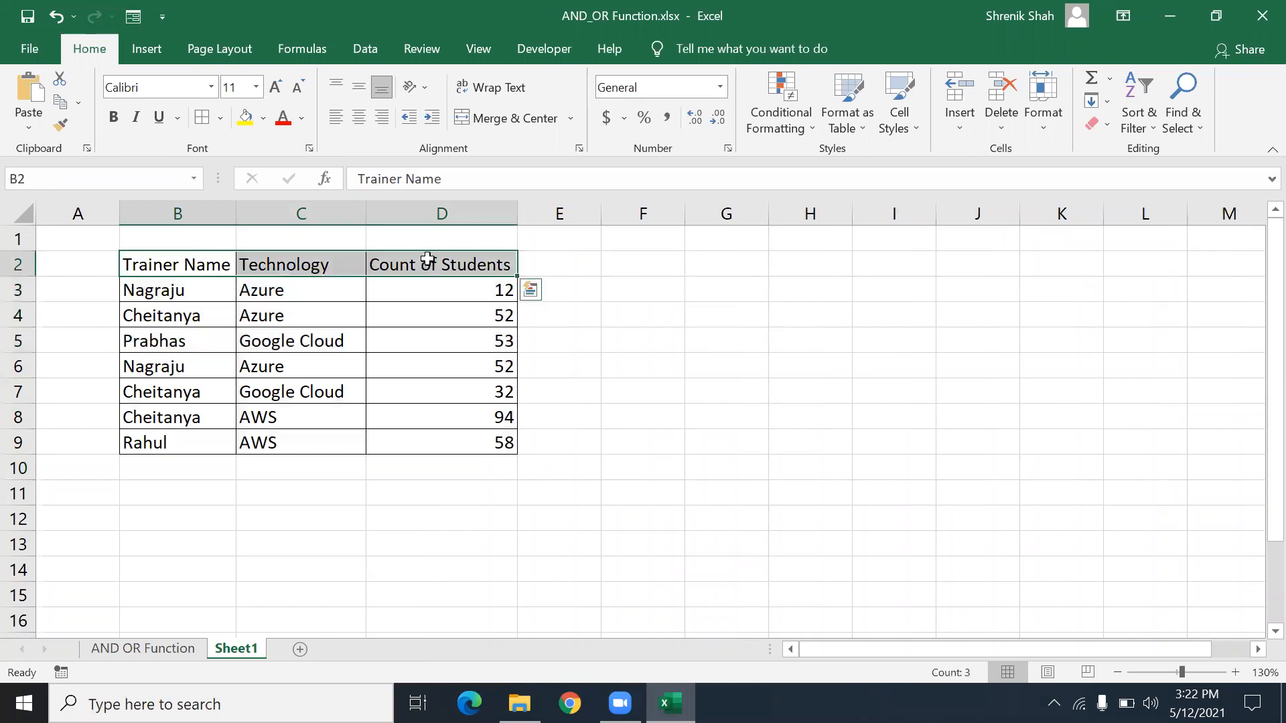
pyautogui.hotkey('ctrl', 'b')
pyautogui.click(494, 311)
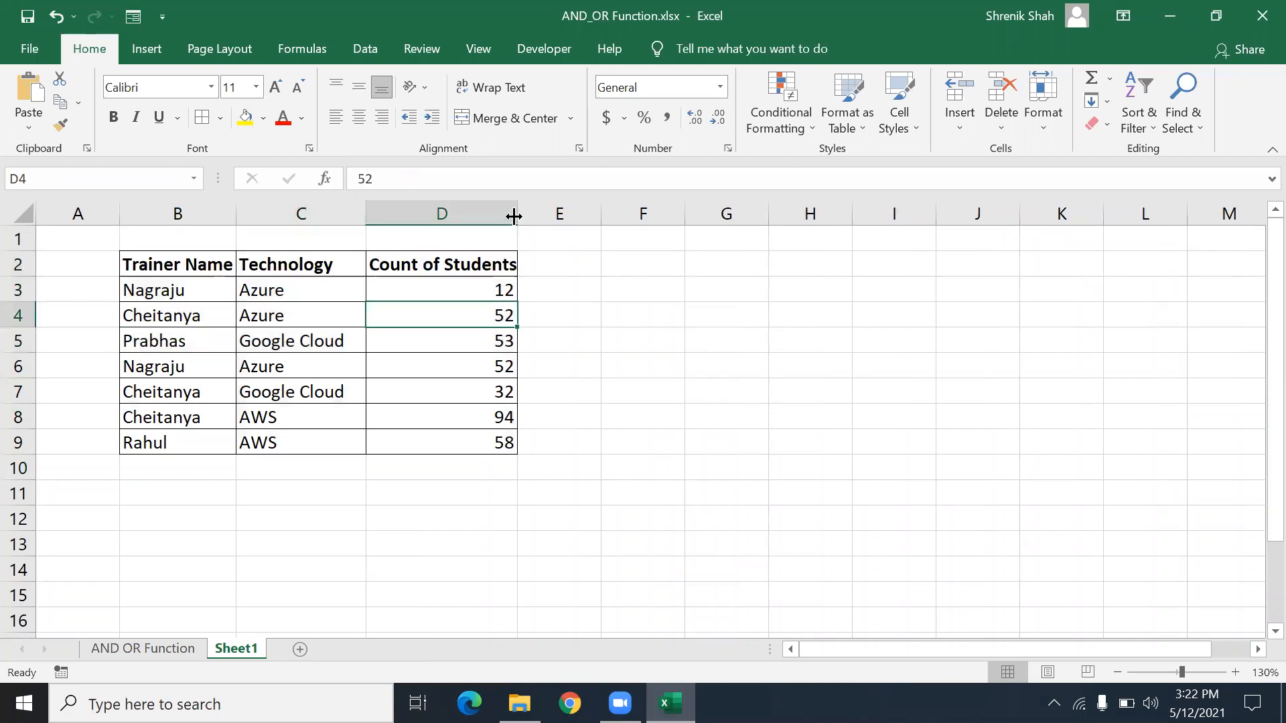
pyautogui.doubleClick(516, 215)
# - Enter the lookup labels "Trainer Name" in F2 and "Technology" in F3
pyautogui.click(682, 267)
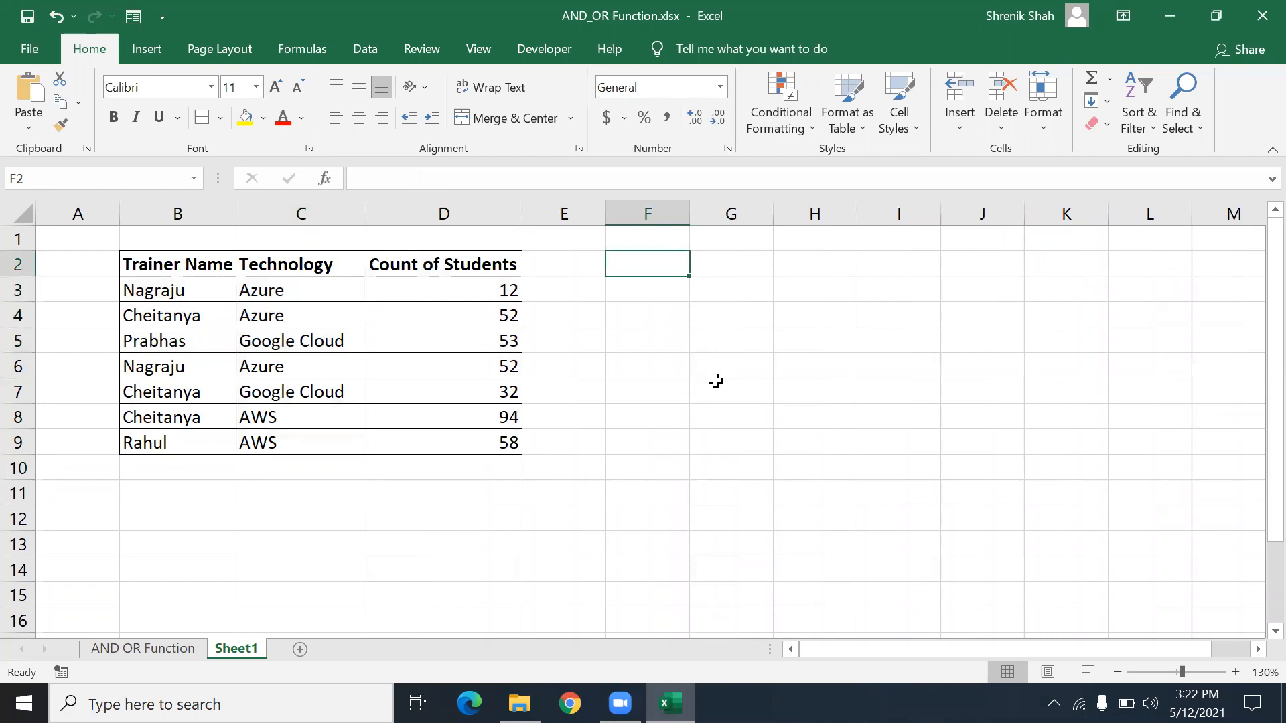
pyautogui.write('Trainer Name')
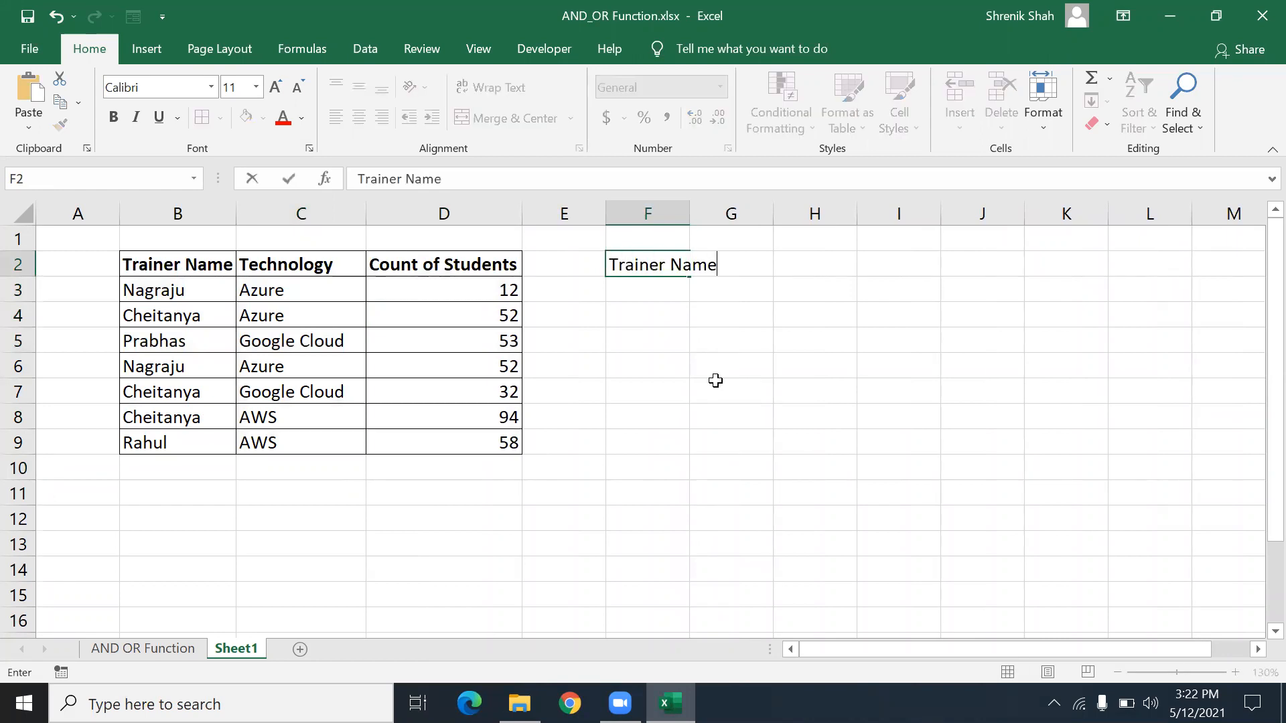
pyautogui.press('Return')
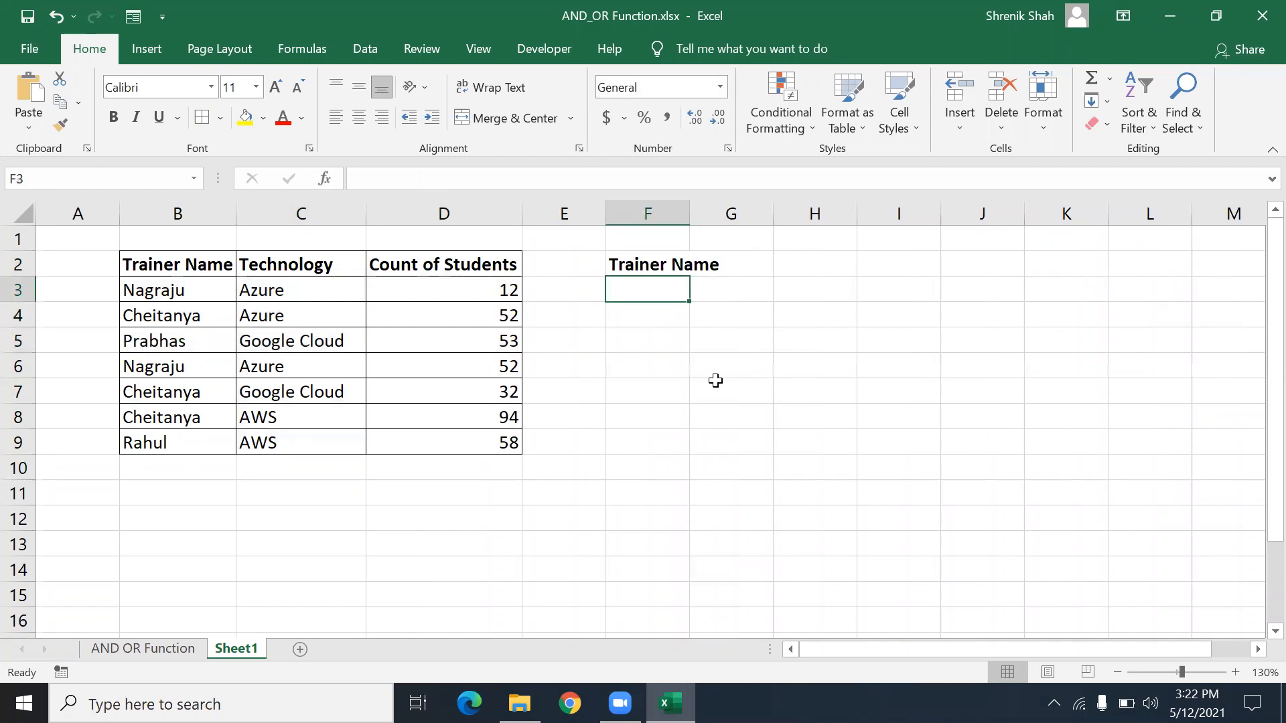
pyautogui.write('Technologu')
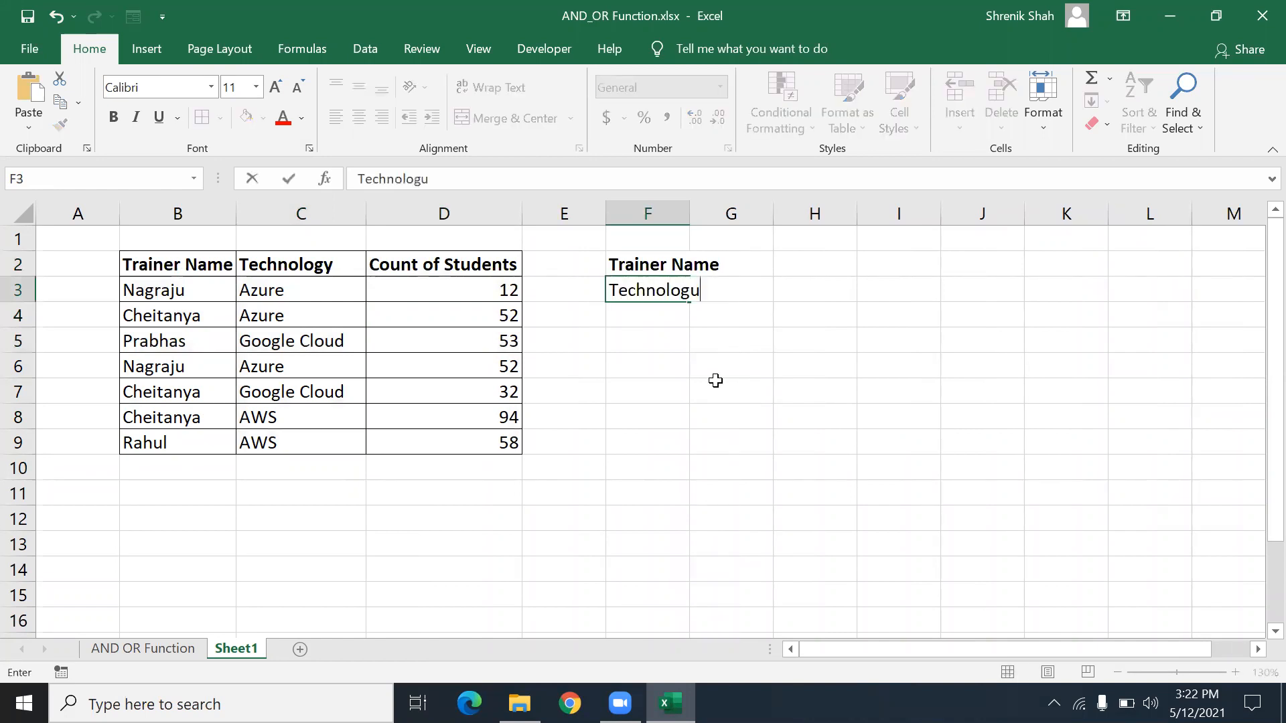
pyautogui.press('BackSpace')
pyautogui.write('y')
pyautogui.press('Return')
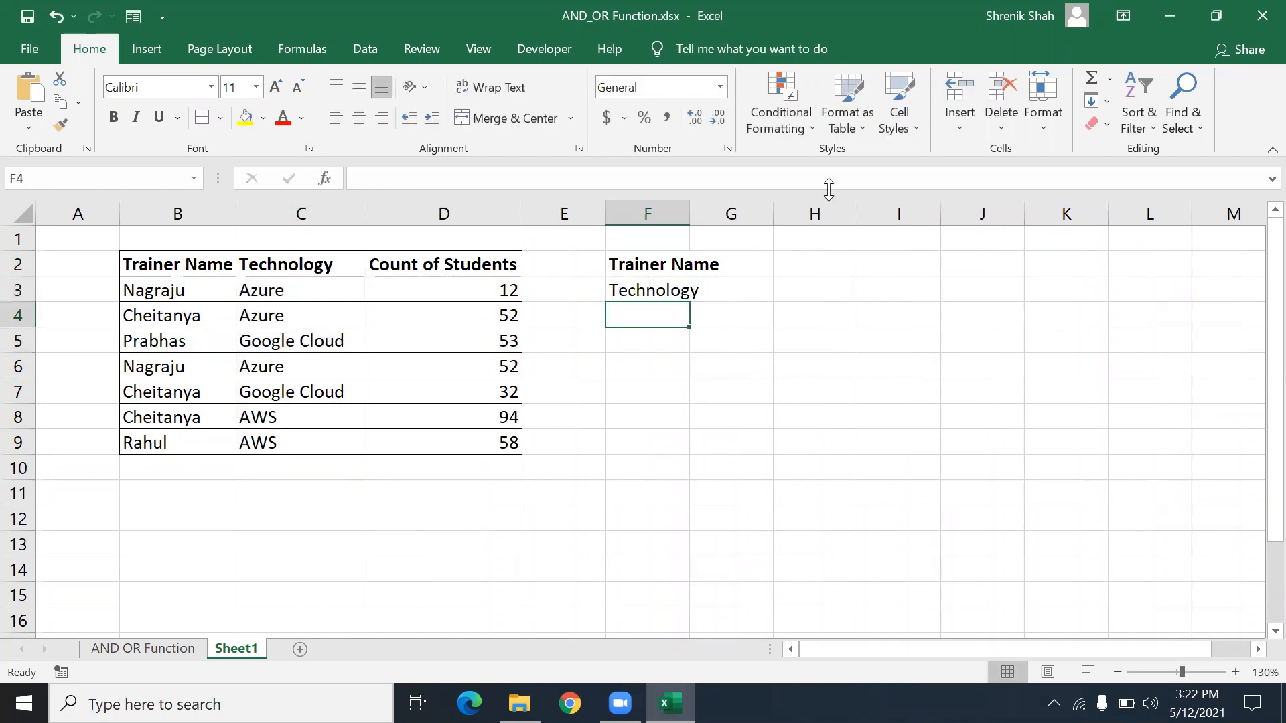
# - Widen column F to fit its labels and make the "Technology" label in F3 bold
pyautogui.click(696, 213)
pyautogui.moveTo(690, 213); pyautogui.dragTo(724, 213)
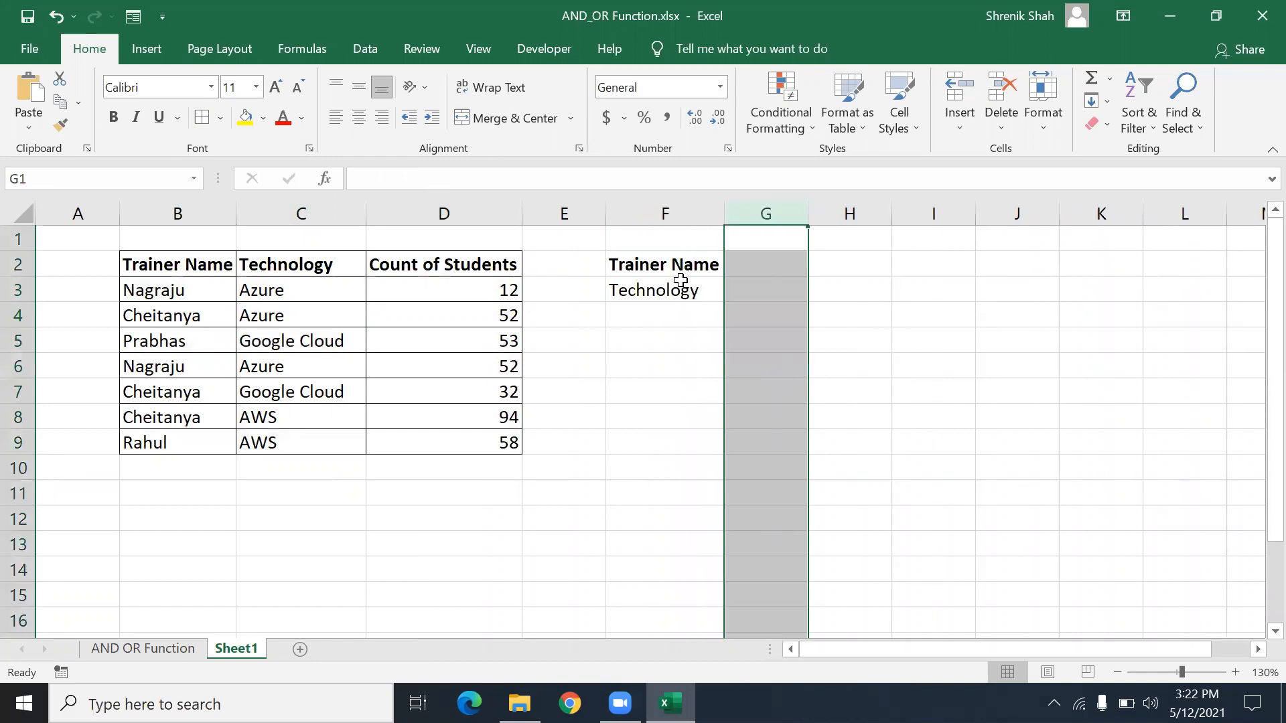
pyautogui.click(683, 290)
pyautogui.hotkey('ctrl', 'b')
# - Enter the label "Exist?" in cell F5 and select that cell again
pyautogui.click(689, 337)
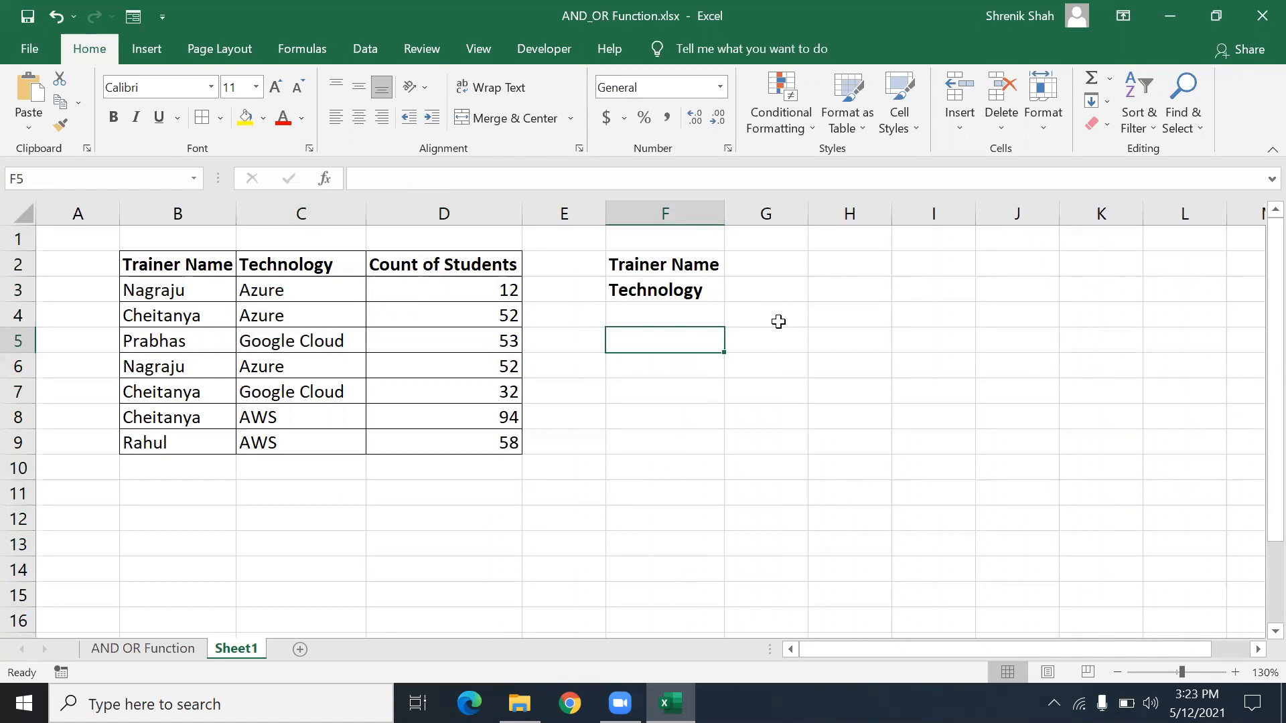
pyautogui.write('Exist?')
pyautogui.press('Tab')
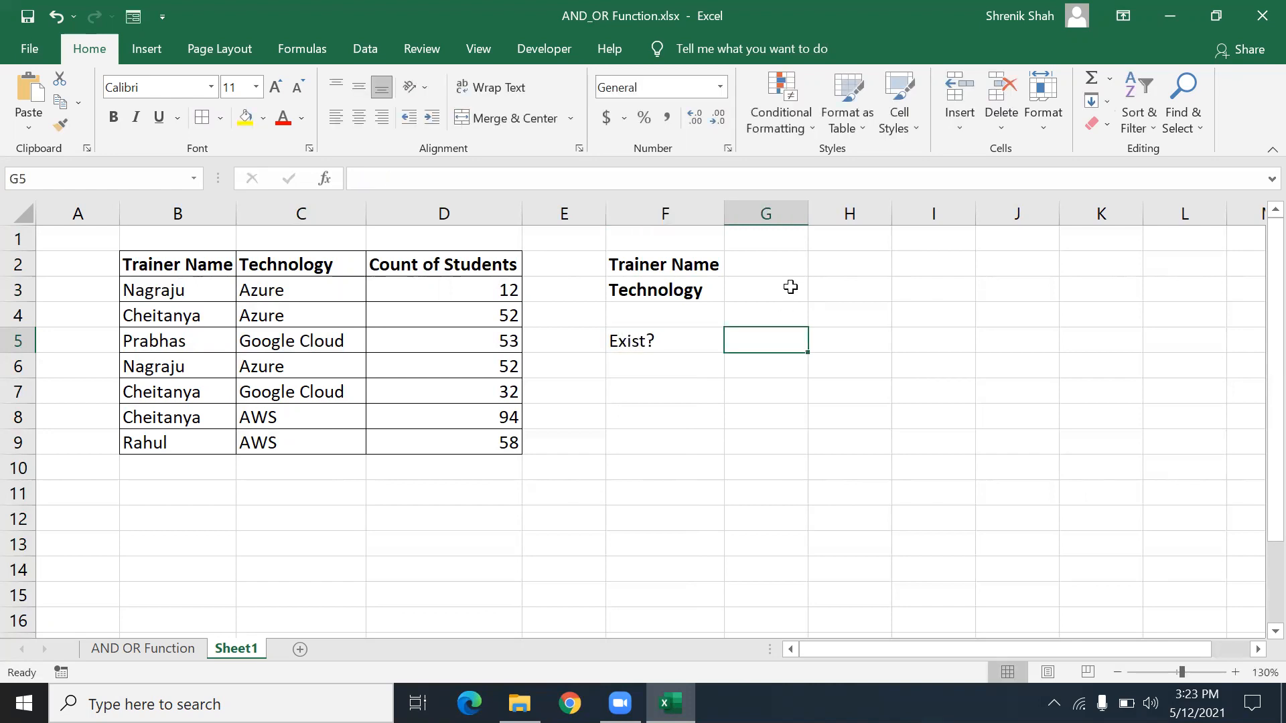
pyautogui.press('Left')
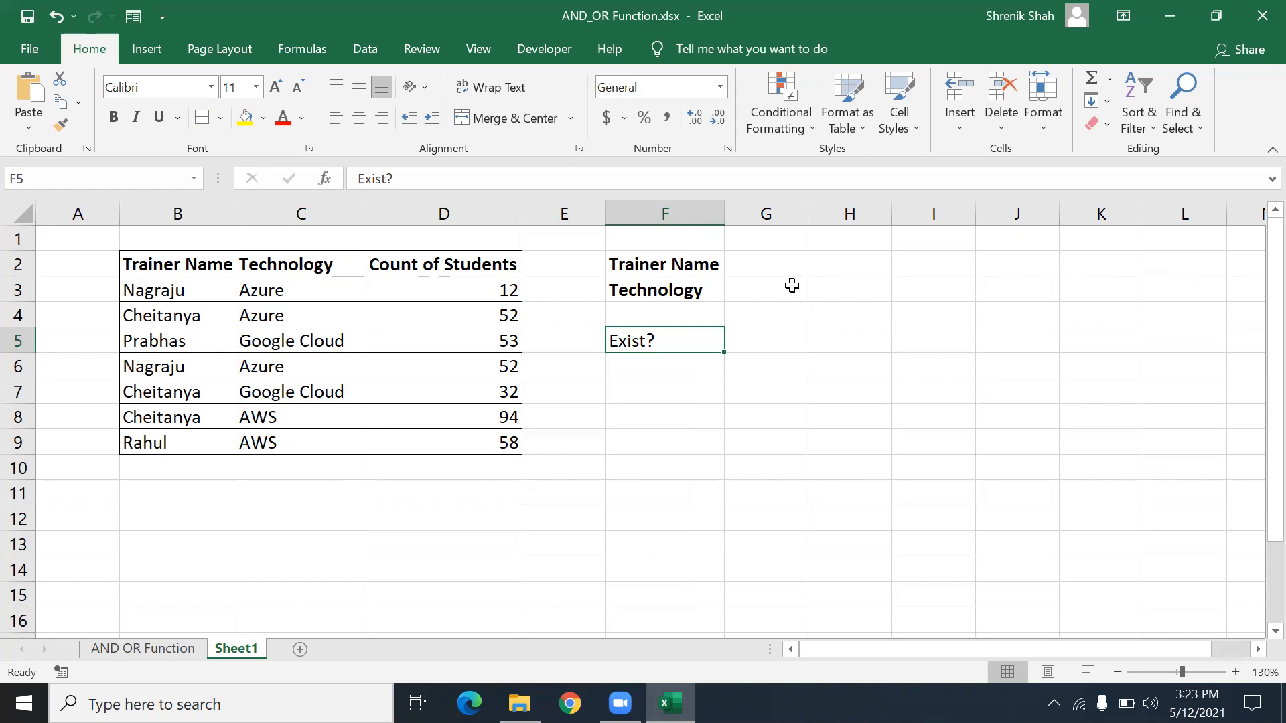
# - Bold the "Exist?" label in F5 and enter the name of the Google Cloud trainer from row 5 in G2
pyautogui.hotkey('ctrl', 'b')
pyautogui.press('Right')
pyautogui.press('Up')
pyautogui.press('Up')
pyautogui.press('Up')
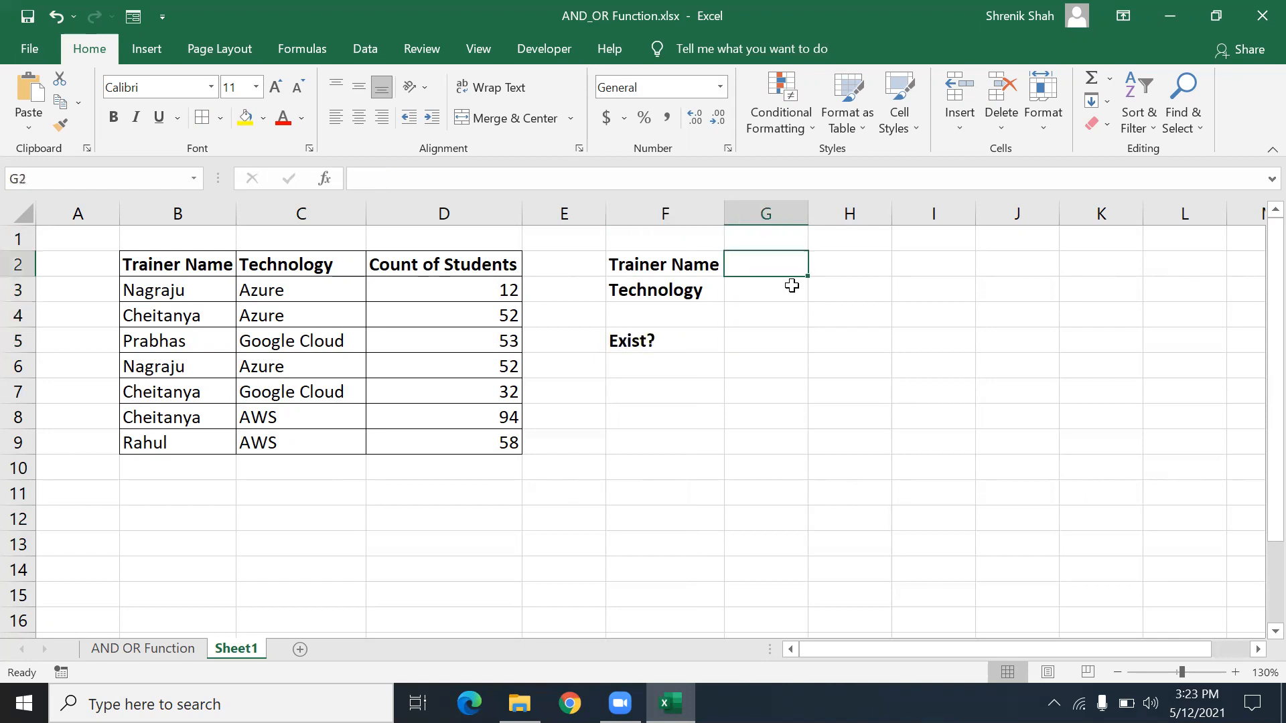
pyautogui.write('Prabhas')
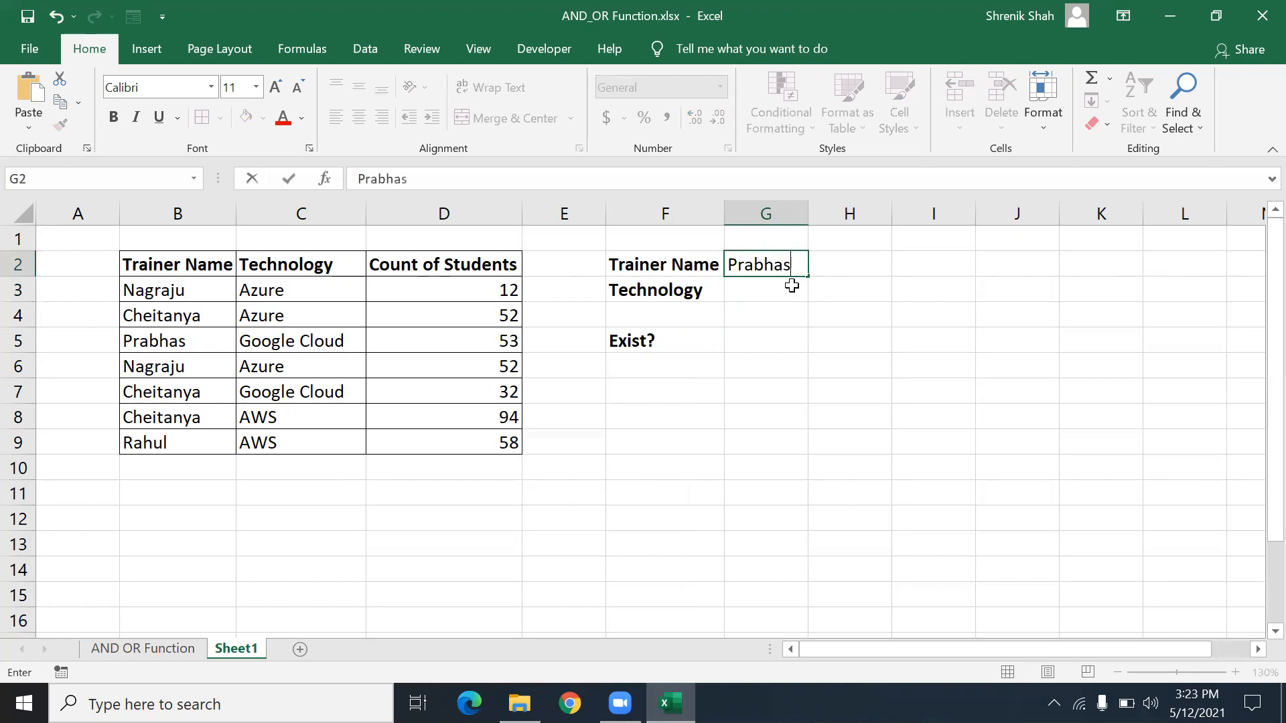
pyautogui.press('Return')
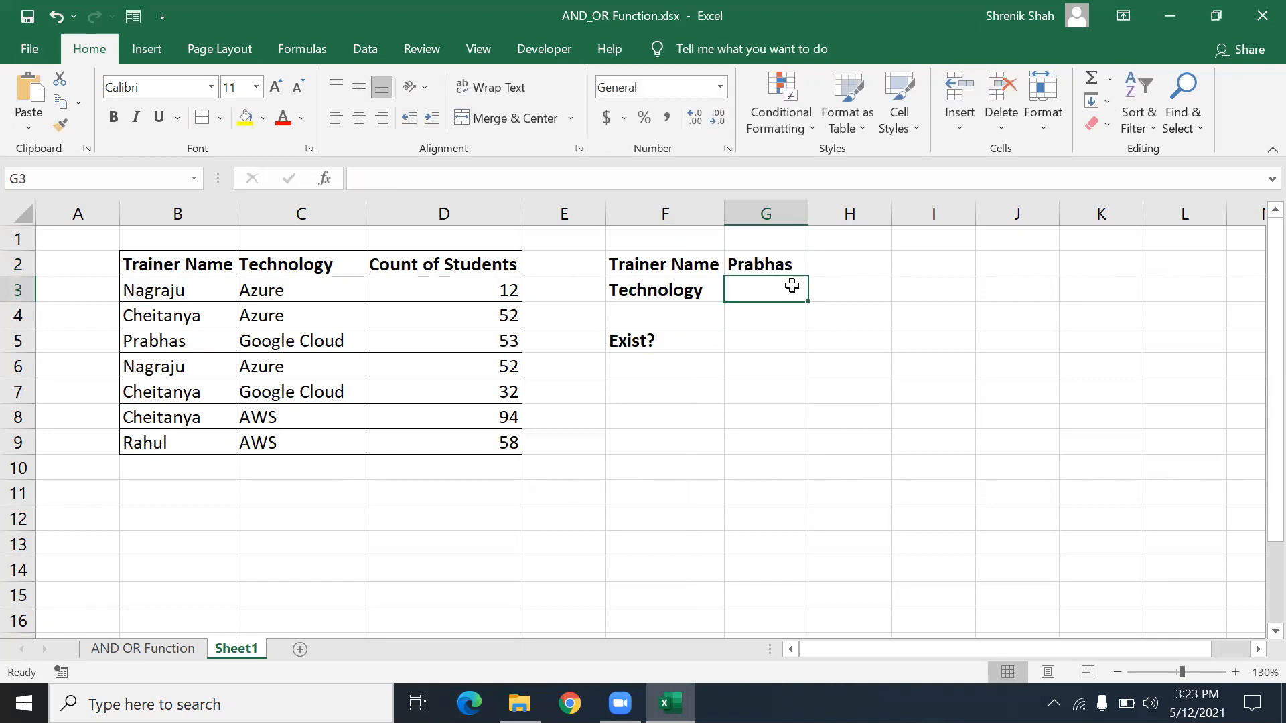
# - Enter Azure as the technology in G3 and compare the lookup values with the trainer names in the table
pyautogui.write('Azure')
pyautogui.press('Return')
pyautogui.press('Up')
pyautogui.hotkey('shift', 'Up')
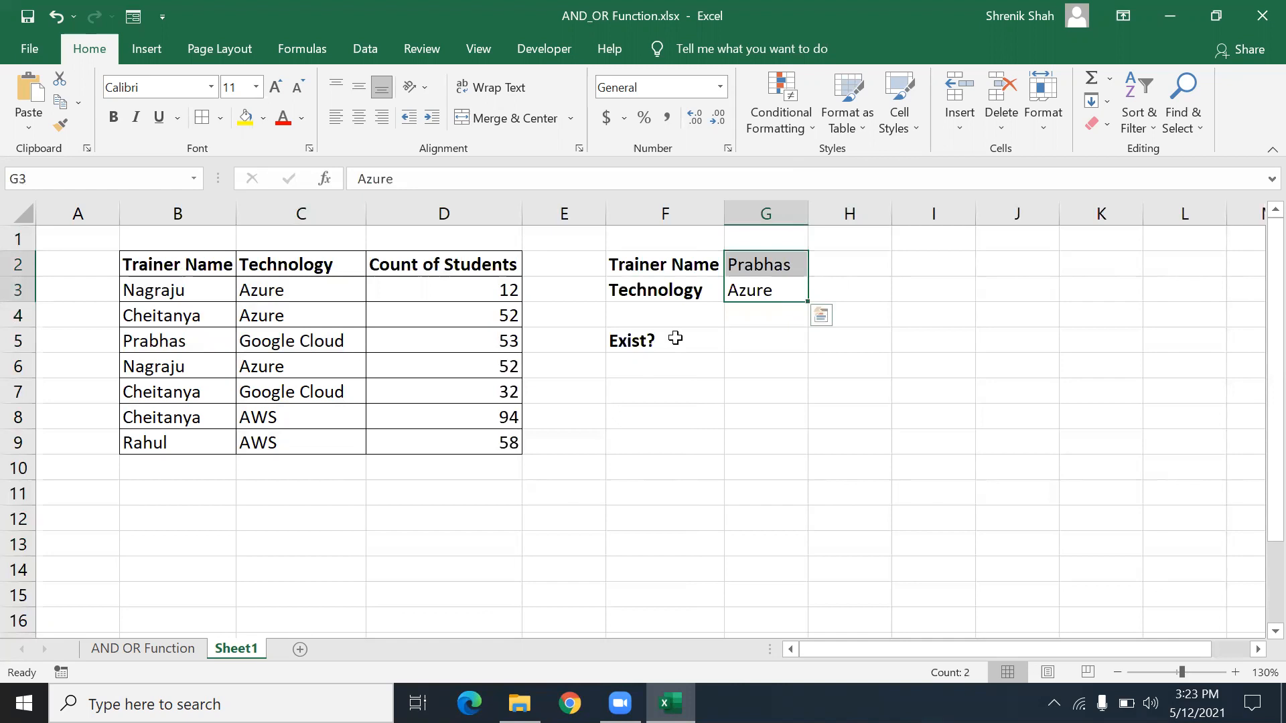
pyautogui.moveTo(231, 295); pyautogui.dragTo(218, 492)
pyautogui.click(601, 436)
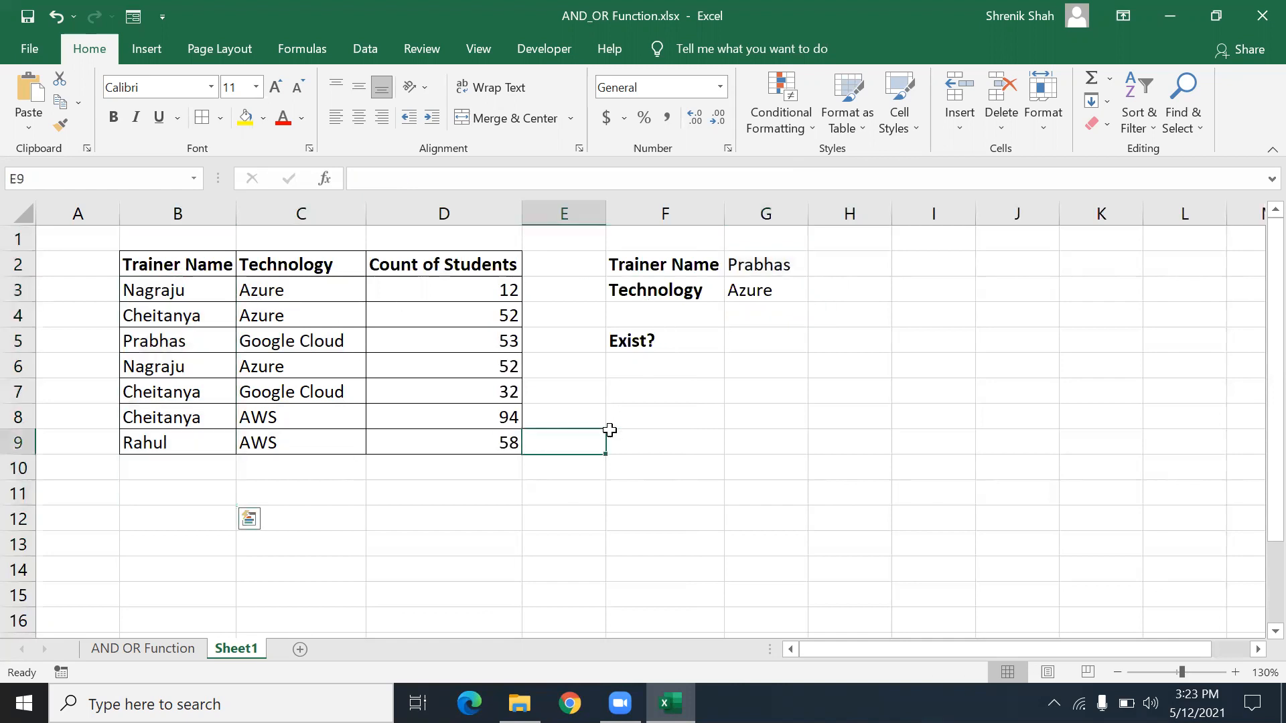
# - Try starting an IF formula in G5 with the logical test G2=B3:B9
pyautogui.click(752, 343)
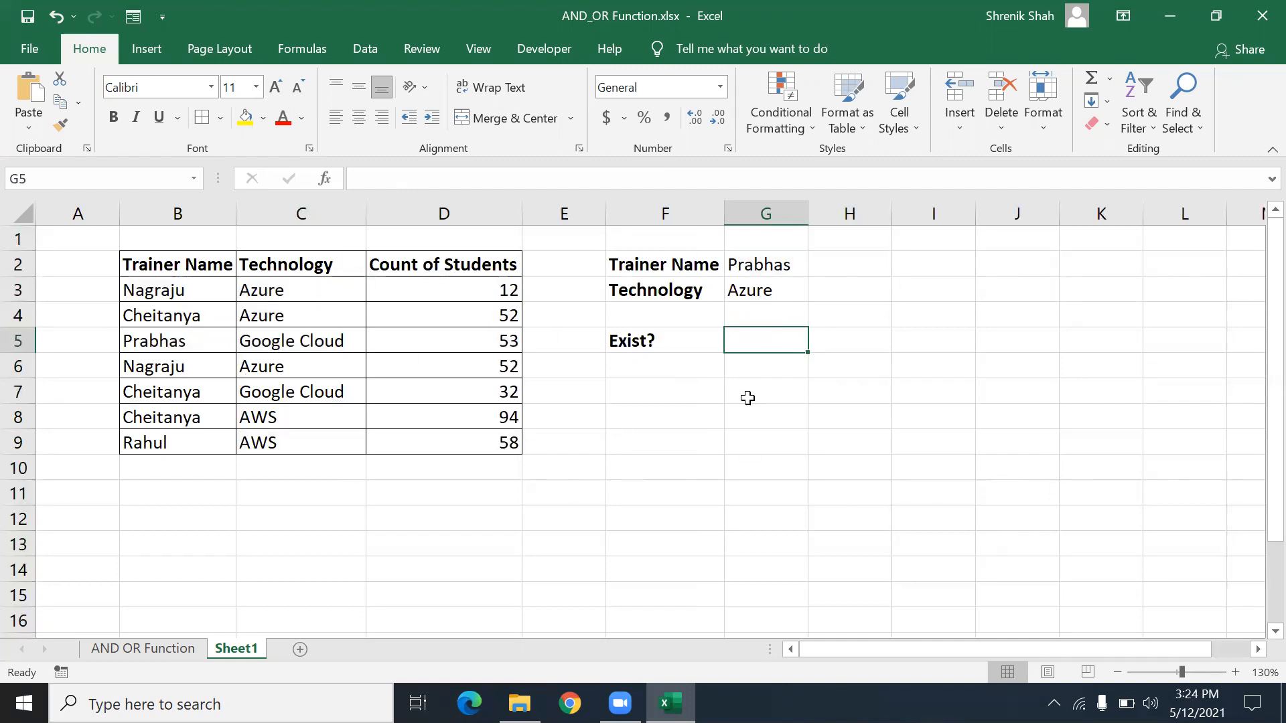
pyautogui.moveTo(755, 352); pyautogui.dragTo(758, 345)
pyautogui.write('=IF(')
pyautogui.press('Up')
pyautogui.press('Up')
pyautogui.press('Up')
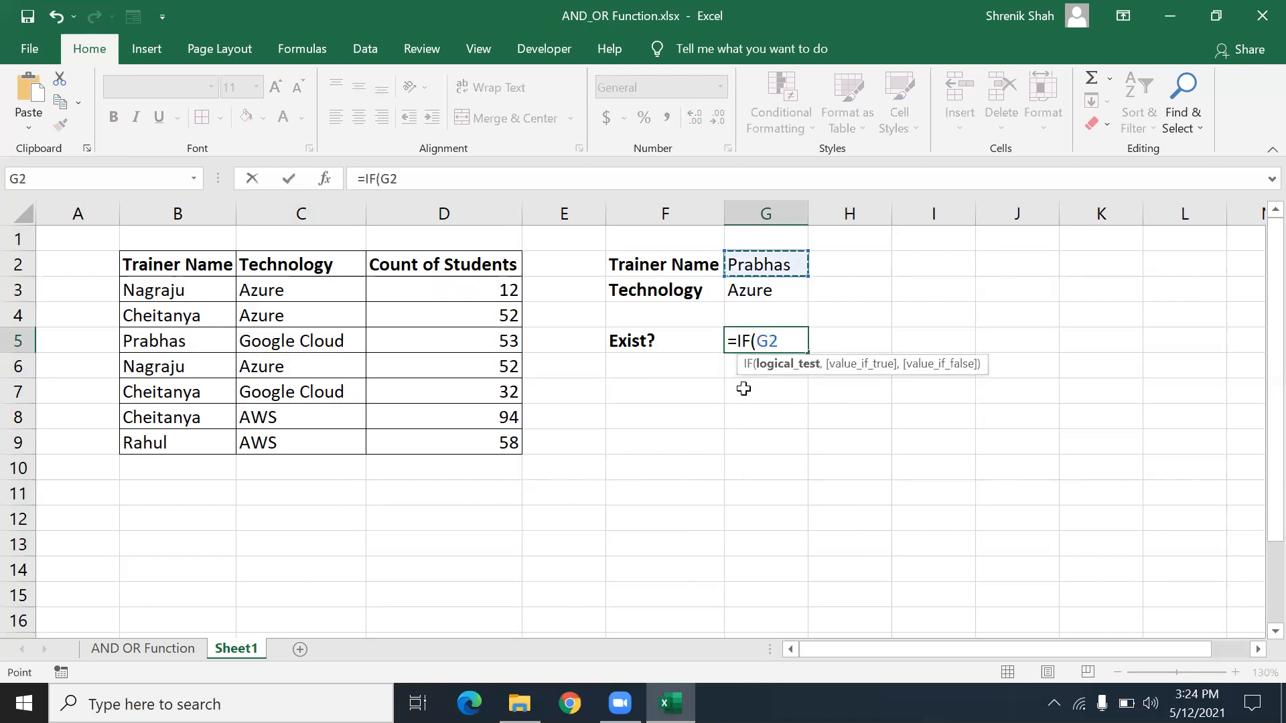
pyautogui.write('=')
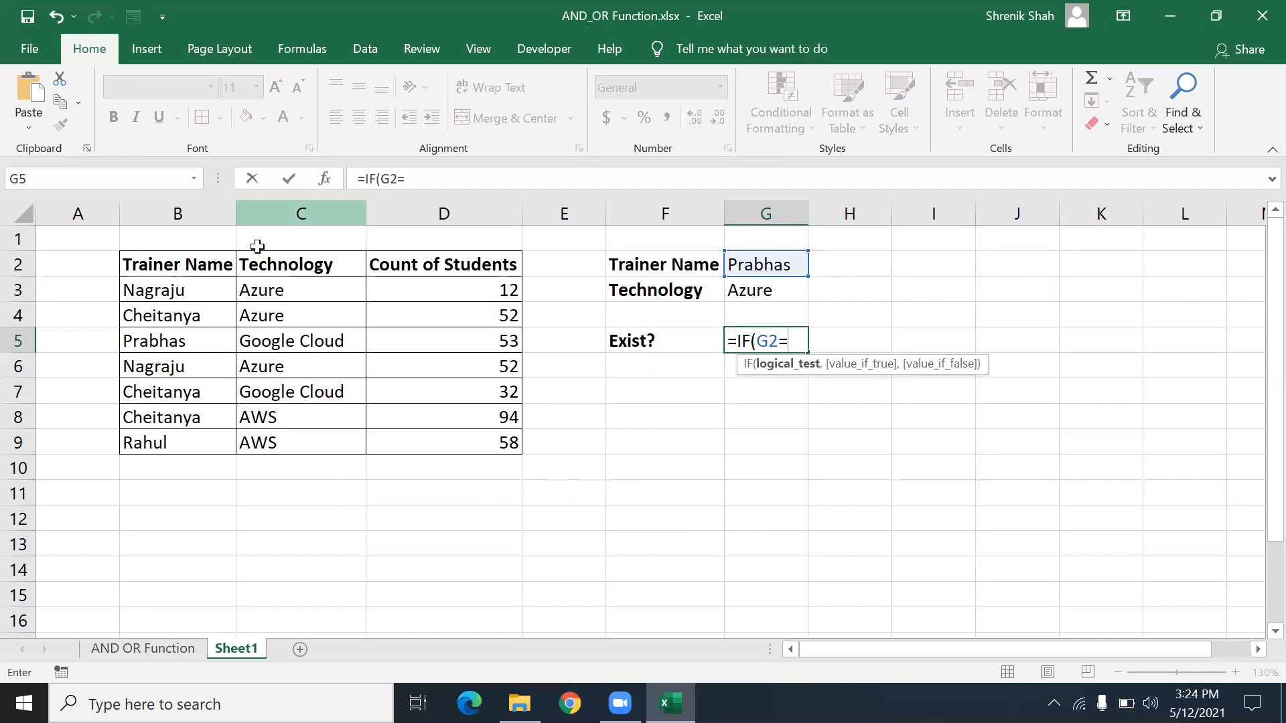
pyautogui.moveTo(177, 290); pyautogui.dragTo(147, 445)
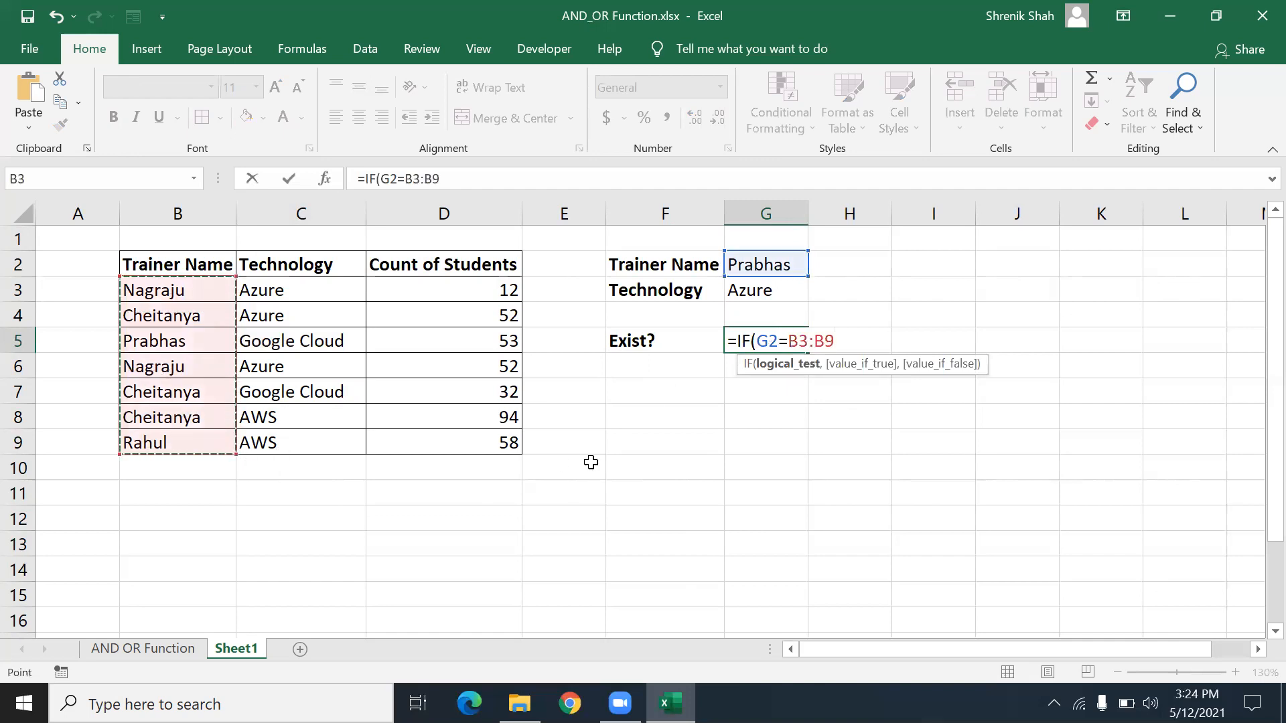
pyautogui.write(',')
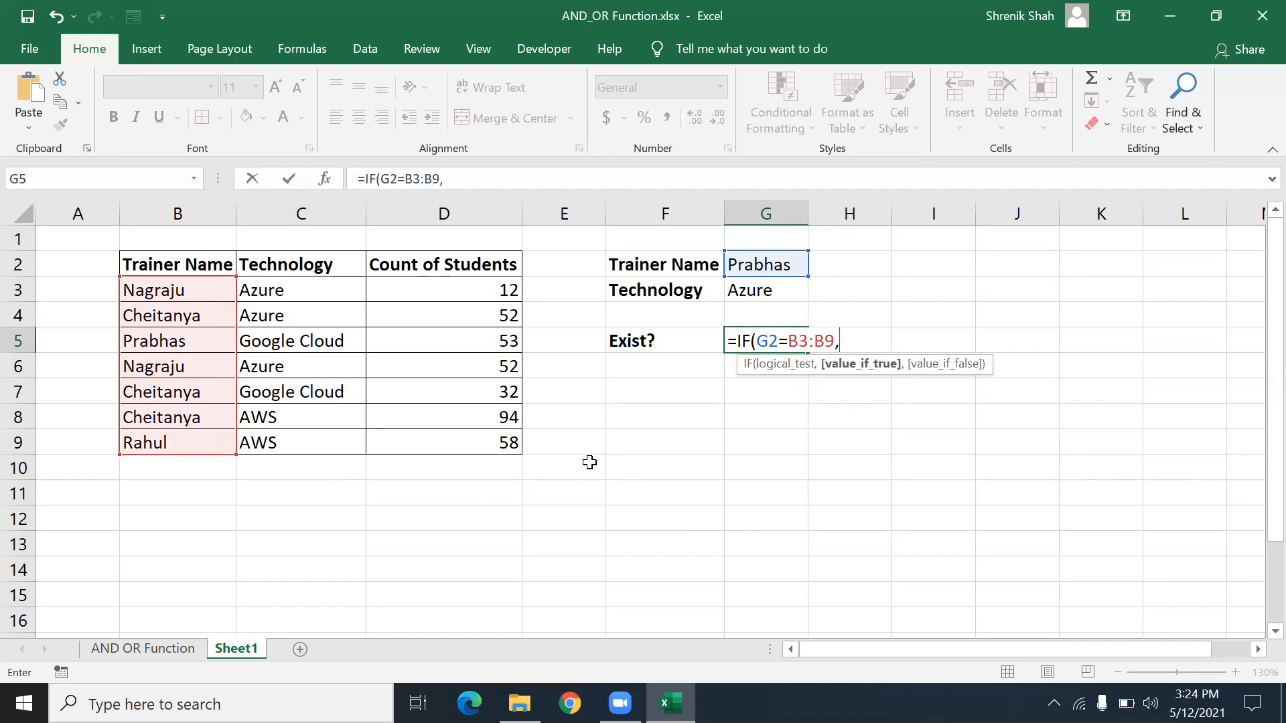
# - Try nesting a second IF with the test G3=C3:C9 as the value-if-true argument in G5
pyautogui.click(782, 287)
pyautogui.write('=')
pyautogui.press('BackSpace')
pyautogui.press('BackSpace')
pyautogui.press('BackSpace')
pyautogui.write('IF(')
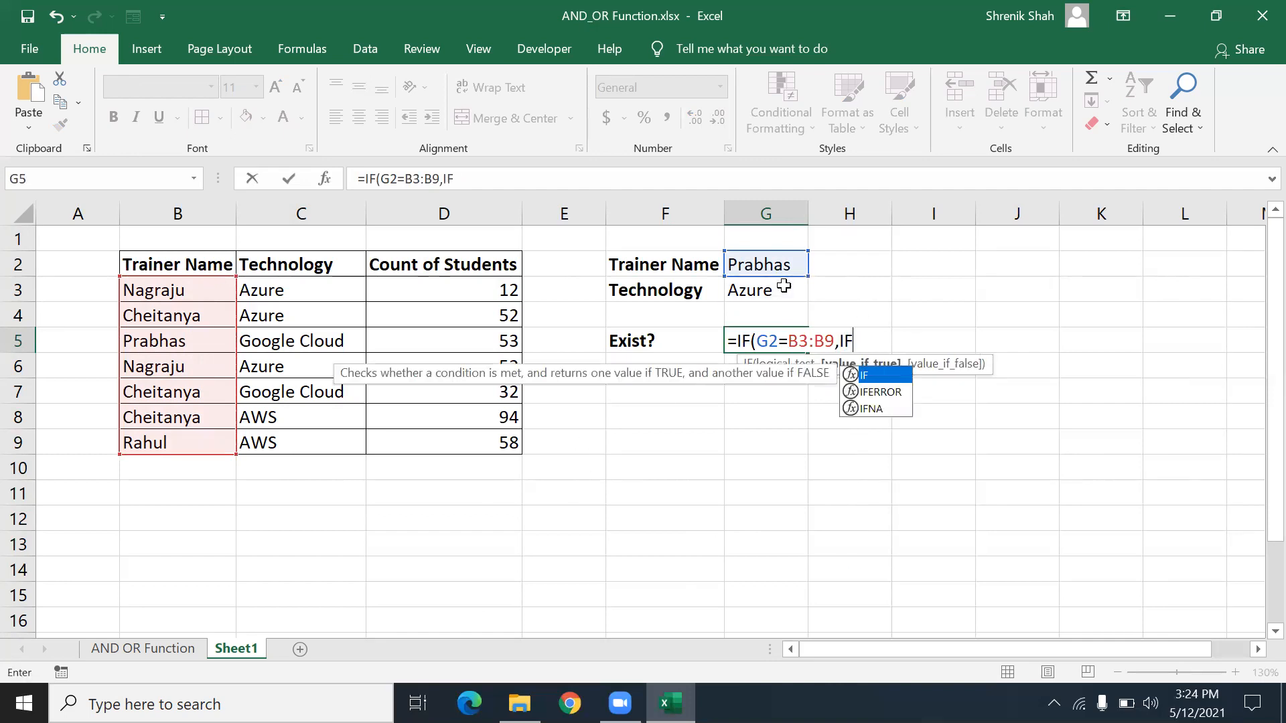
pyautogui.click(771, 294)
pyautogui.write('=')
pyautogui.click(295, 293)
pyautogui.moveTo(294, 368); pyautogui.dragTo(293, 445)
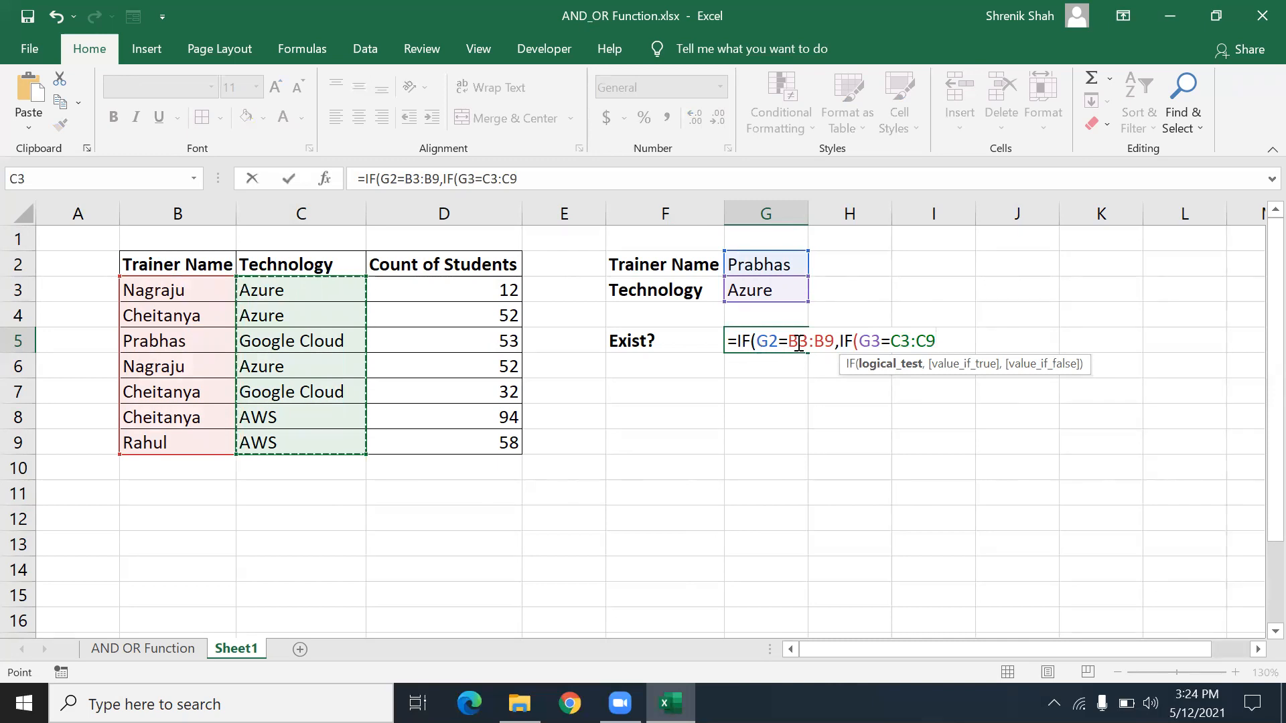
# - Evaluate the G2=B3:B9 condition inside the G5 formula, then restore the cell references
pyautogui.moveTo(758, 343); pyautogui.dragTo(836, 343)
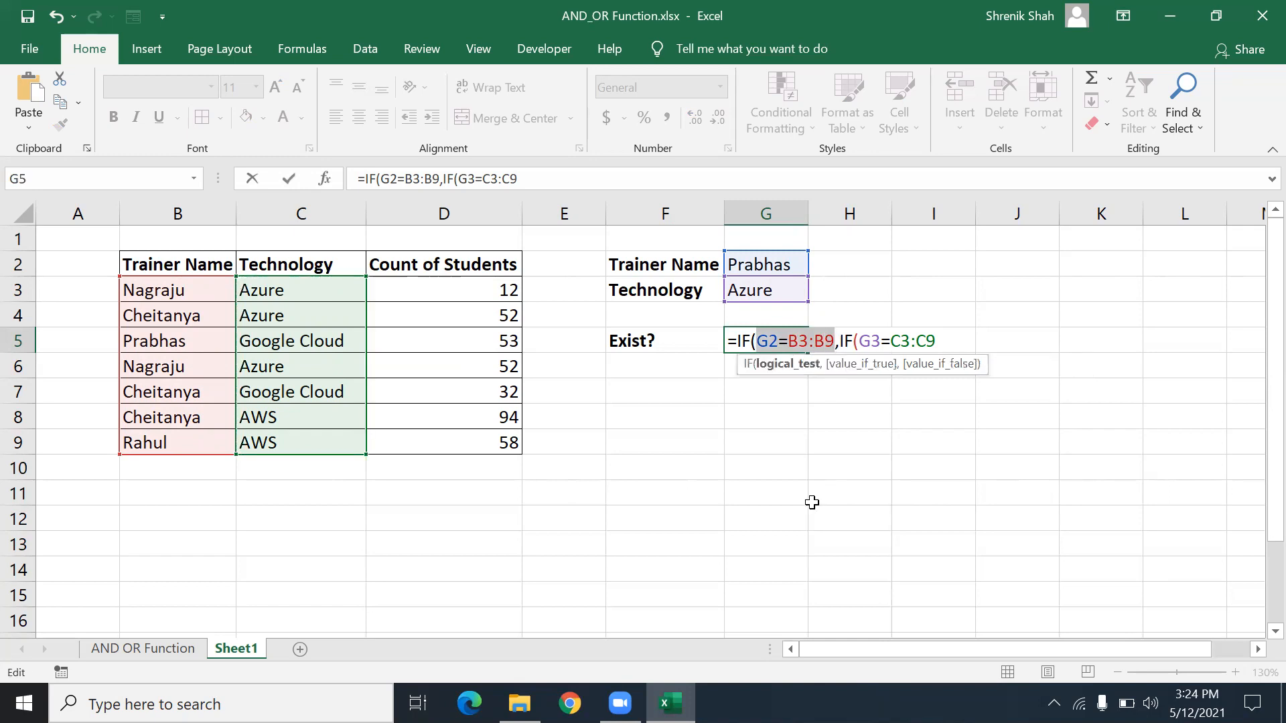
pyautogui.press('F9')
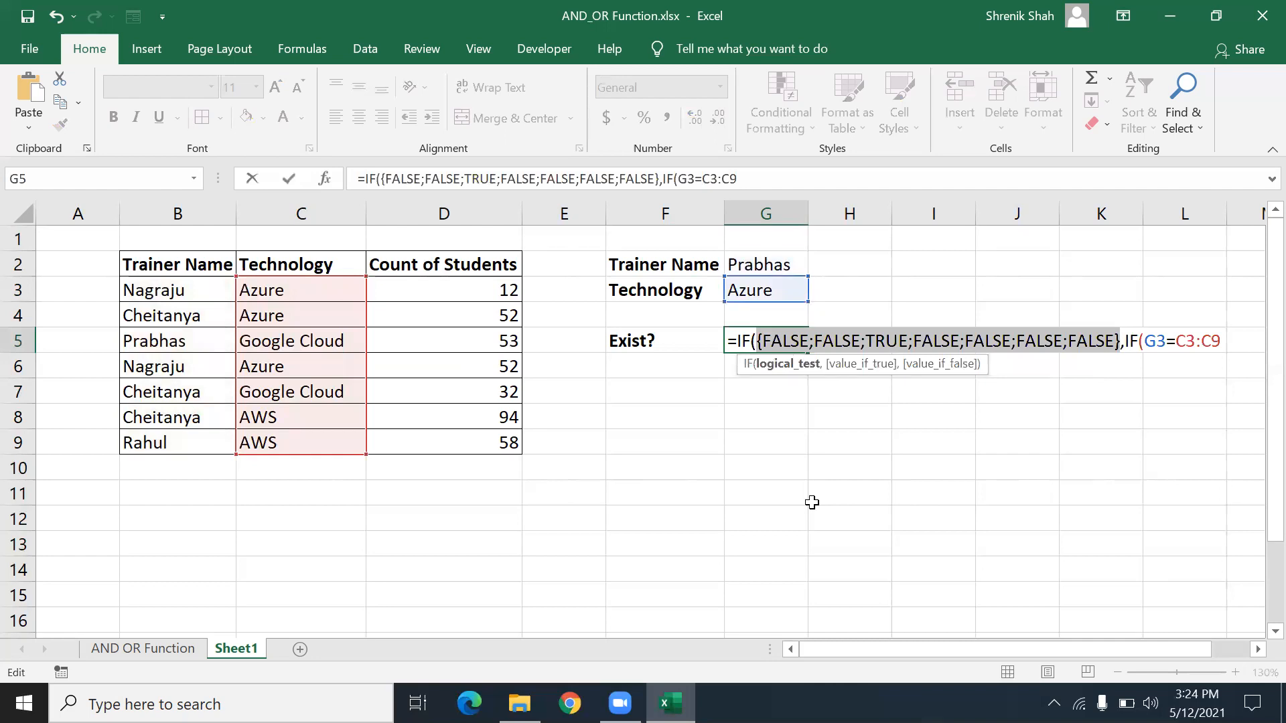
pyautogui.hotkey('ctrl', 'z')
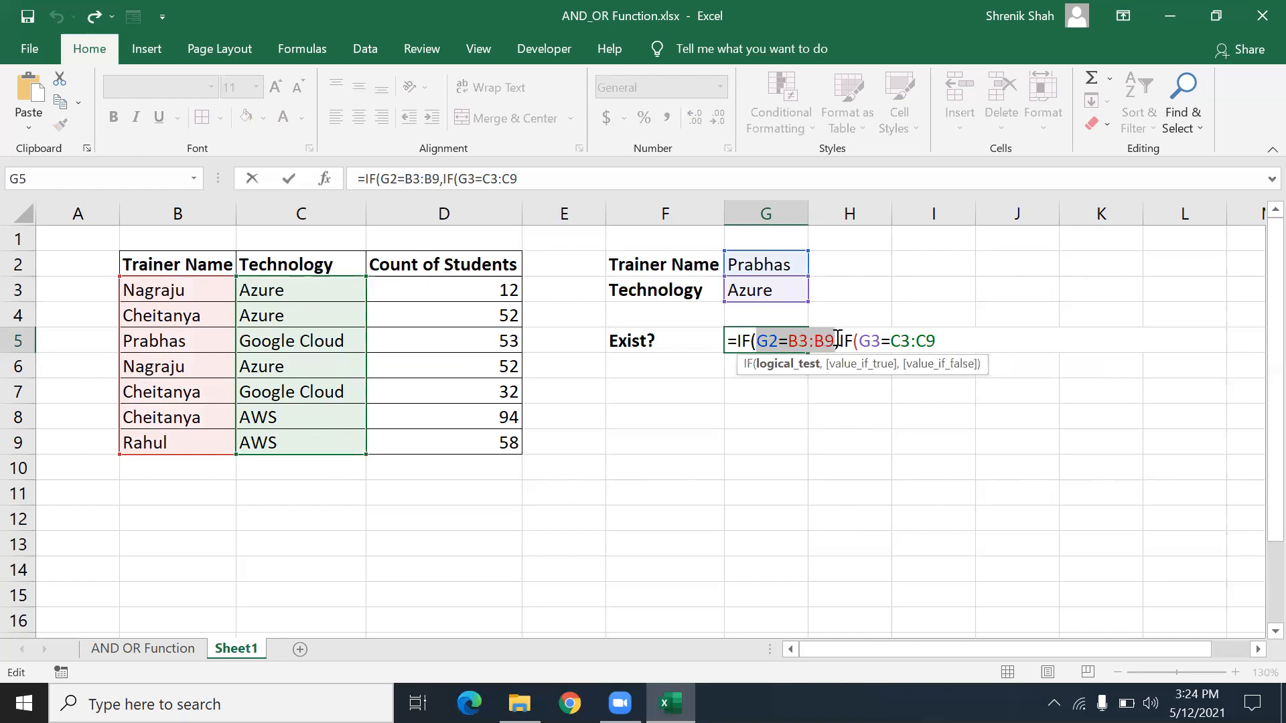
# - Erase the unfinished nested IF expression from G5, keeping only the equals sign
pyautogui.click(942, 343)
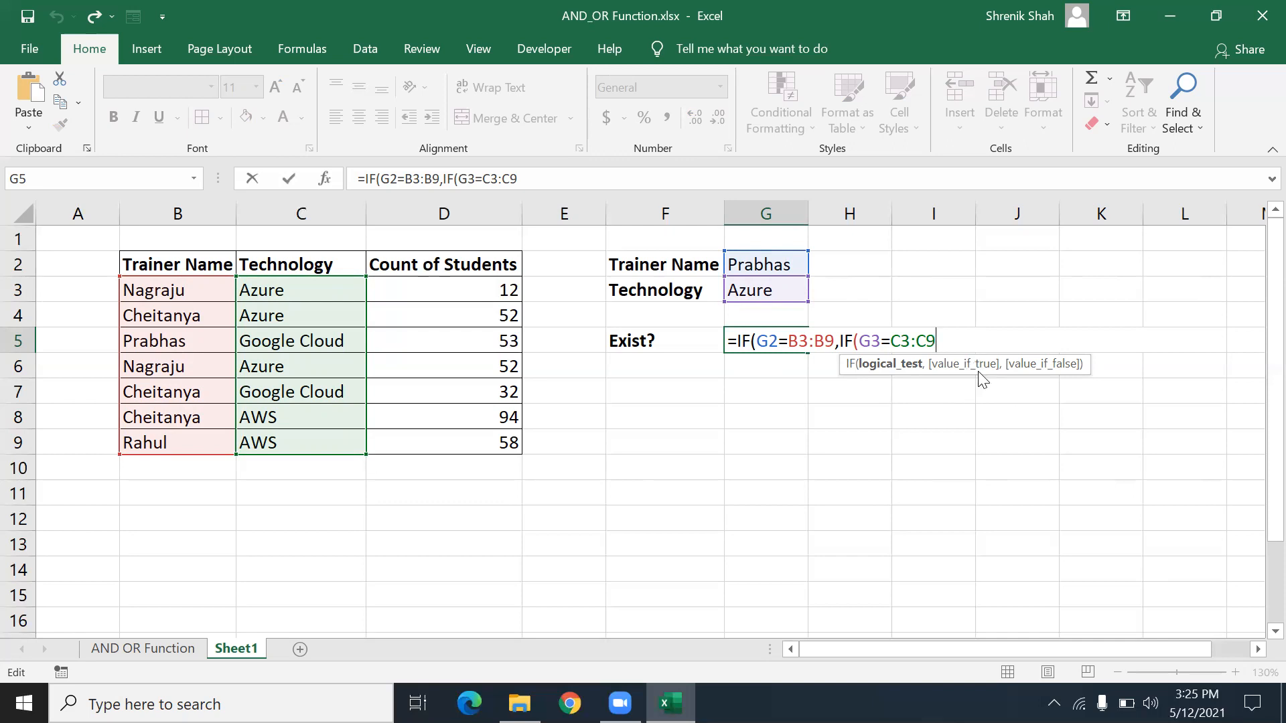
pyautogui.press('BackSpace')
pyautogui.press('BackSpace')
pyautogui.press('BackSpace')
pyautogui.press('BackSpace')
pyautogui.press('BackSpace')
pyautogui.press('BackSpace')
pyautogui.press('BackSpace')
pyautogui.press('BackSpace')
pyautogui.press('BackSpace')
pyautogui.press('BackSpace')
pyautogui.press('BackSpace')
pyautogui.press('BackSpace')
pyautogui.press('BackSpace')
pyautogui.press('BackSpace')
pyautogui.press('BackSpace')
pyautogui.press('BackSpace')
pyautogui.press('BackSpace')
pyautogui.press('BackSpace')
pyautogui.press('BackSpace')
pyautogui.press('BackSpace')
pyautogui.press('BackSpace')
pyautogui.press('BackSpace')
pyautogui.press('BackSpace')
pyautogui.press('BackSpace')
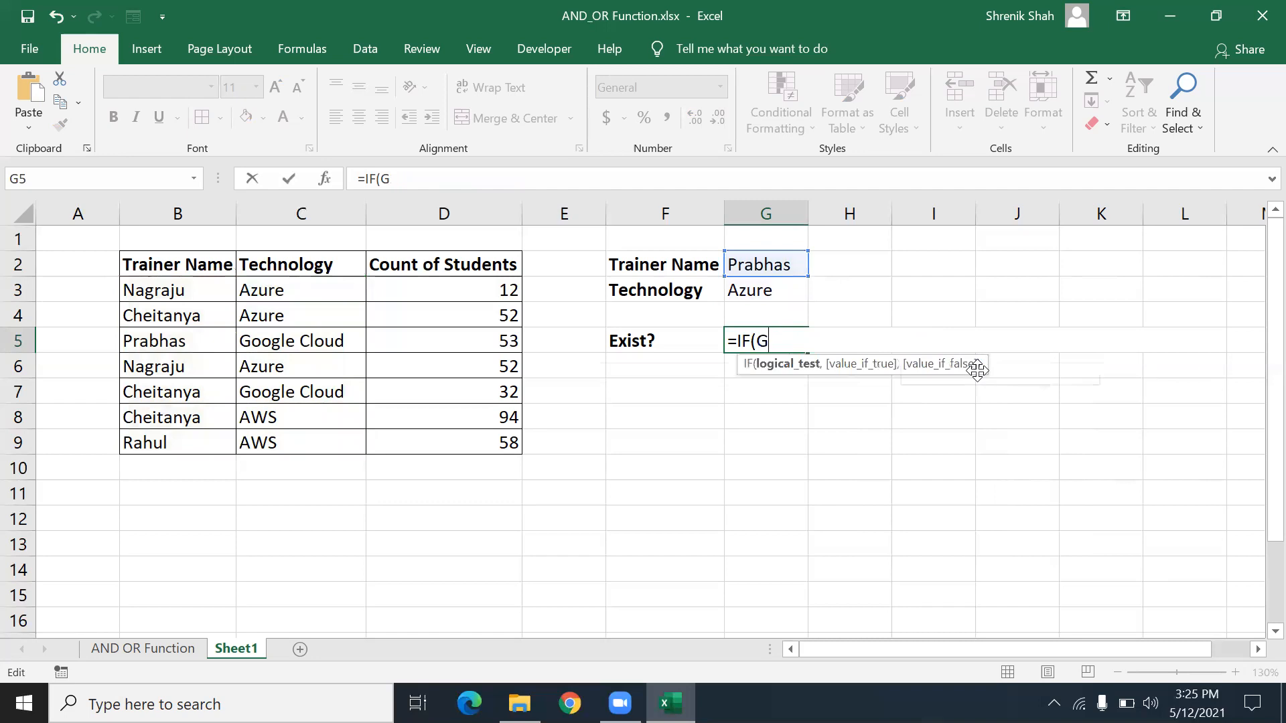
# - Start an AND formula in G5 with G2=B3:B9 as its first condition
pyautogui.write('AND')
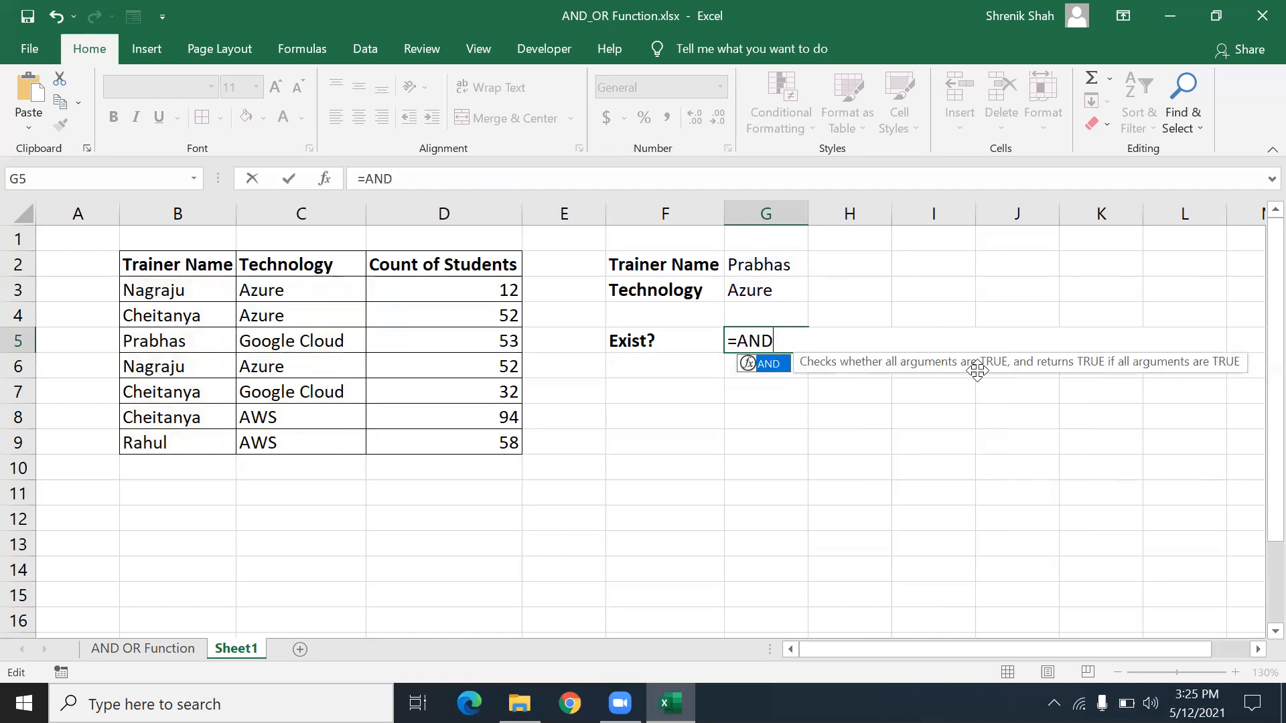
pyautogui.write('(')
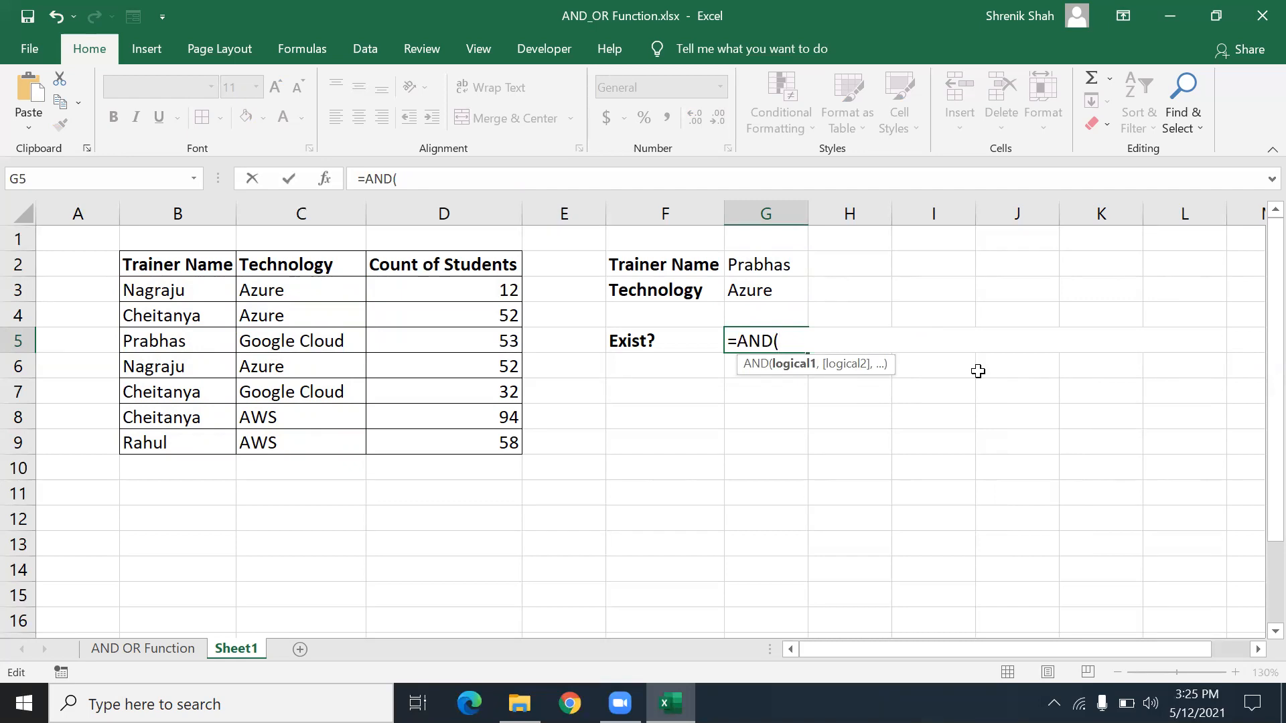
pyautogui.click(801, 260)
pyautogui.write('=')
pyautogui.moveTo(189, 296); pyautogui.dragTo(192, 439)
pyautogui.write(',')
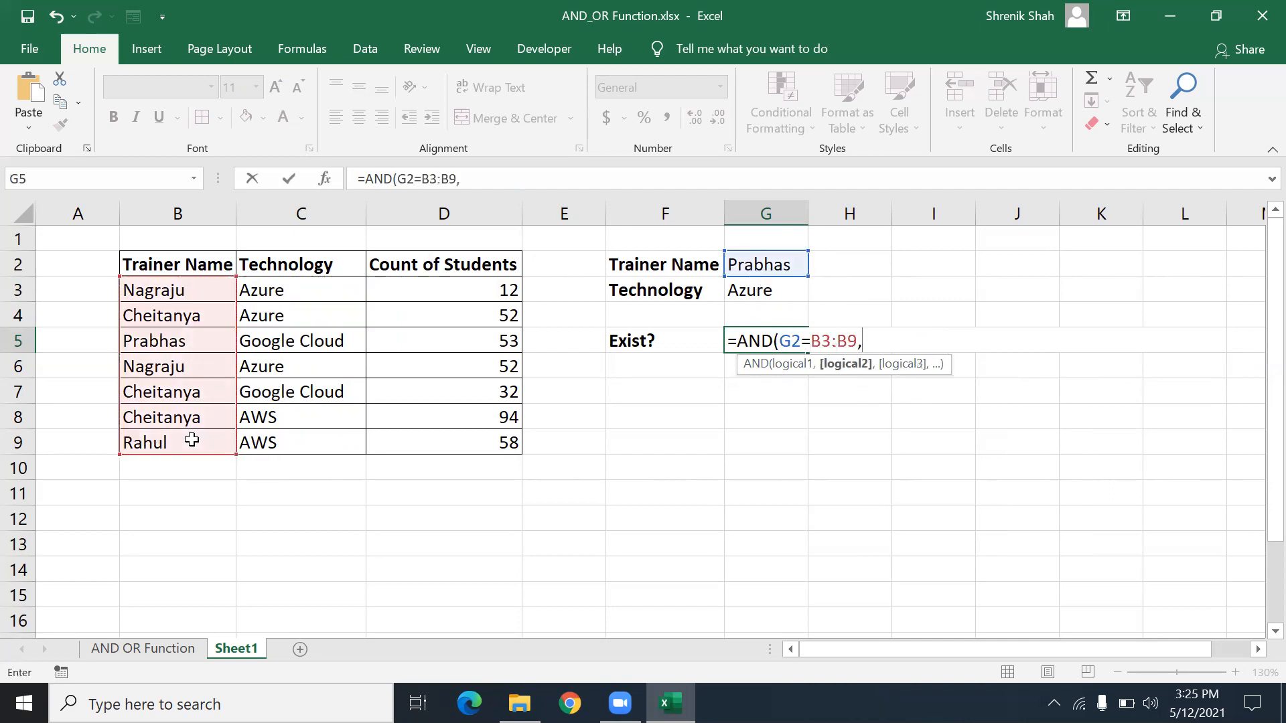
# - Add G3=C3:C9 as the second AND condition and complete the formula in G5
pyautogui.click(764, 288)
pyautogui.write('=')
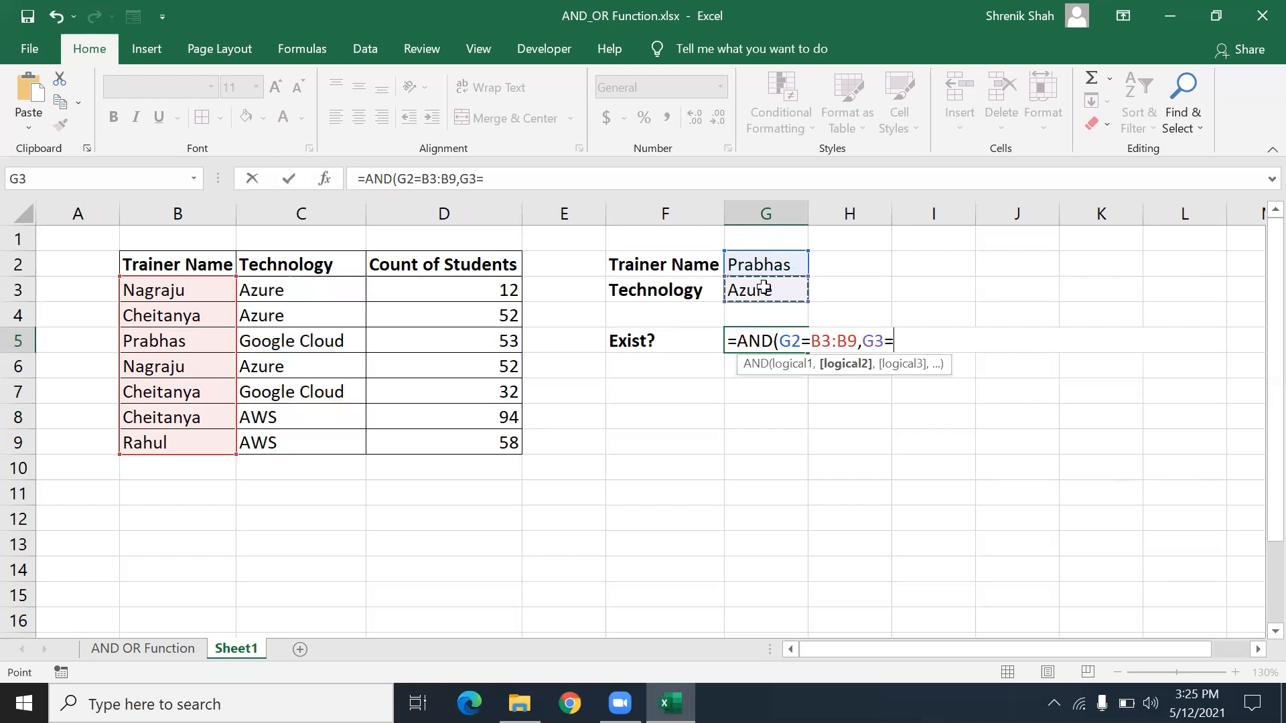
pyautogui.moveTo(320, 290); pyautogui.dragTo(321, 447)
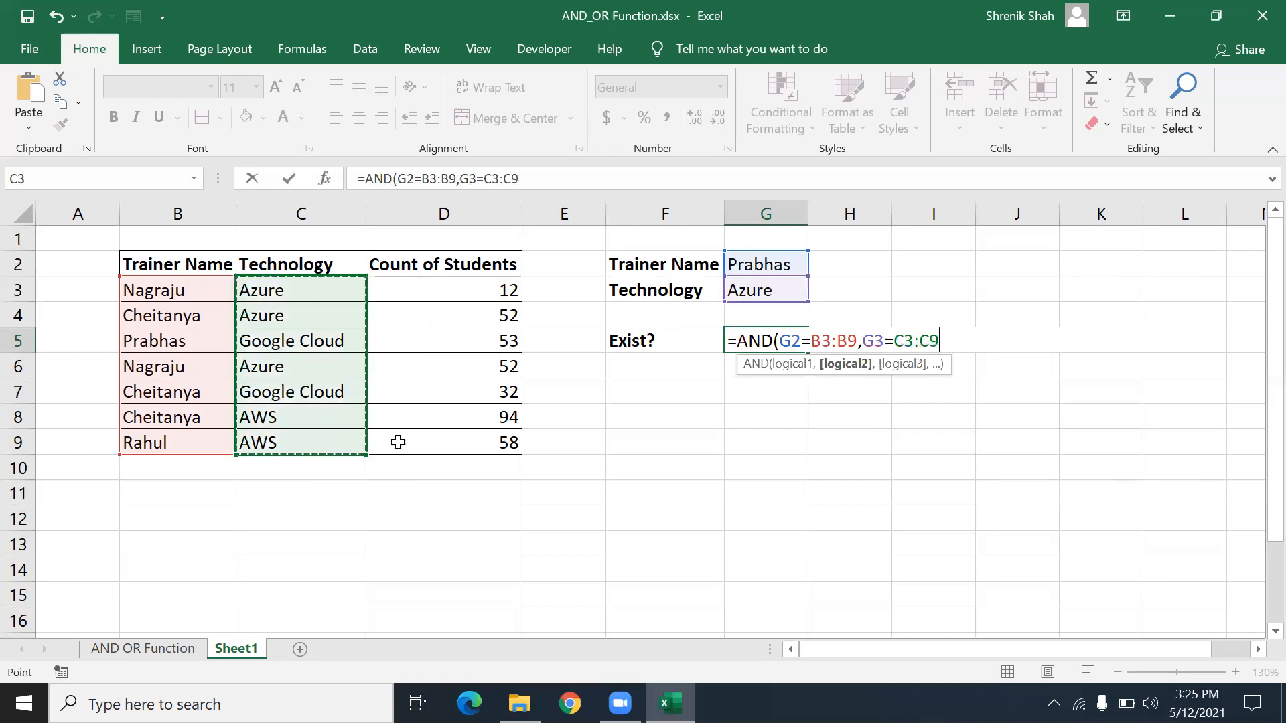
pyautogui.write(')')
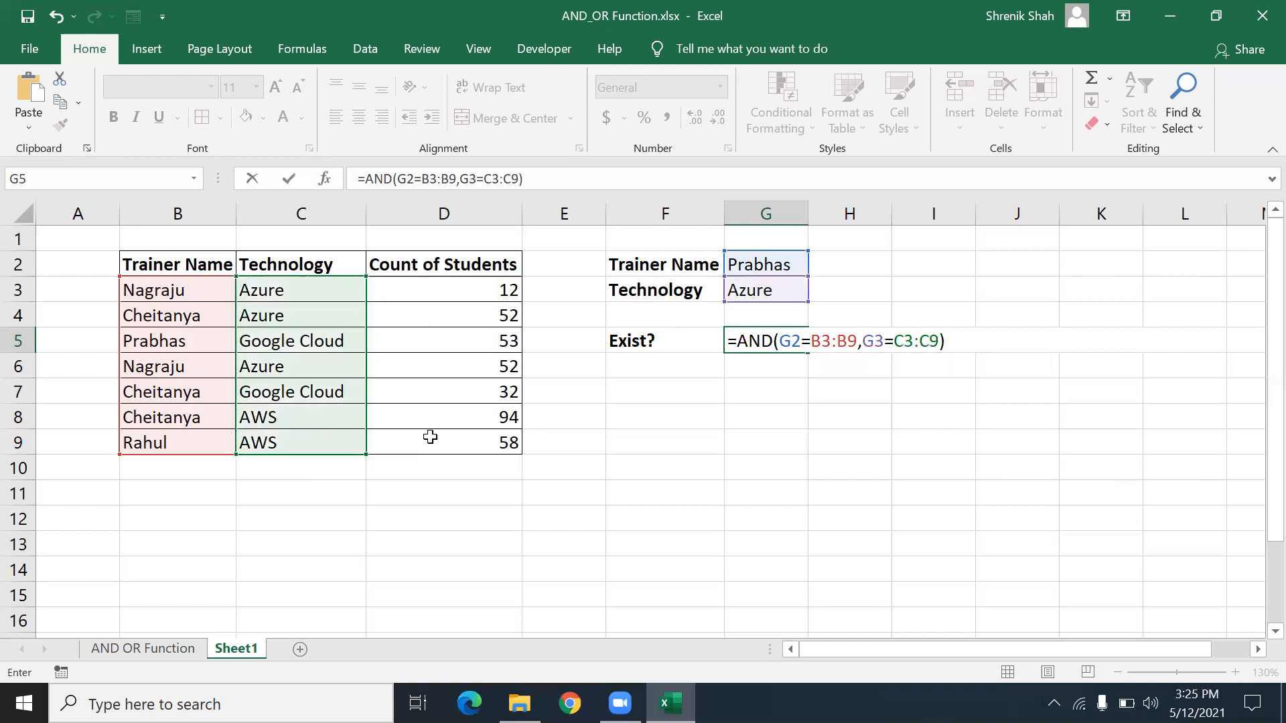
pyautogui.press('Return')
pyautogui.press('Up')
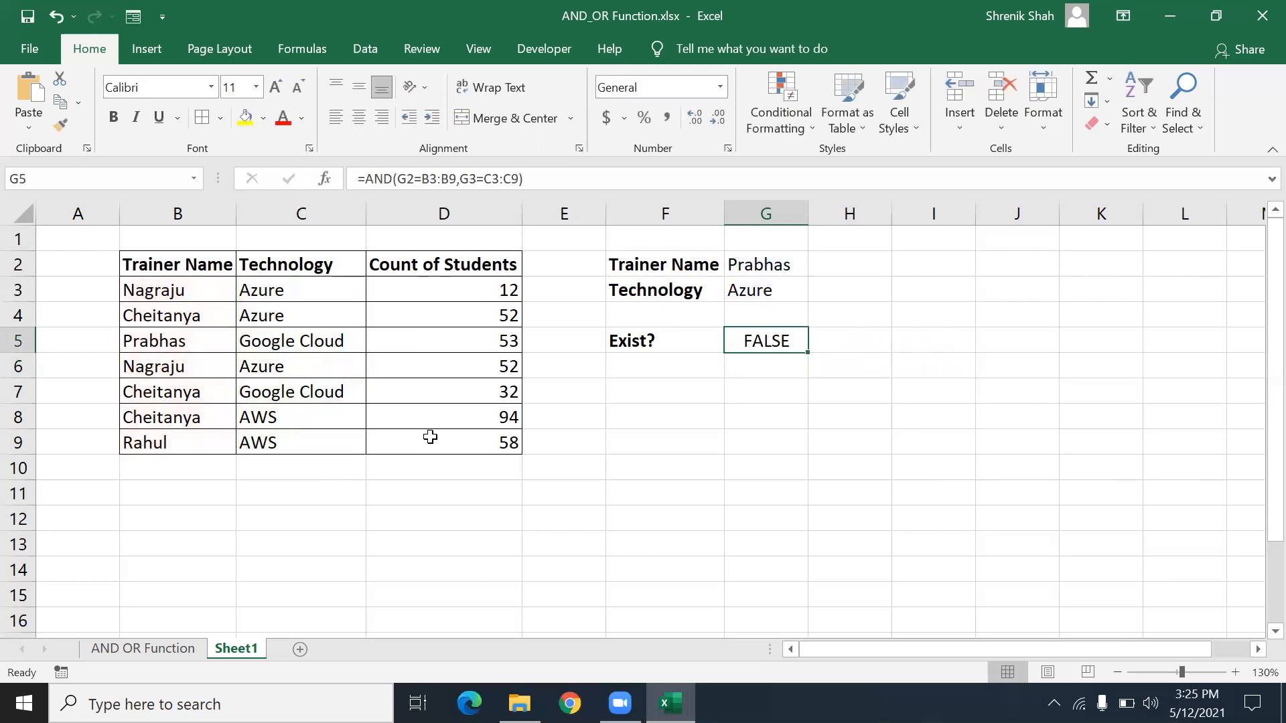
# - Change the technology in G3 to Google Cloud
pyautogui.press('Up')
pyautogui.press('Up')
pyautogui.write('Google CLoud')
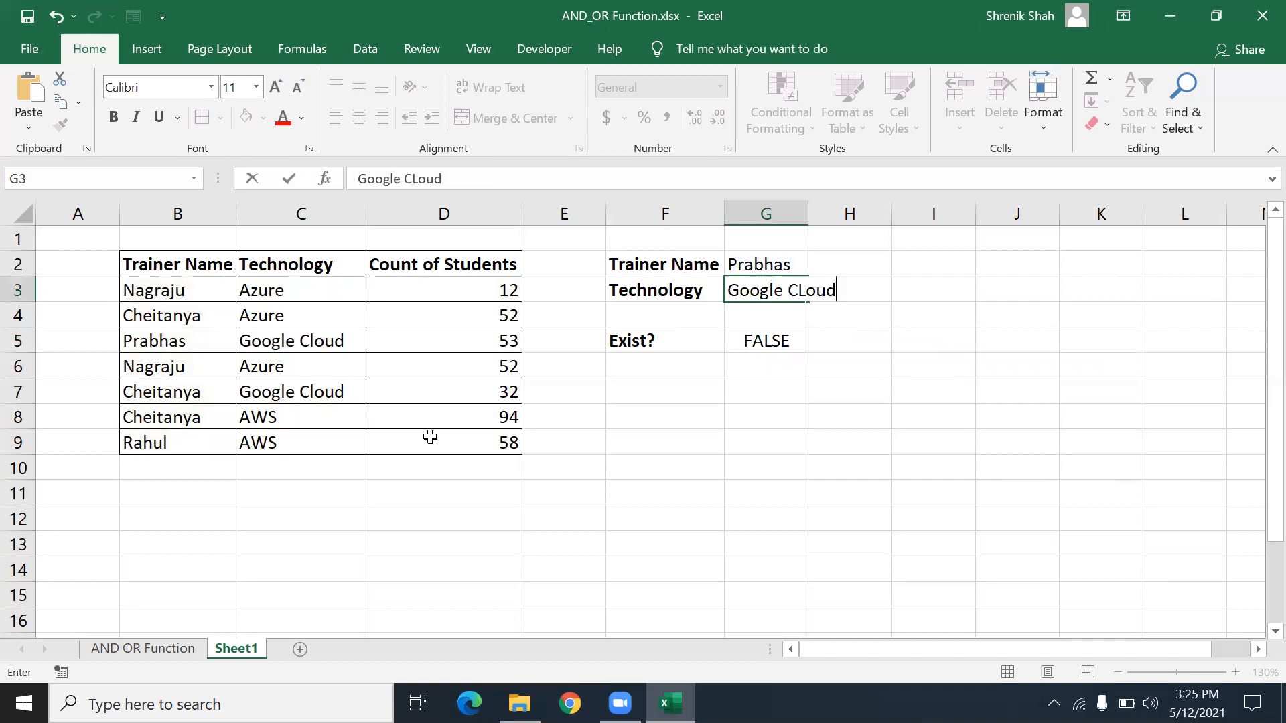
pyautogui.press('BackSpace')
pyautogui.press('BackSpace')
pyautogui.press('BackSpace')
pyautogui.press('BackSpace')
pyautogui.write('loud')
pyautogui.press('Return')
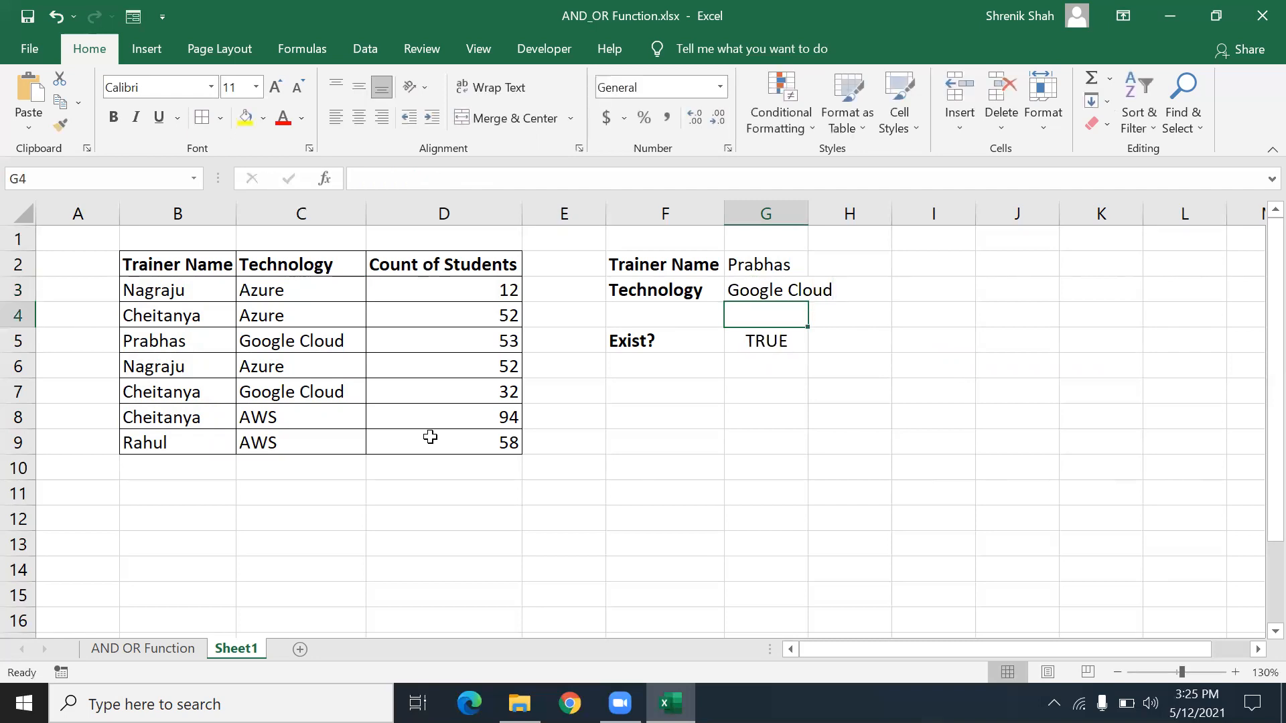
# - Examine the lookup values in G2 and G3 and the conditions of the AND formula in G5
pyautogui.press('Up')
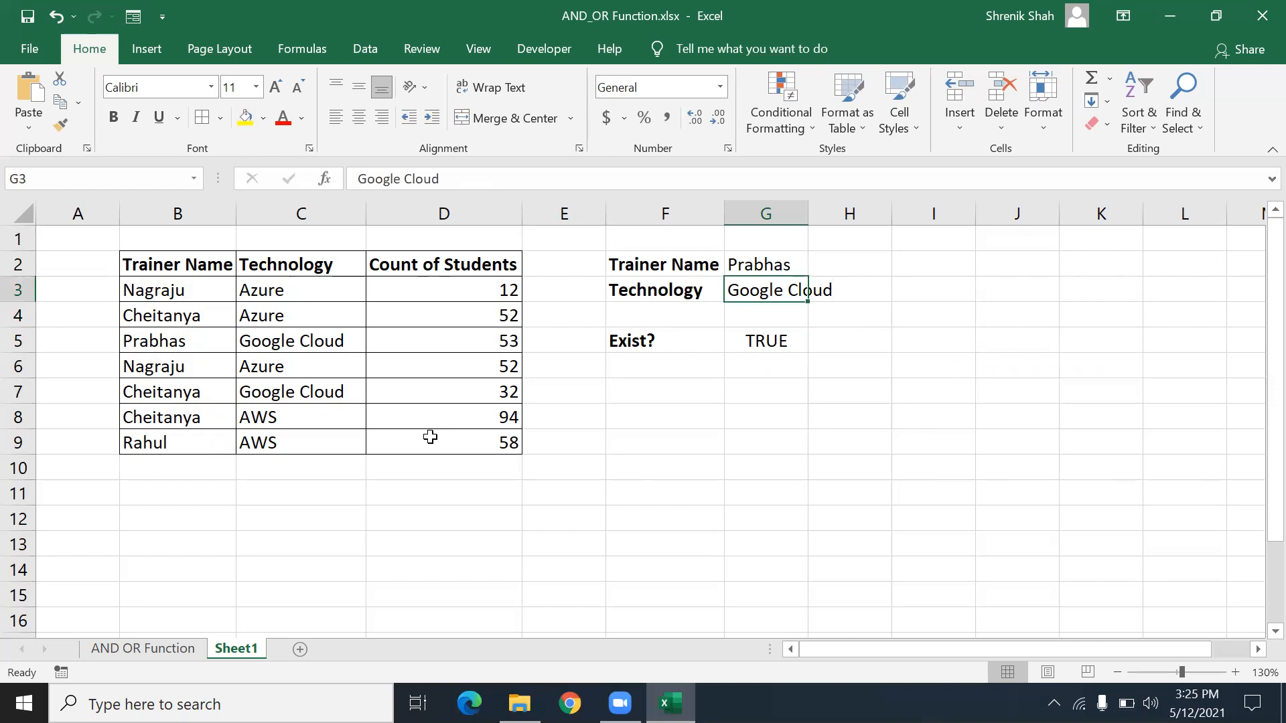
pyautogui.press('Up')
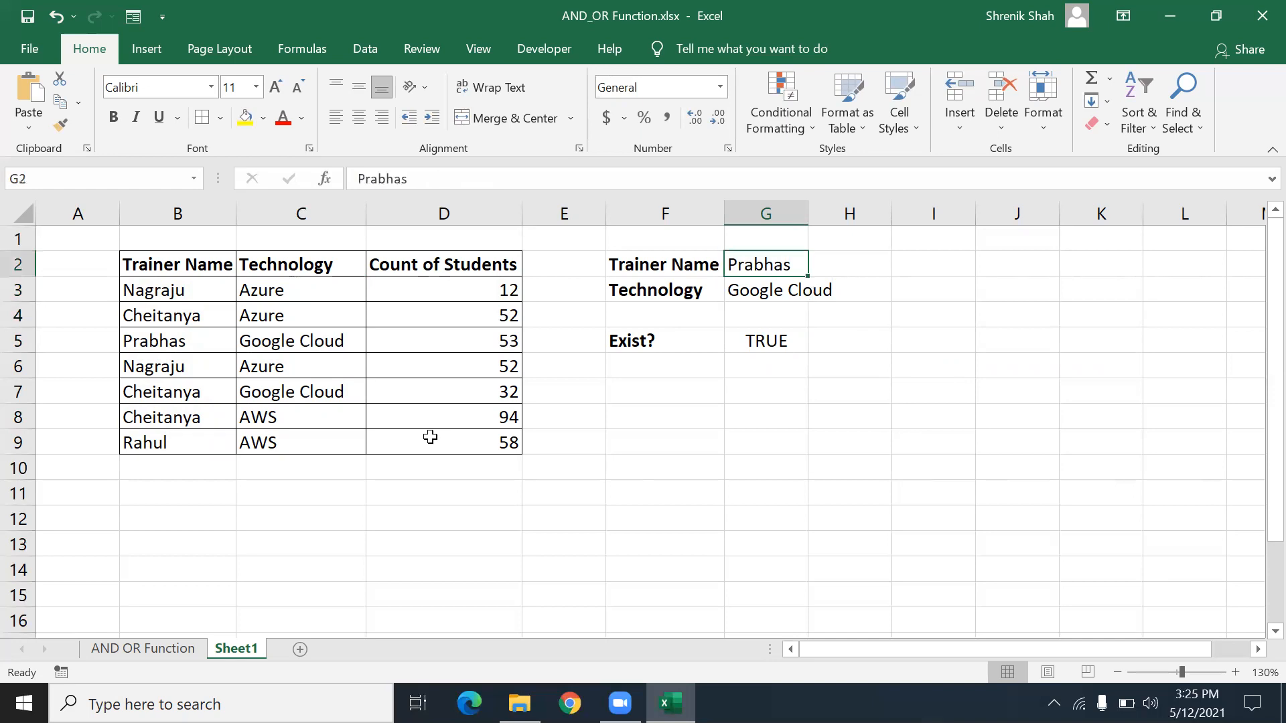
pyautogui.click(784, 348)
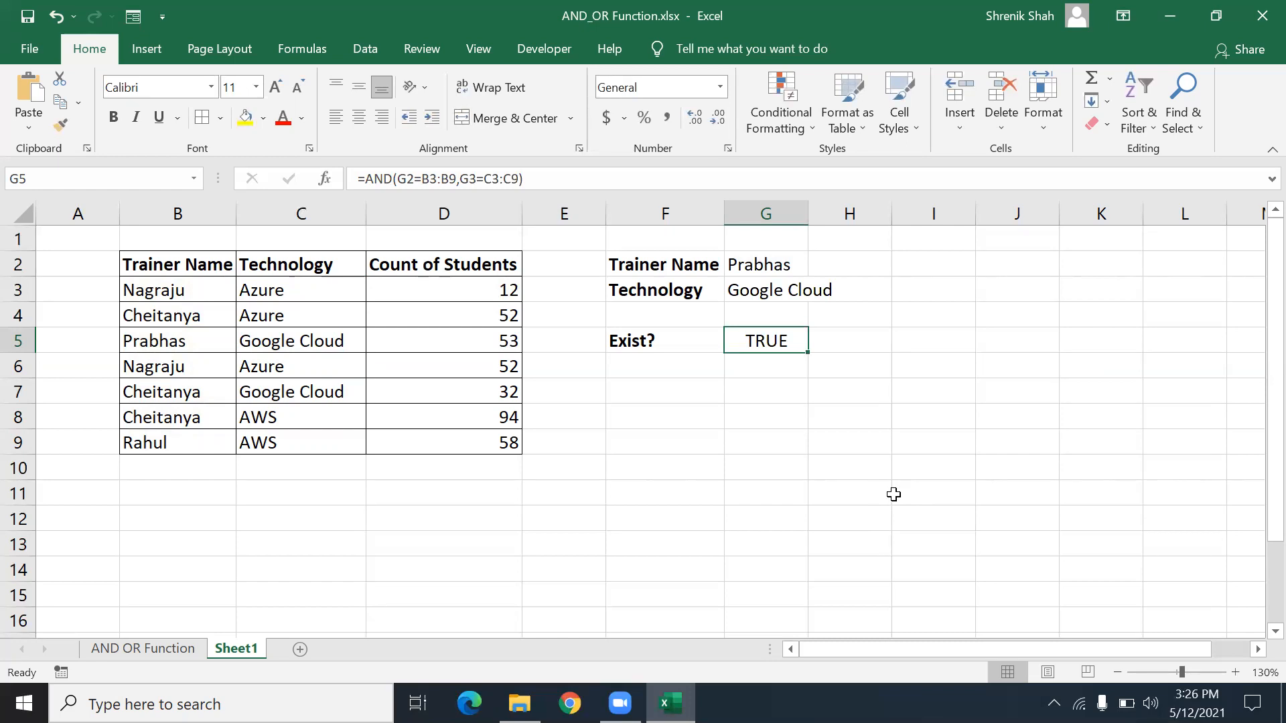
pyautogui.doubleClick(770, 340)
pyautogui.moveTo(790, 341); pyautogui.dragTo(877, 341)
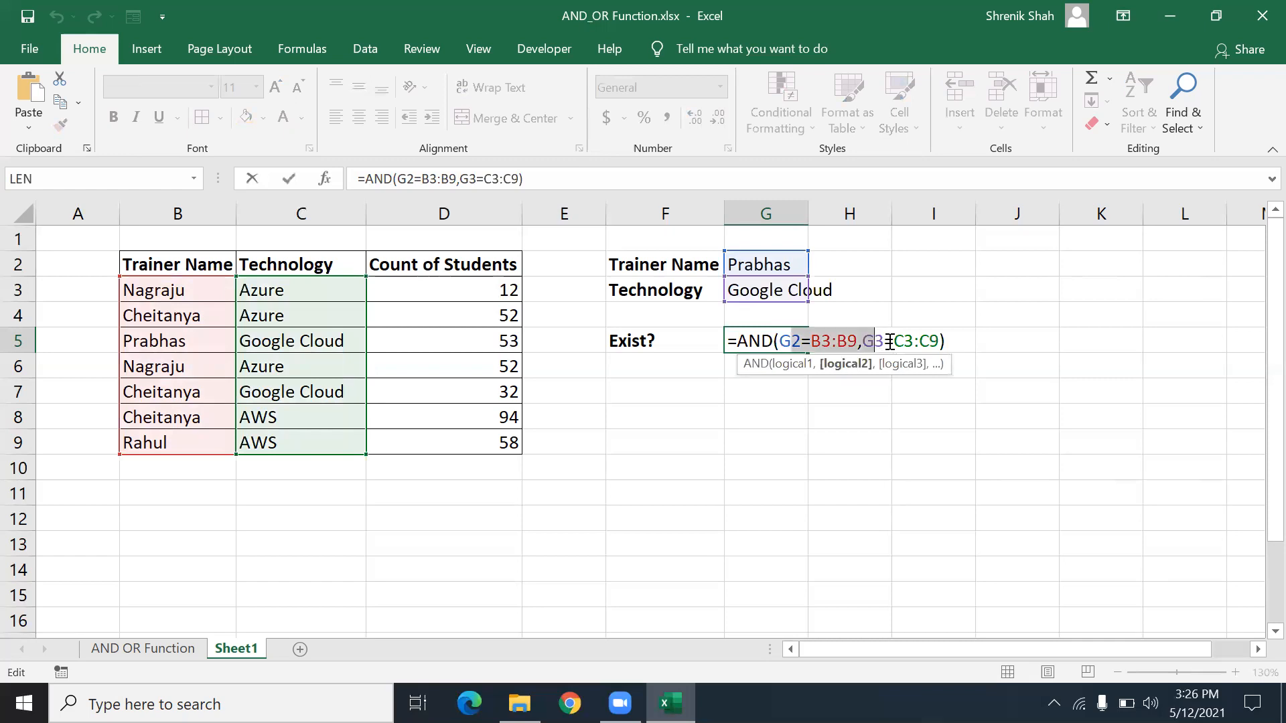
pyautogui.click(889, 342)
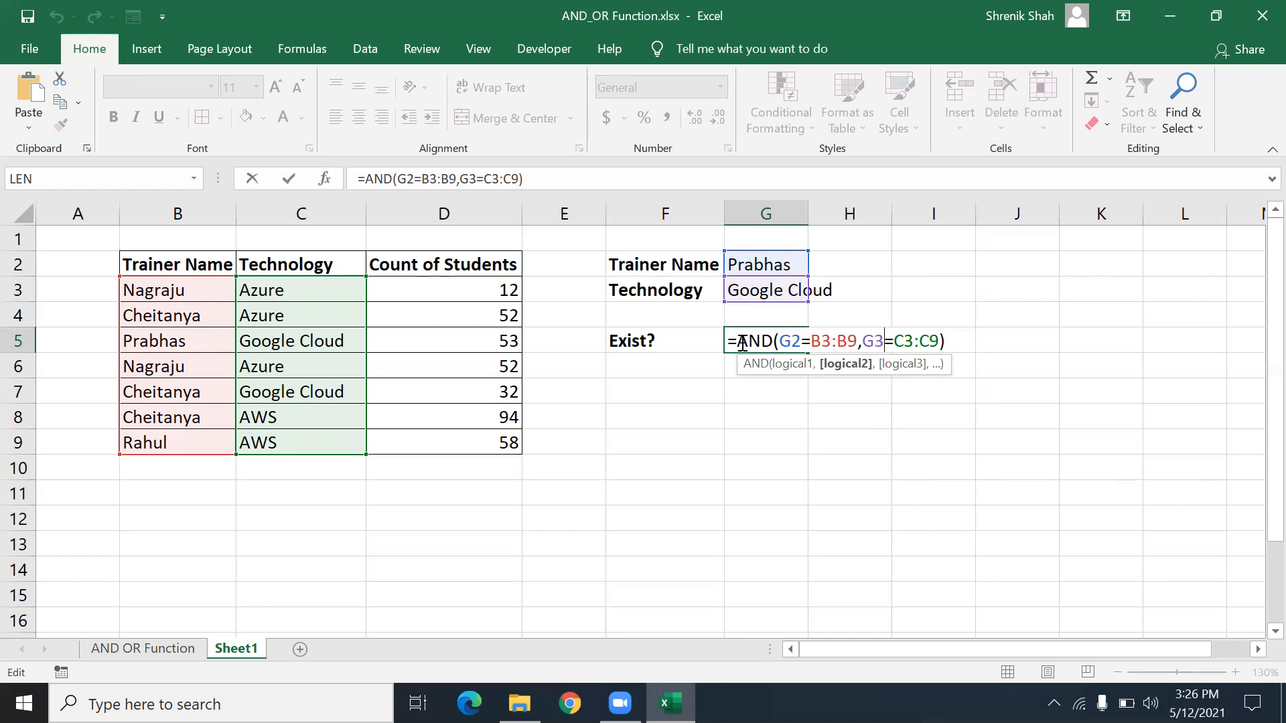
pyautogui.moveTo(737, 340); pyautogui.dragTo(973, 339)
pyautogui.click(975, 340)
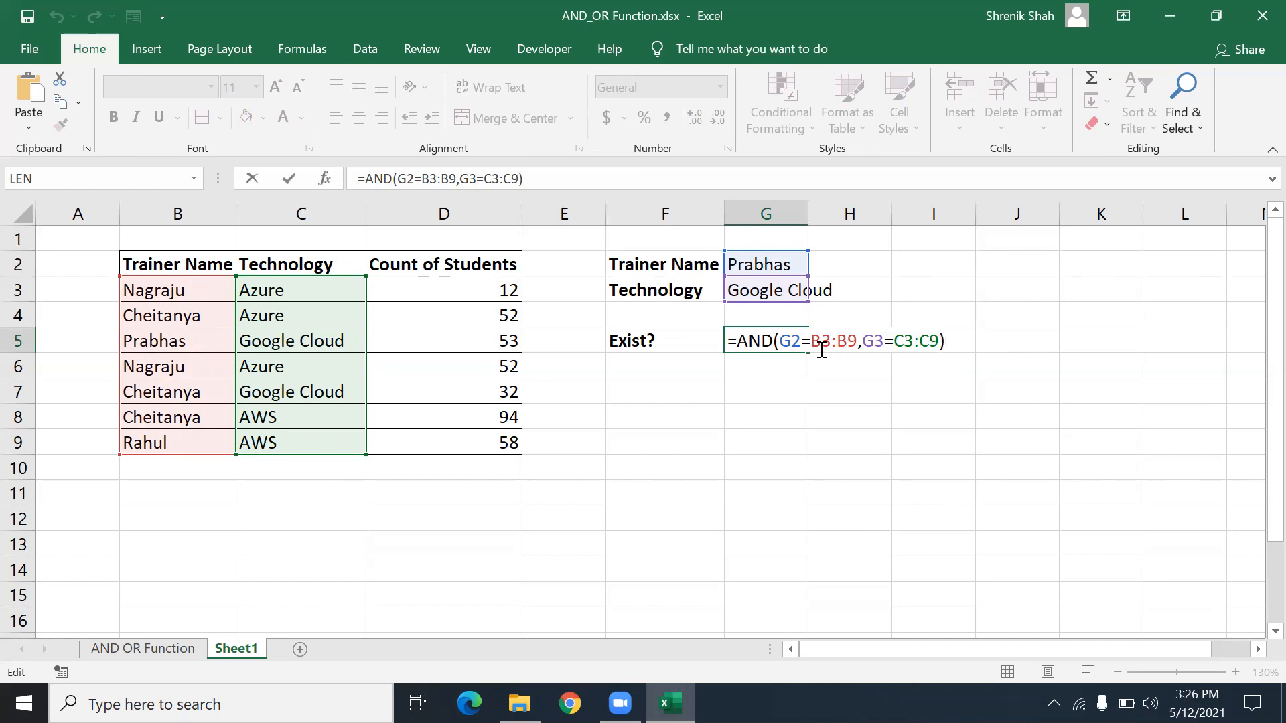
# - Wrap the AND formula in G5 in an IF that tests =TRUE and returns "Exists" or "Not Exists"
pyautogui.click(737, 341)
pyautogui.write('IF(')
pyautogui.press('End')
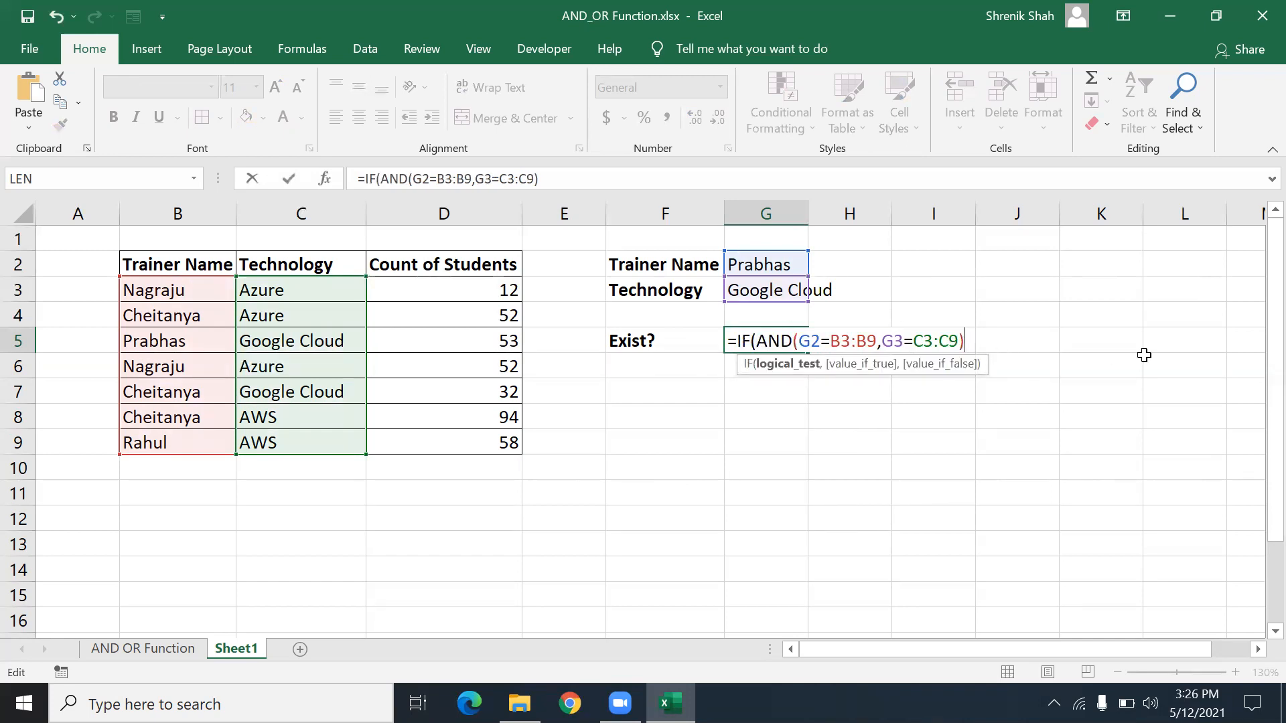
pyautogui.write('=TRUE,"')
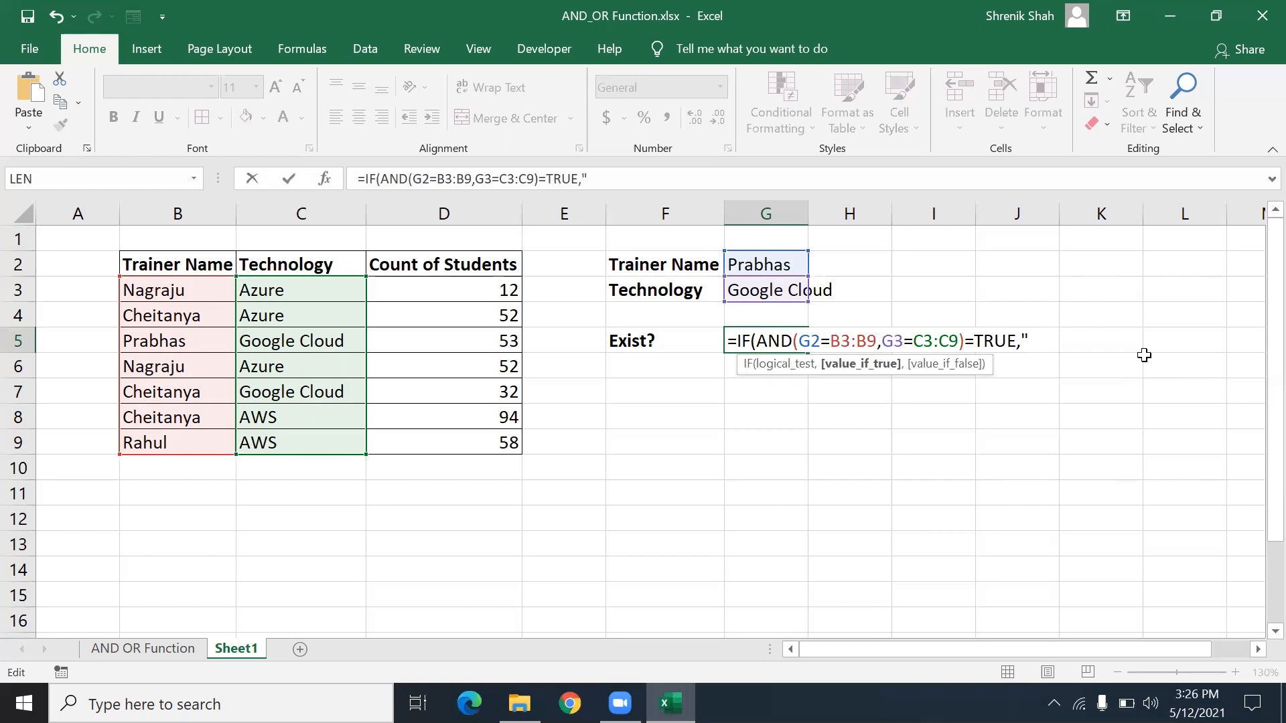
pyautogui.write('Exists","')
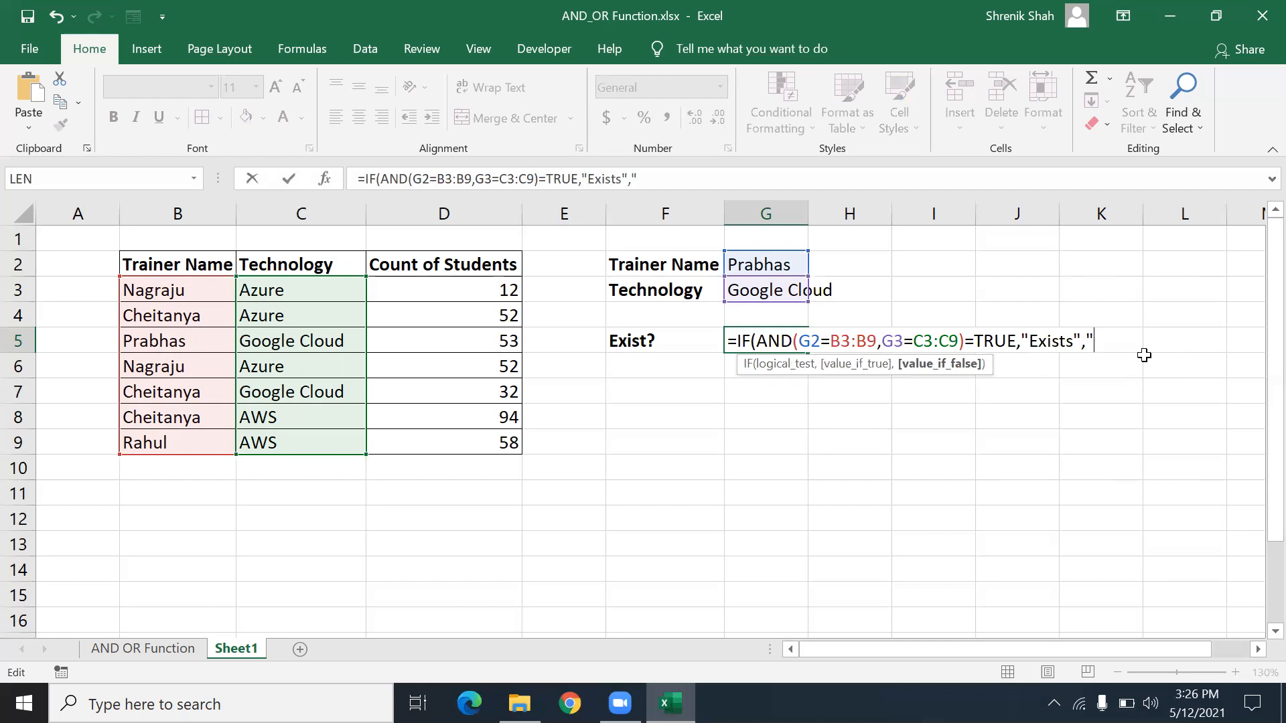
pyautogui.write('Not Exists")')
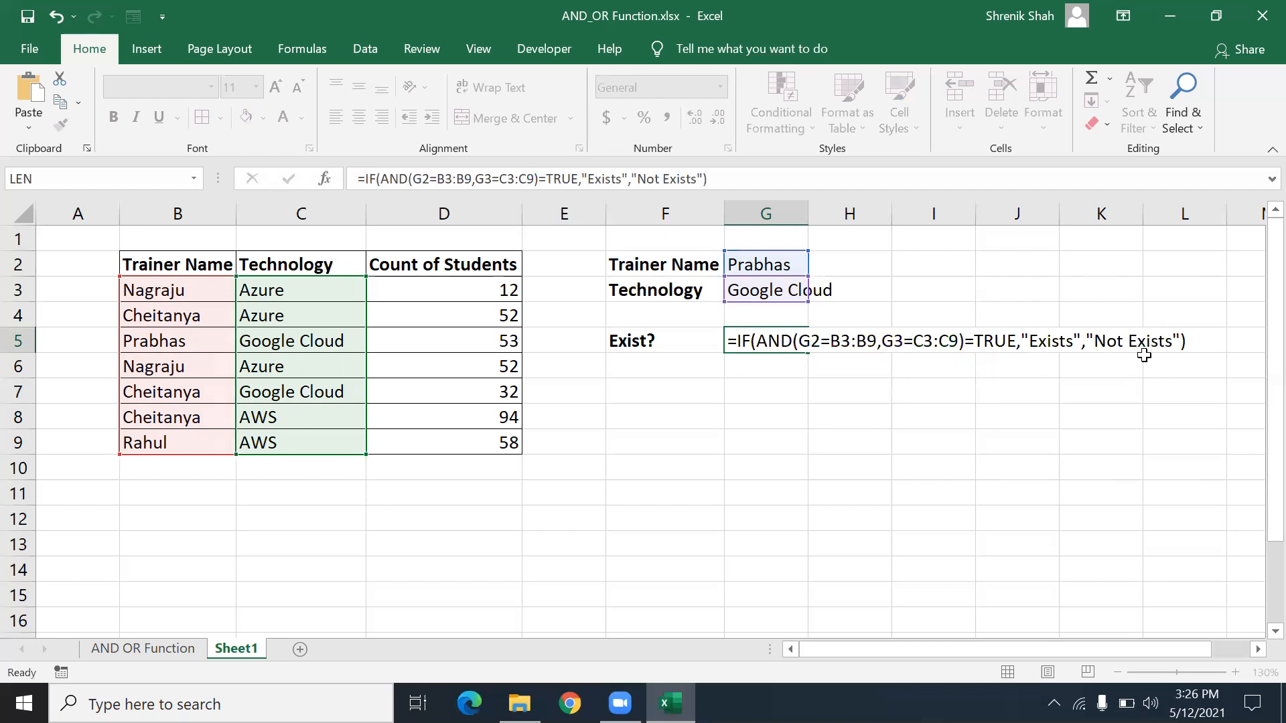
pyautogui.press('Return')
pyautogui.press('Up')
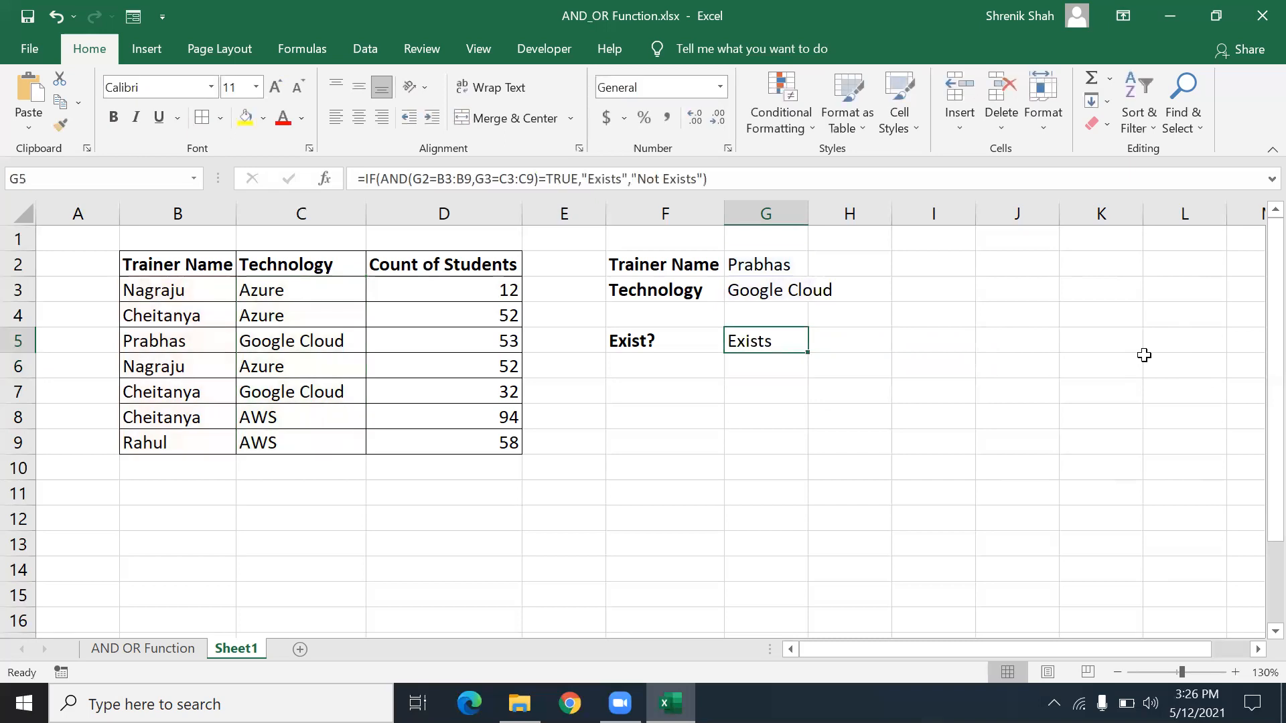
# - Compare the trainer and technology in G2:G3 with table row 5 and the formula result in G5
pyautogui.press('Up')
pyautogui.press('Up')
pyautogui.press('Up')
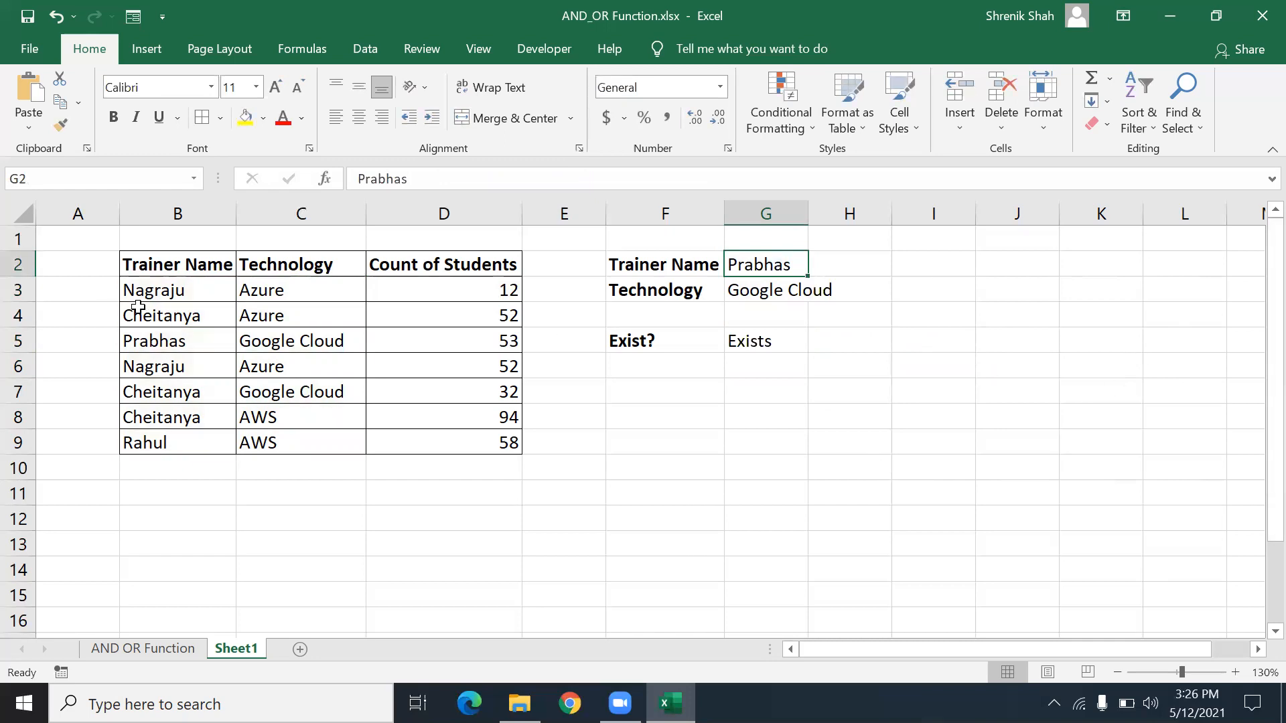
pyautogui.click(168, 338)
pyautogui.moveTo(239, 341); pyautogui.dragTo(460, 331)
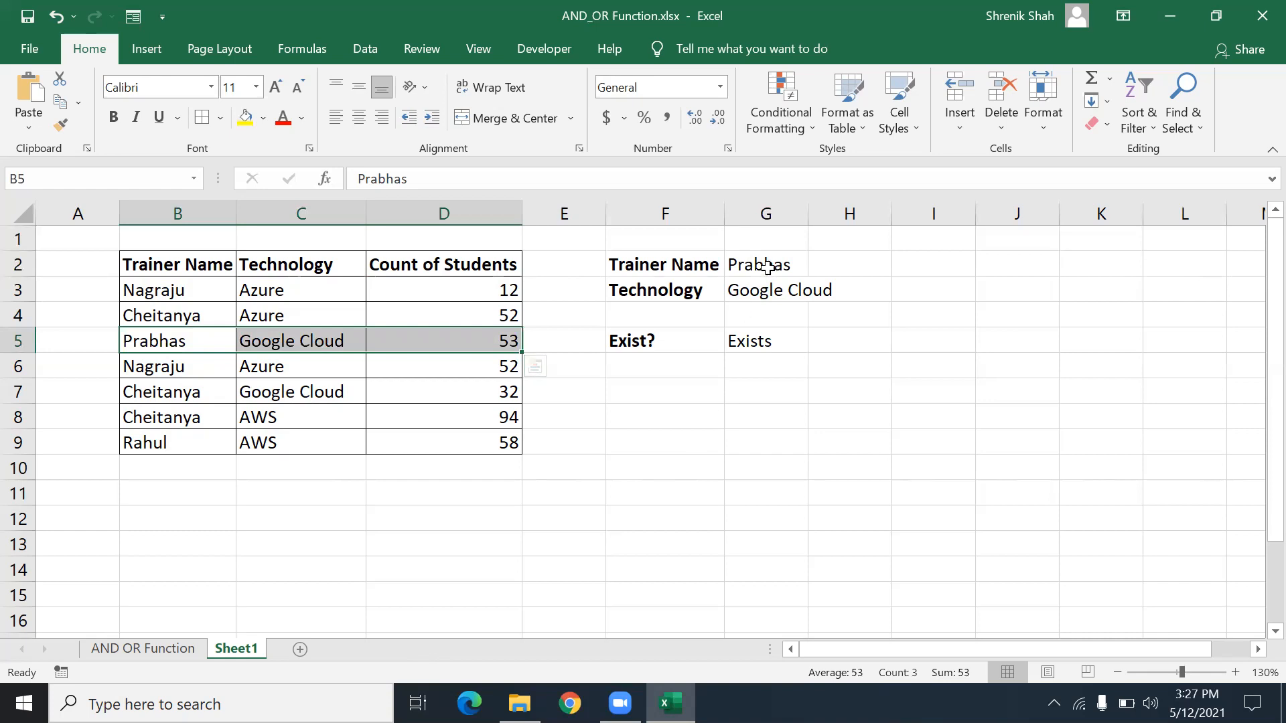
pyautogui.moveTo(767, 268); pyautogui.dragTo(752, 345)
pyautogui.click(740, 491)
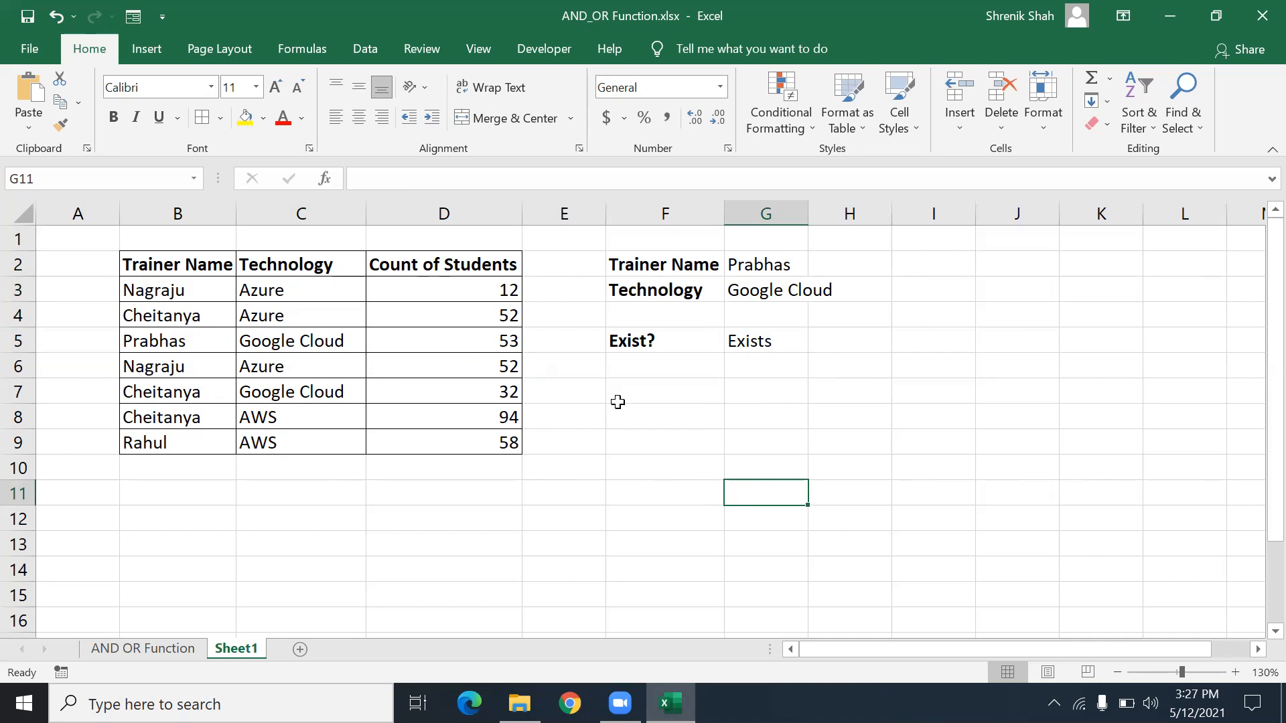
# - Enter the label "Count of Students" in F8
pyautogui.click(617, 401)
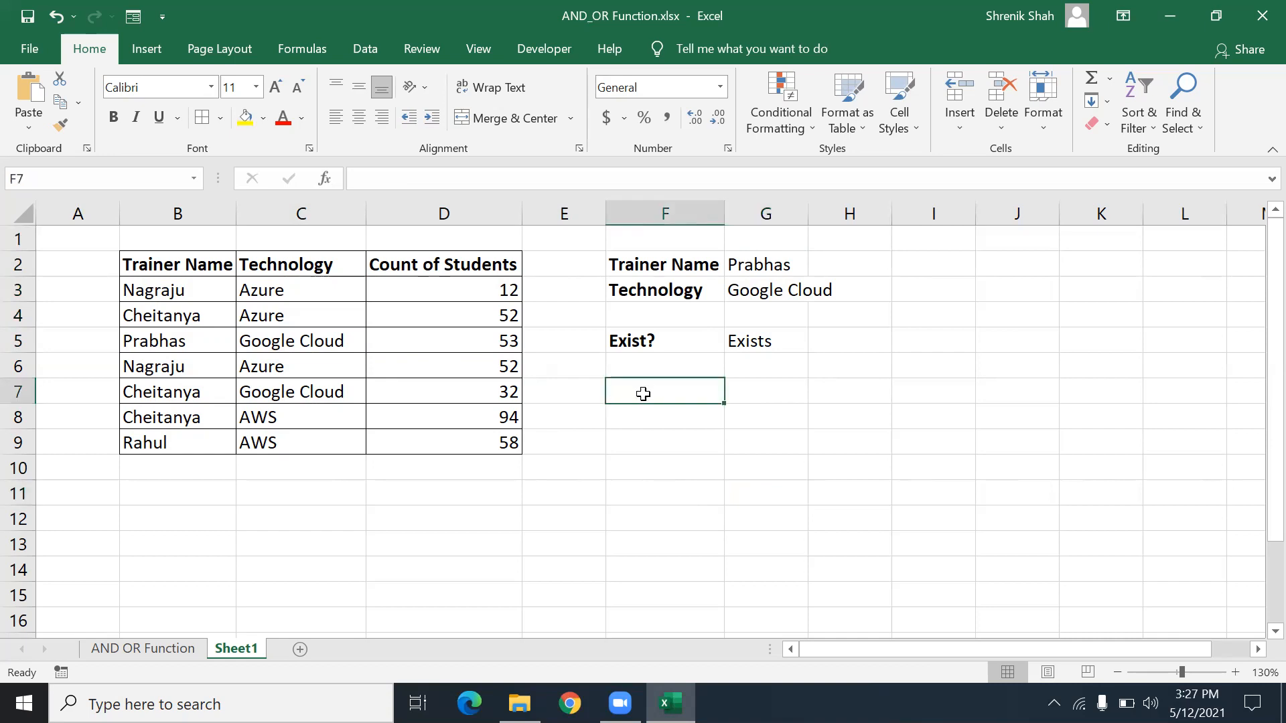
pyautogui.click(684, 418)
pyautogui.write('Count o')
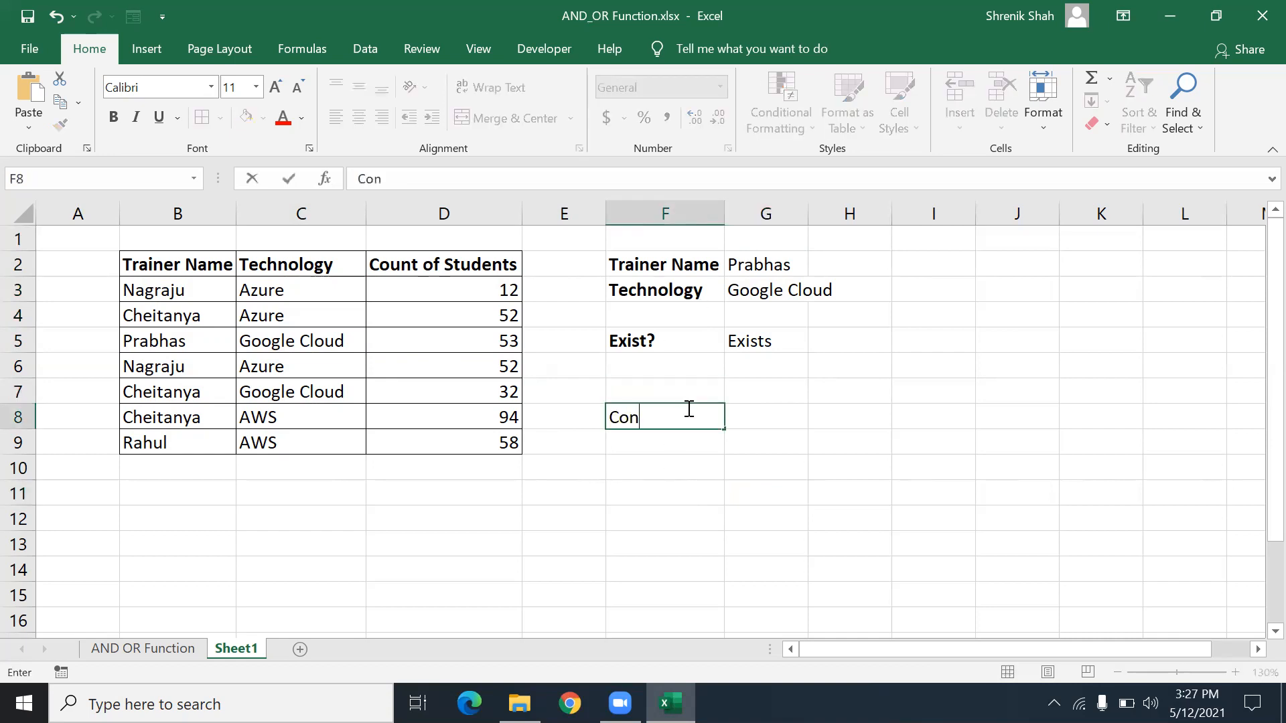
pyautogui.write('f STude')
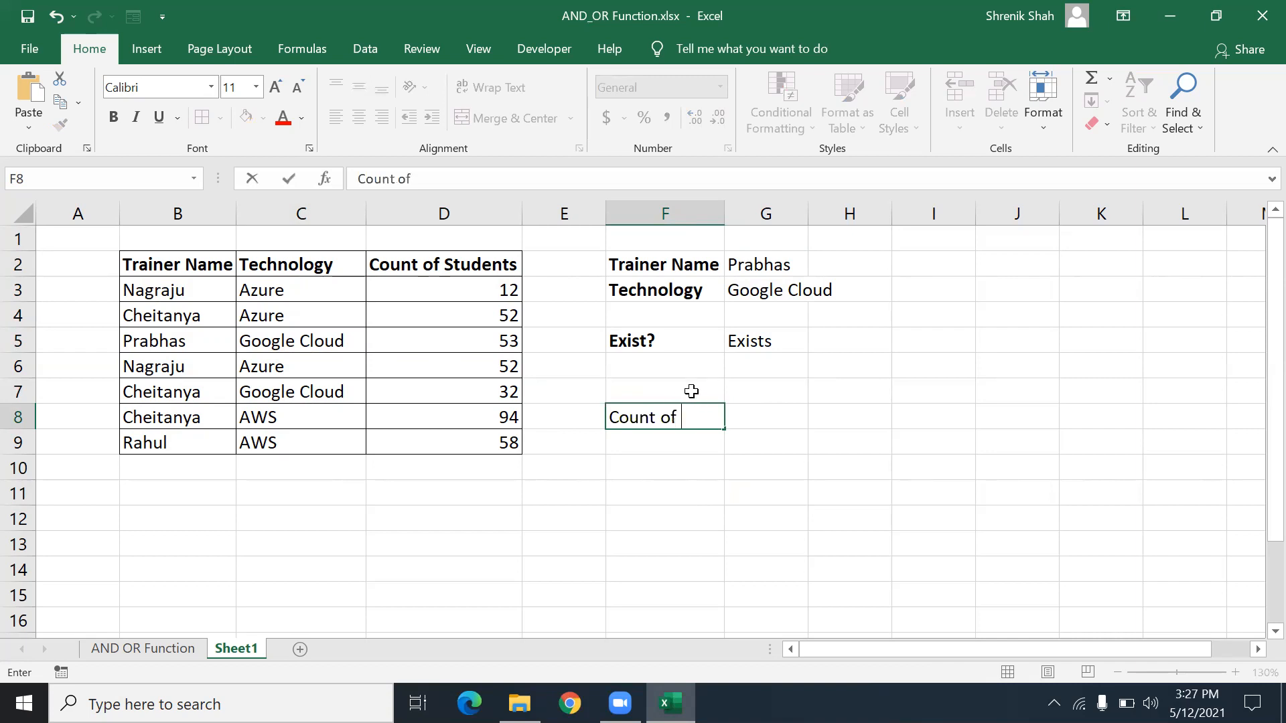
pyautogui.press('BackSpace')
pyautogui.press('BackSpace')
pyautogui.press('BackSpace')
pyautogui.press('BackSpace')
pyautogui.write('tudents')
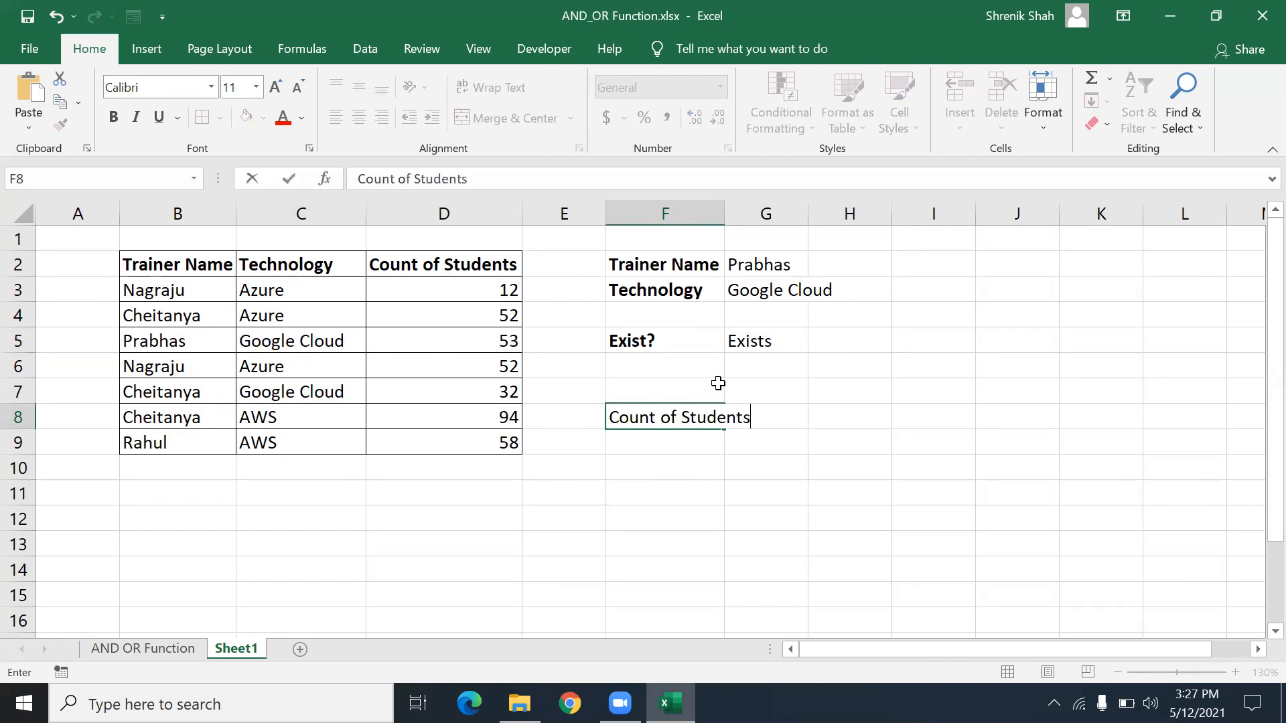
pyautogui.press('Return')
pyautogui.press('Up')
pyautogui.press('Right')
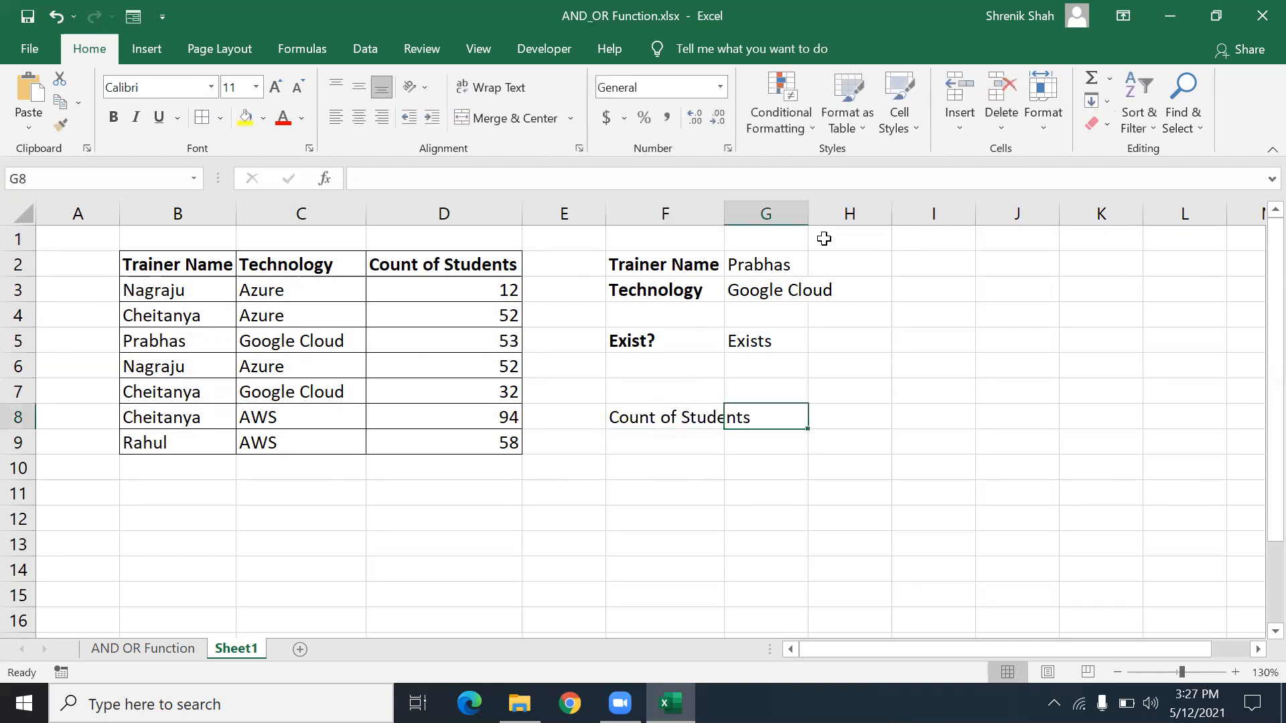
# - Widen column F to fit its longest label and enter 45 as the student count in G8
pyautogui.moveTo(725, 209); pyautogui.dragTo(789, 209)
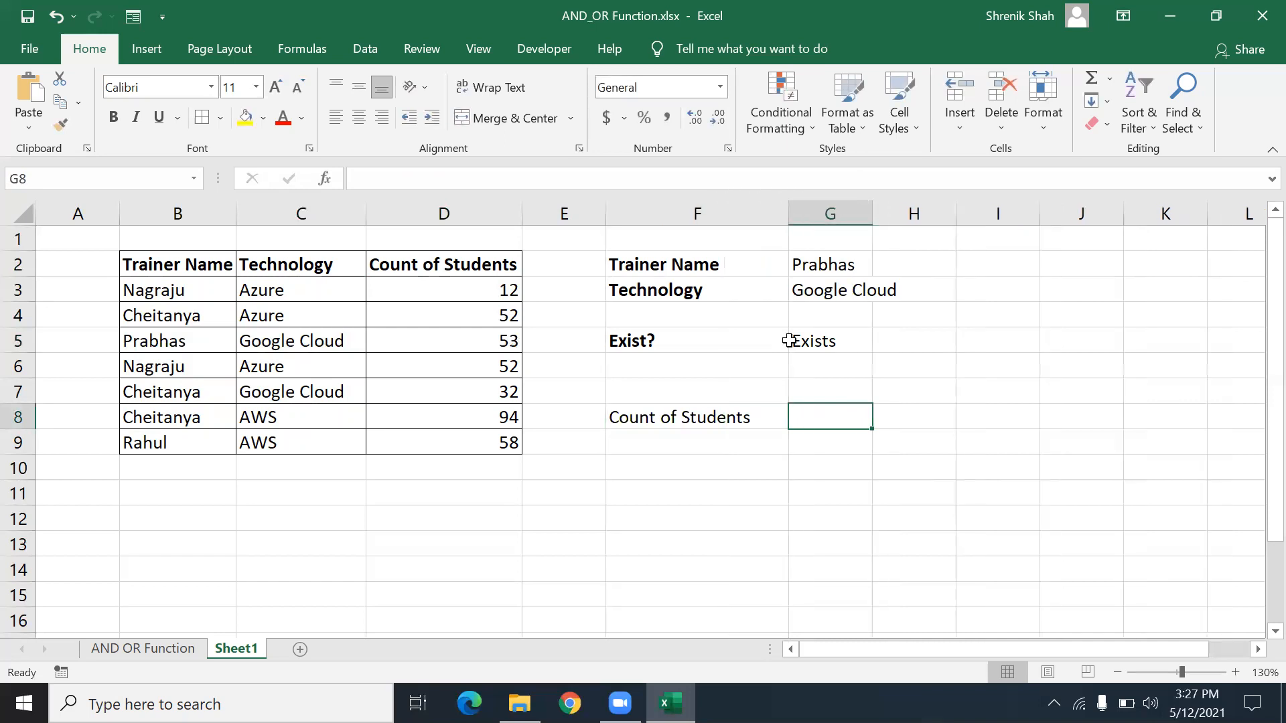
pyautogui.click(746, 435)
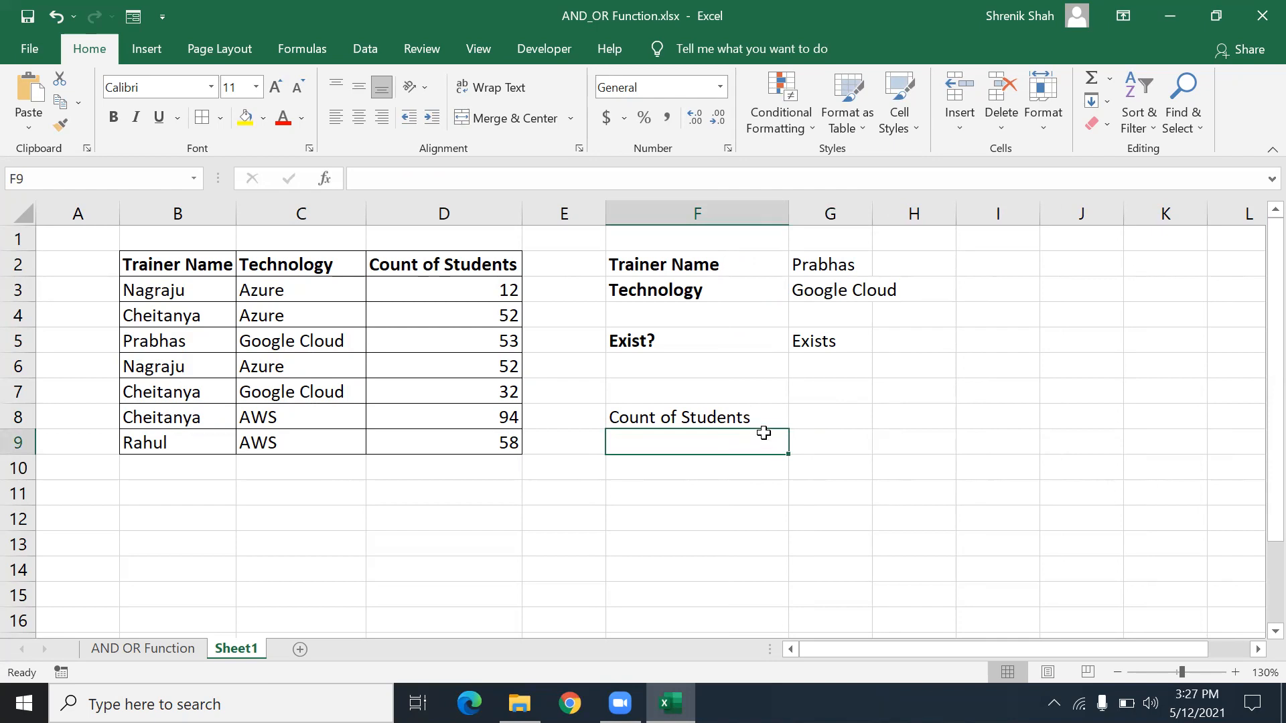
pyautogui.click(803, 419)
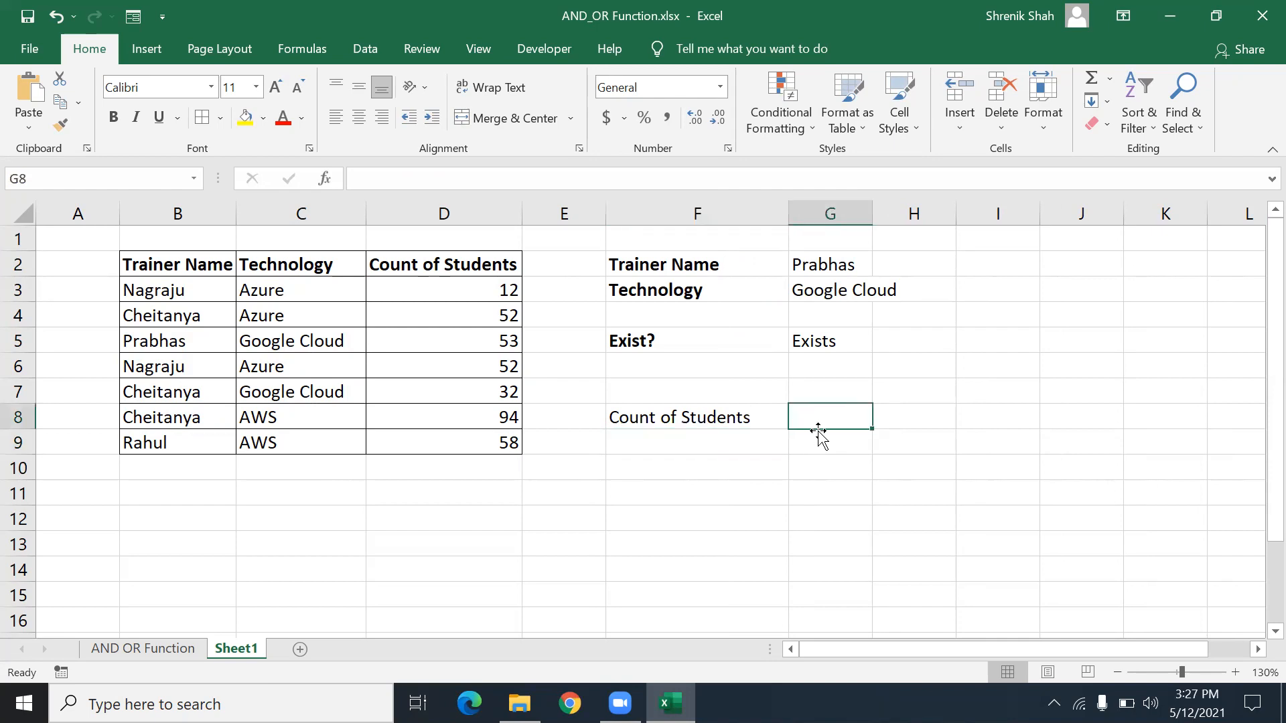
pyautogui.write('45')
pyautogui.press('Return')
pyautogui.press('Return')
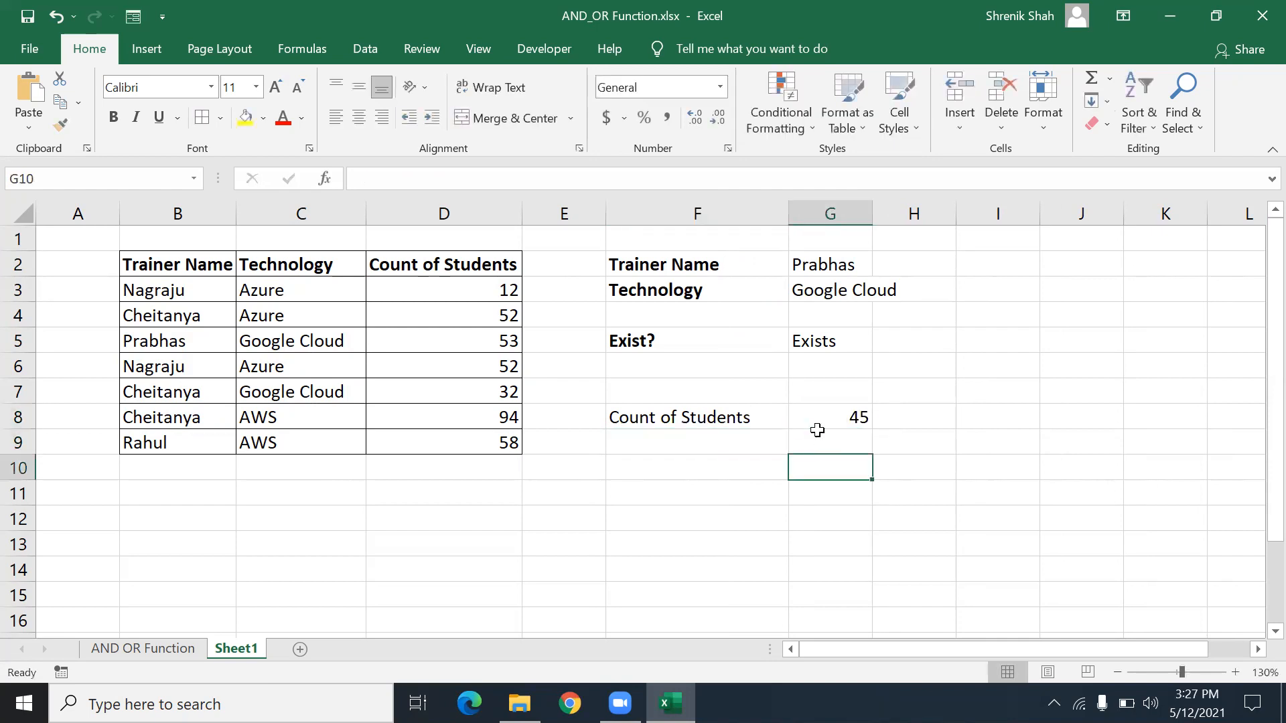
pyautogui.click(818, 434)
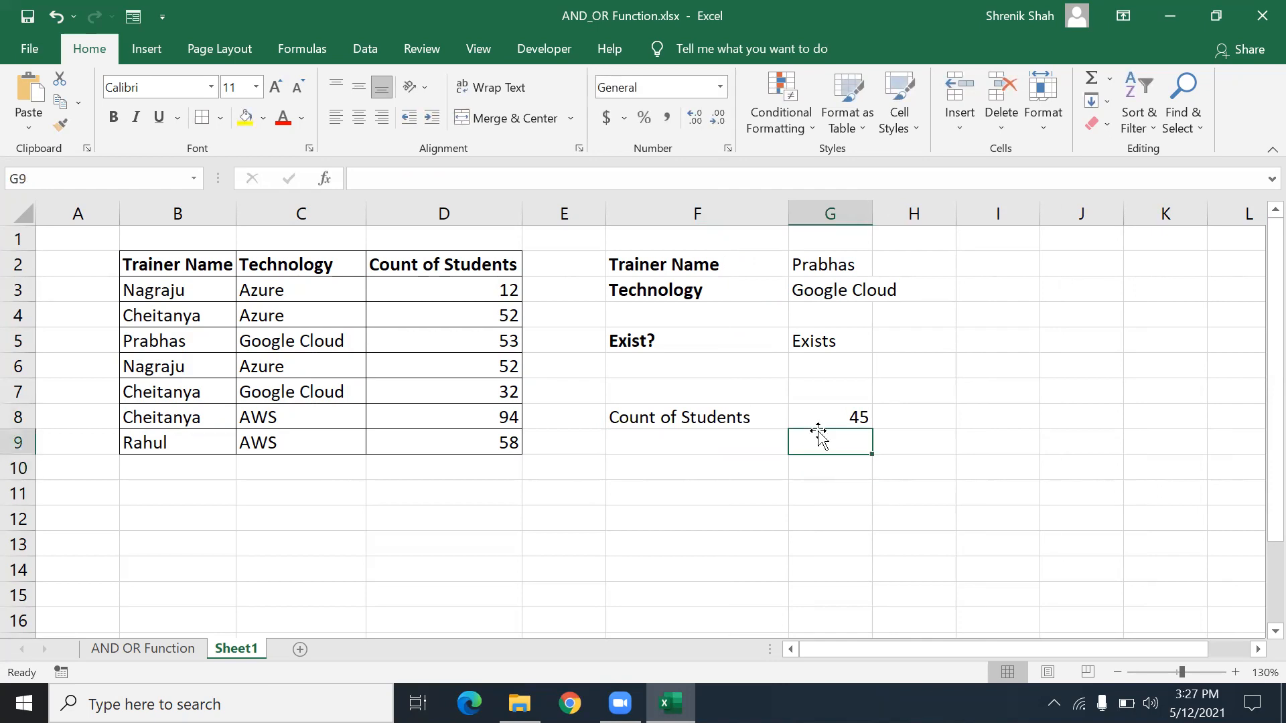
pyautogui.click(827, 468)
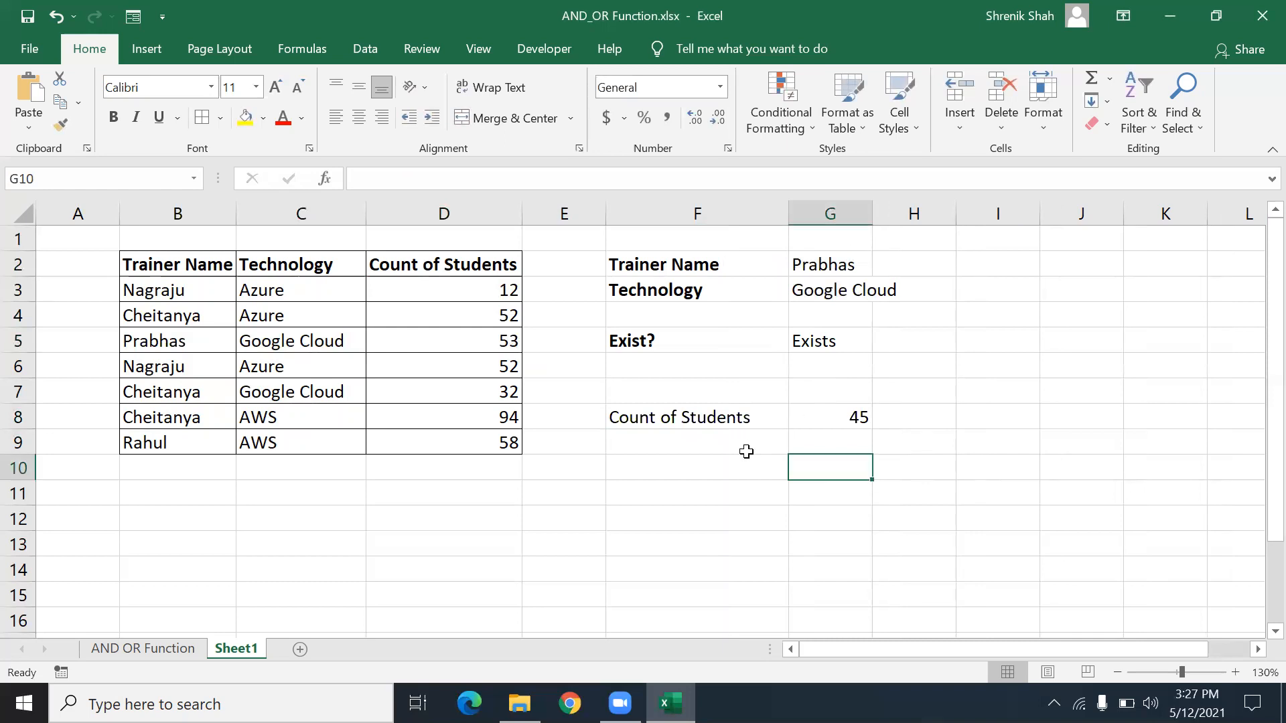
# - Make cells F8:F9 bold and enter the label "1 to 50?" in F9
pyautogui.click(709, 441)
pyautogui.moveTo(738, 415); pyautogui.dragTo(734, 439)
pyautogui.hotkey('ctrl', 'b')
pyautogui.click(750, 441)
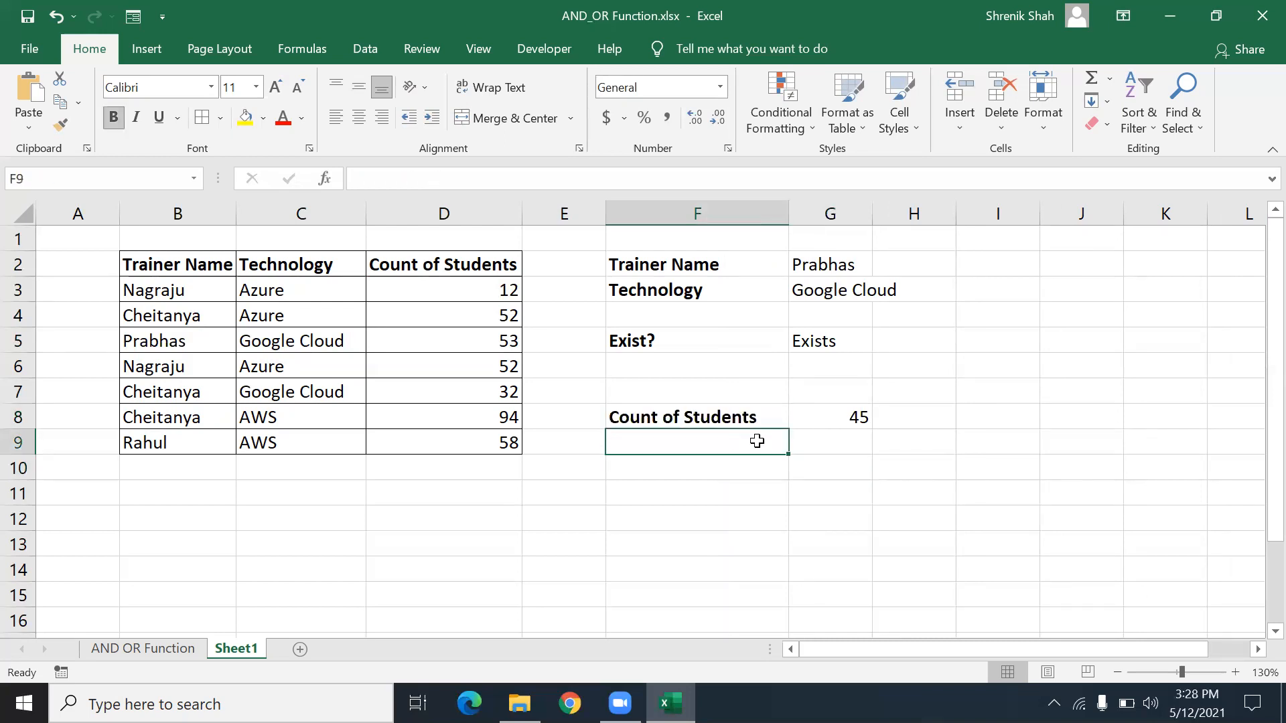
pyautogui.write('1 to 50?')
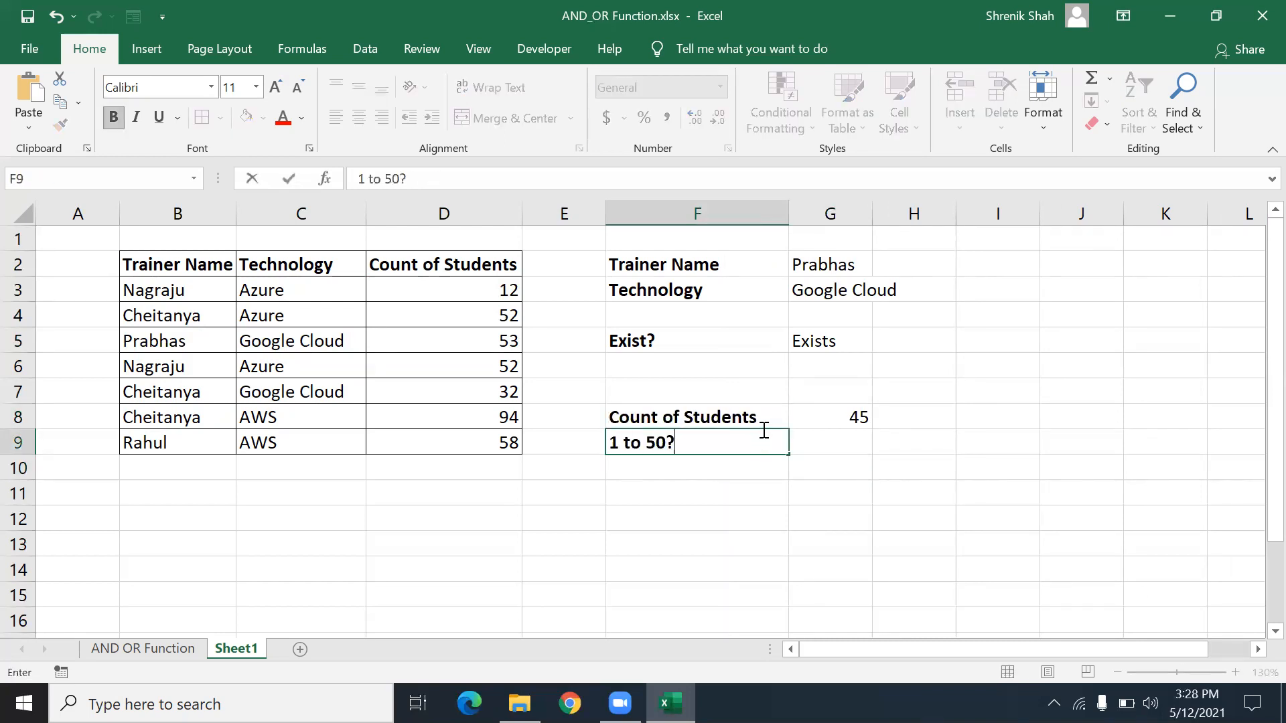
pyautogui.press('Tab')
# - Enter the formula =AND(G8>=1,G8<=50) in G9 to check whether the student count is within range
pyautogui.write('=')
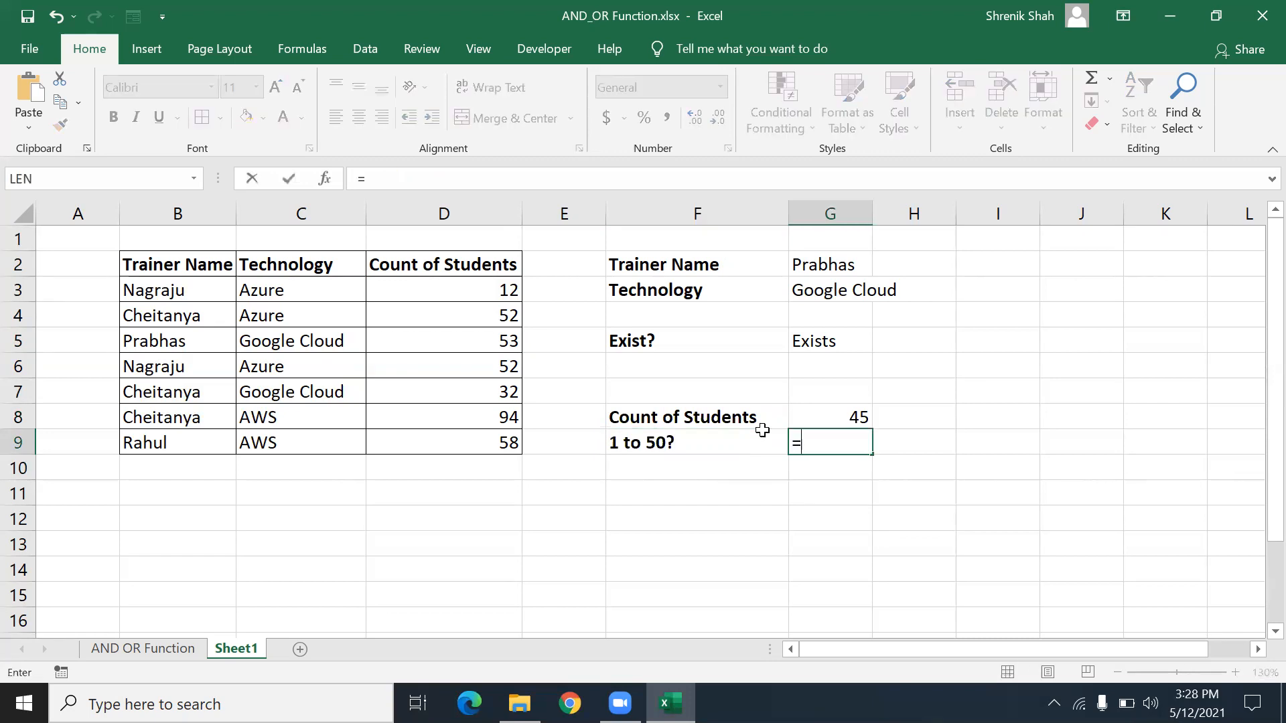
pyautogui.write('AND(')
pyautogui.press('Up')
pyautogui.write('>=1,')
pyautogui.press('Up')
pyautogui.write('<=50')
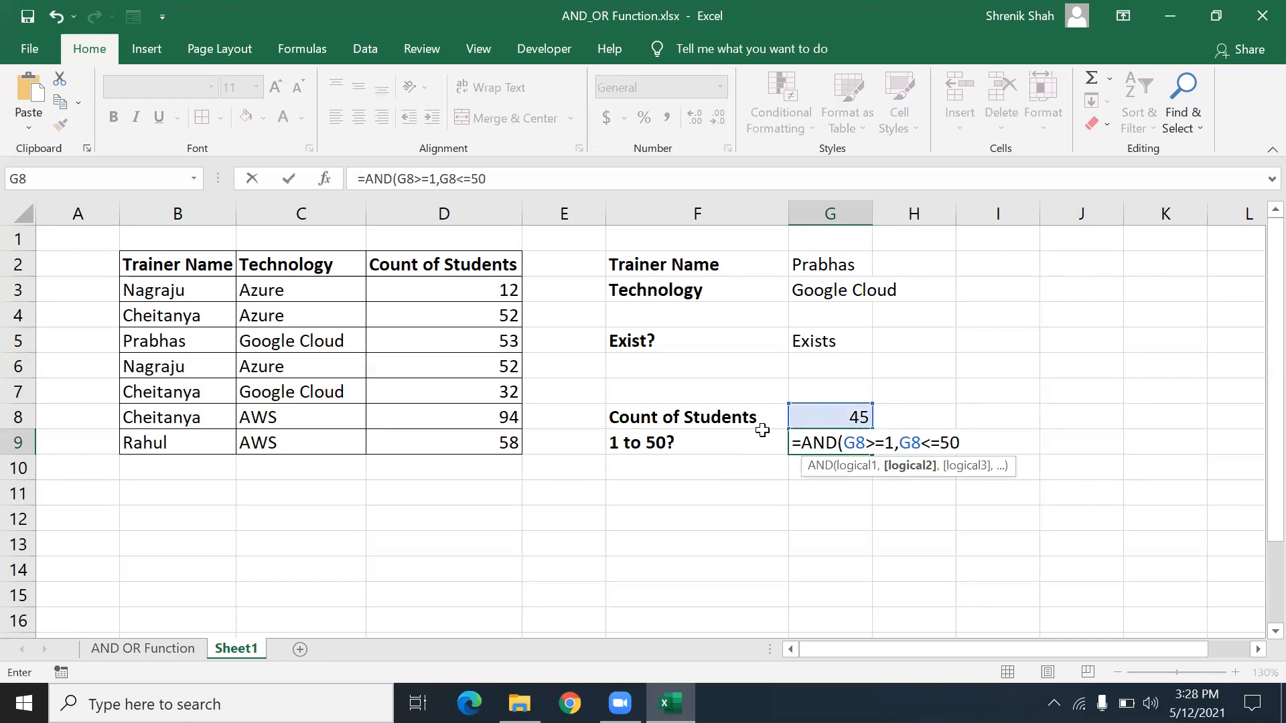
pyautogui.write(')')
pyautogui.press('Return')
# - Test the range check in G9 with student counts of 39 and finally 93 in G8
pyautogui.click(764, 436)
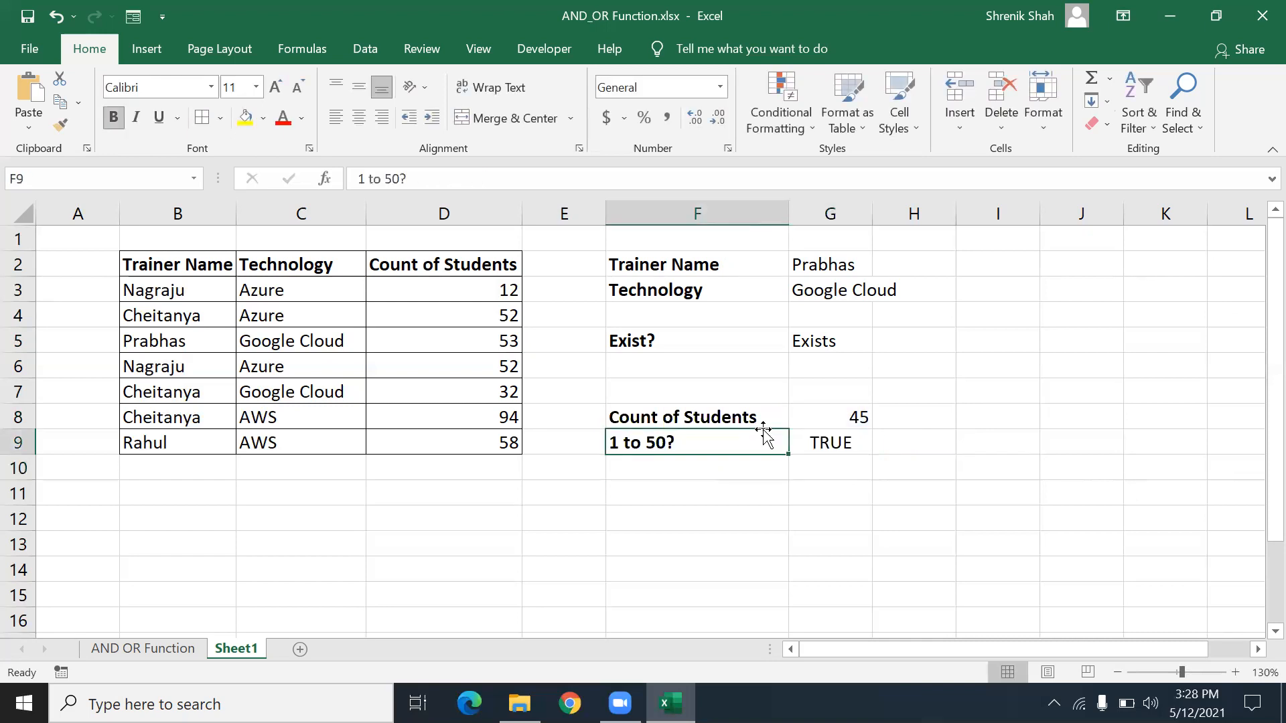
pyautogui.press('Right')
pyautogui.press('Up')
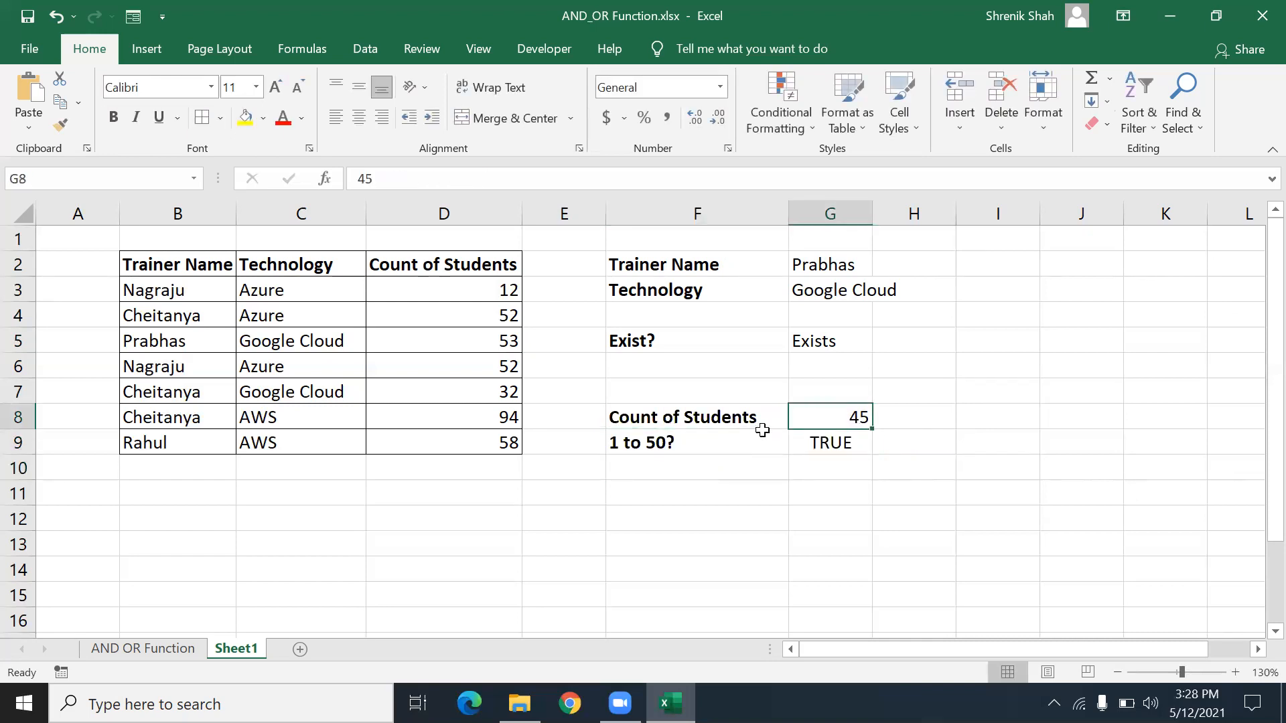
pyautogui.write('39')
pyautogui.press('Return')
pyautogui.press('Up')
pyautogui.write('93')
pyautogui.press('Return')
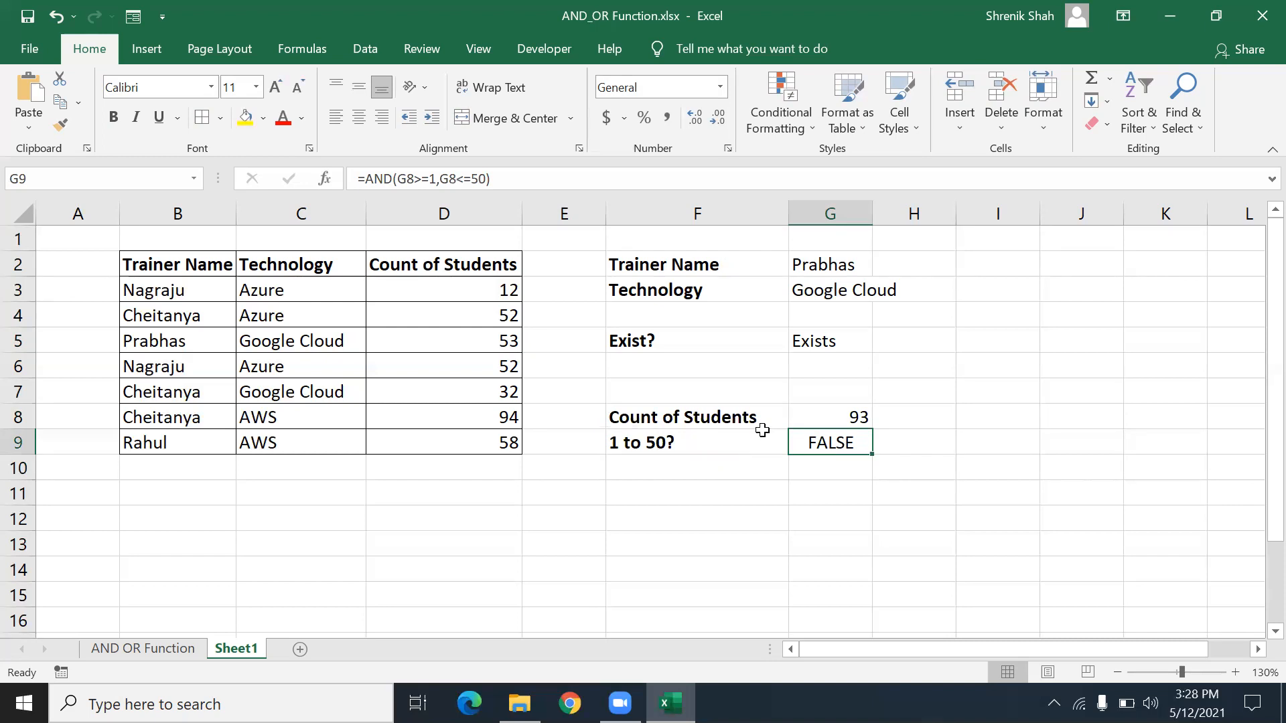
# - Start another criteria block with the label "Name" in F13 and the Google Cloud trainer's name in G13
pyautogui.press('Down')
pyautogui.press('Down')
pyautogui.press('Down')
pyautogui.press('Left')
pyautogui.press('Up')
pyautogui.press('Down')
pyautogui.press('Down')
pyautogui.write('Name')
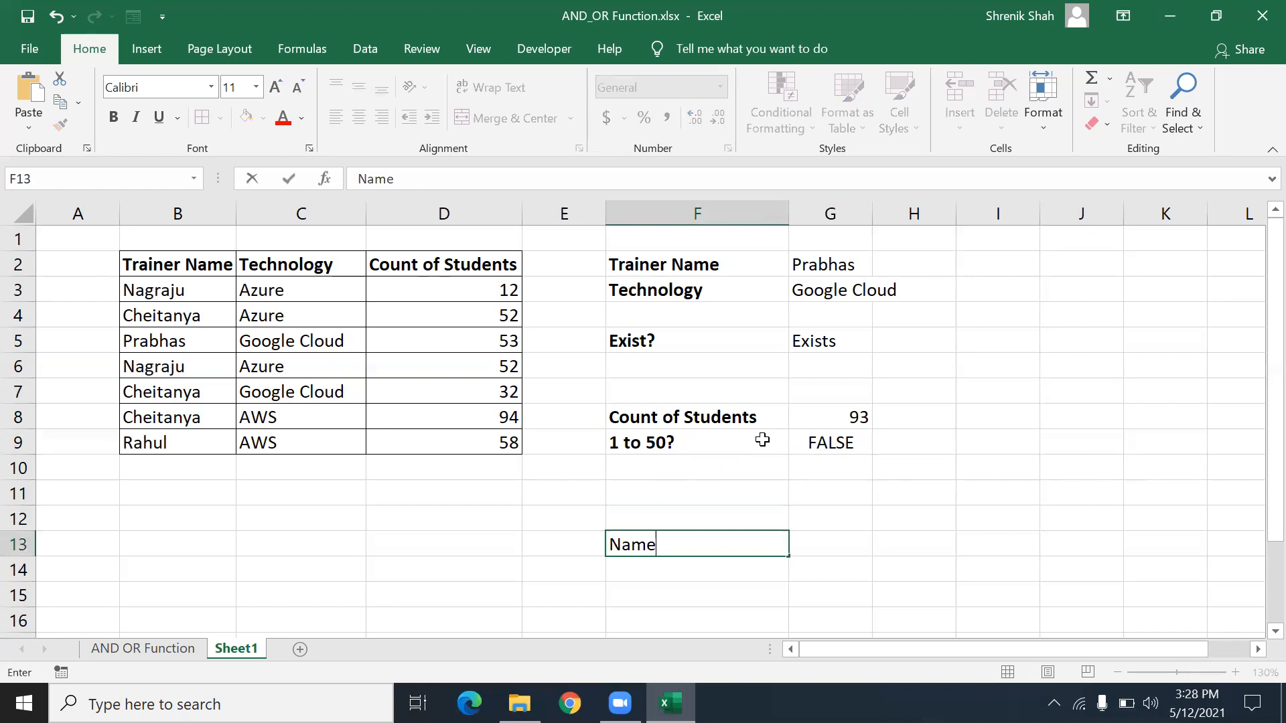
pyautogui.press('Tab')
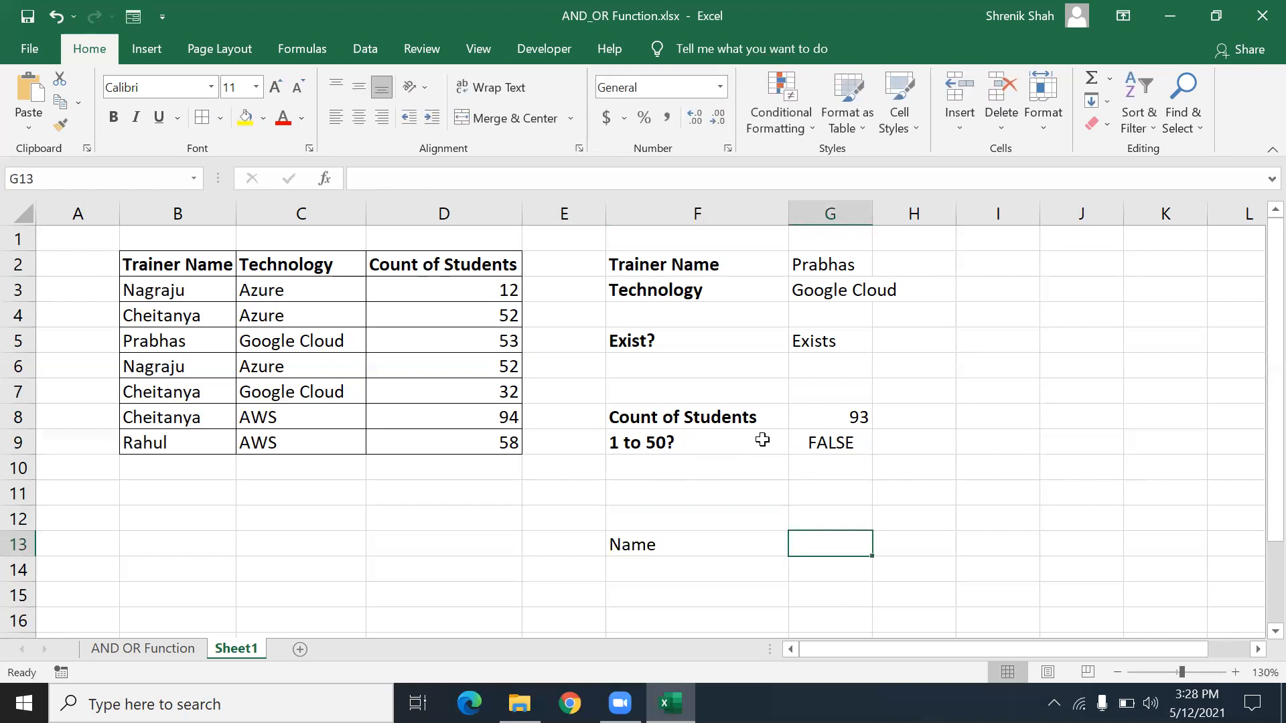
pyautogui.write('Prabhas')
pyautogui.press('Return')
# - Add the labels "Techonolgy" in F14 and "Count" in F15
pyautogui.write('Techon')
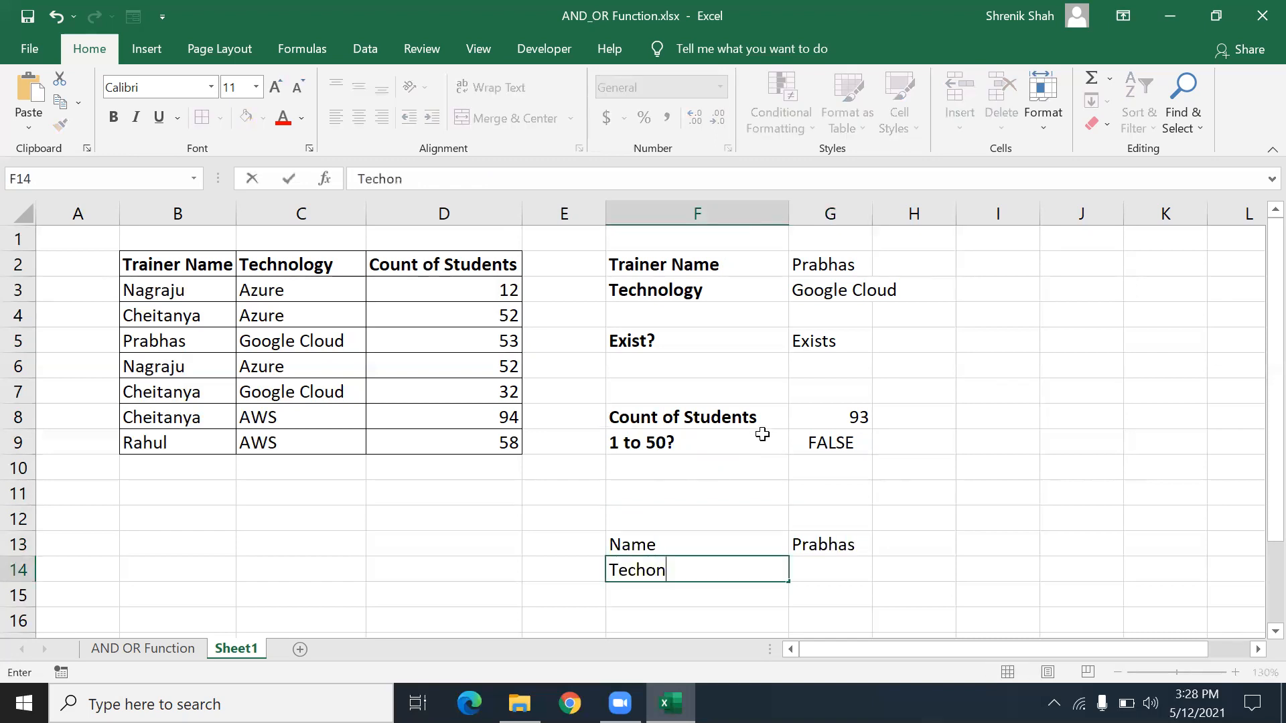
pyautogui.write('olgy')
pyautogui.press('Return')
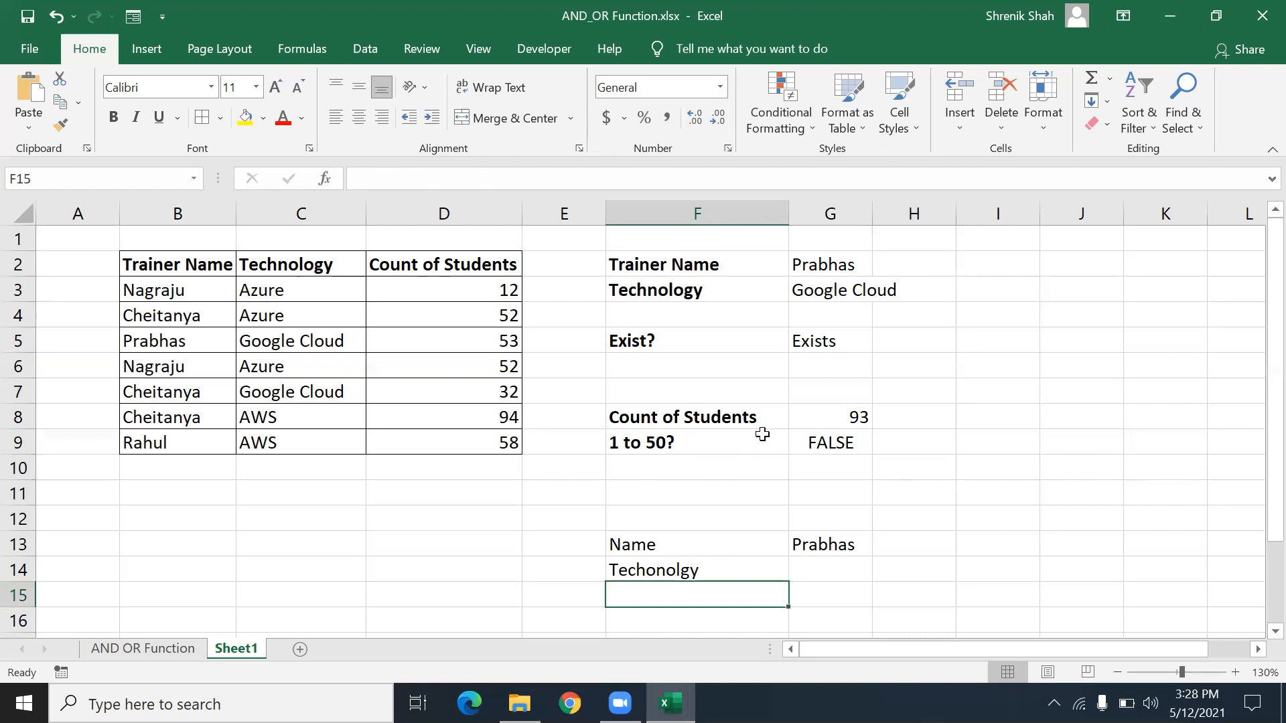
pyautogui.write('Count')
pyautogui.press('Tab')
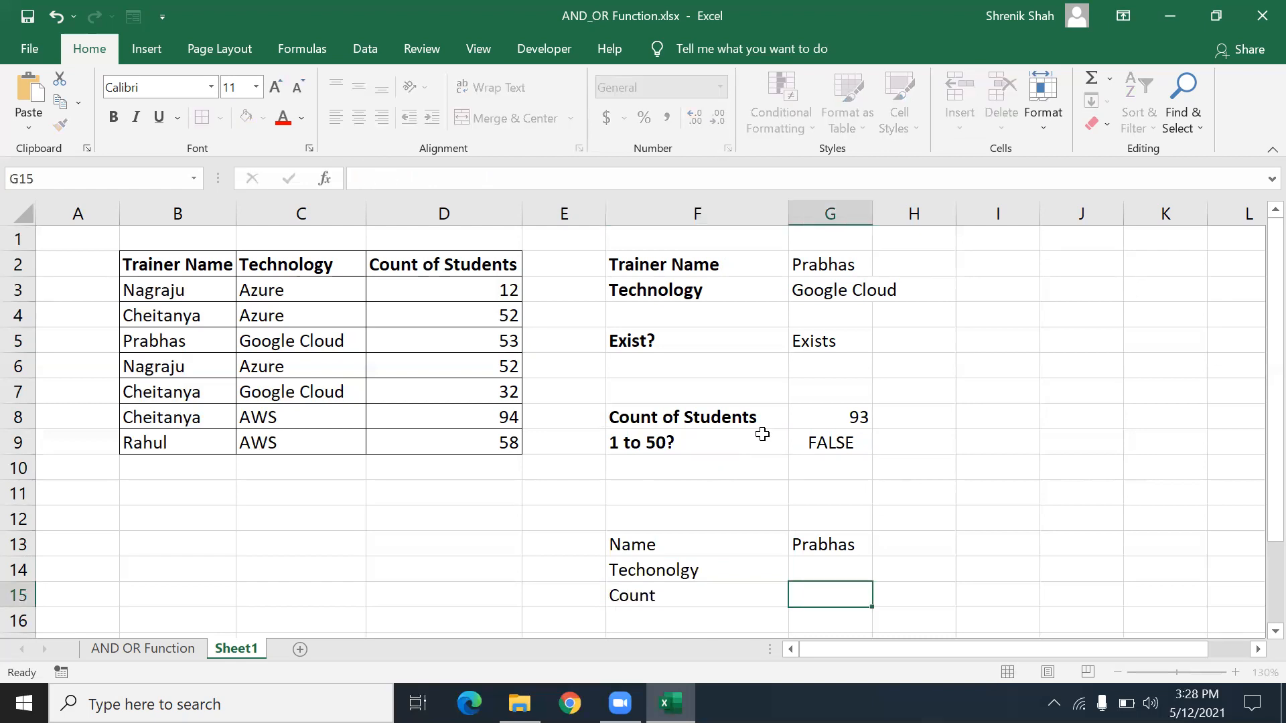
# - Enter AWS as the technology in G14 and 98 as the count in G15
pyautogui.press('Up')
pyautogui.write('A')
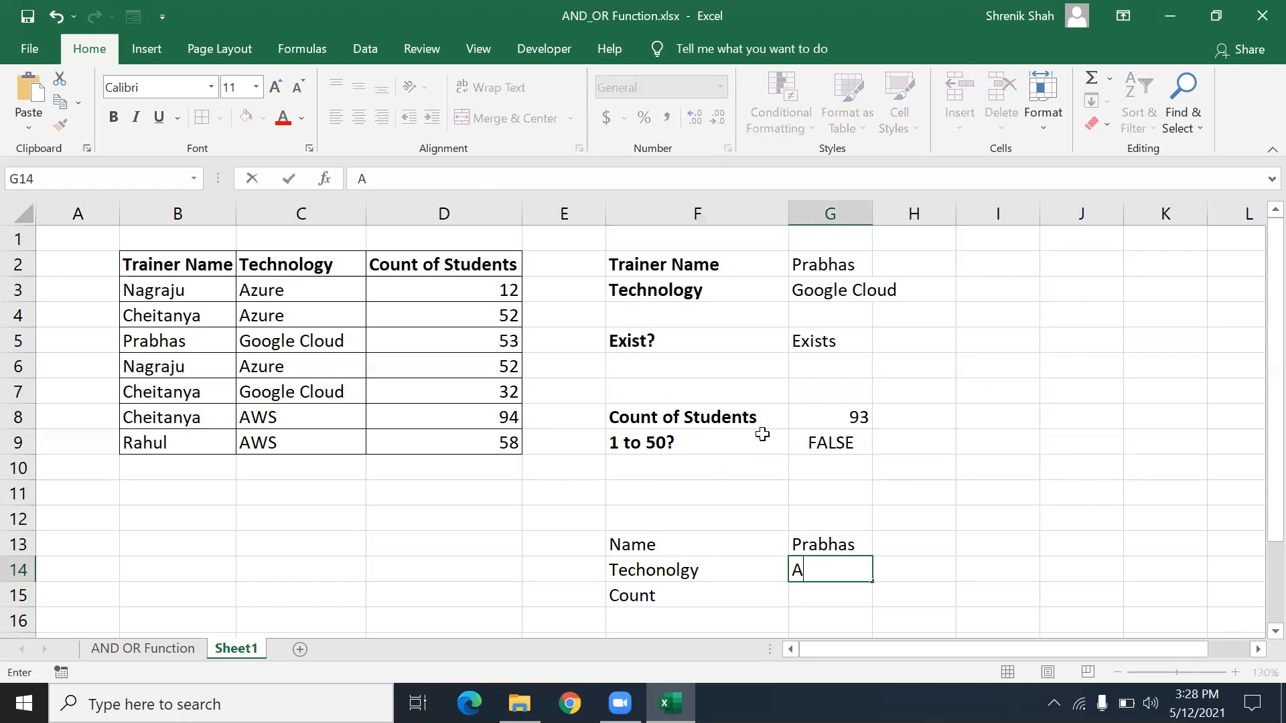
pyautogui.write('WS')
pyautogui.press('Return')
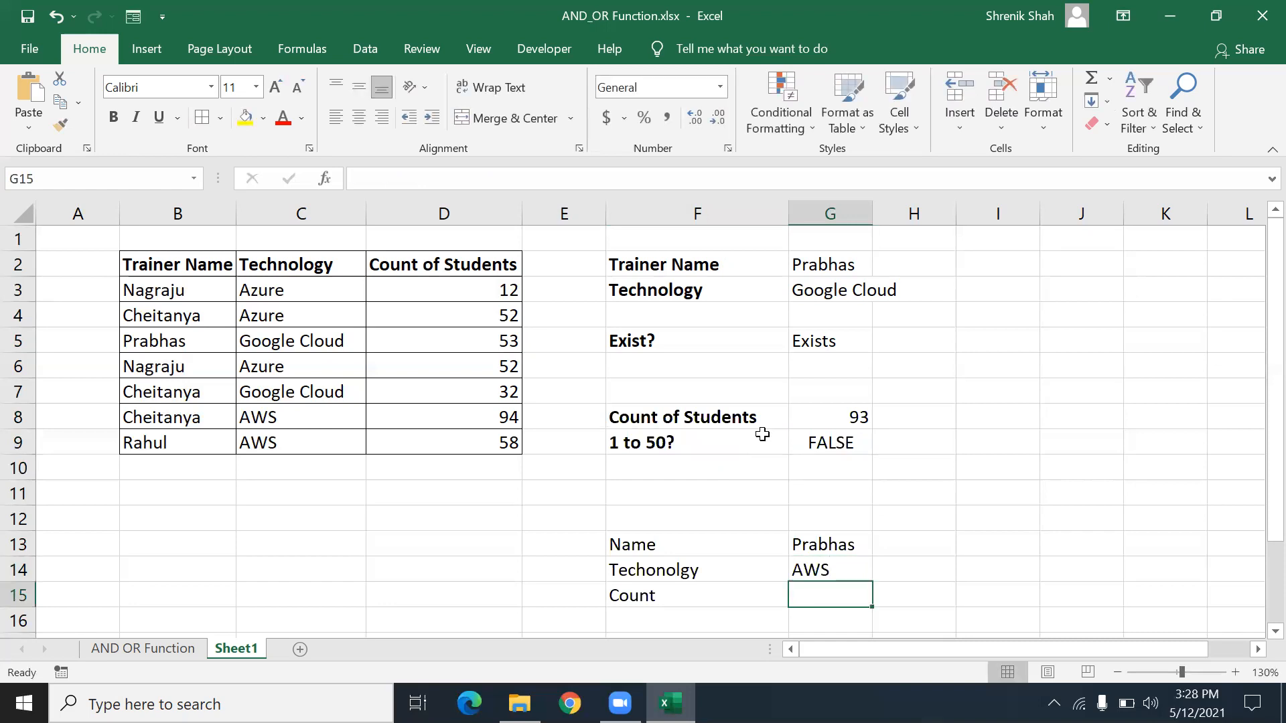
pyautogui.write('98')
pyautogui.press('Return')
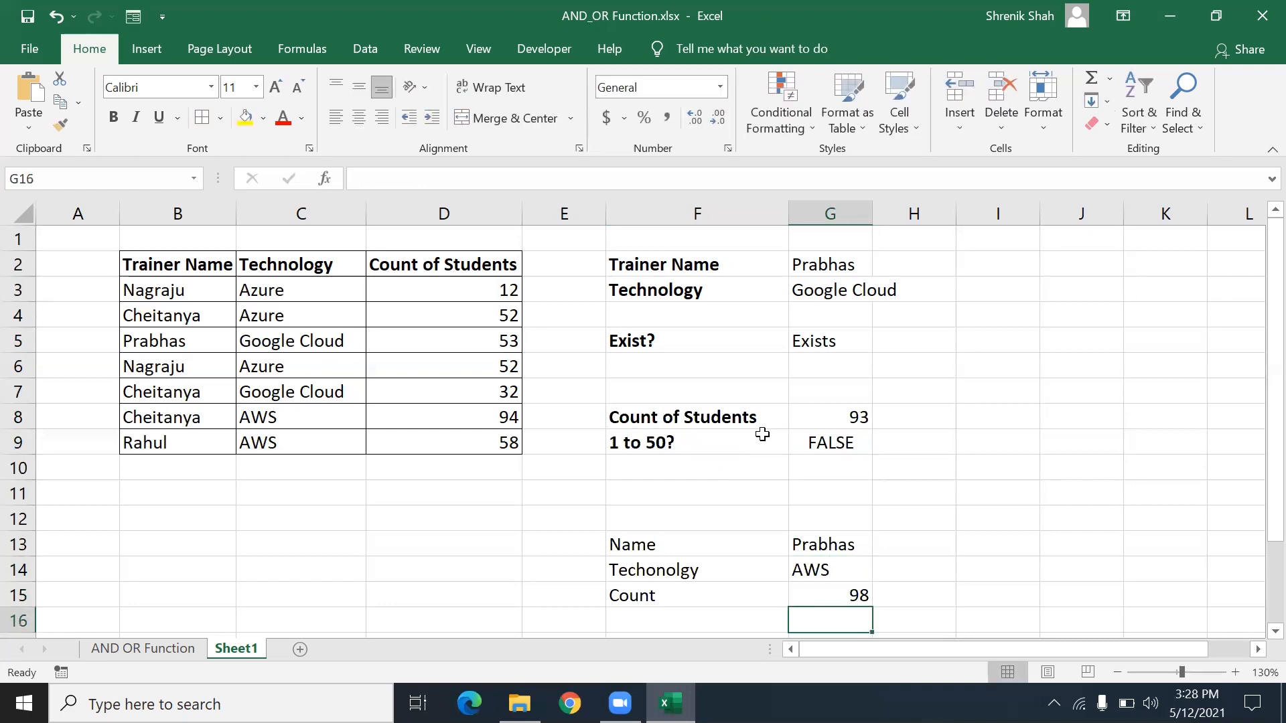
pyautogui.press('Down')
pyautogui.press('Left')
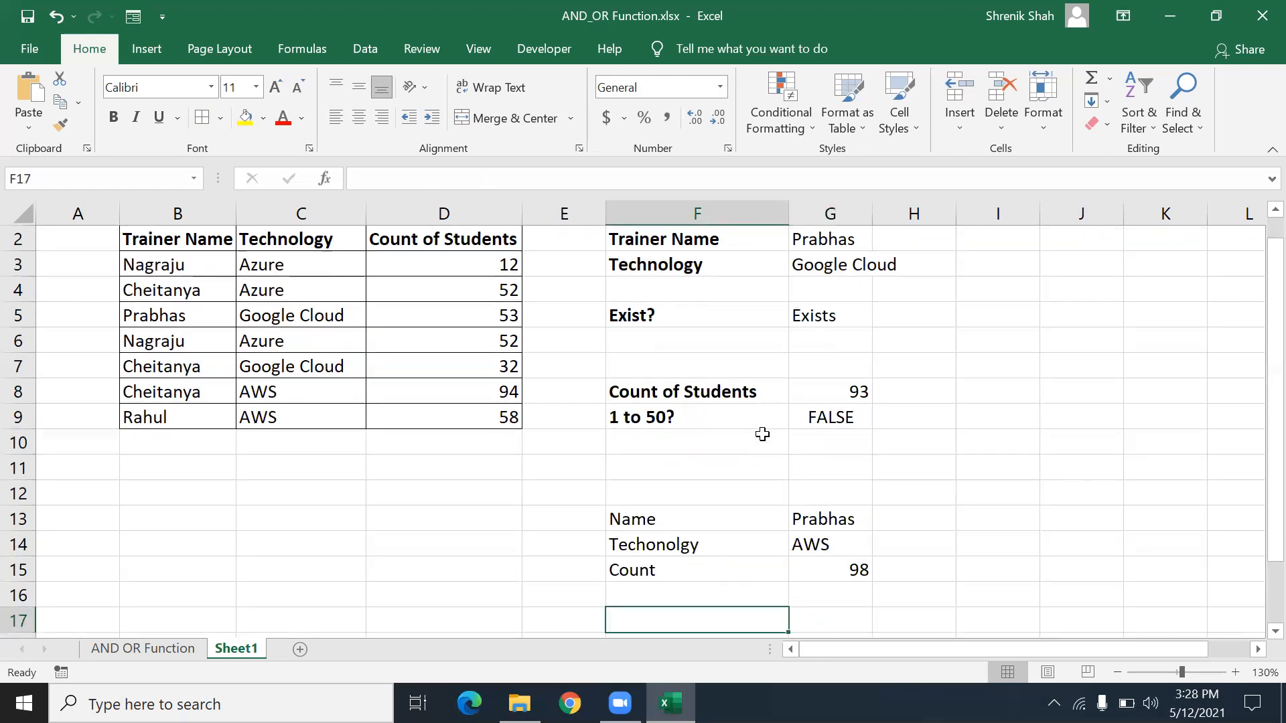
# - Label F17 "Result" and start an OR formula in G17 with the name condition G13=B3:B9
pyautogui.write('Result')
pyautogui.press('Tab')
pyautogui.write('=OR(')
pyautogui.press('Up')
pyautogui.press('Up')
pyautogui.press('Up')
pyautogui.press('Up')
pyautogui.write('=')
pyautogui.click(173, 271)
pyautogui.moveTo(176, 303); pyautogui.dragTo(178, 410)
pyautogui.write(',')
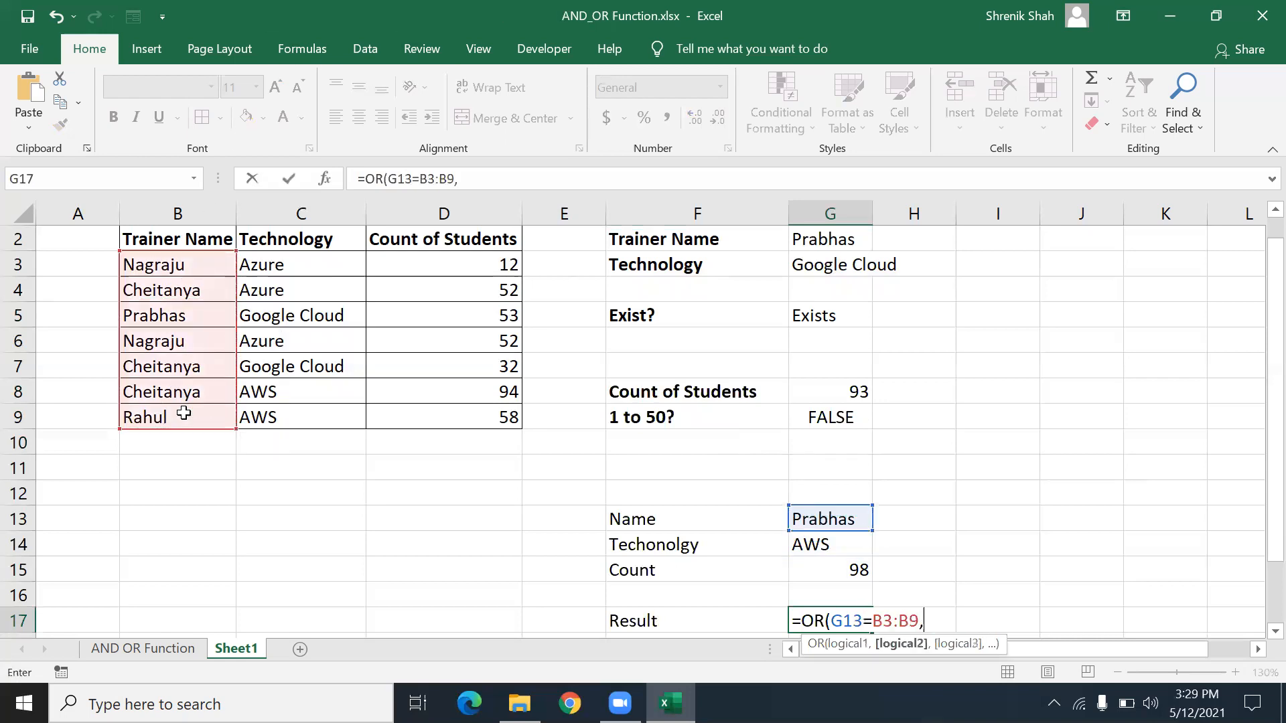
# - Complete the OR formula in G17 with the conditions G14=C3:C9 and G15=D3:D9, and select its result cell
pyautogui.click(806, 544)
pyautogui.write('=')
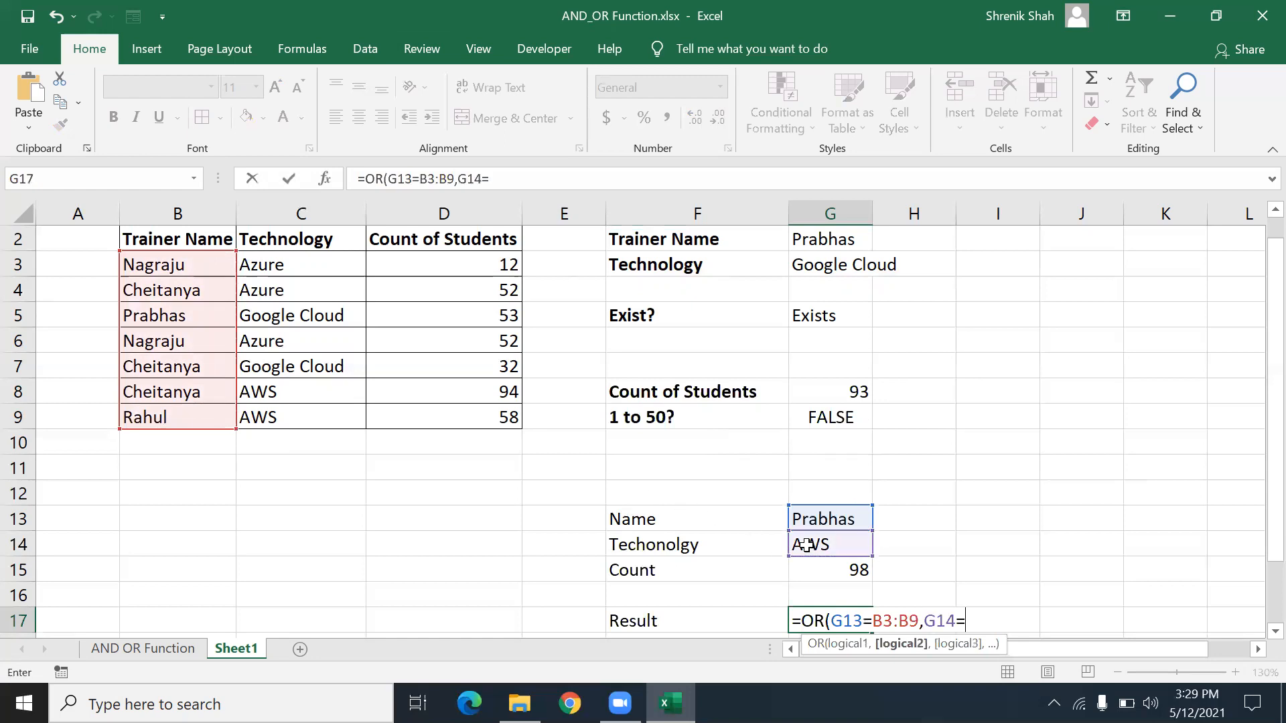
pyautogui.moveTo(328, 269); pyautogui.dragTo(319, 413)
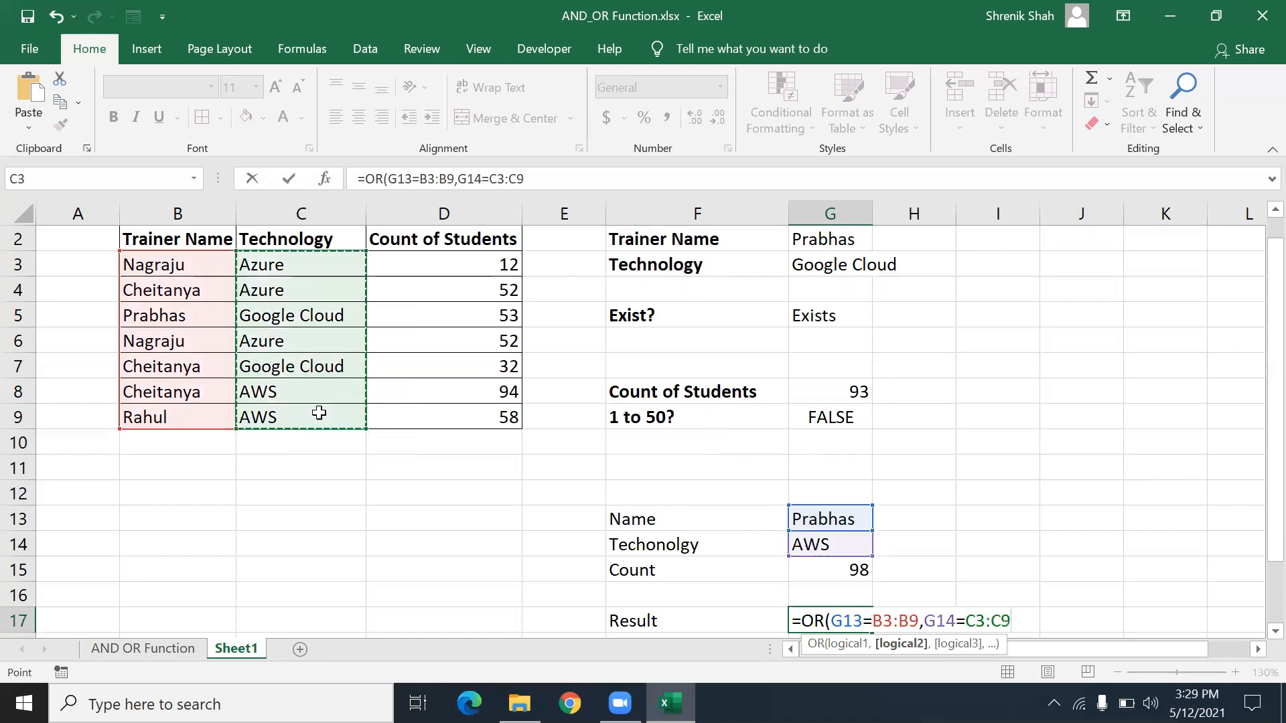
pyautogui.write(',')
pyautogui.click(832, 570)
pyautogui.write('=')
pyautogui.click(417, 265)
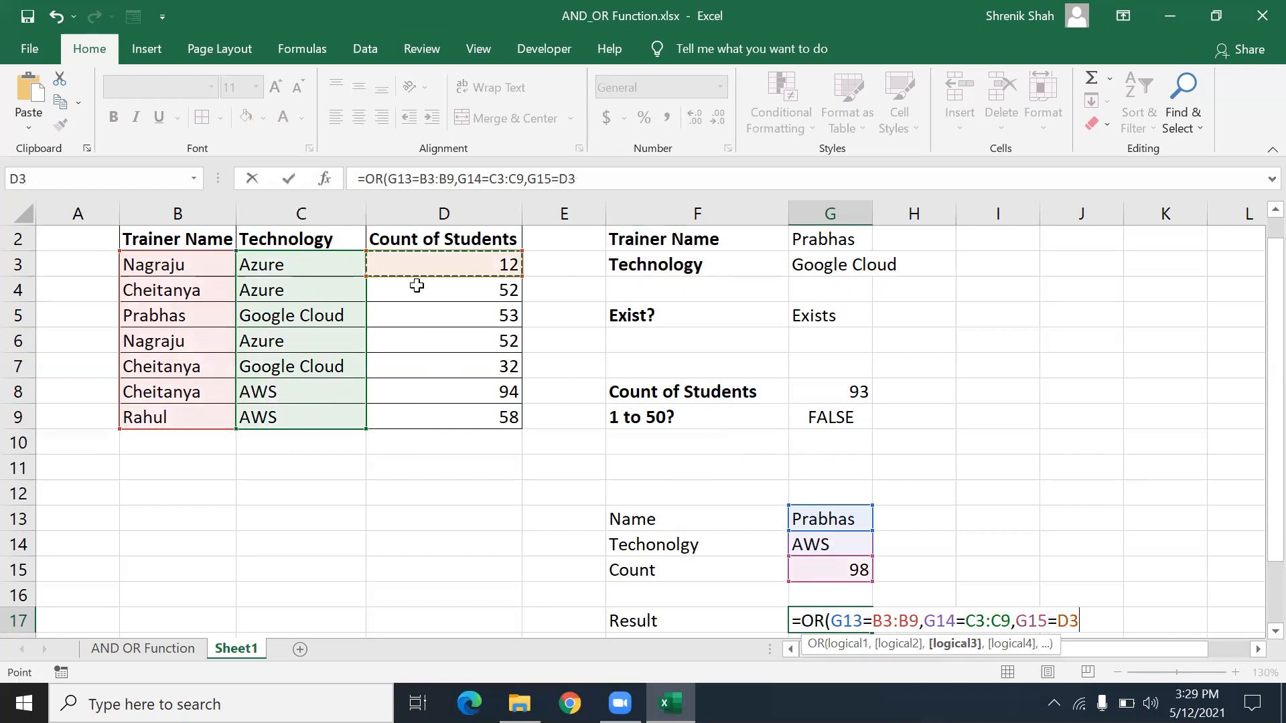
pyautogui.moveTo(416, 286); pyautogui.dragTo(418, 413)
pyautogui.write(')')
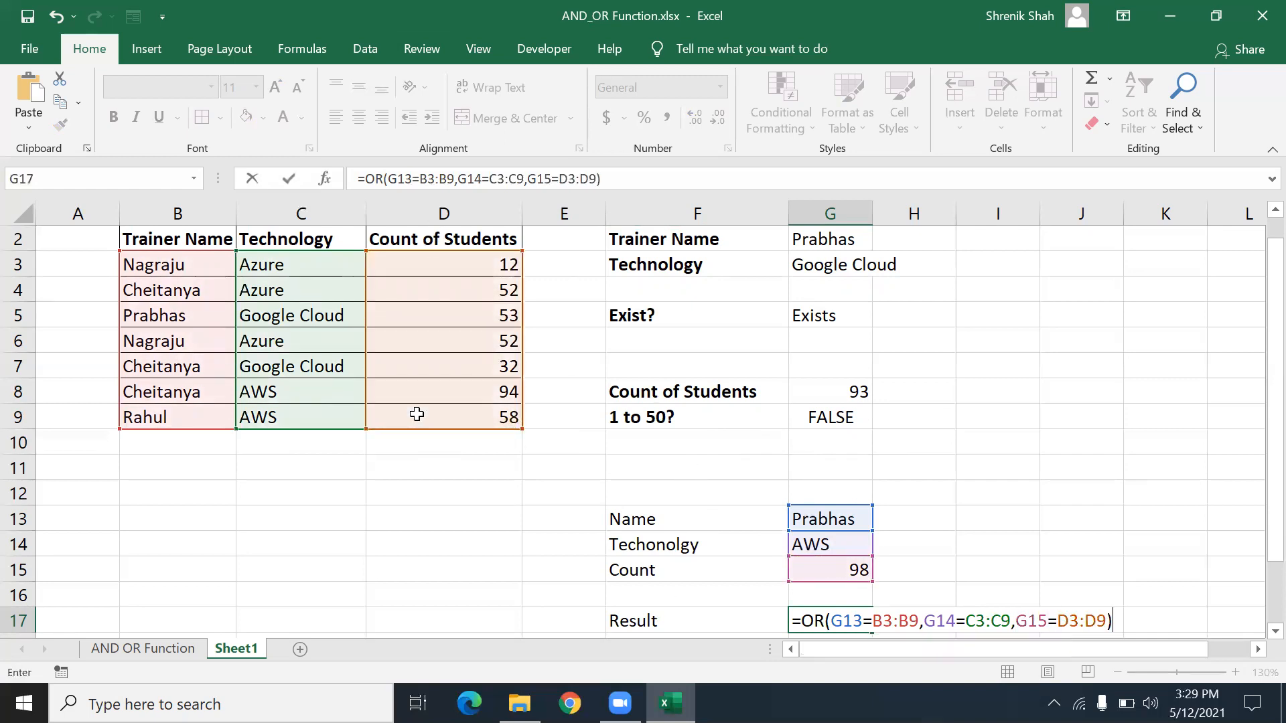
pyautogui.press('Return')
pyautogui.press('Up')
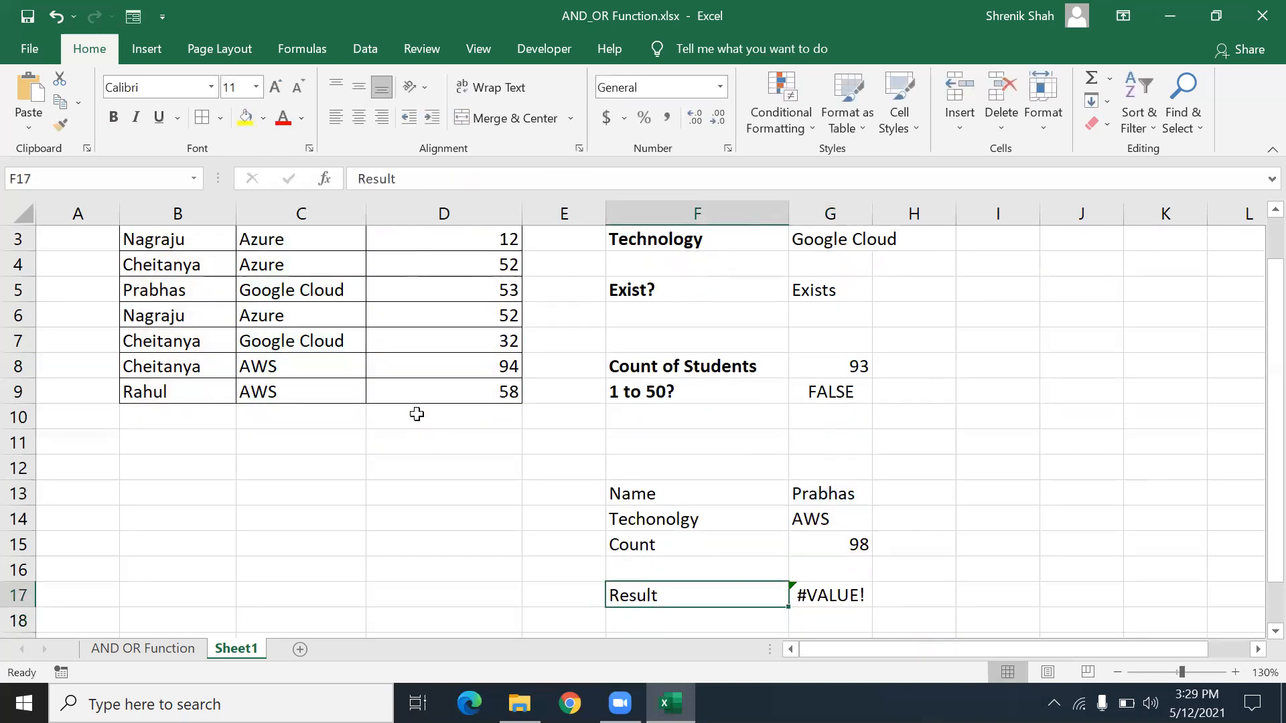
pyautogui.press('Right')
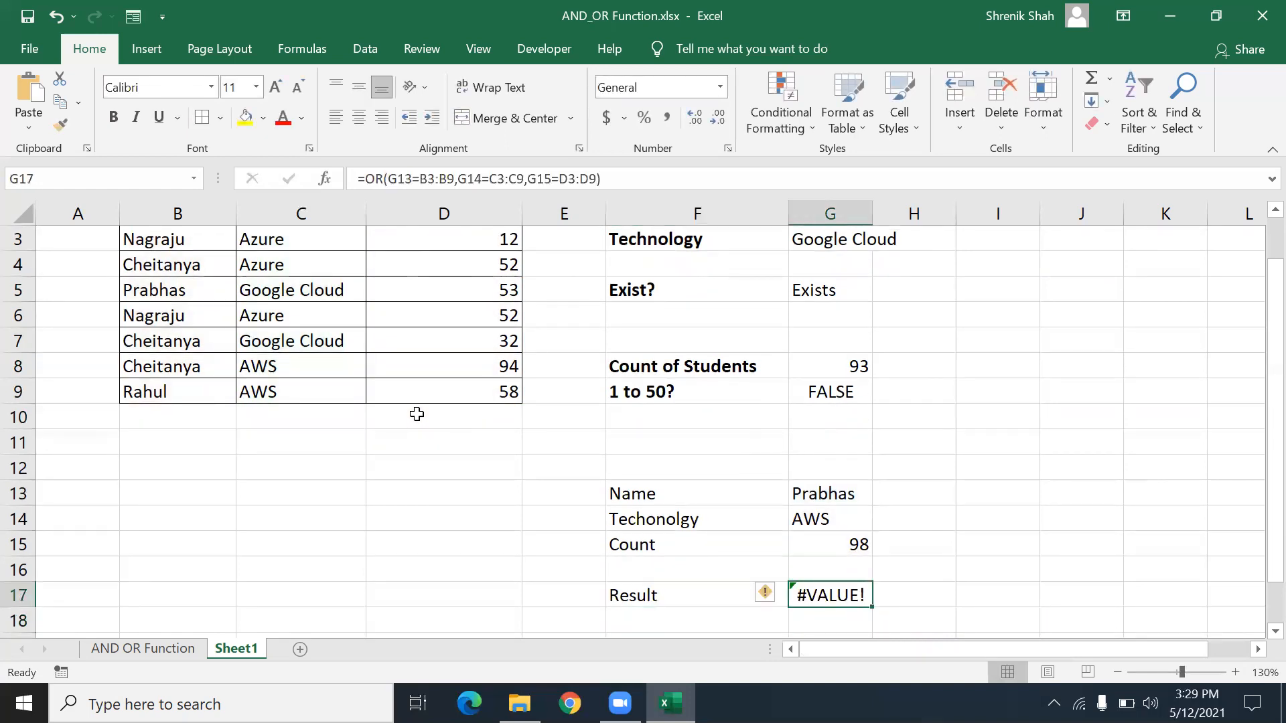
# - Evaluate the G13=B3:B9 and G14=C3:C9 conditions inside the G17 formula, restoring the references after each
pyautogui.doubleClick(819, 598)
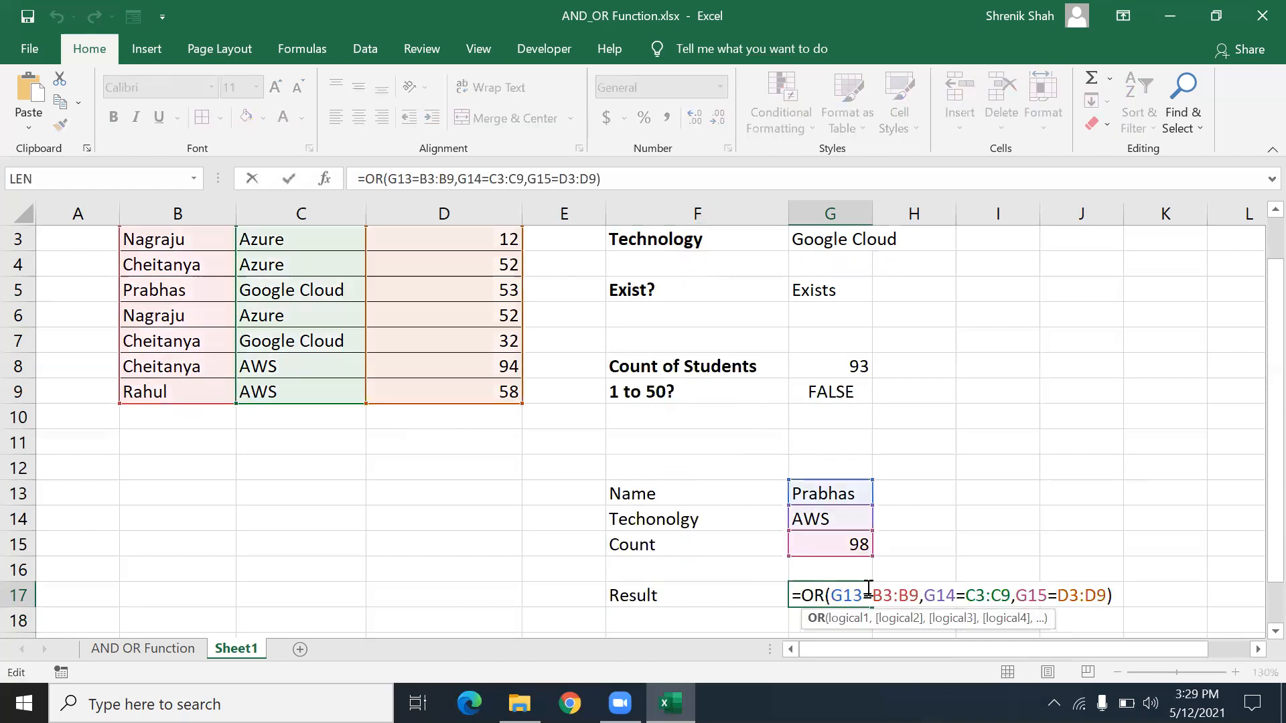
pyautogui.moveTo(830, 596); pyautogui.dragTo(912, 587)
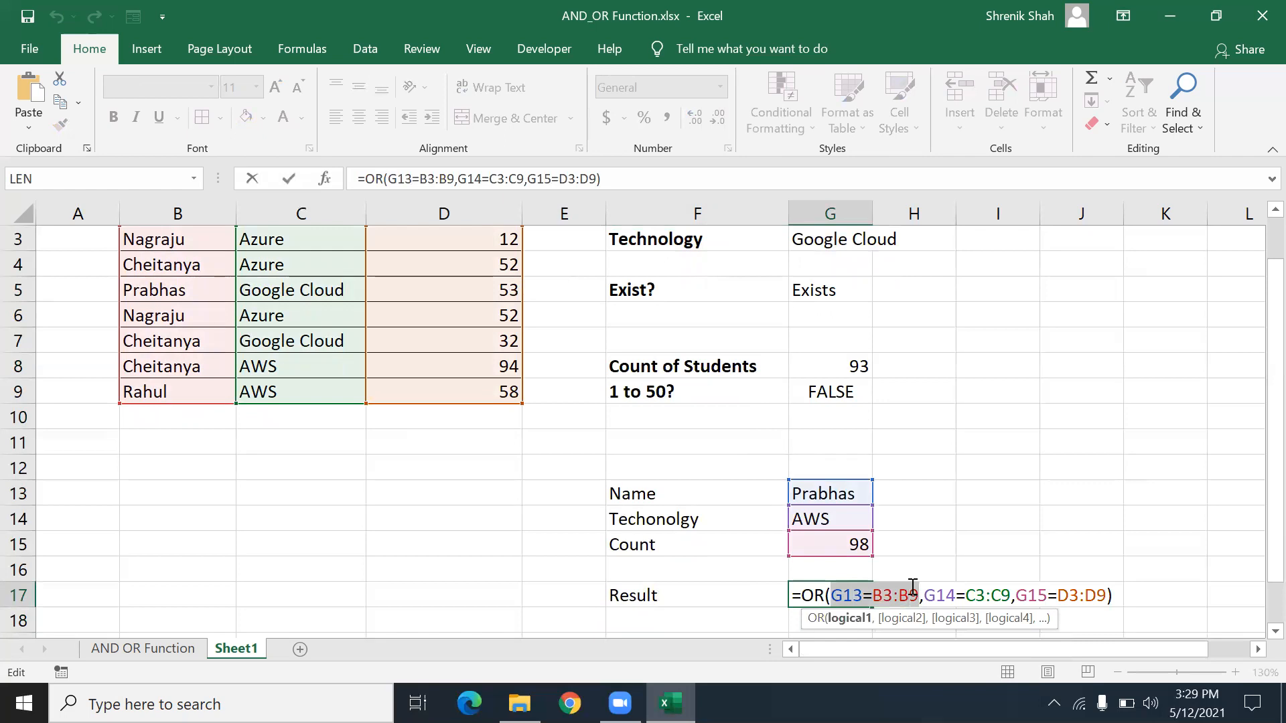
pyautogui.press('F9')
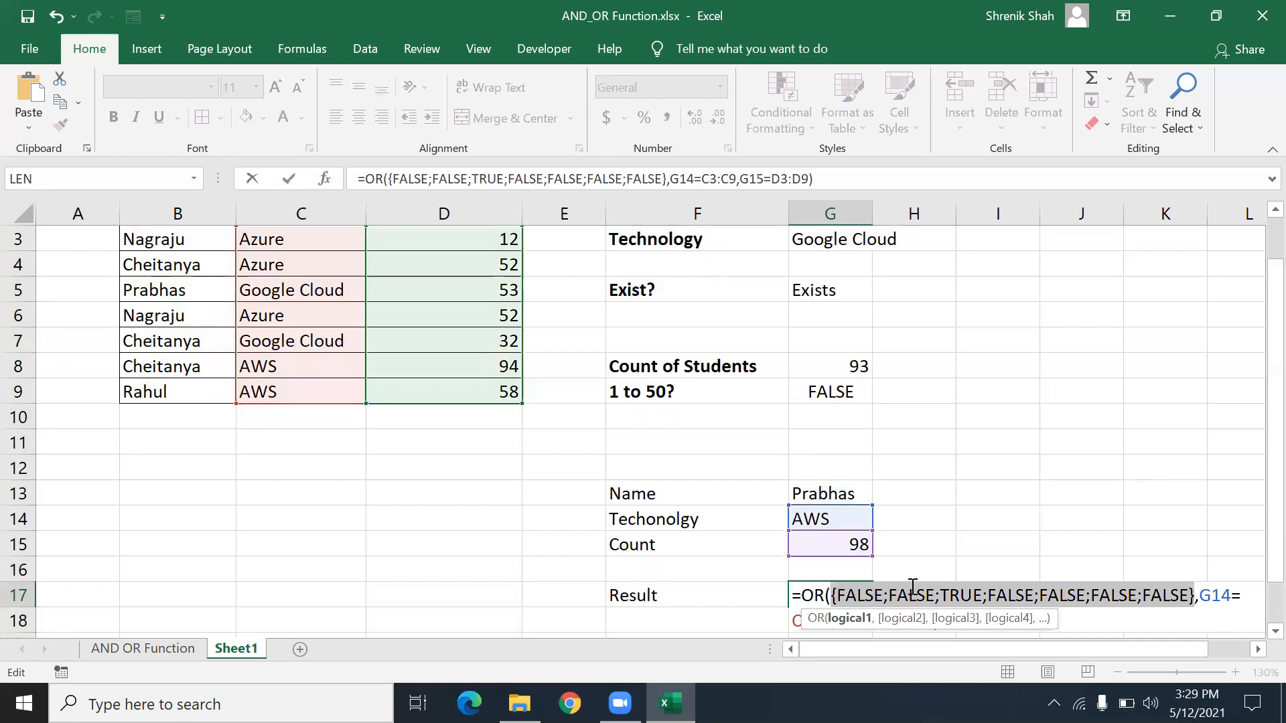
pyautogui.hotkey('ctrl', 'z')
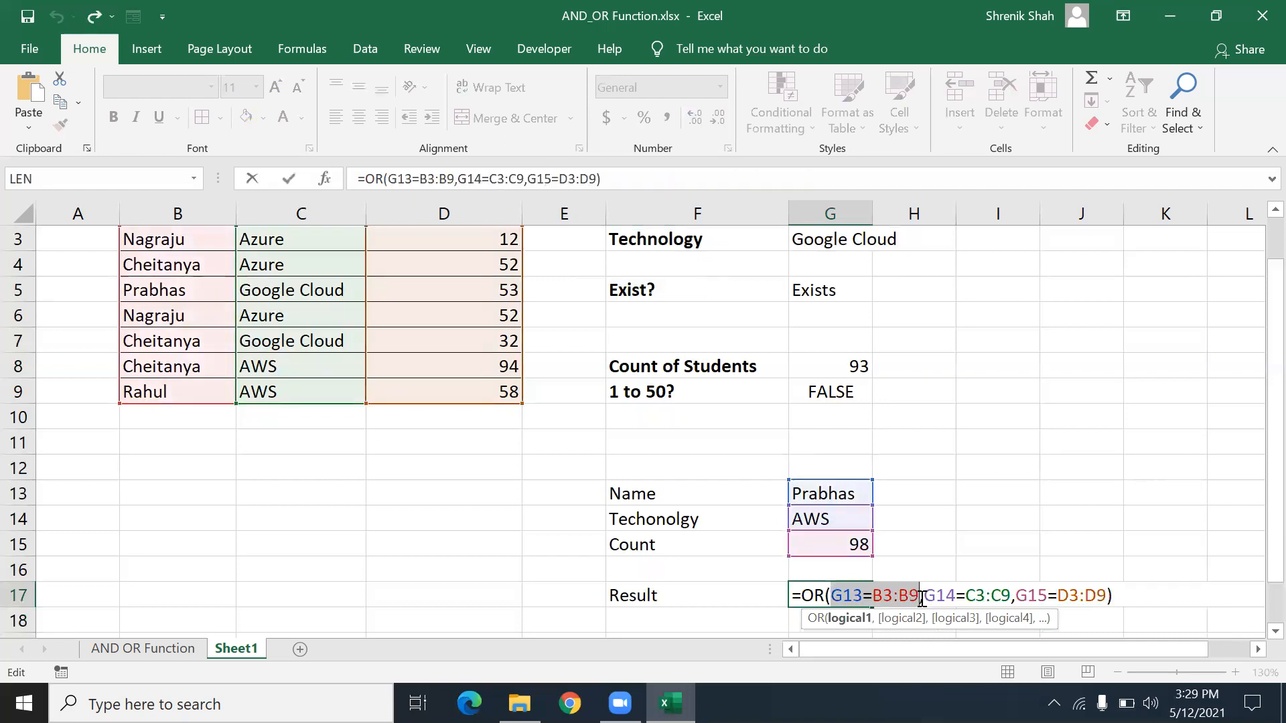
pyautogui.click(930, 596)
pyautogui.moveTo(930, 595); pyautogui.dragTo(1013, 588)
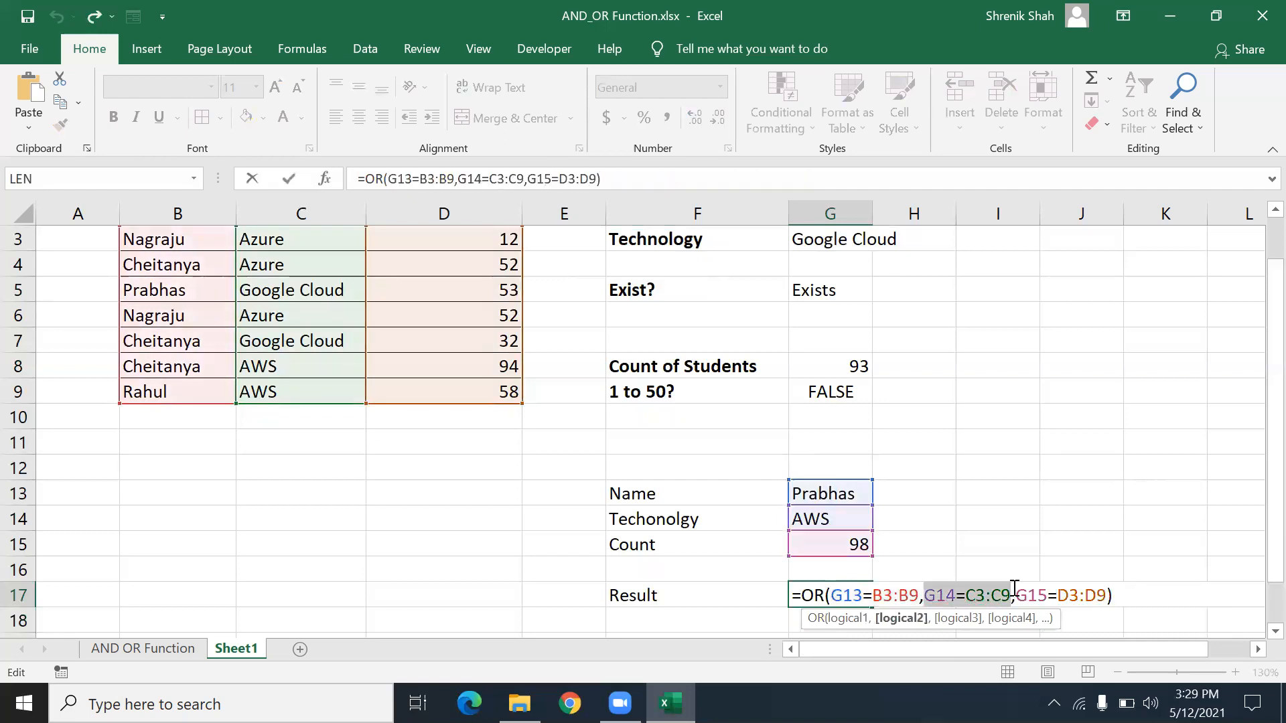
pyautogui.press('F9')
pyautogui.hotkey('ctrl', 'z')
# - Evaluate the G15=D3:D9 condition inside the G17 formula, restore the references and close the formula
pyautogui.click(1028, 595)
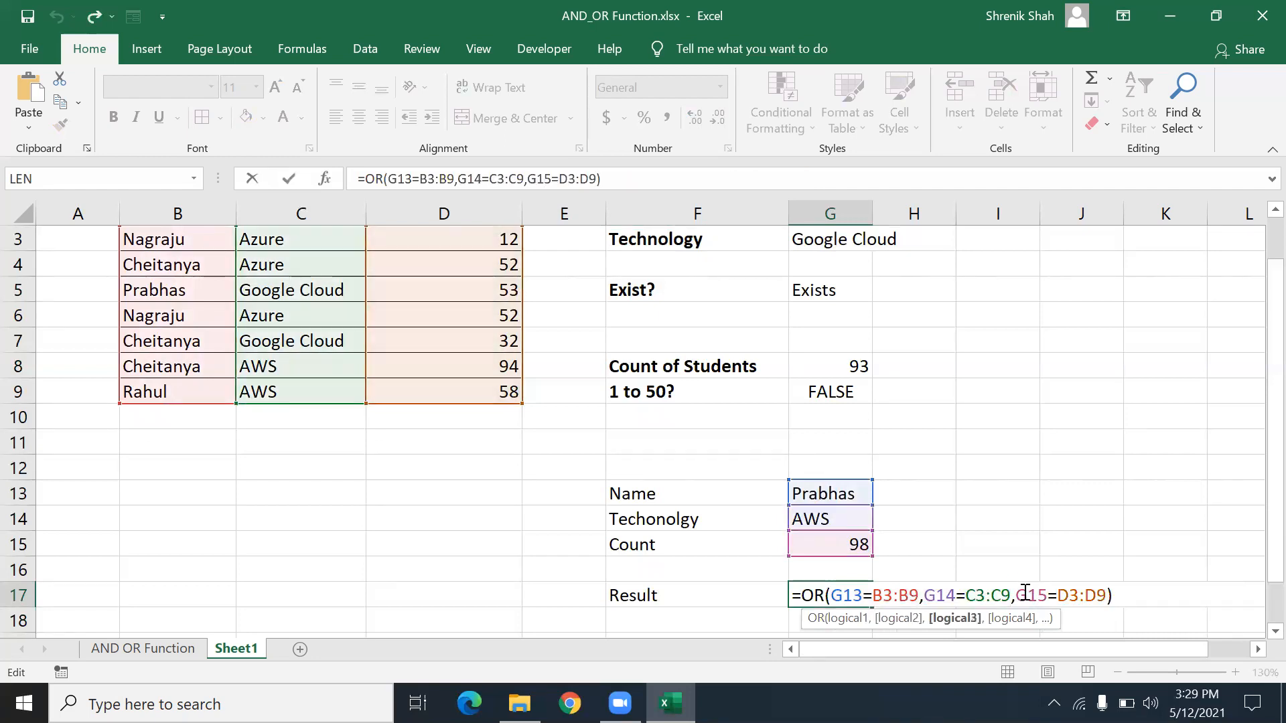
pyautogui.moveTo(1016, 595); pyautogui.dragTo(1102, 593)
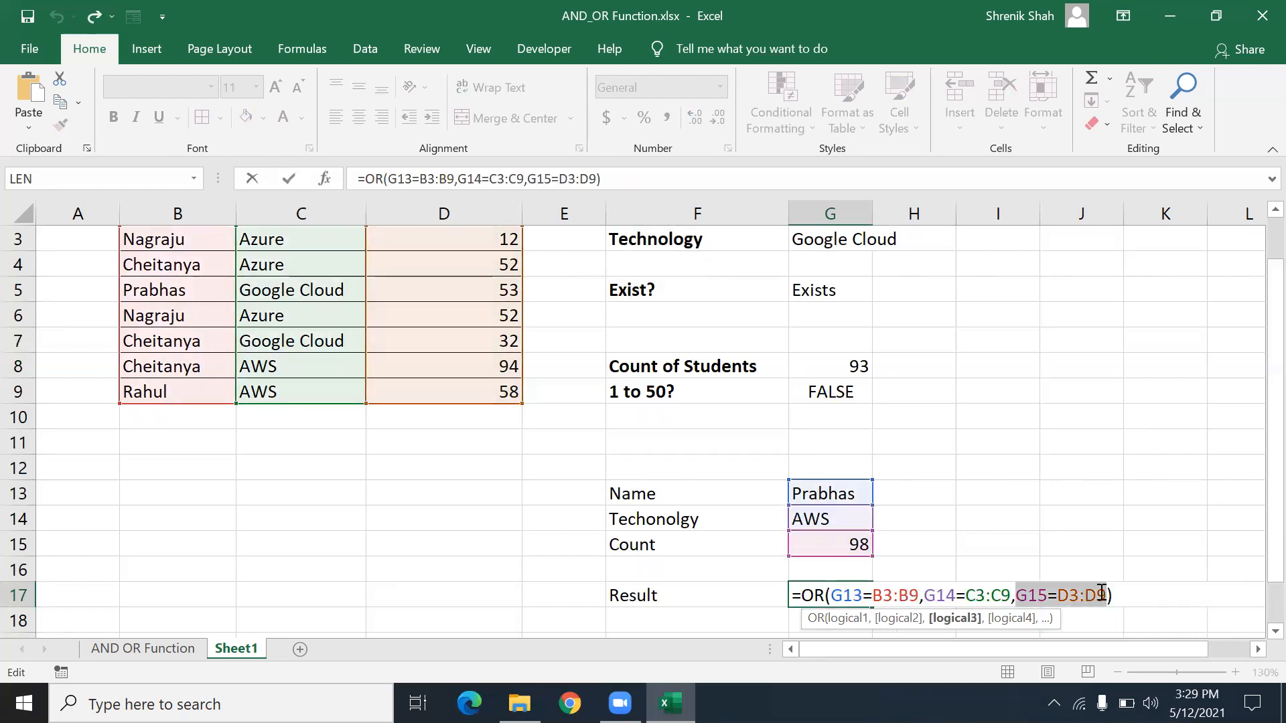
pyautogui.press('F9')
pyautogui.hotkey('ctrl', 'z')
pyautogui.click(872, 594)
pyautogui.hotkey('shift', 'Return')
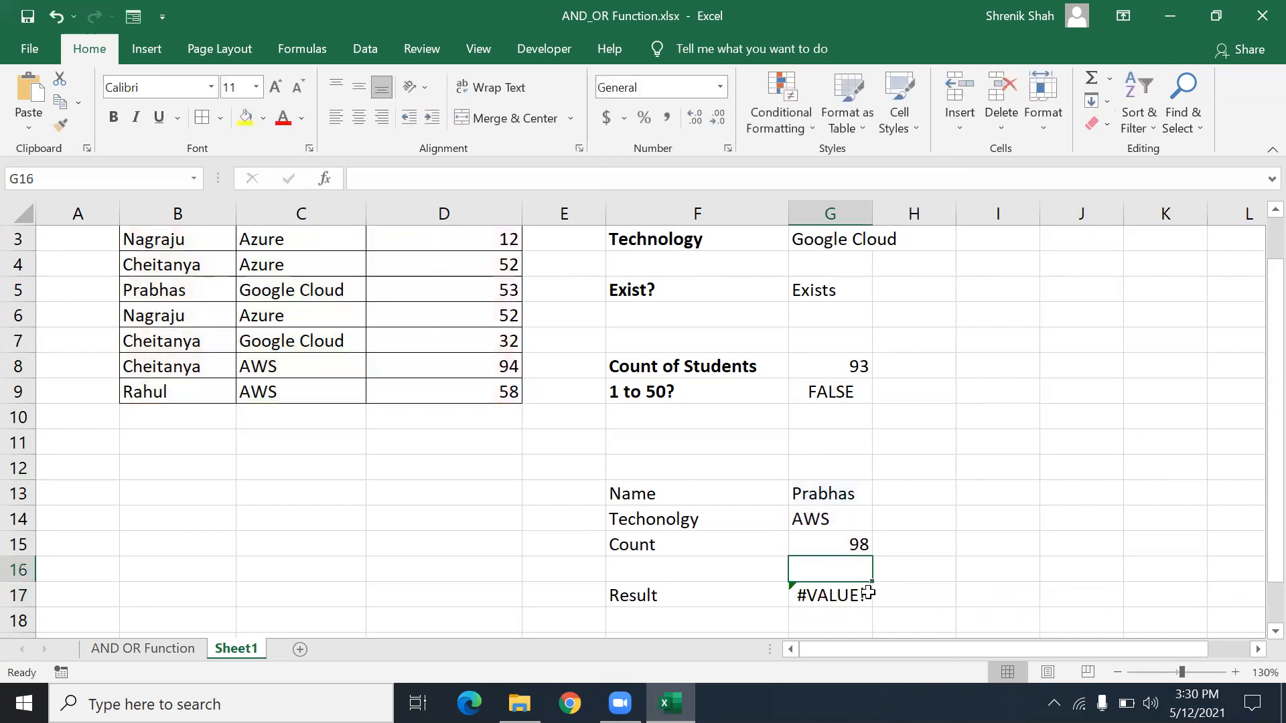
# - Reopen the OR formula in G17 to review its three conditions, leaving it as written
pyautogui.click(864, 594)
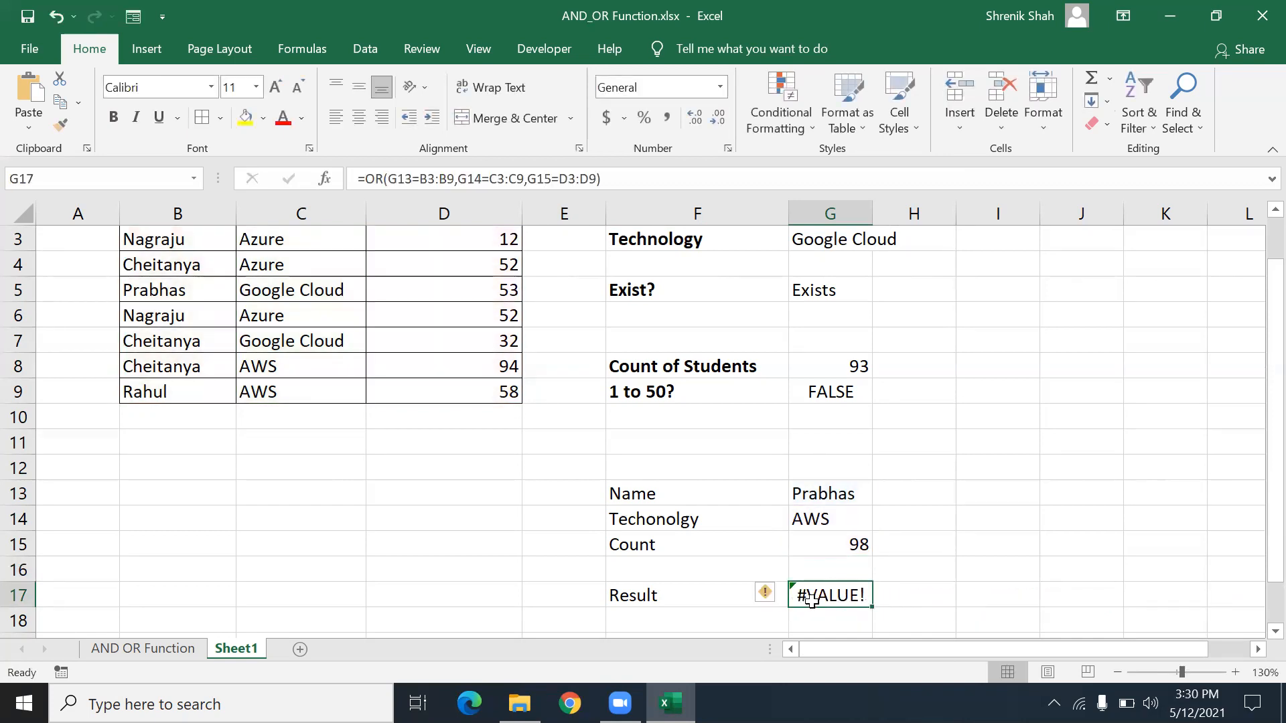
pyautogui.doubleClick(812, 600)
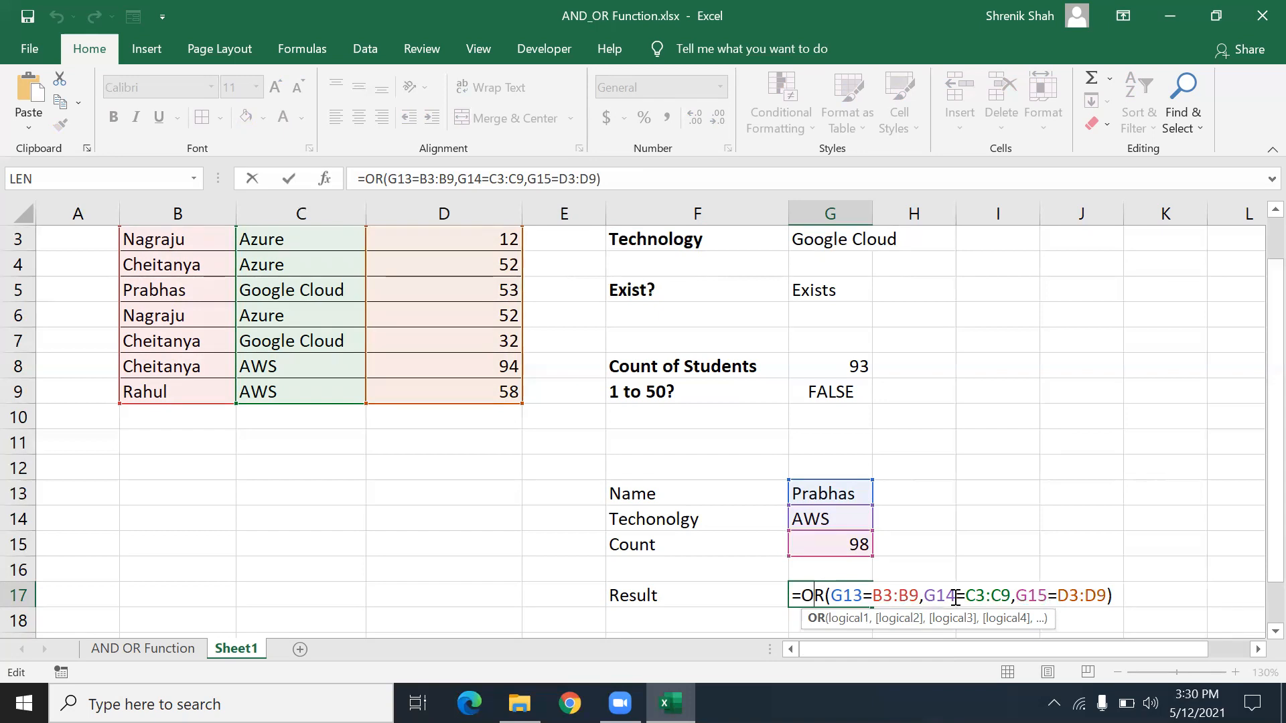
pyautogui.click(921, 522)
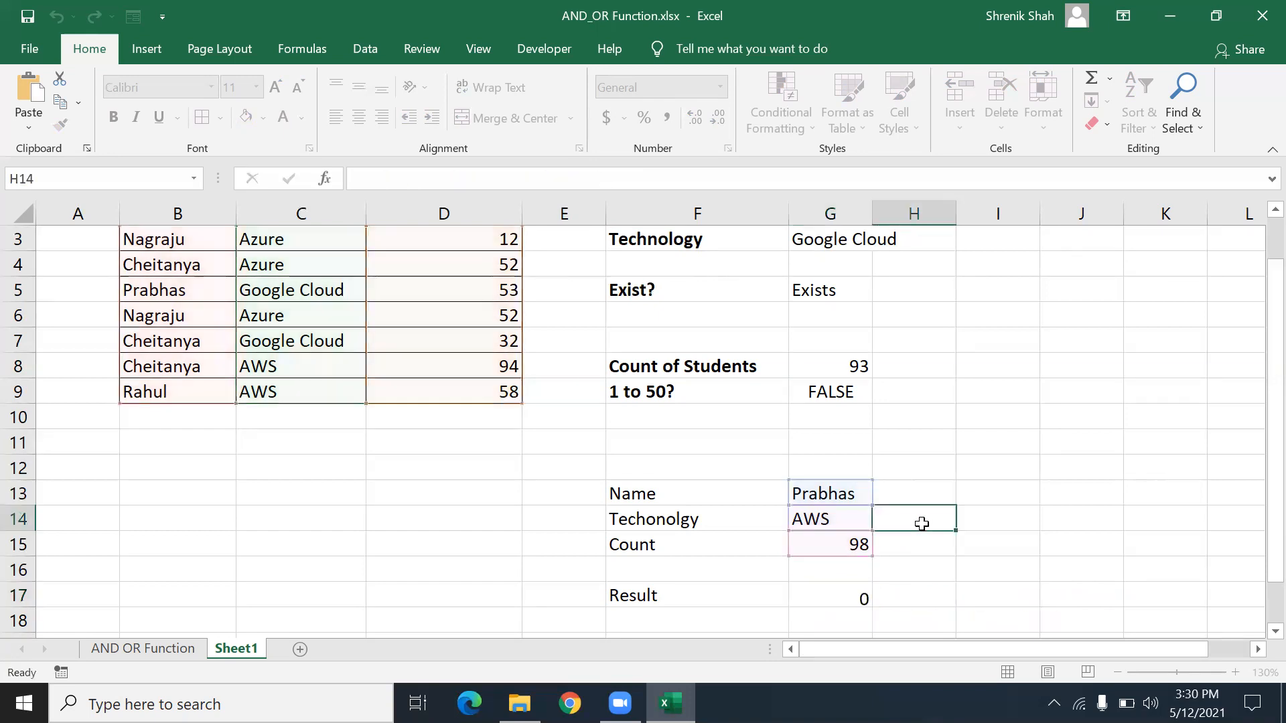
pyautogui.scroll(1, 610, 614)
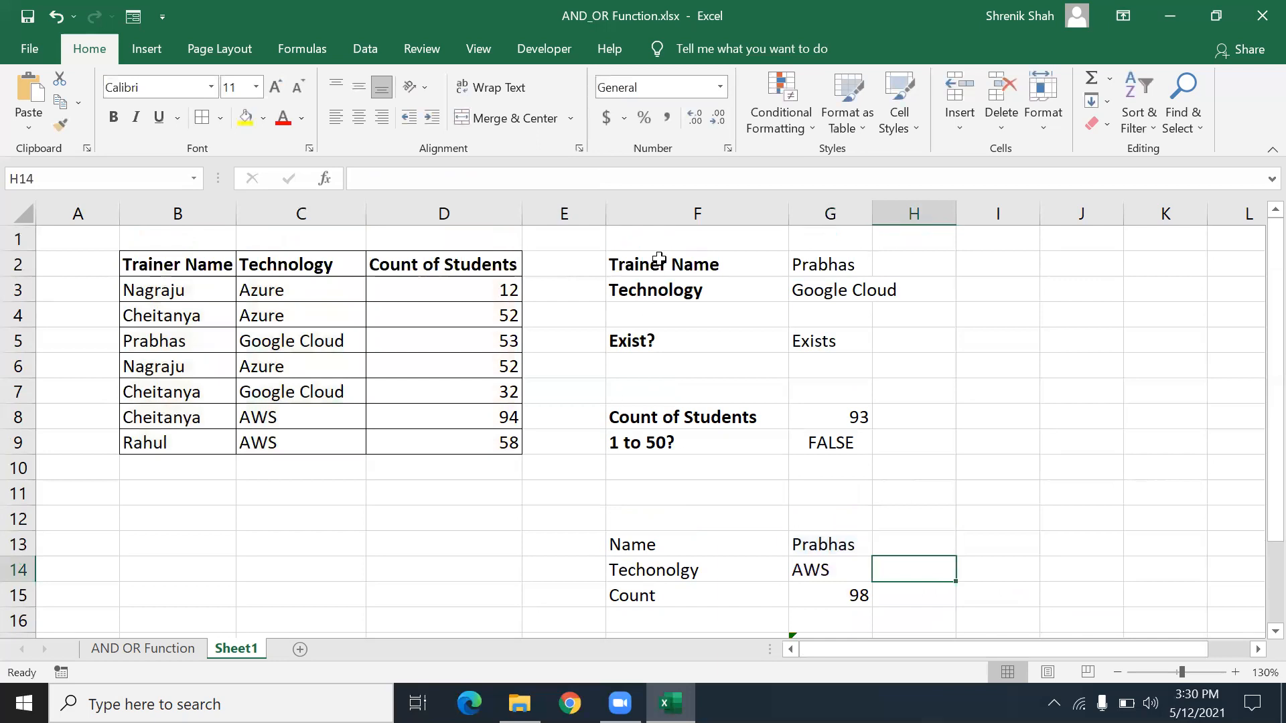
# - Review the AND and OR examples on the AND OR Function sheet and return to Sheet1
pyautogui.click(201, 648)
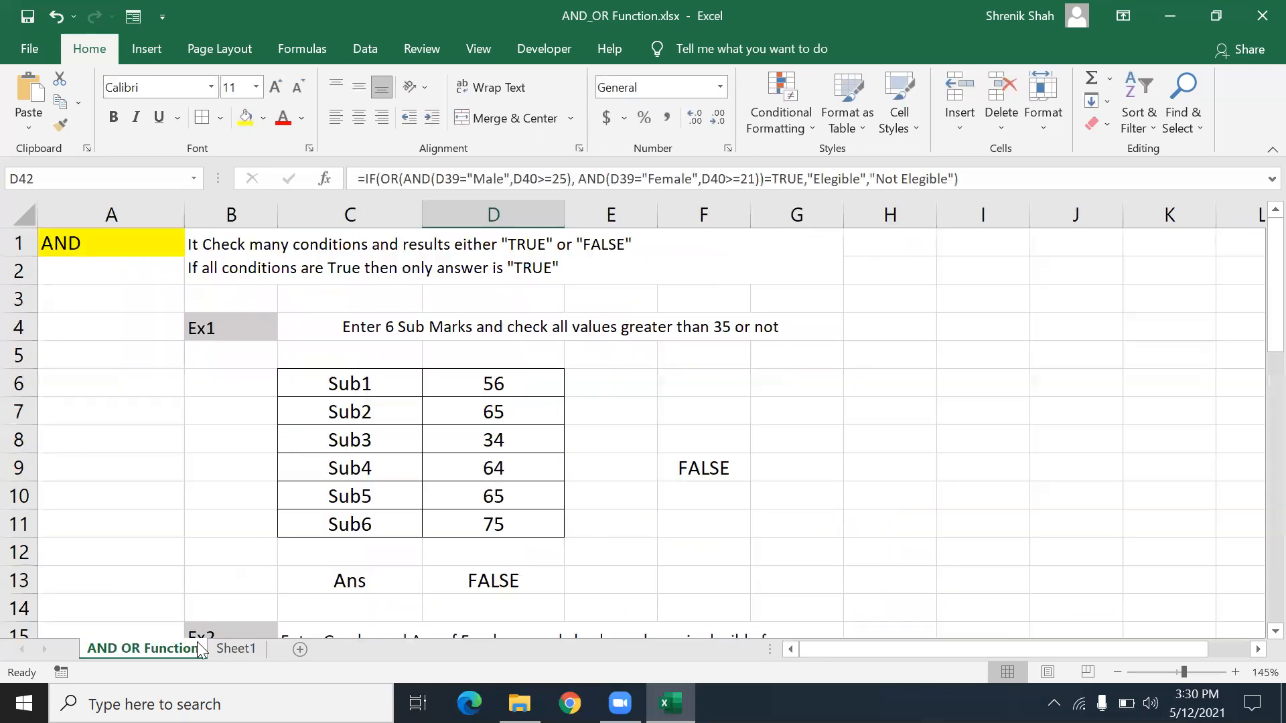
pyautogui.click(455, 410)
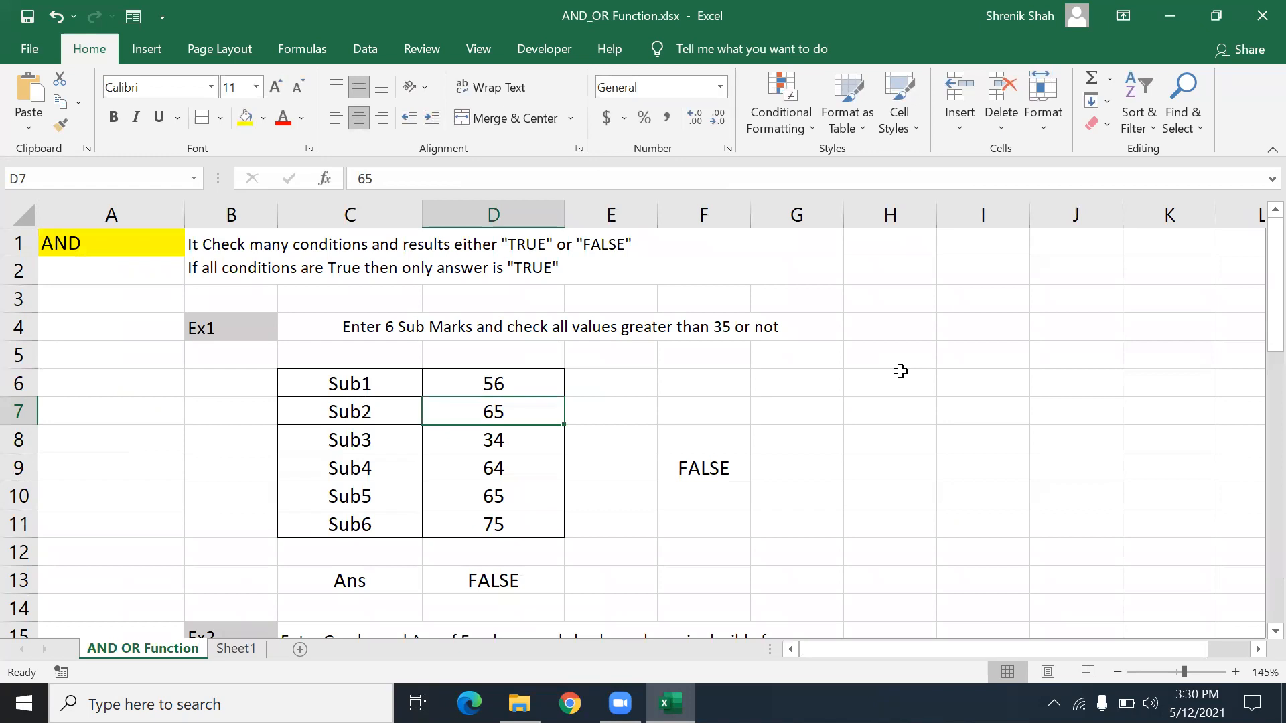
pyautogui.click(780, 52)
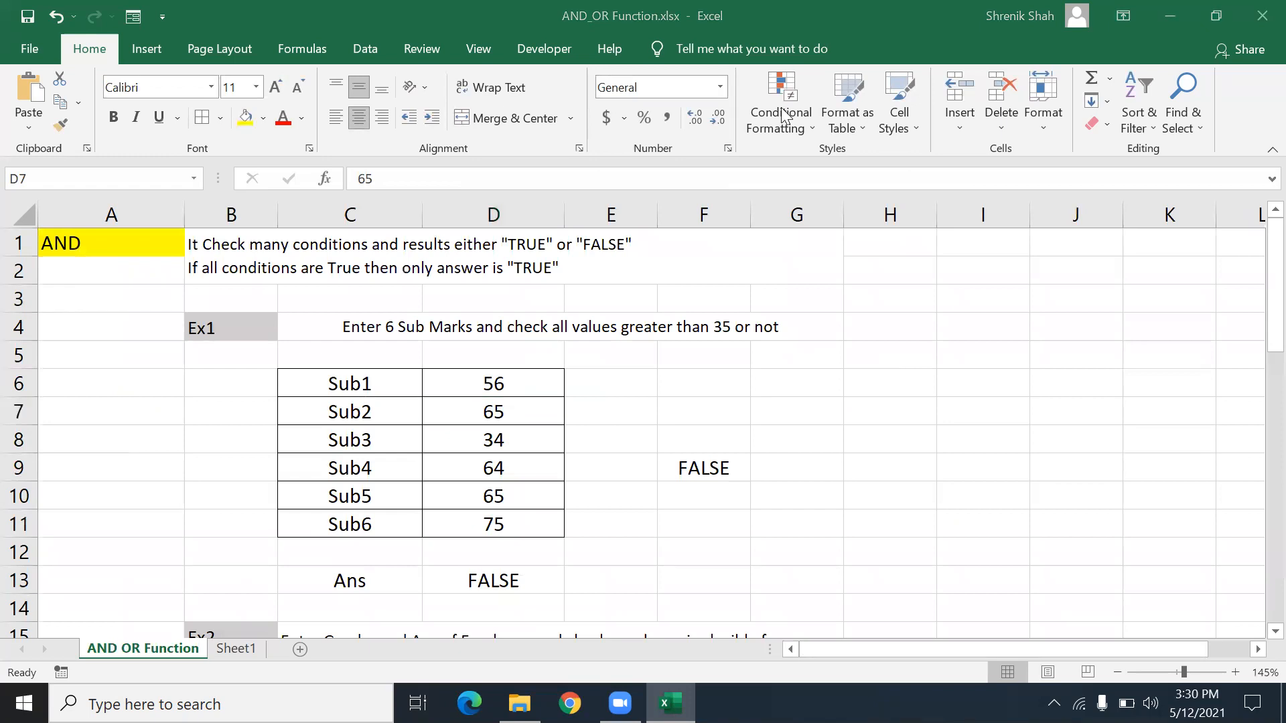
pyautogui.click(806, 412)
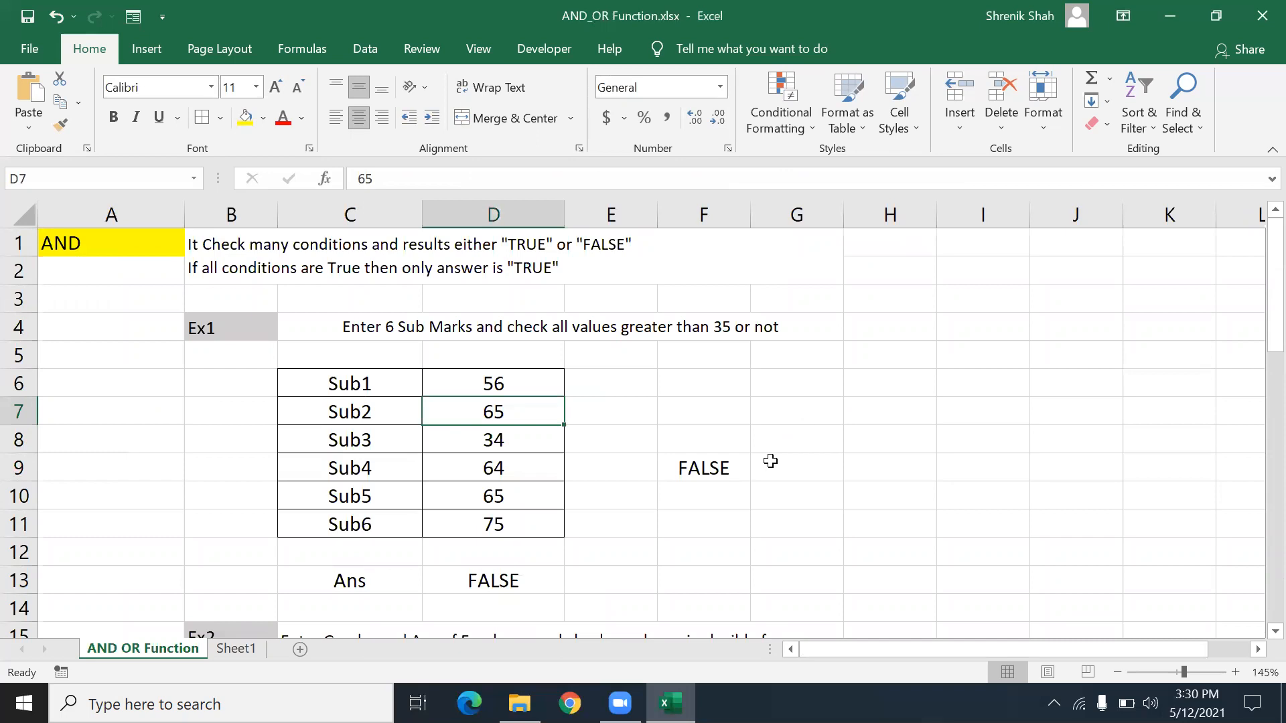
pyautogui.scroll(-8, 494, 497)
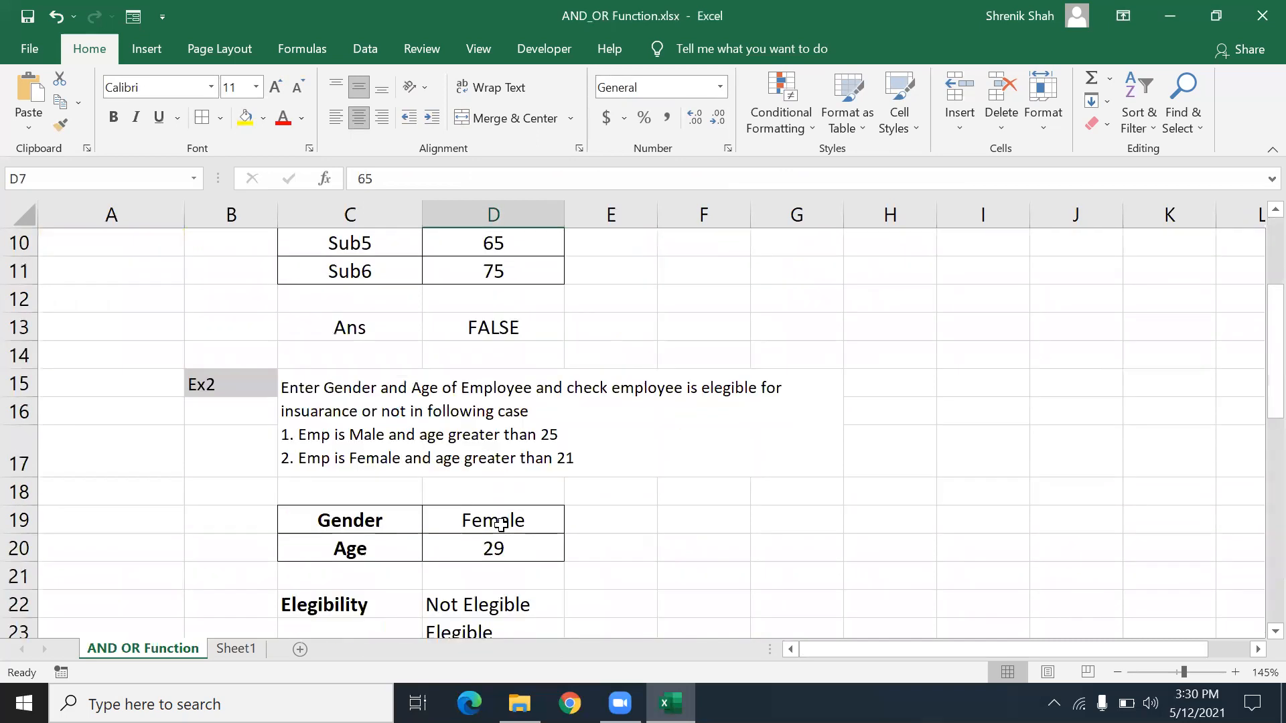
pyautogui.scroll(-2, 506, 524)
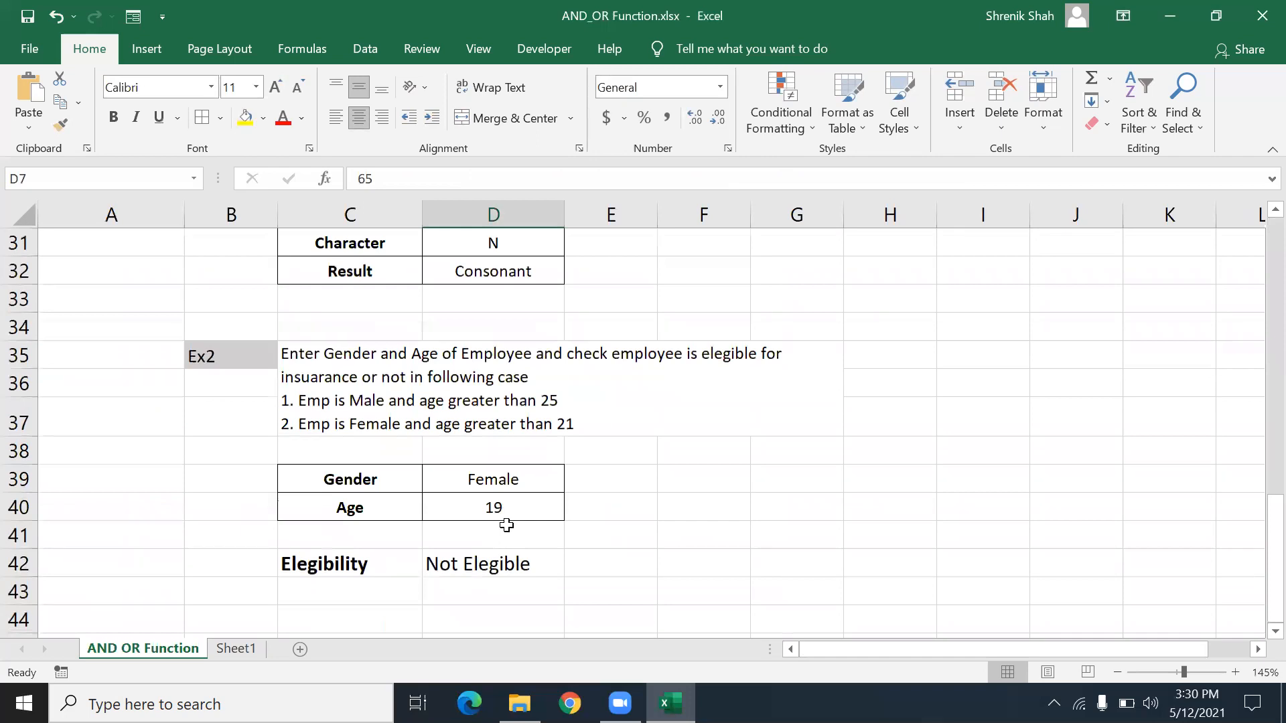
pyautogui.click(506, 529)
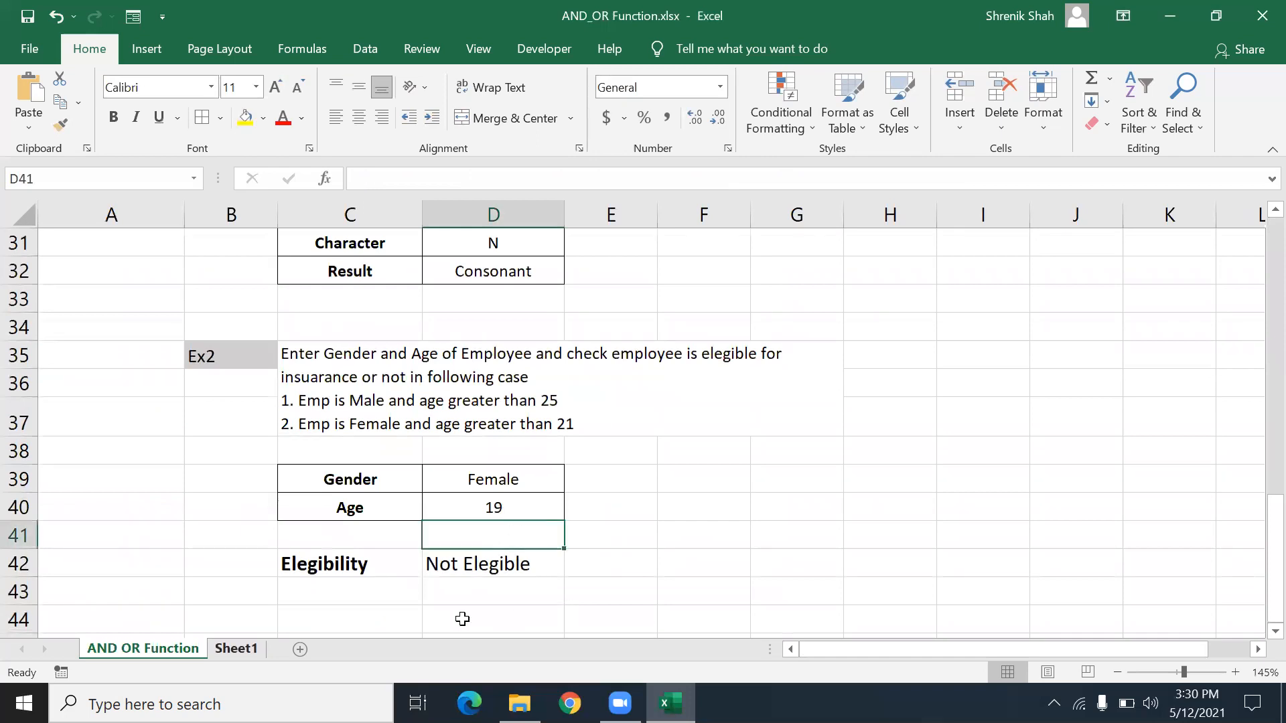
pyautogui.hotkey('ctrl', 'pagedown')
pyautogui.click(486, 491)
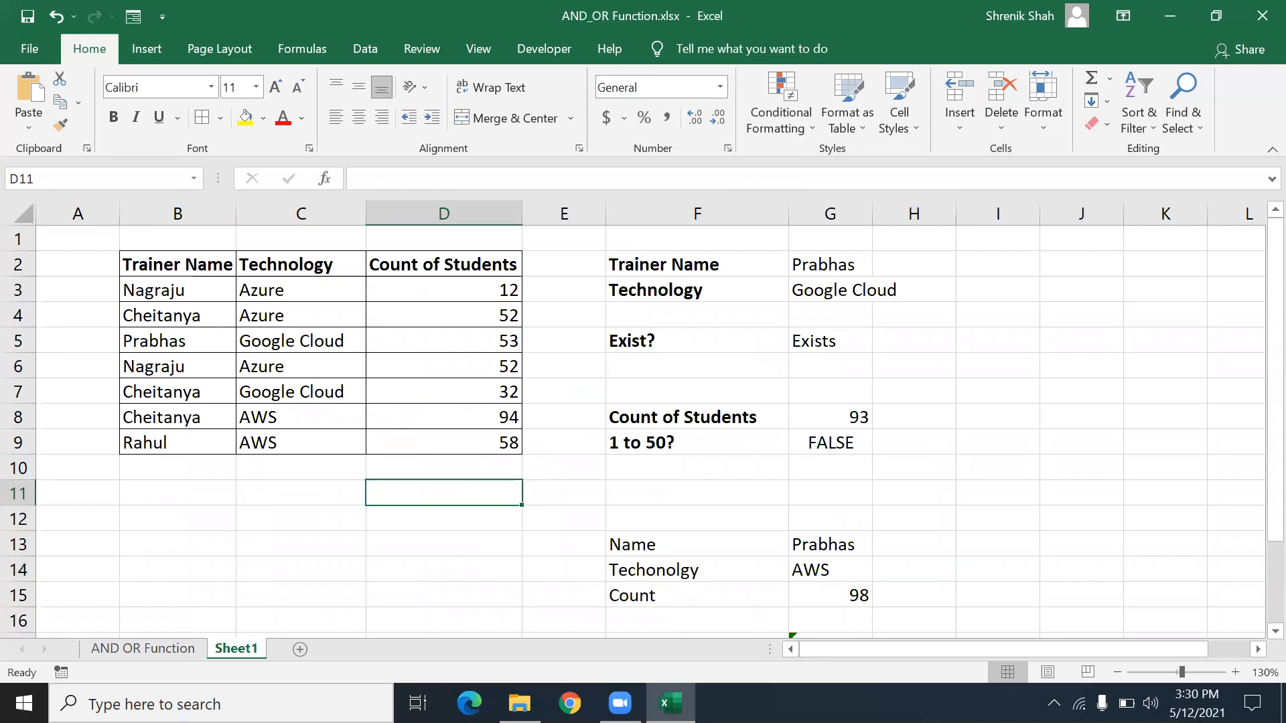
# - Switch to File Explorer and open the #5_Conditional_Formatting folder inside Advance Excel > Online Batch 17
pyautogui.hotkey('alt', 'Tab')
pyautogui.click(426, 158)
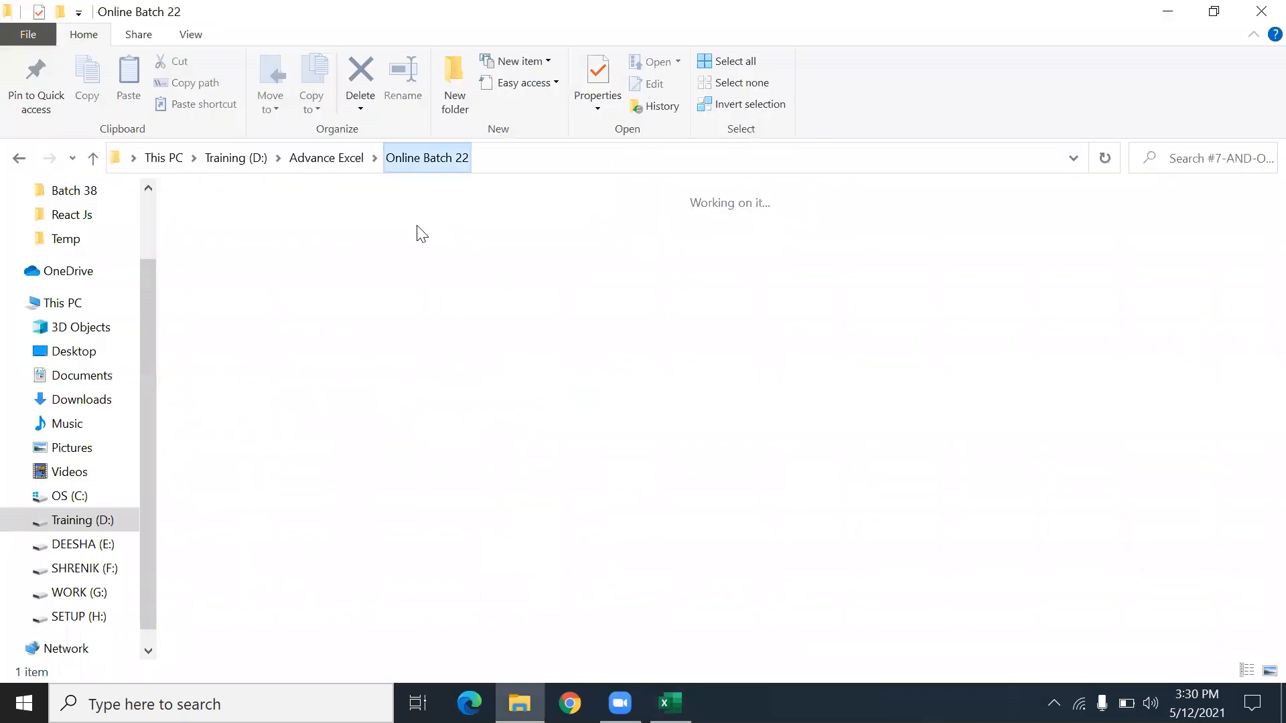
pyautogui.click(340, 158)
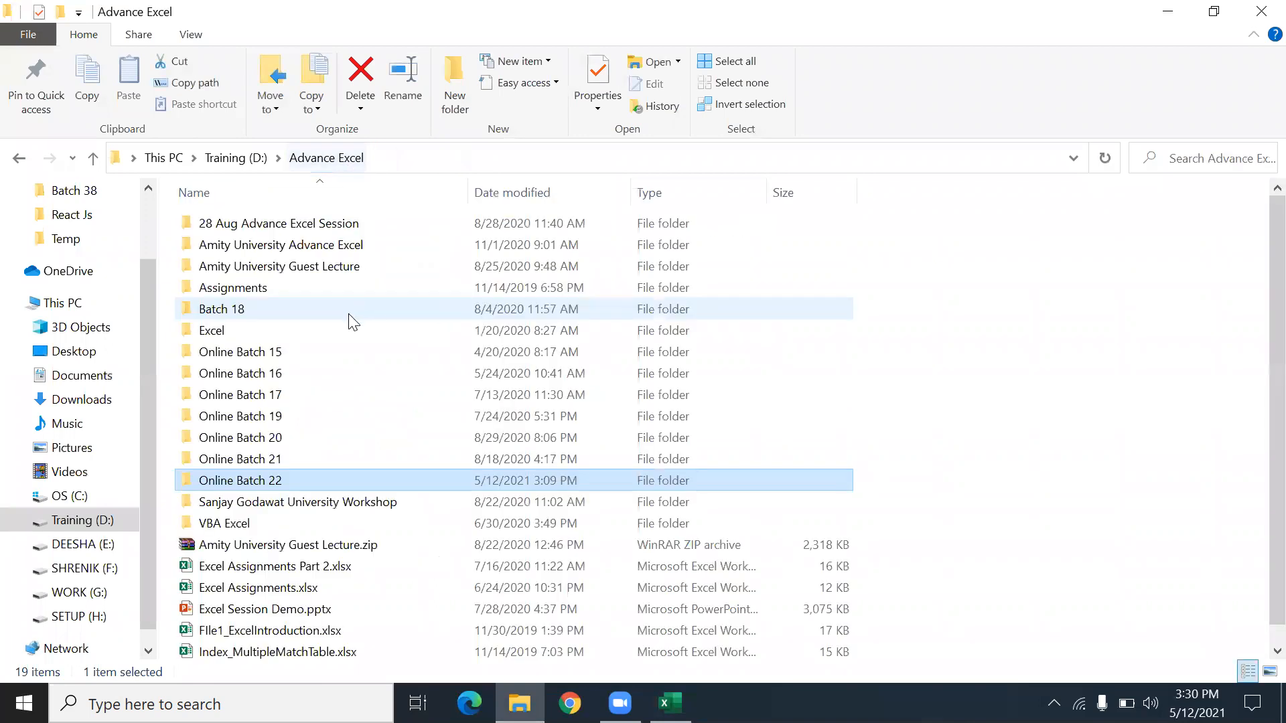
pyautogui.doubleClick(305, 384)
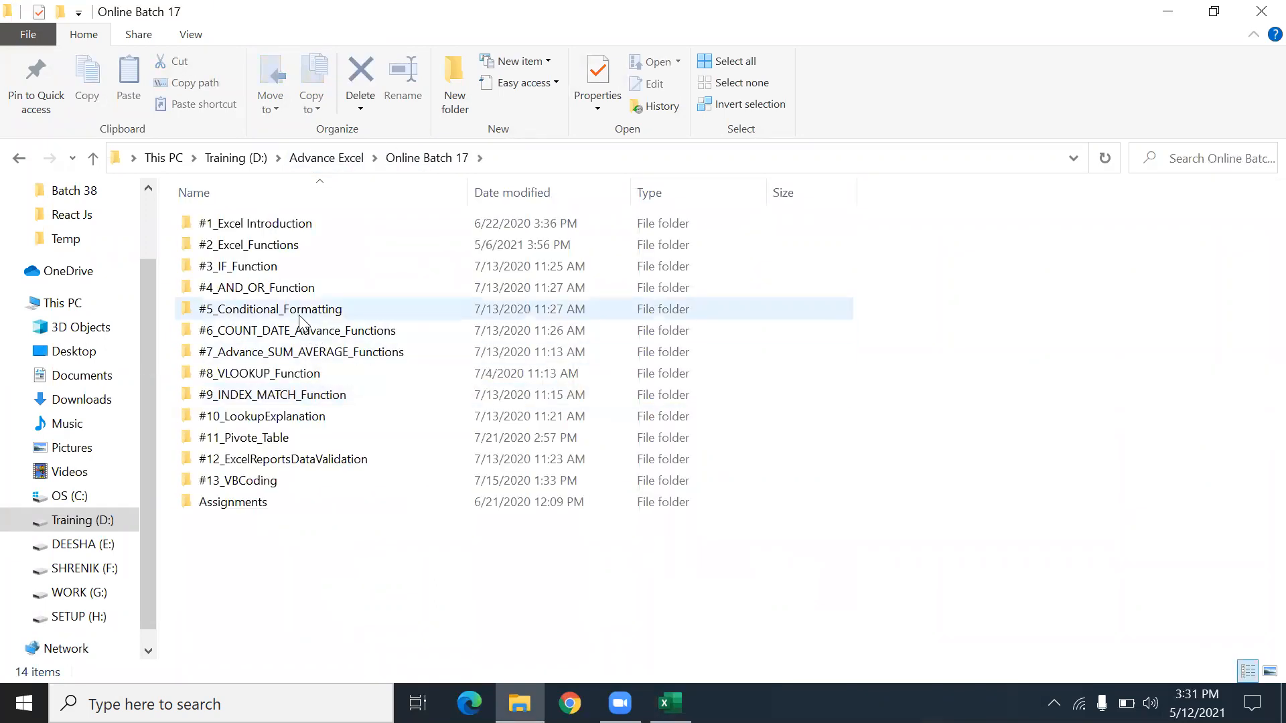
pyautogui.doubleClick(299, 313)
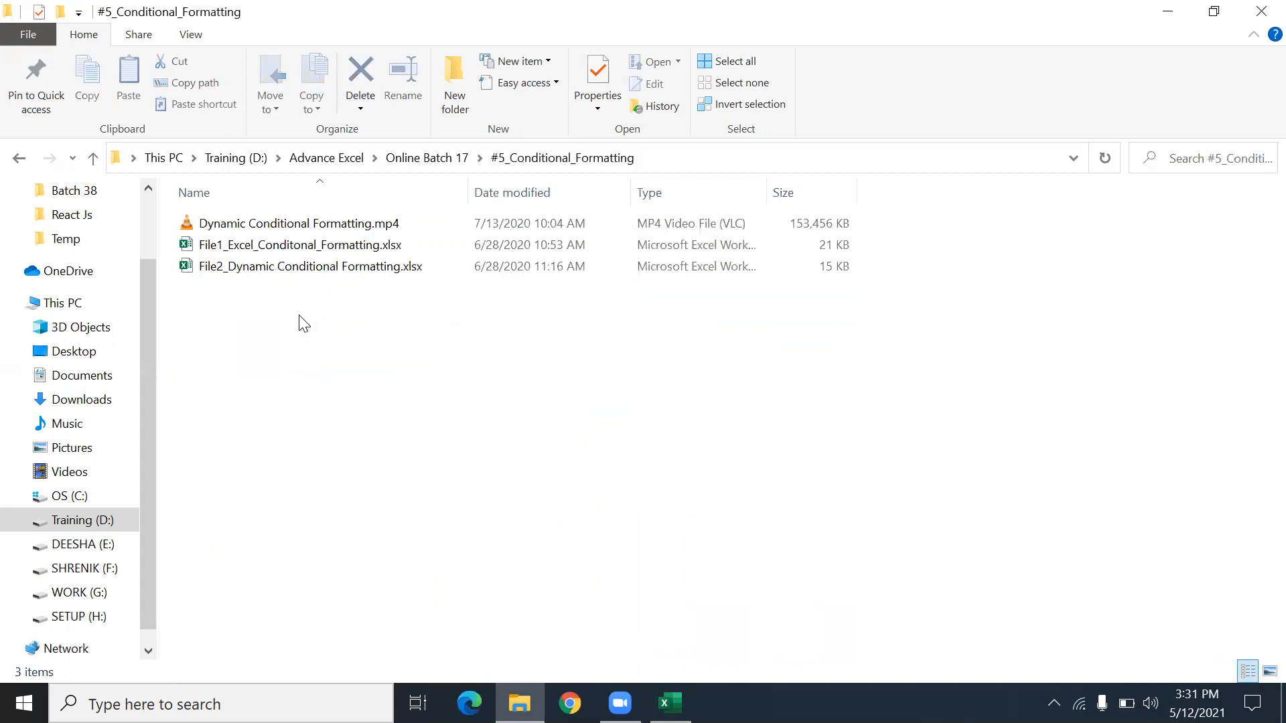
# - Copy File1_Excel_Conditonal_Formatting.xlsx and File2_Dynamic Conditional Formatting.xlsx, and open the Online Batch 22 folder in Advance Excel
pyautogui.click(290, 247)
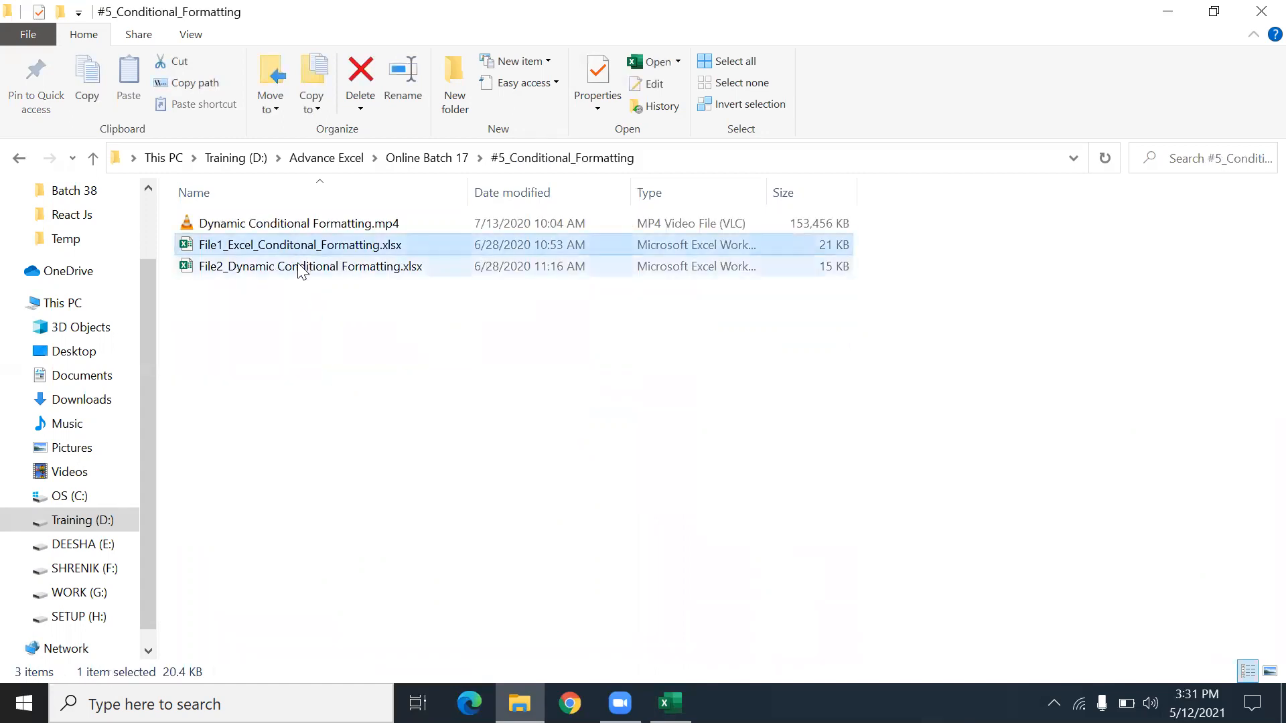
pyautogui.keyDown('ctrl'); pyautogui.click(298, 263); pyautogui.keyUp('ctrl')
pyautogui.hotkey('ctrl', 'c')
pyautogui.keyDown('ctrl'); pyautogui.click(299, 263); pyautogui.keyUp('ctrl')
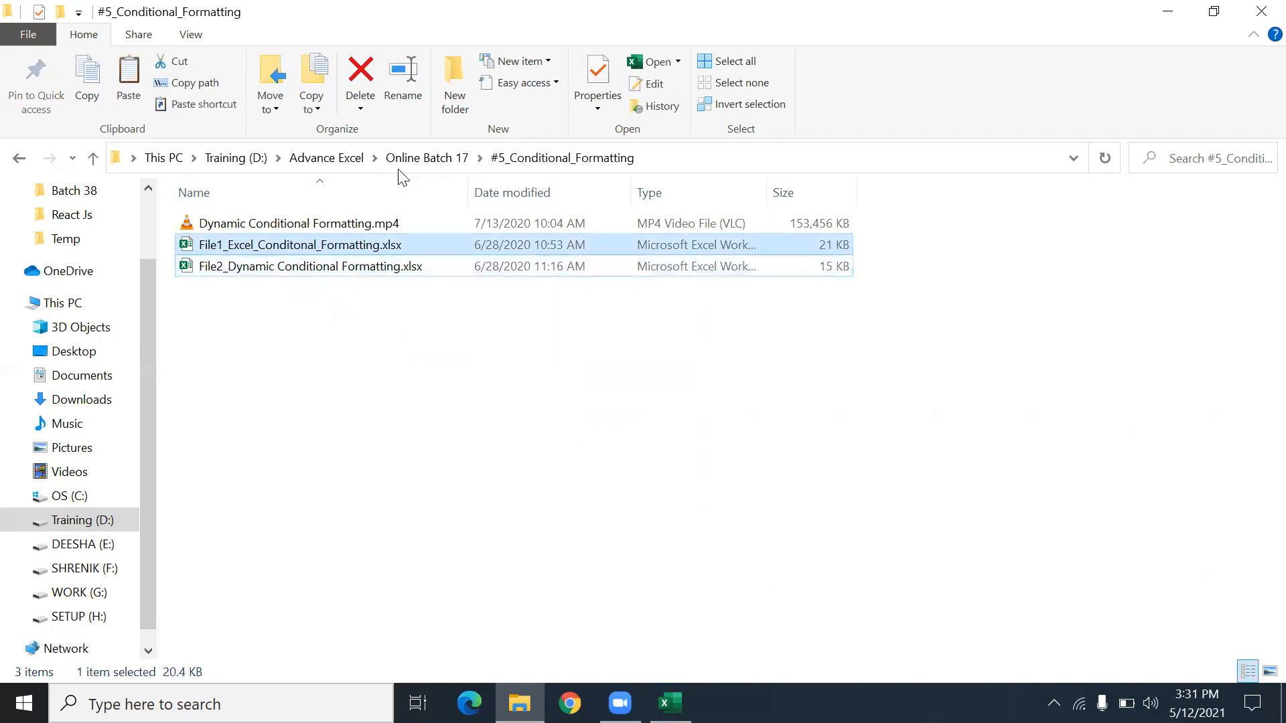
pyautogui.click(349, 158)
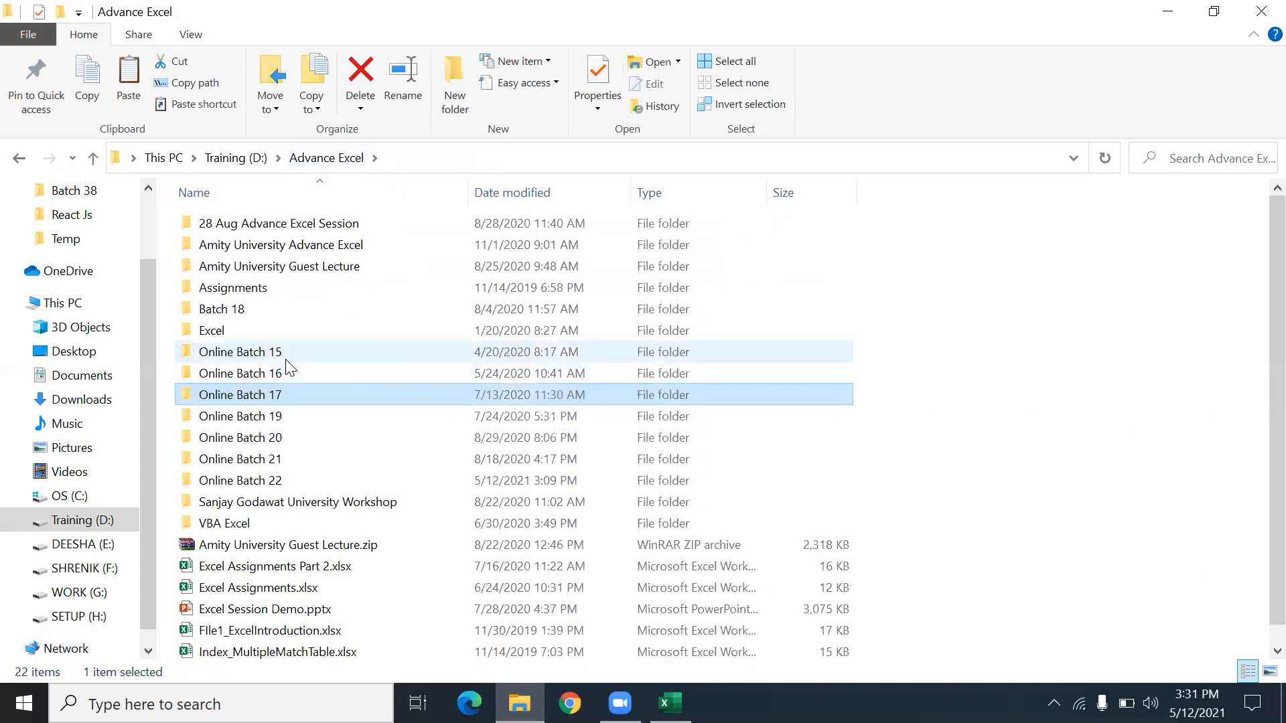
pyautogui.doubleClick(273, 480)
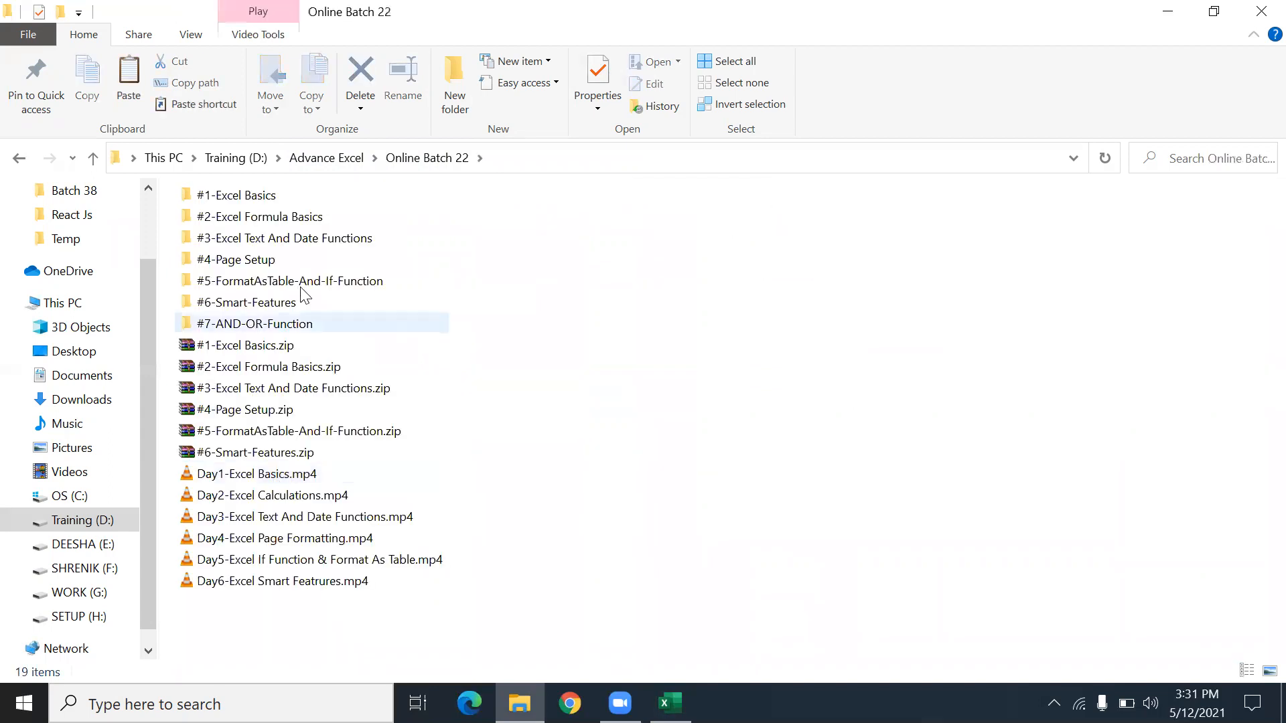
# - Paste the copied workbooks into the #7-AND-OR-Function folder and open File1_Excel_Conditonal_Formatting.xlsx
pyautogui.doubleClick(285, 326)
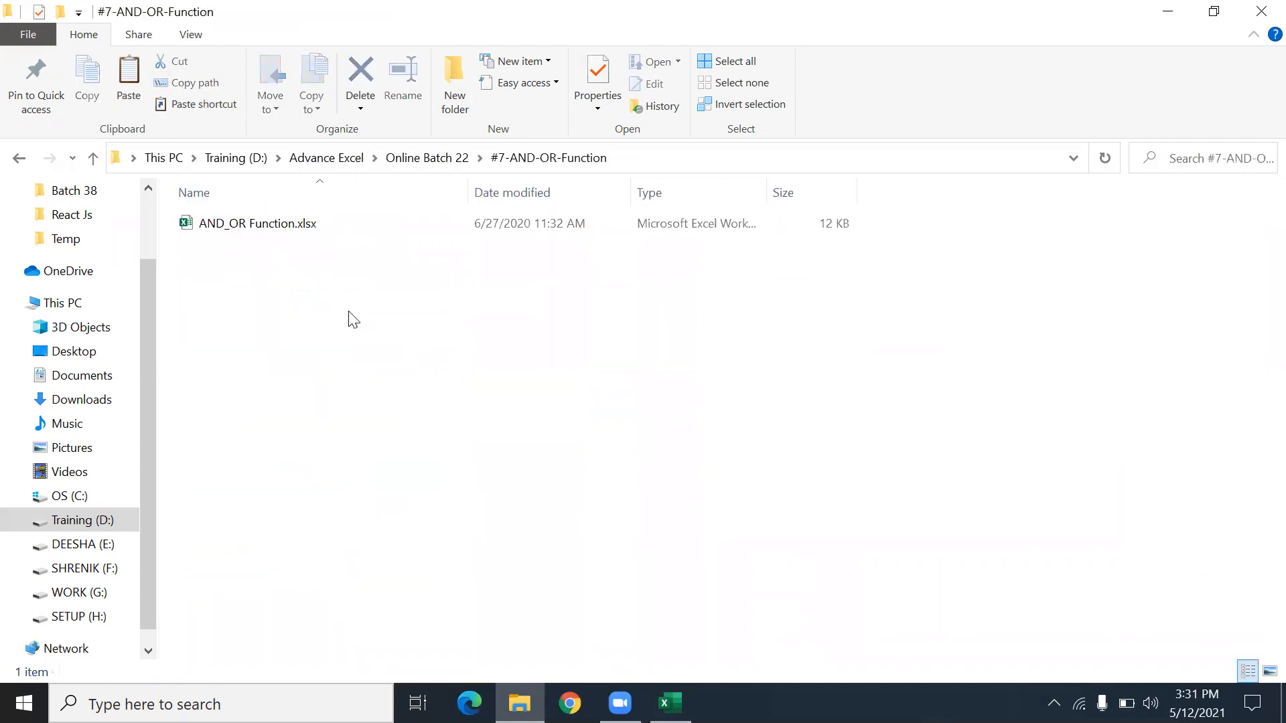
pyautogui.hotkey('ctrl', 'v')
pyautogui.doubleClick(306, 247)
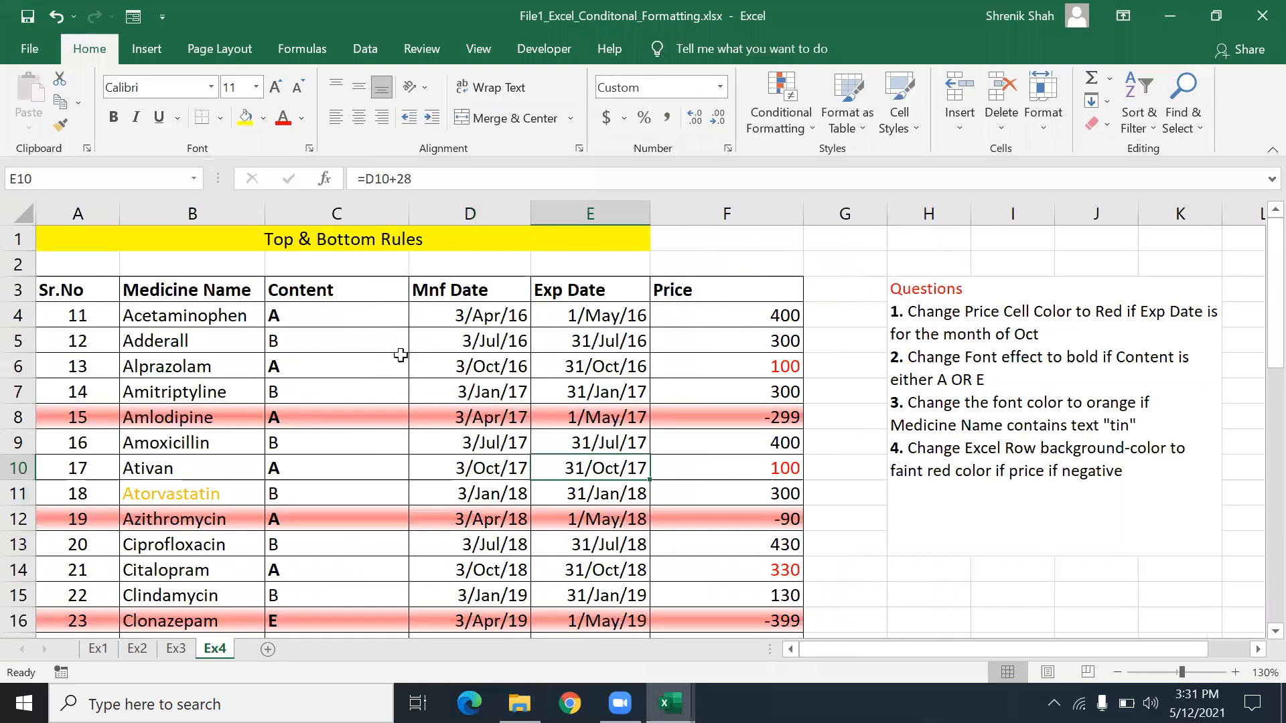
# - Select all cells on the Ex1 sheet and clear the conditional formatting rules from the selection
pyautogui.click(98, 649)
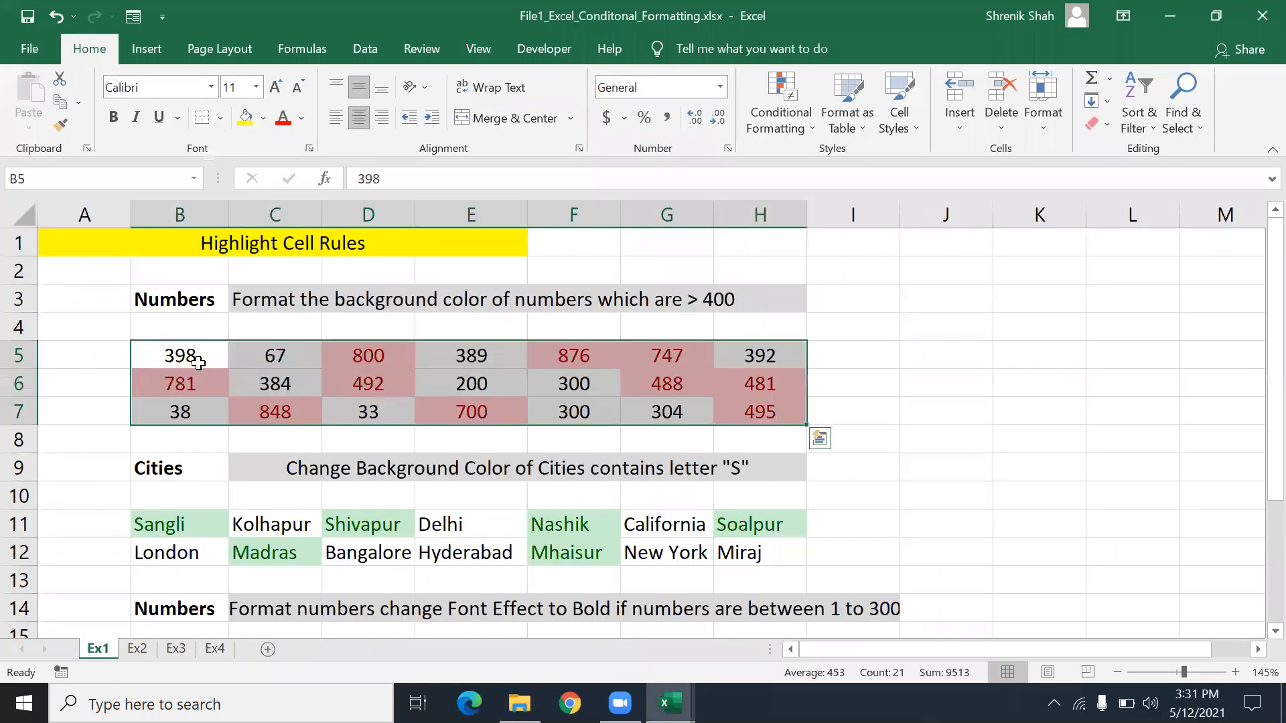
pyautogui.click(406, 517)
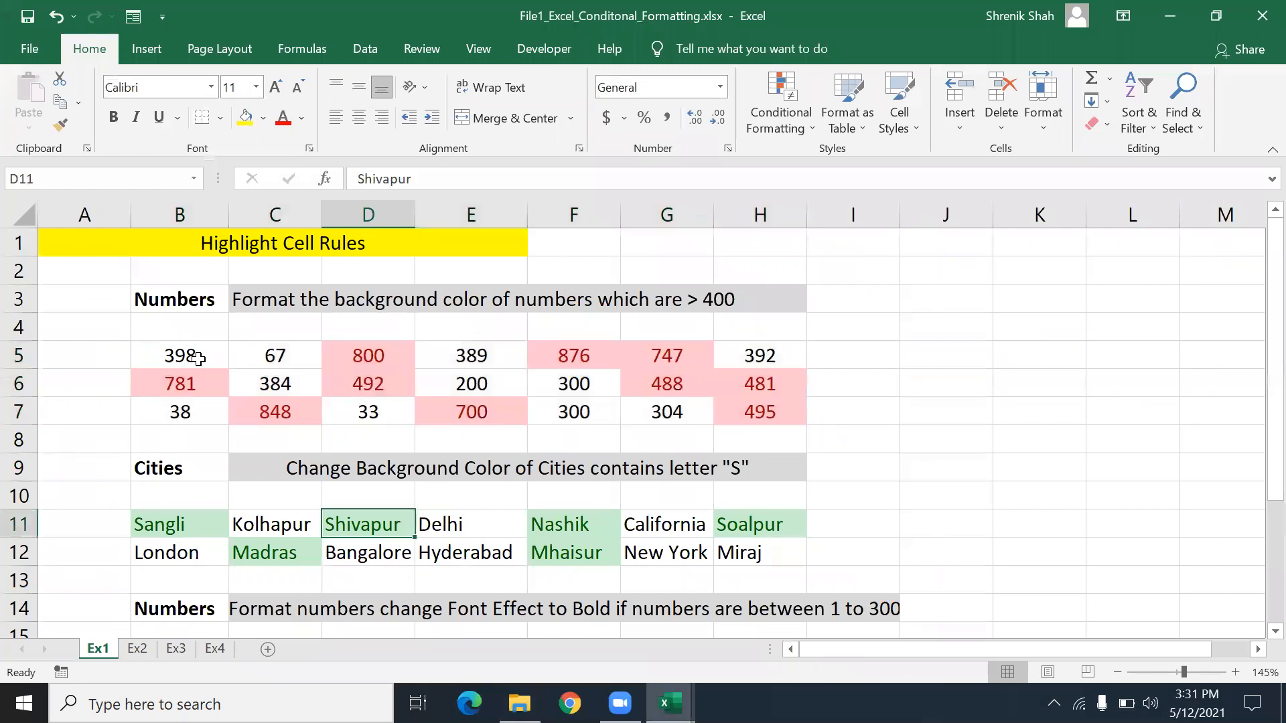
pyautogui.moveTo(178, 356); pyautogui.dragTo(662, 402)
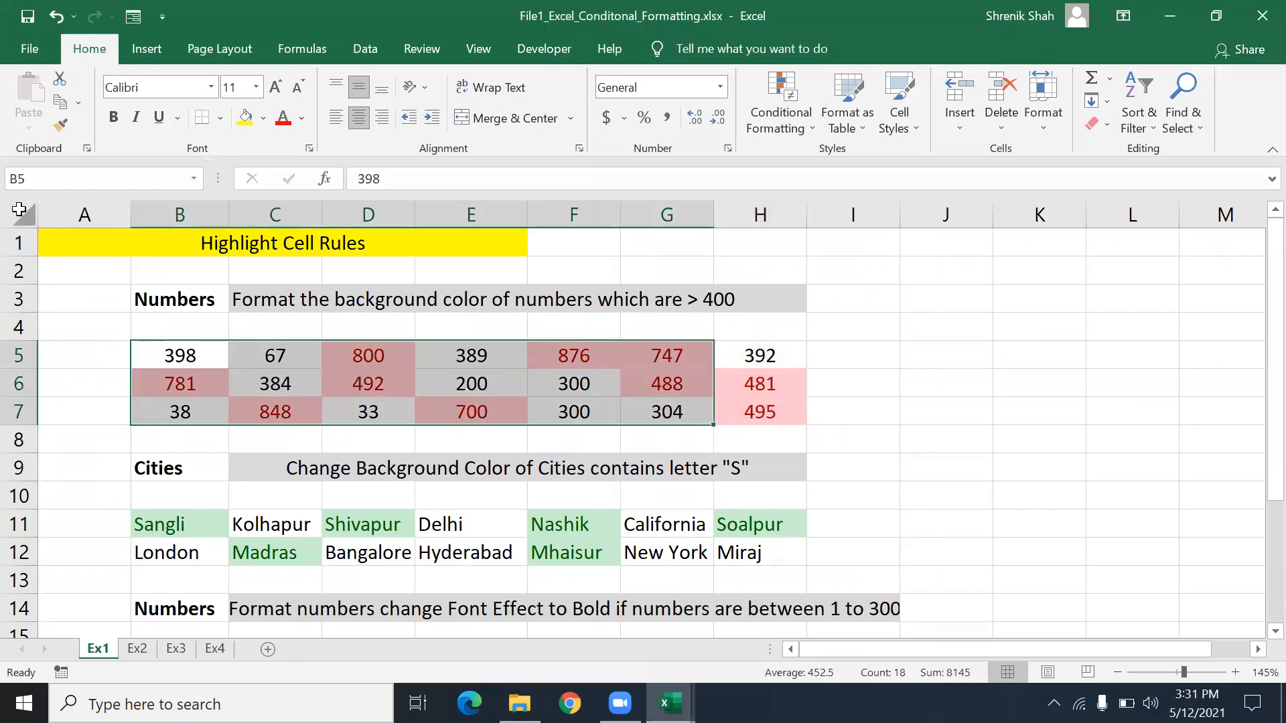
pyautogui.click(20, 213)
pyautogui.click(781, 110)
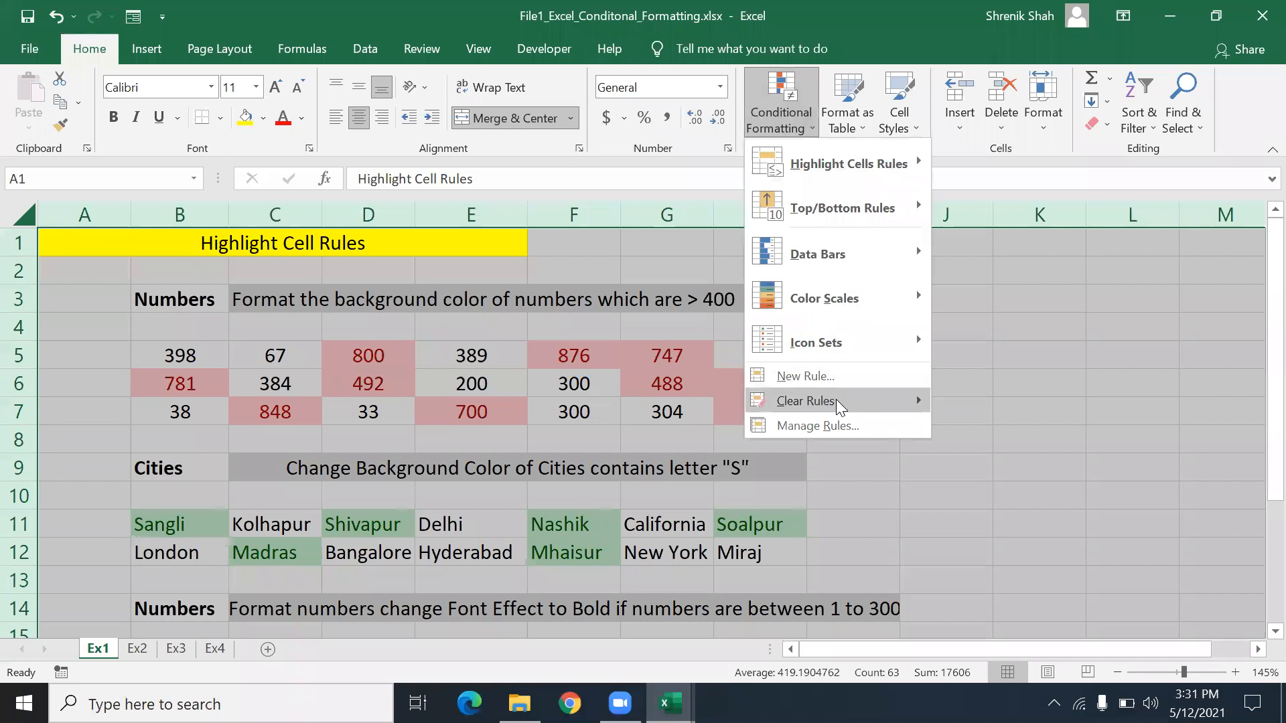
pyautogui.moveTo(835, 399)
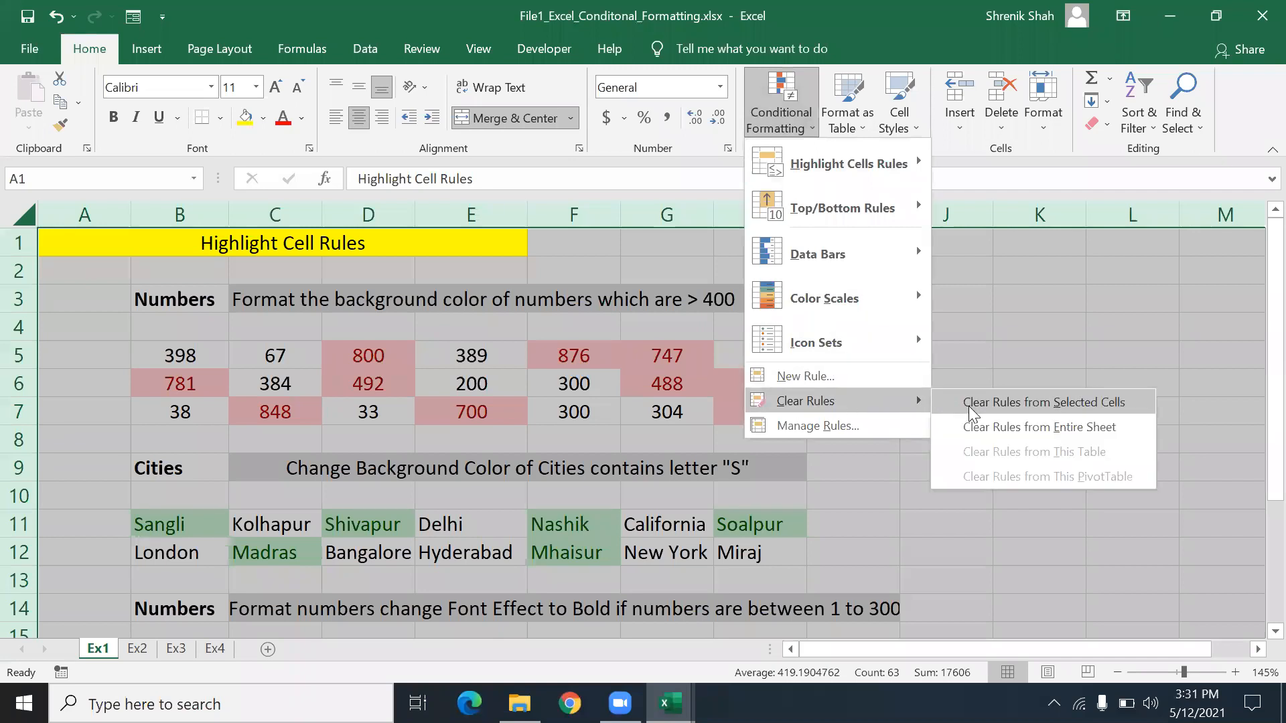
pyautogui.click(971, 411)
pyautogui.click(445, 346)
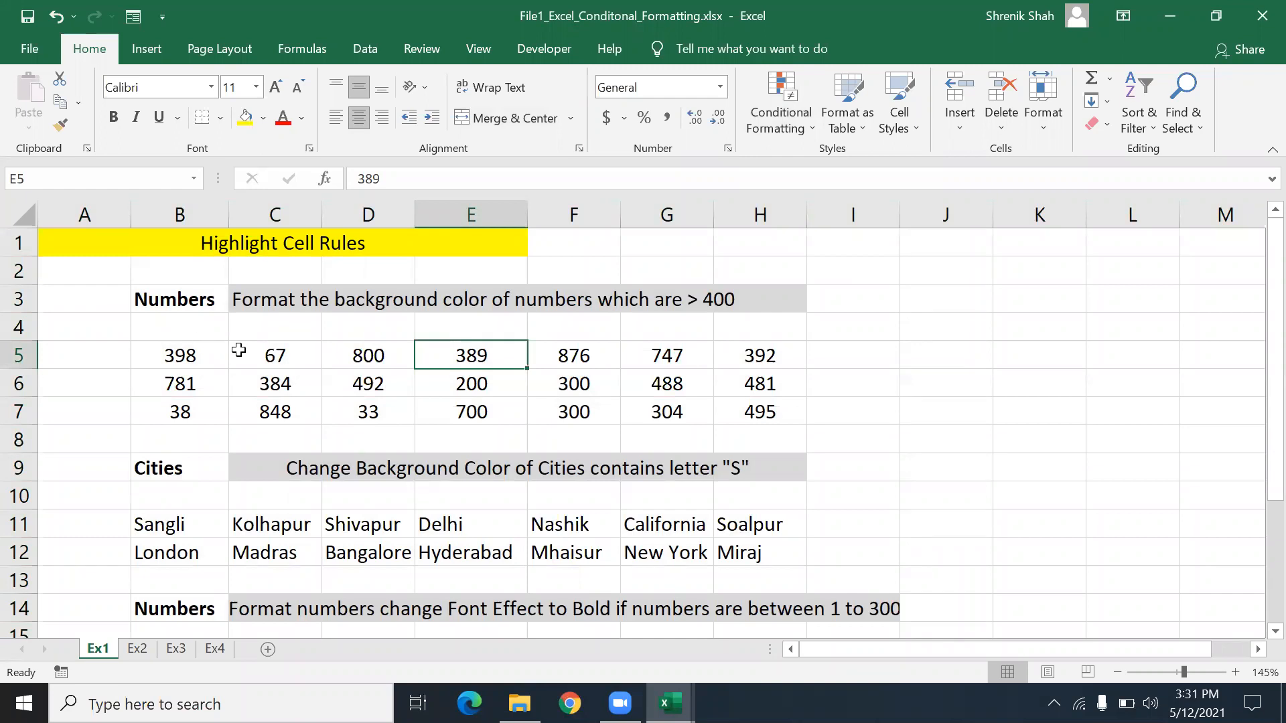
# - Review the available conditional formatting options, including Highlight Cells Rules, Top/Bottom Rules, Data Bars, Color Scales and Icon Sets
pyautogui.click(763, 91)
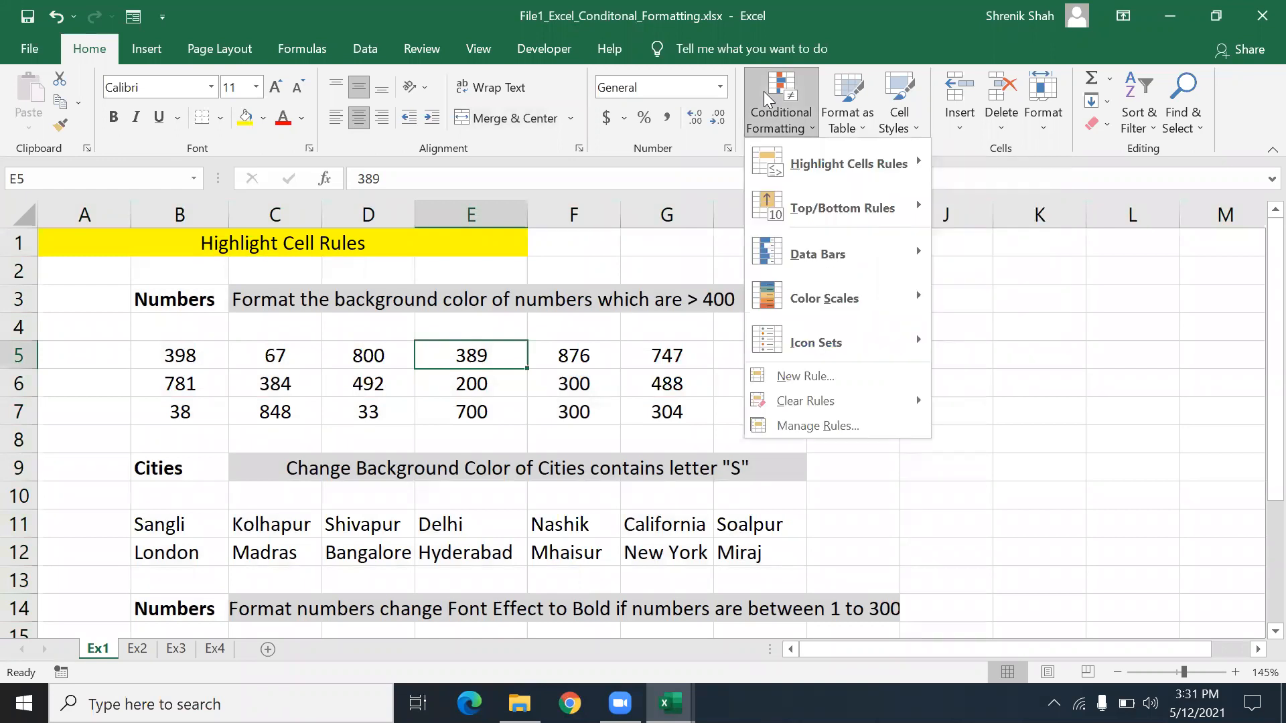
pyautogui.moveTo(825, 142)
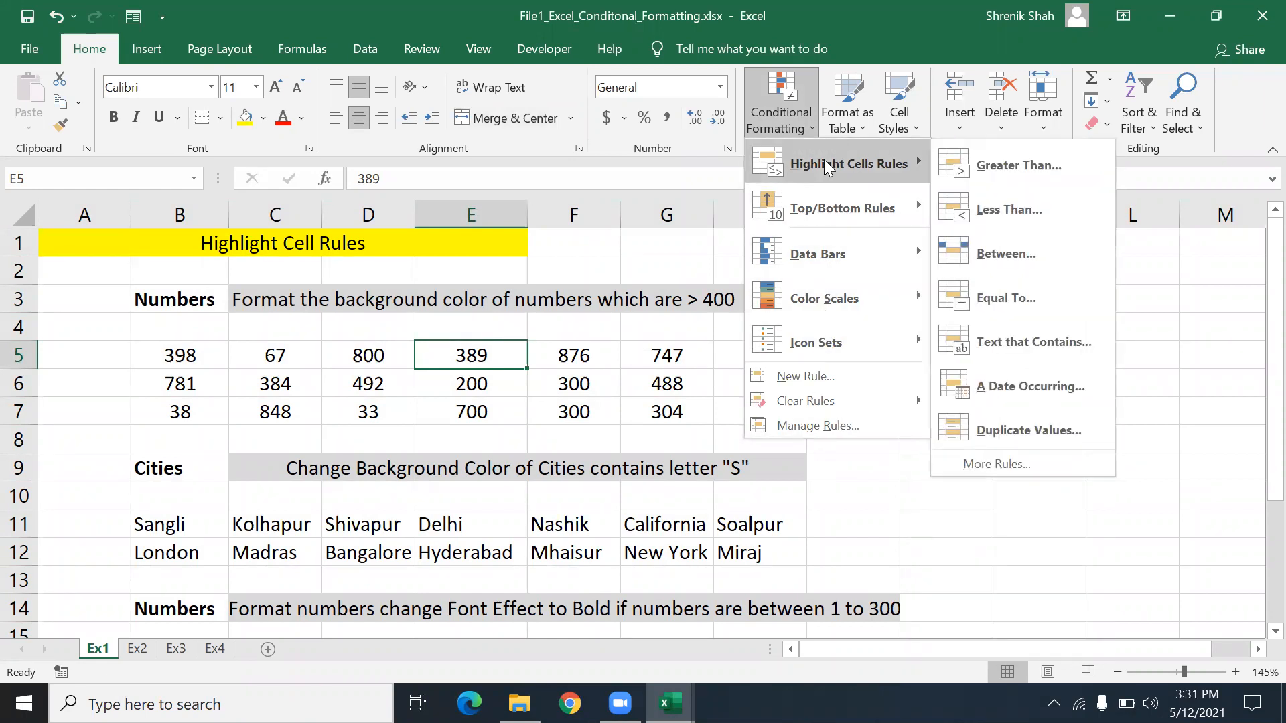
pyautogui.moveTo(820, 209)
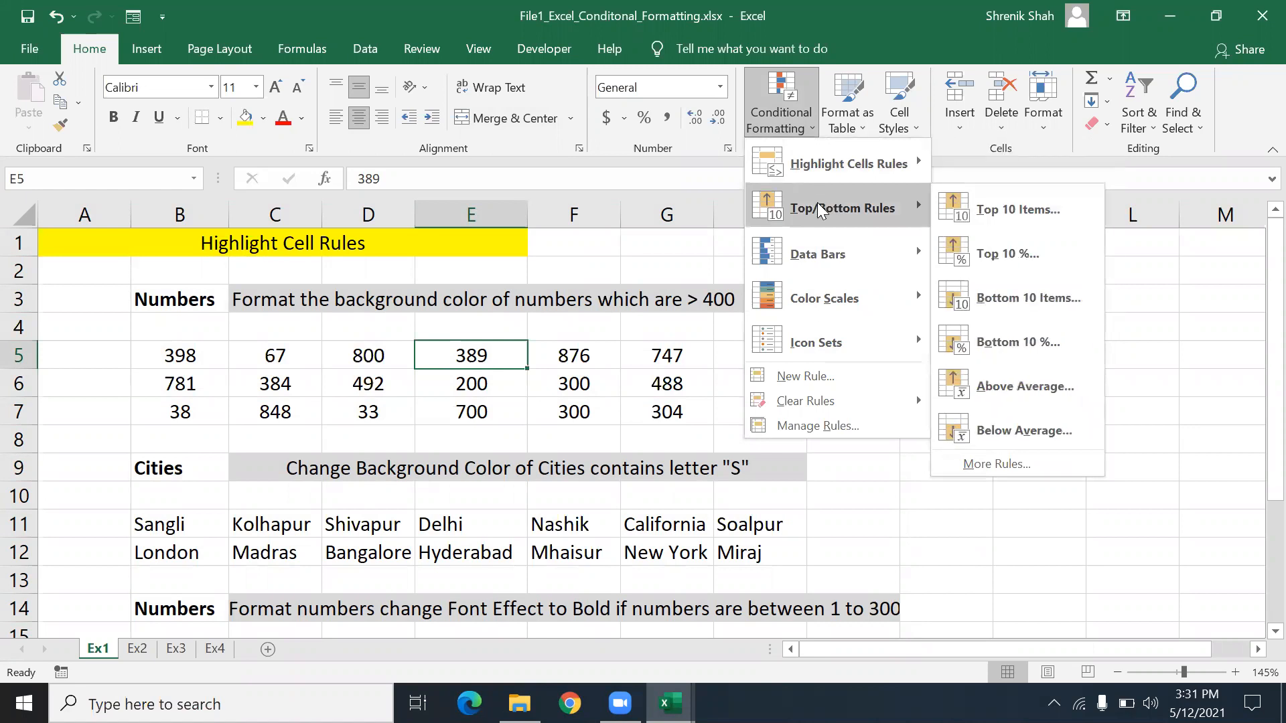
pyautogui.moveTo(822, 253)
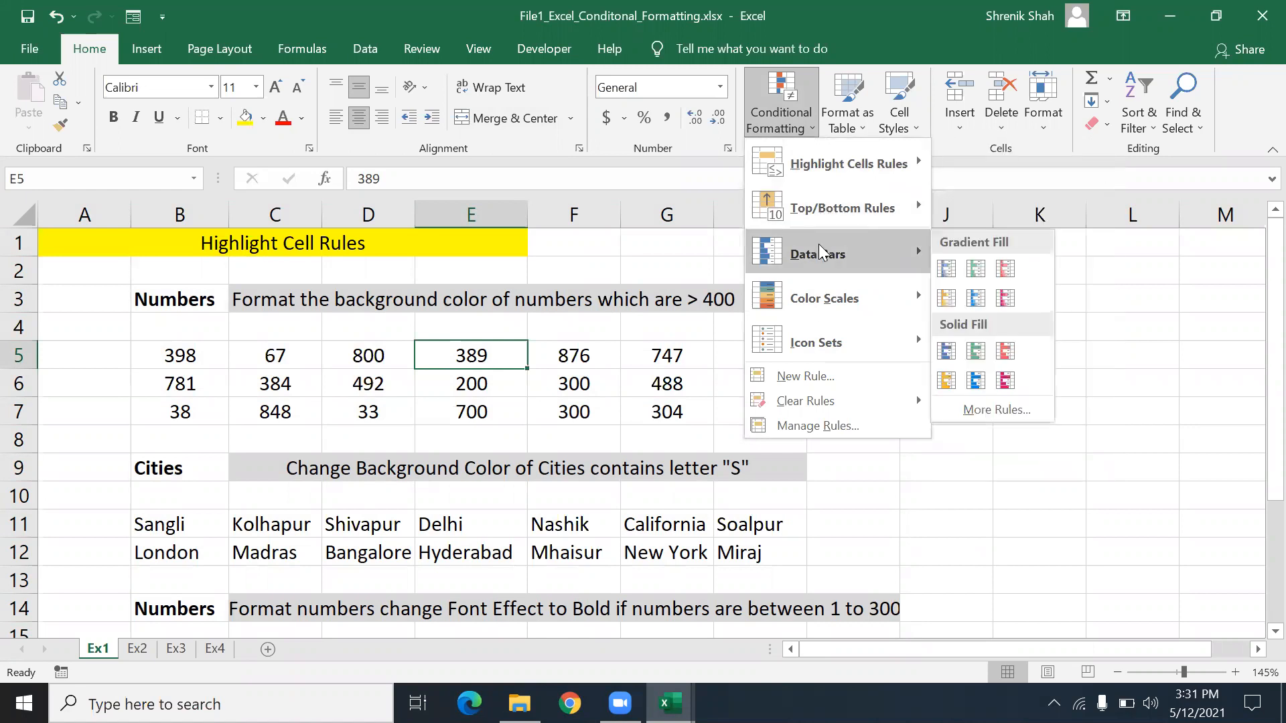
pyautogui.moveTo(805, 343)
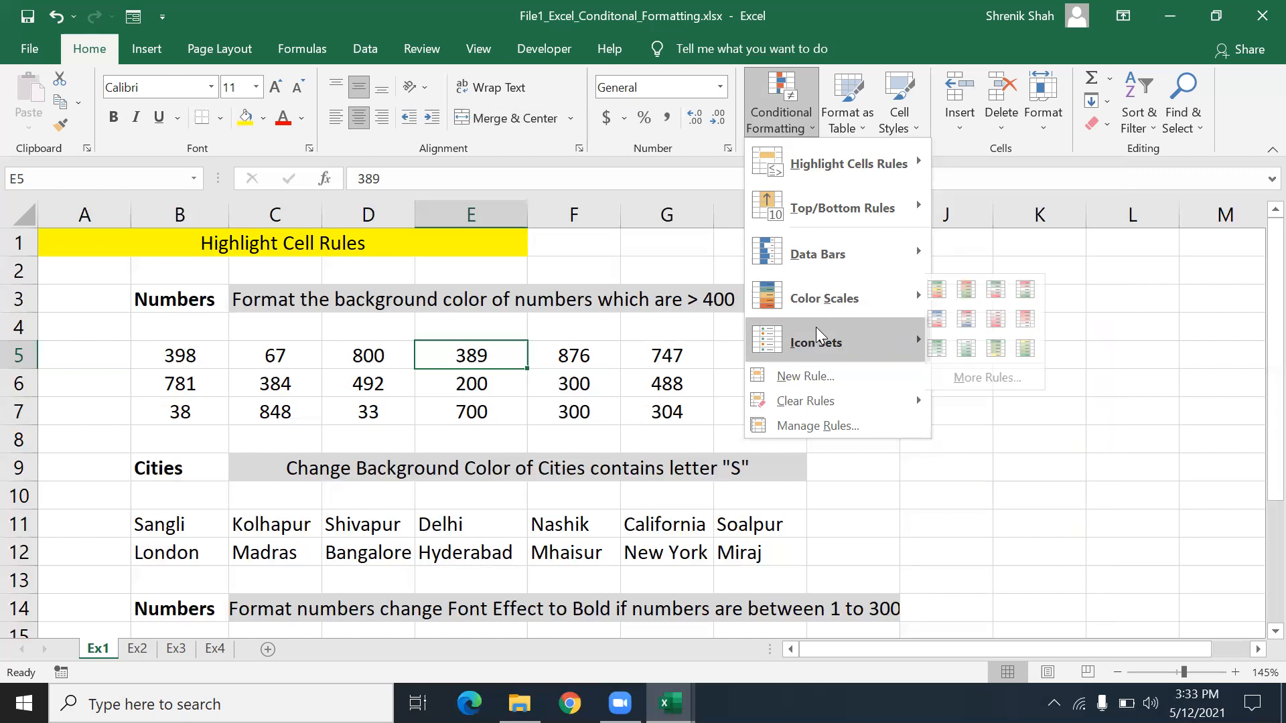
pyautogui.moveTo(814, 331)
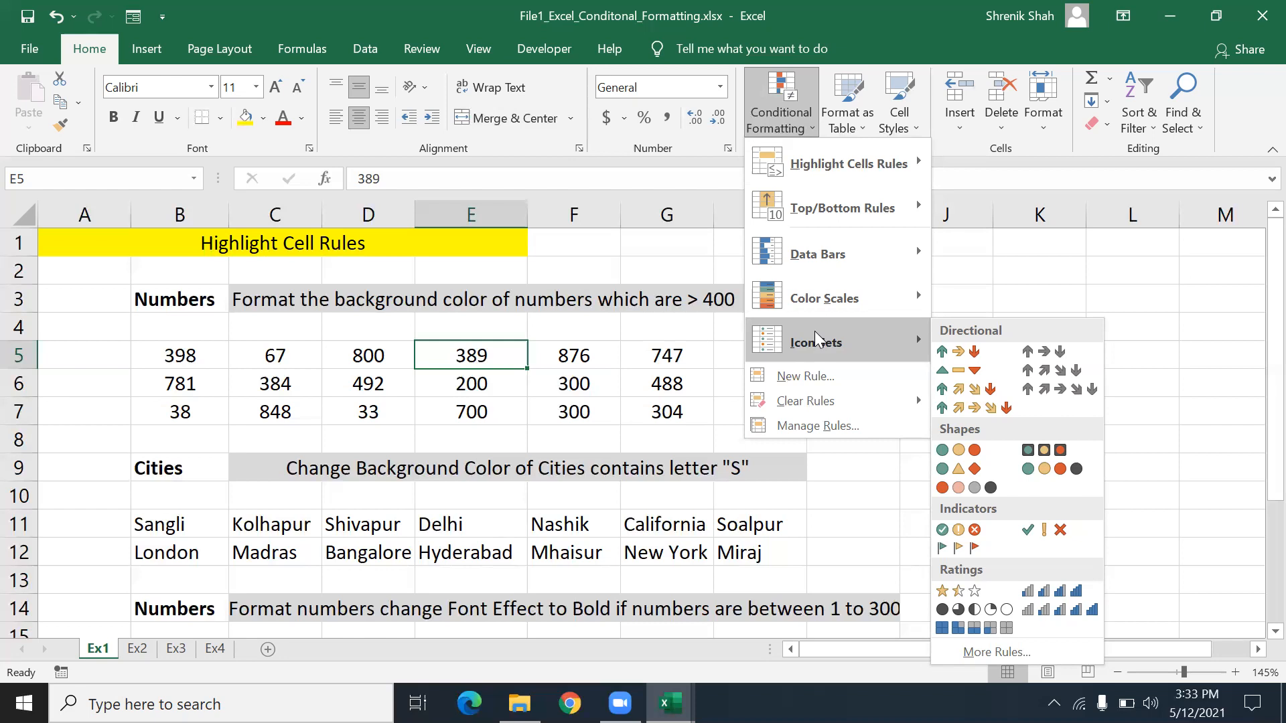
pyautogui.moveTo(823, 168)
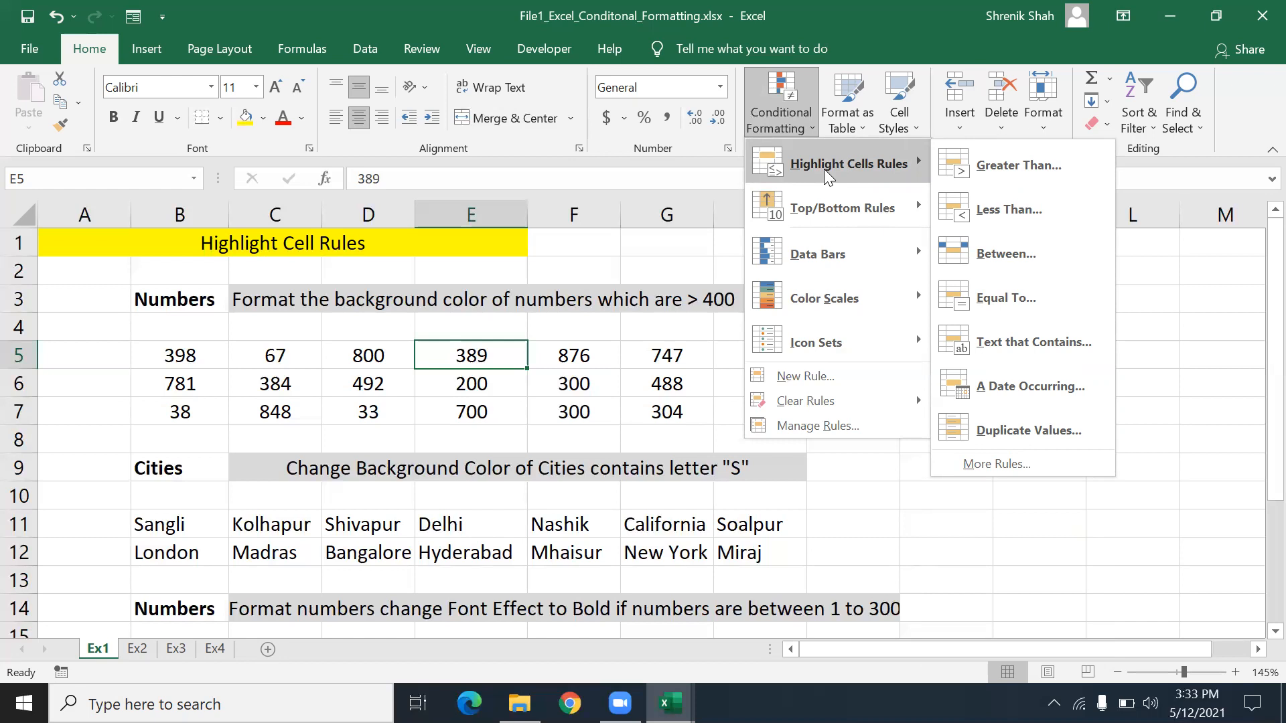
pyautogui.click(134, 393)
# - Highlight numbers greater than 400 in B5:H7 using Light Red Fill with Dark Red Text
pyautogui.moveTo(148, 368); pyautogui.dragTo(764, 415)
pyautogui.click(801, 113)
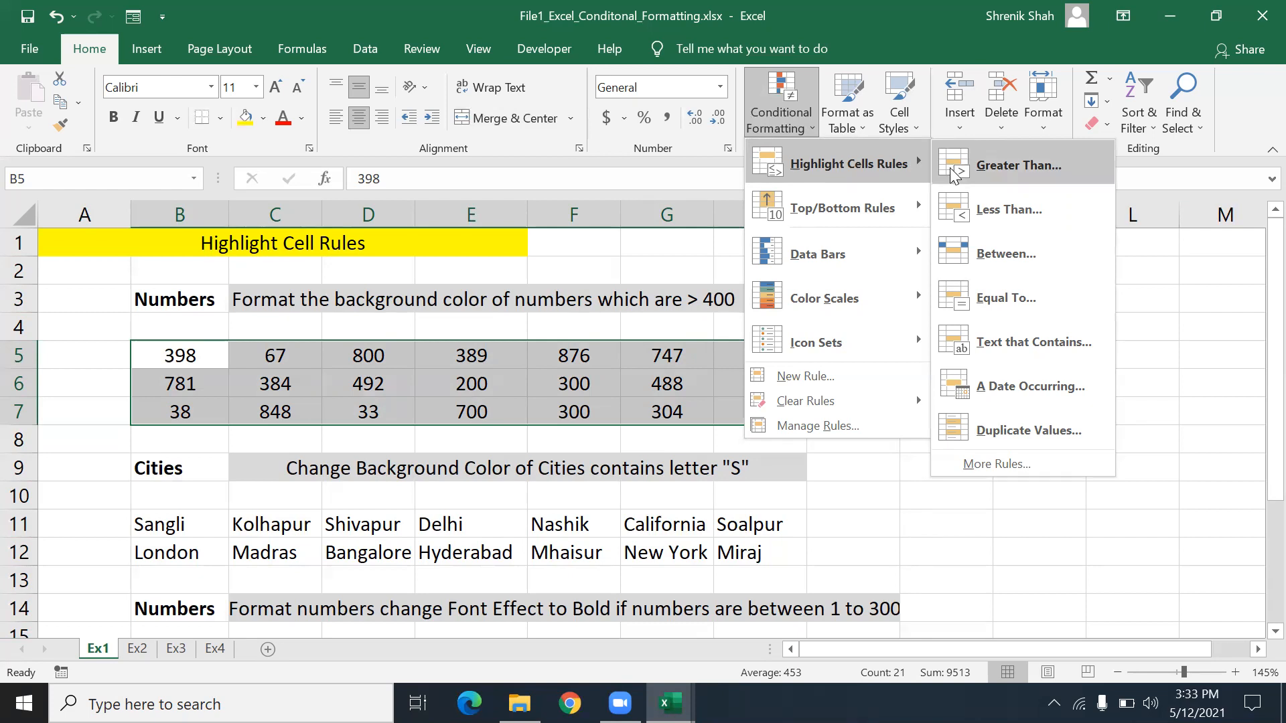
pyautogui.click(1017, 163)
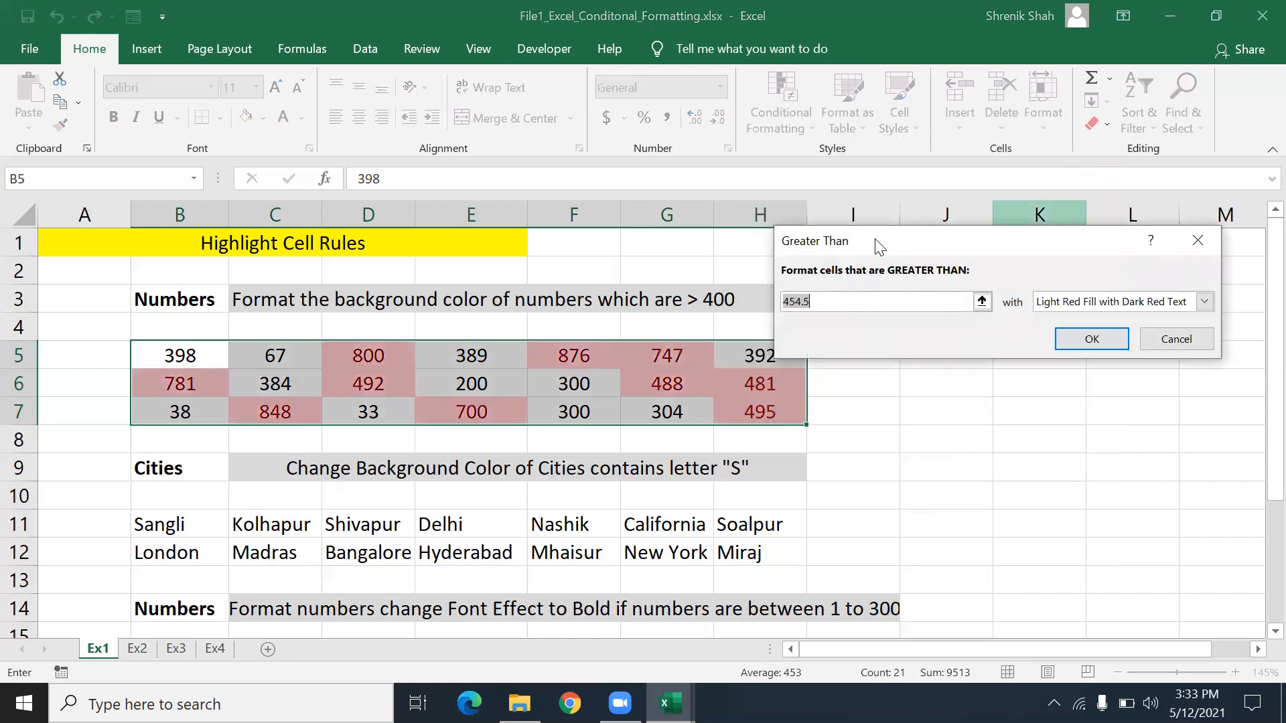
pyautogui.moveTo(877, 246); pyautogui.dragTo(591, 175)
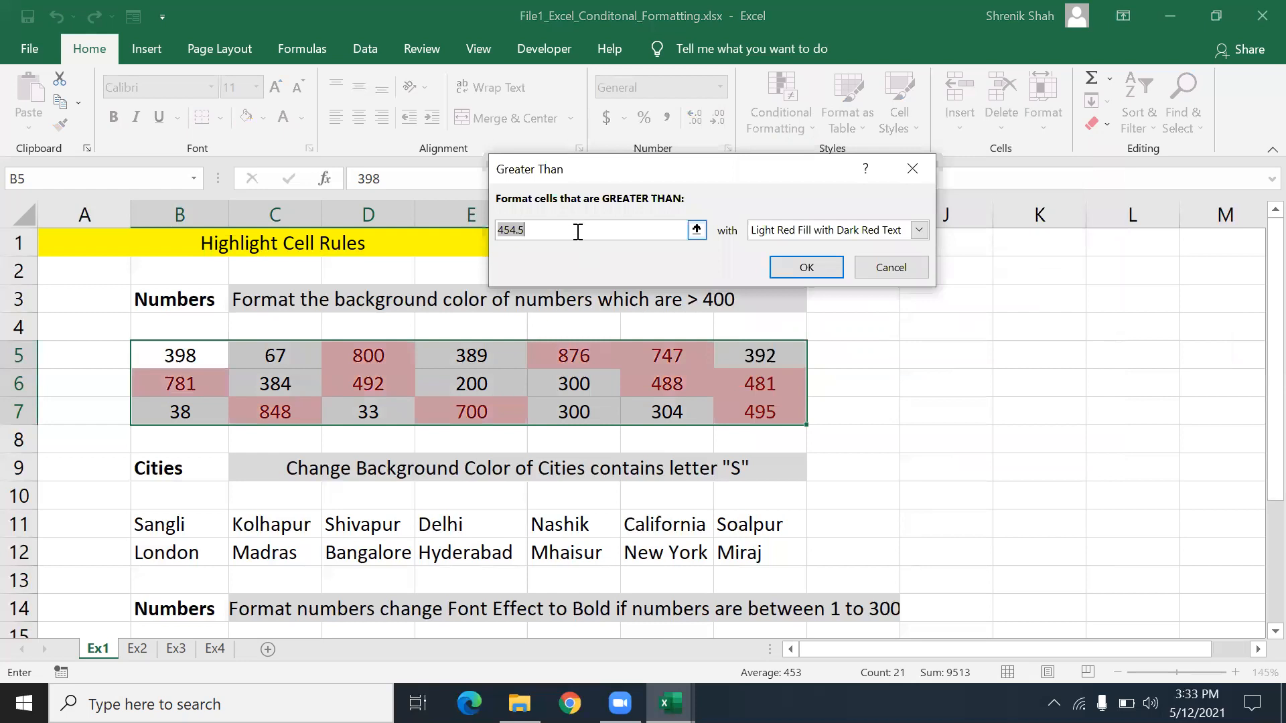
pyautogui.write('400')
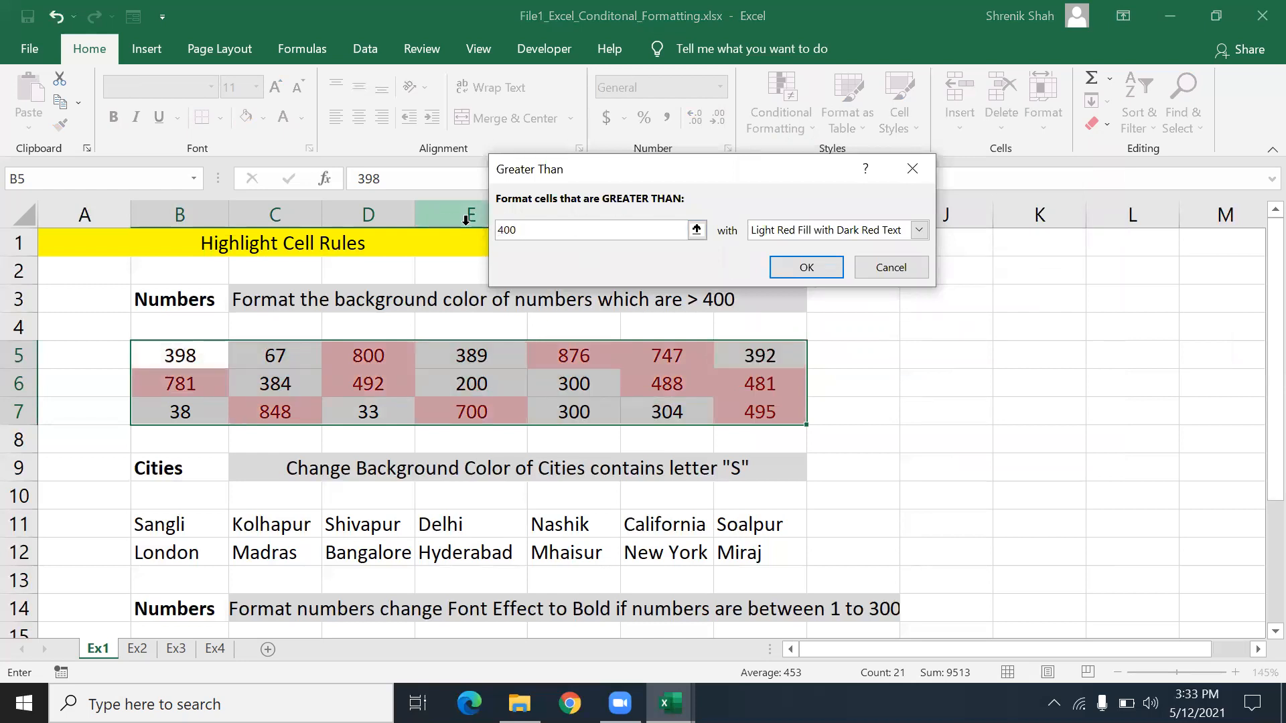
pyautogui.click(764, 229)
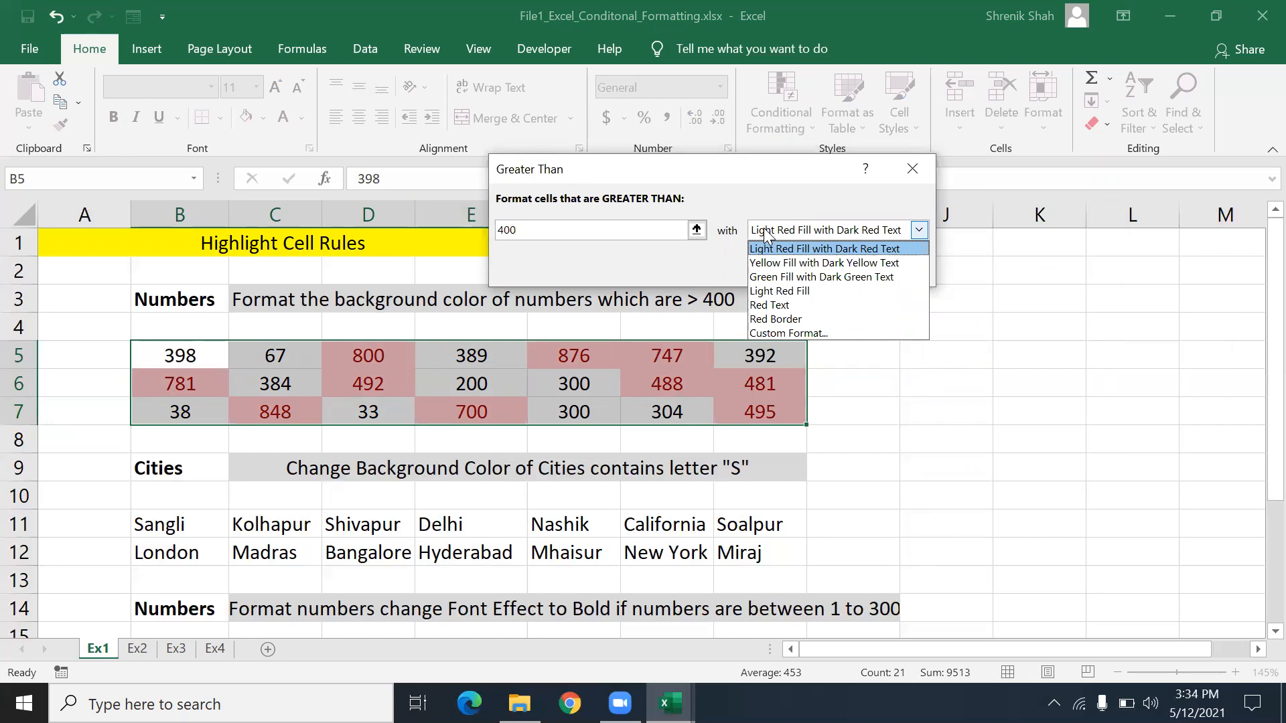
pyautogui.click(760, 253)
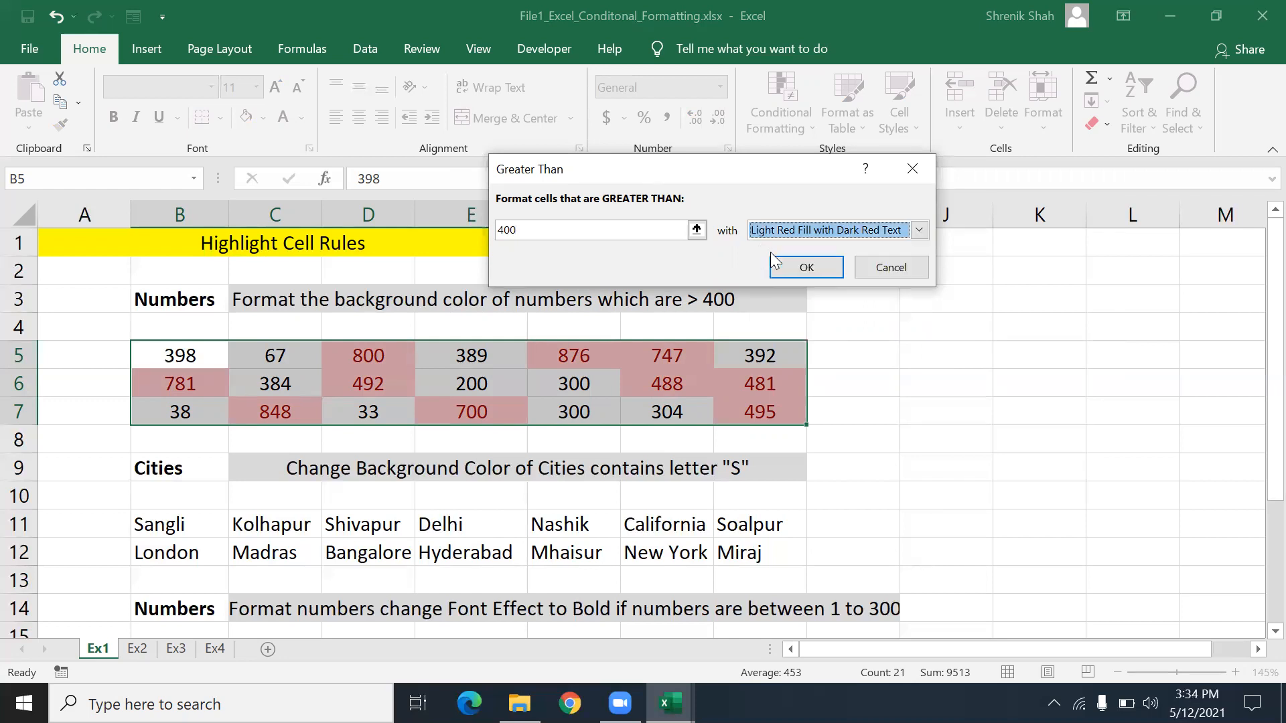
pyautogui.click(780, 261)
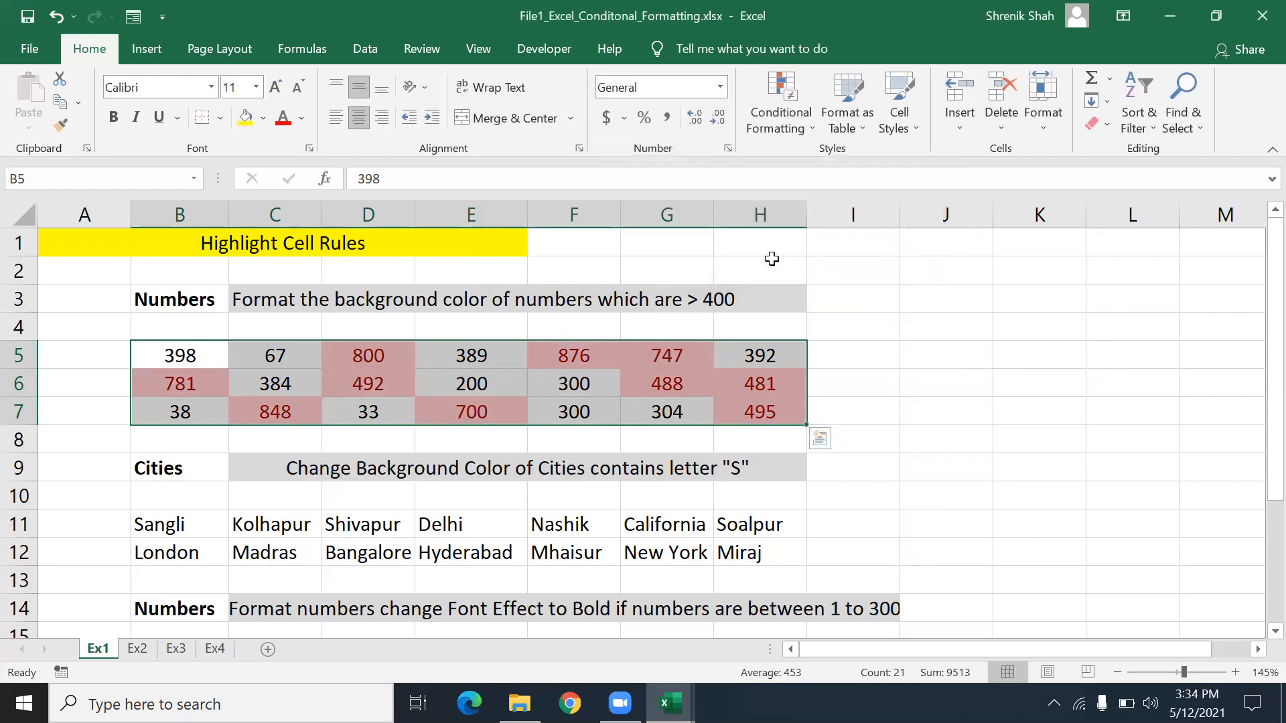
pyautogui.click(781, 246)
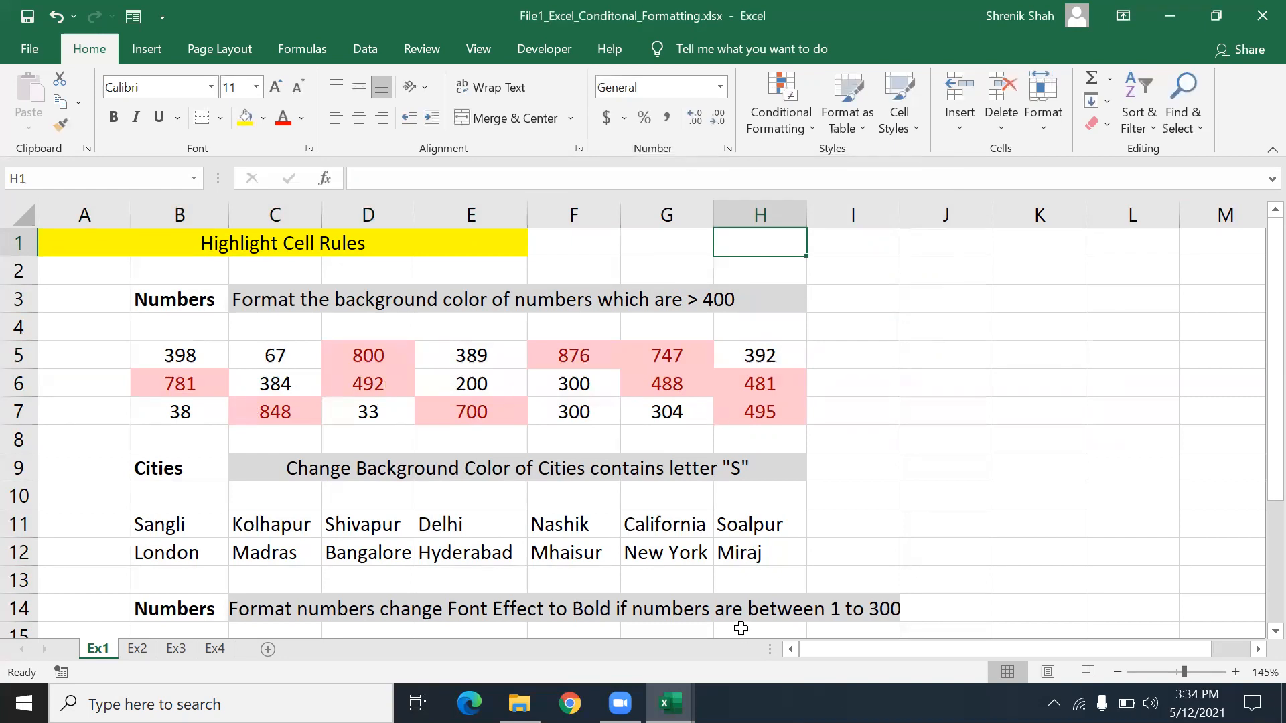
# - Highlight the cities in B11:H12 that contain the text "S" using Green Fill with Dark Green Text
pyautogui.moveTo(205, 516); pyautogui.dragTo(801, 551)
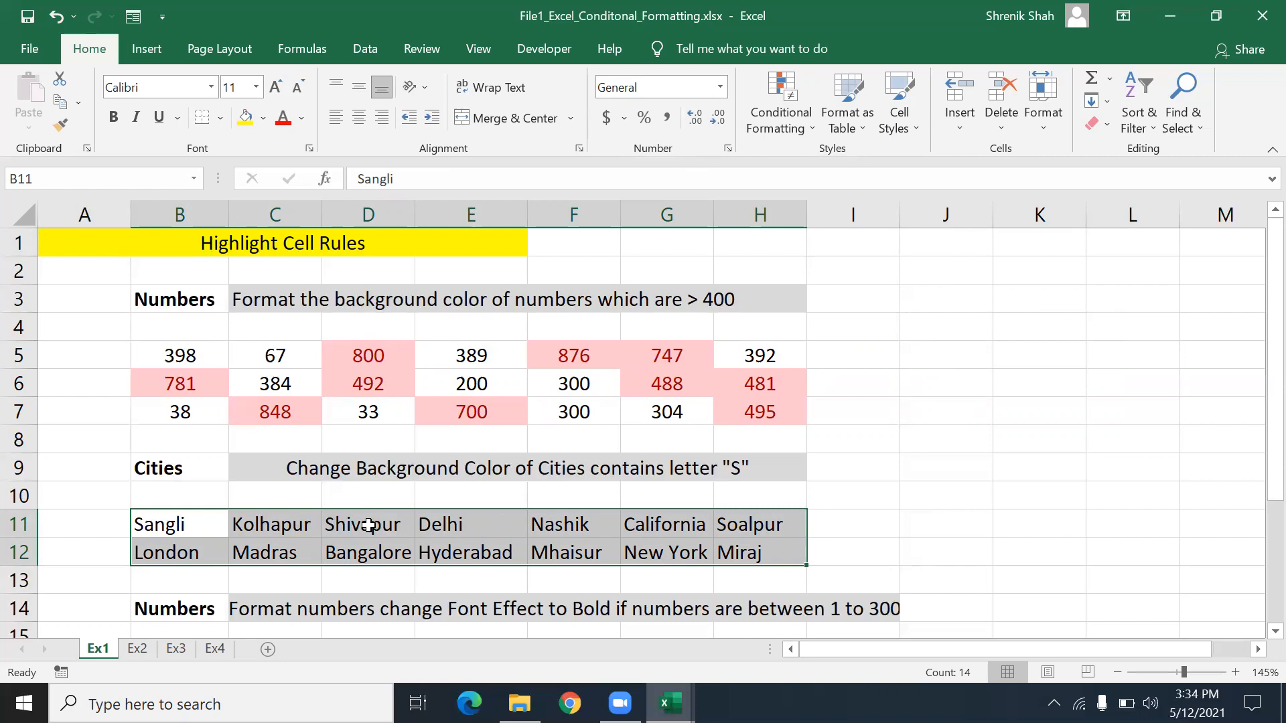
pyautogui.click(756, 105)
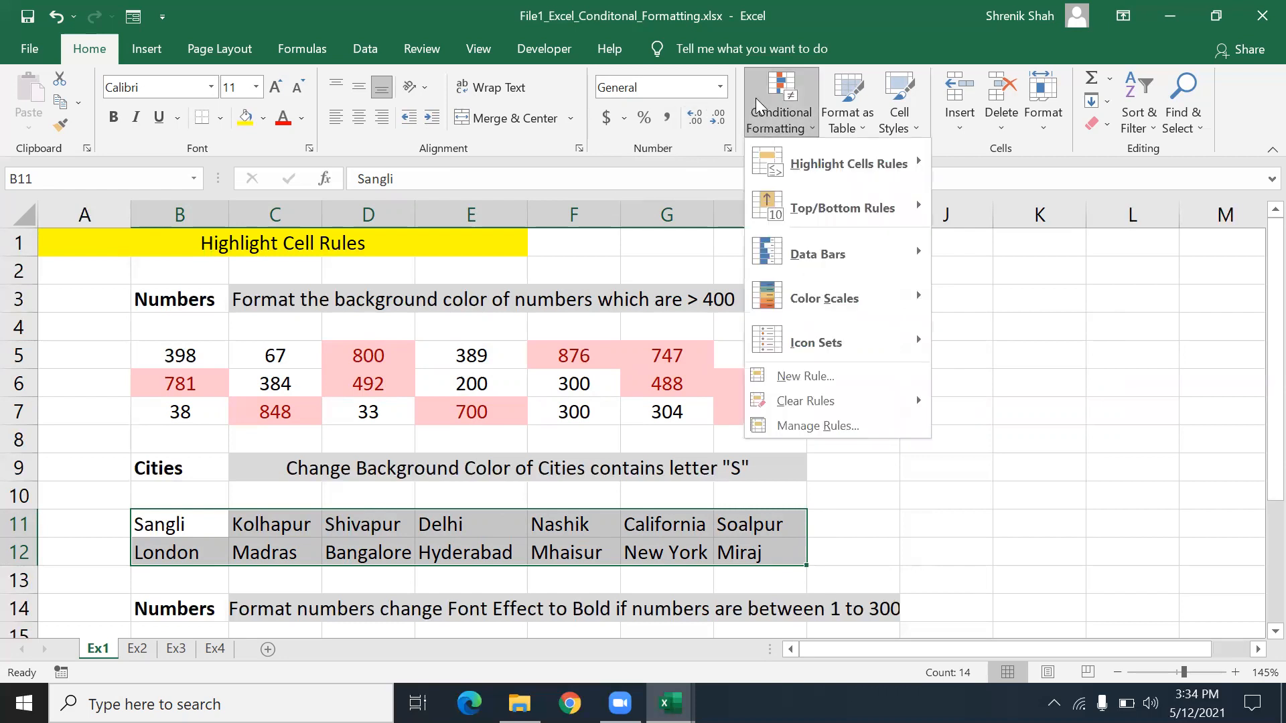
pyautogui.moveTo(794, 171)
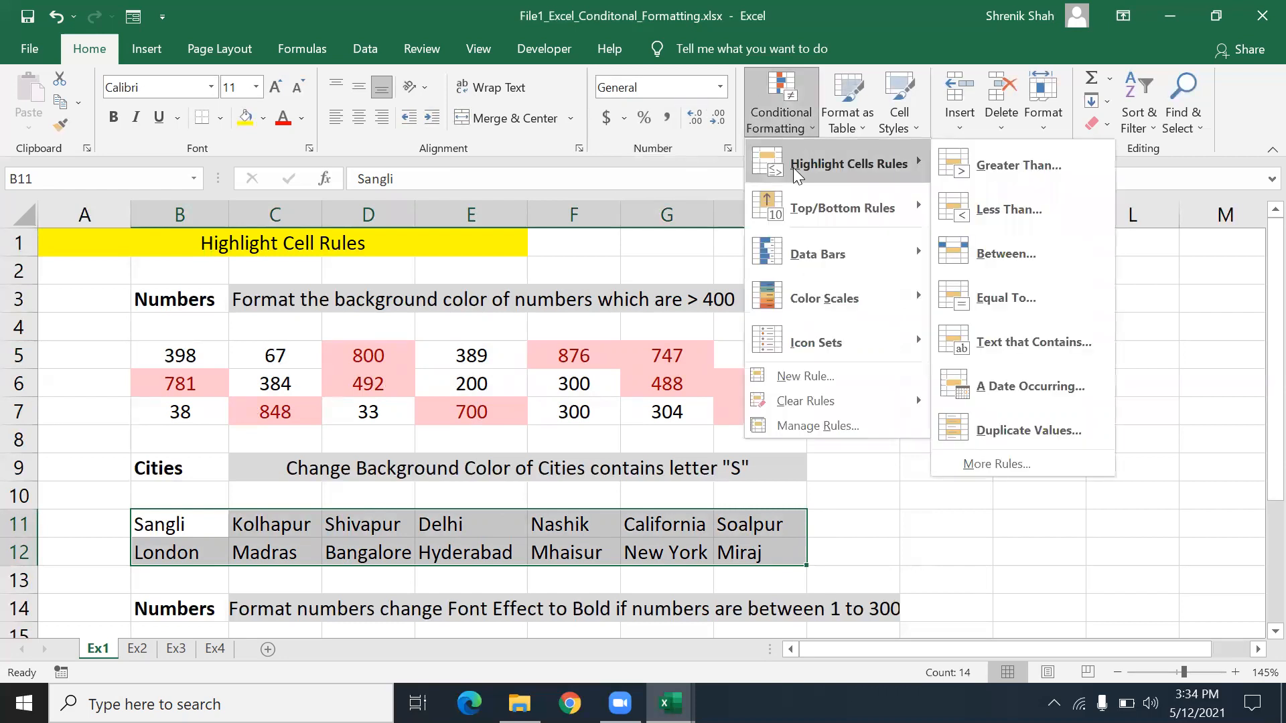
pyautogui.click(1014, 353)
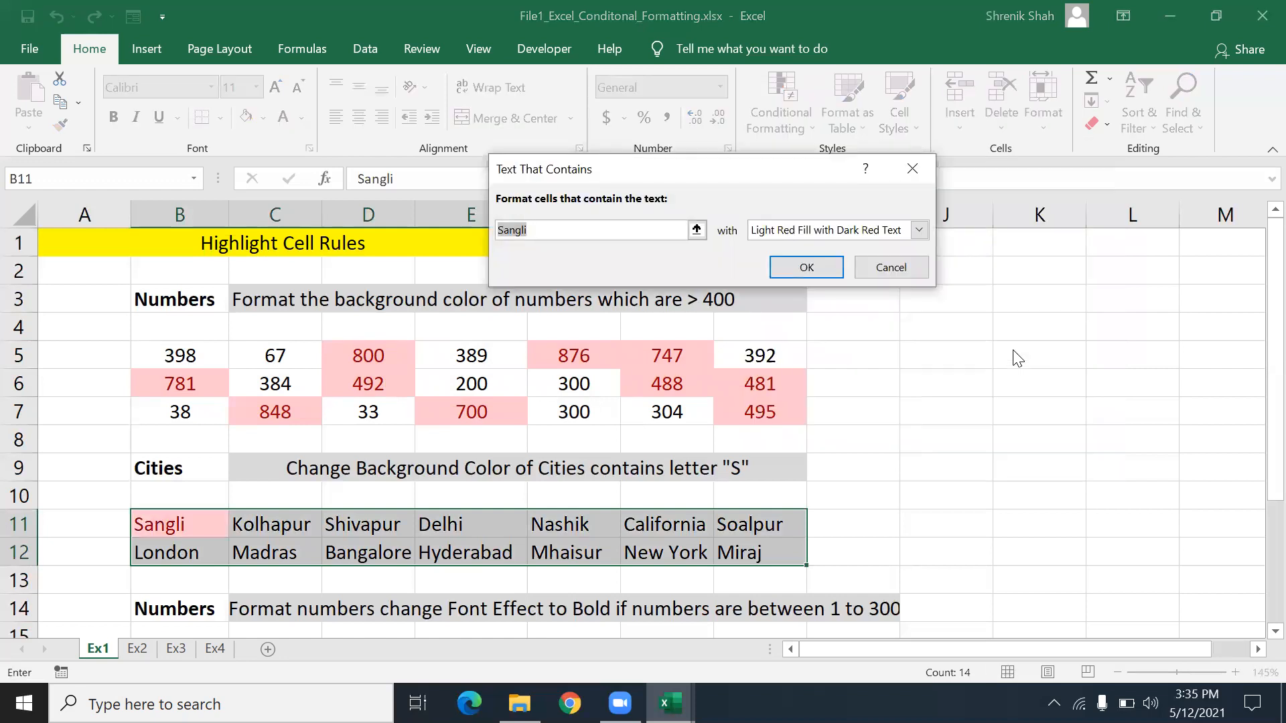
pyautogui.write('S')
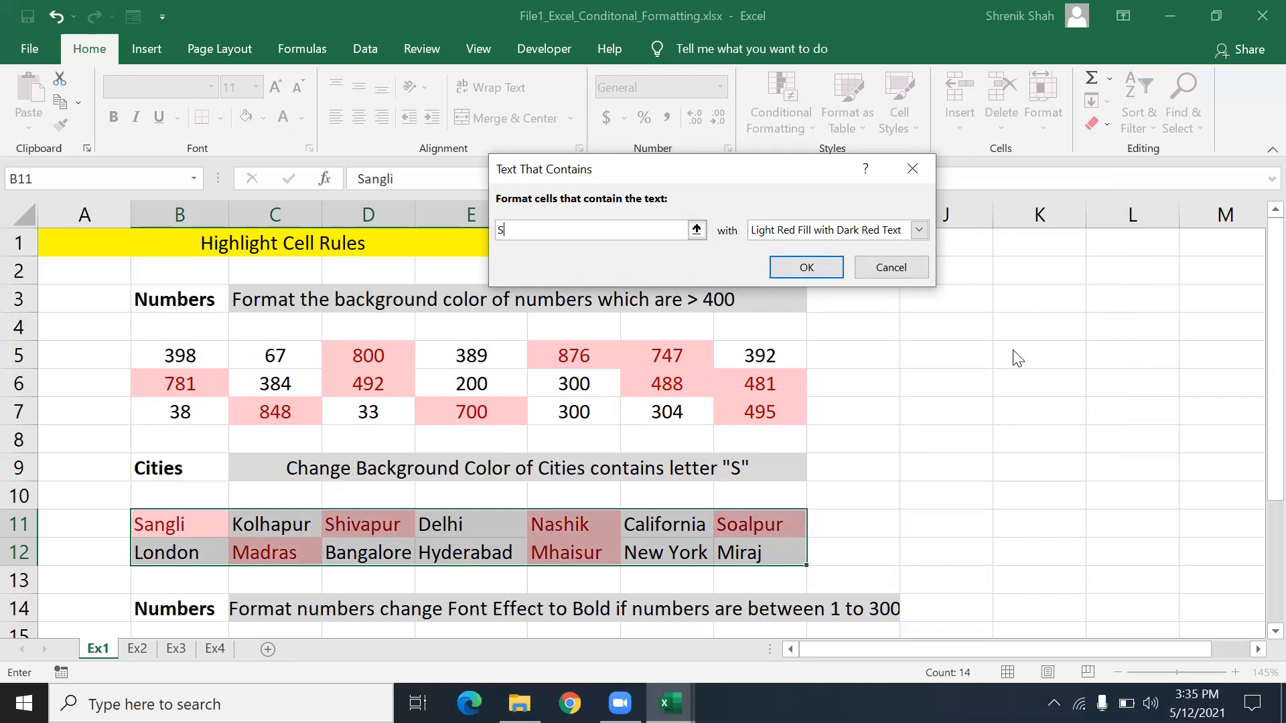
pyautogui.click(790, 229)
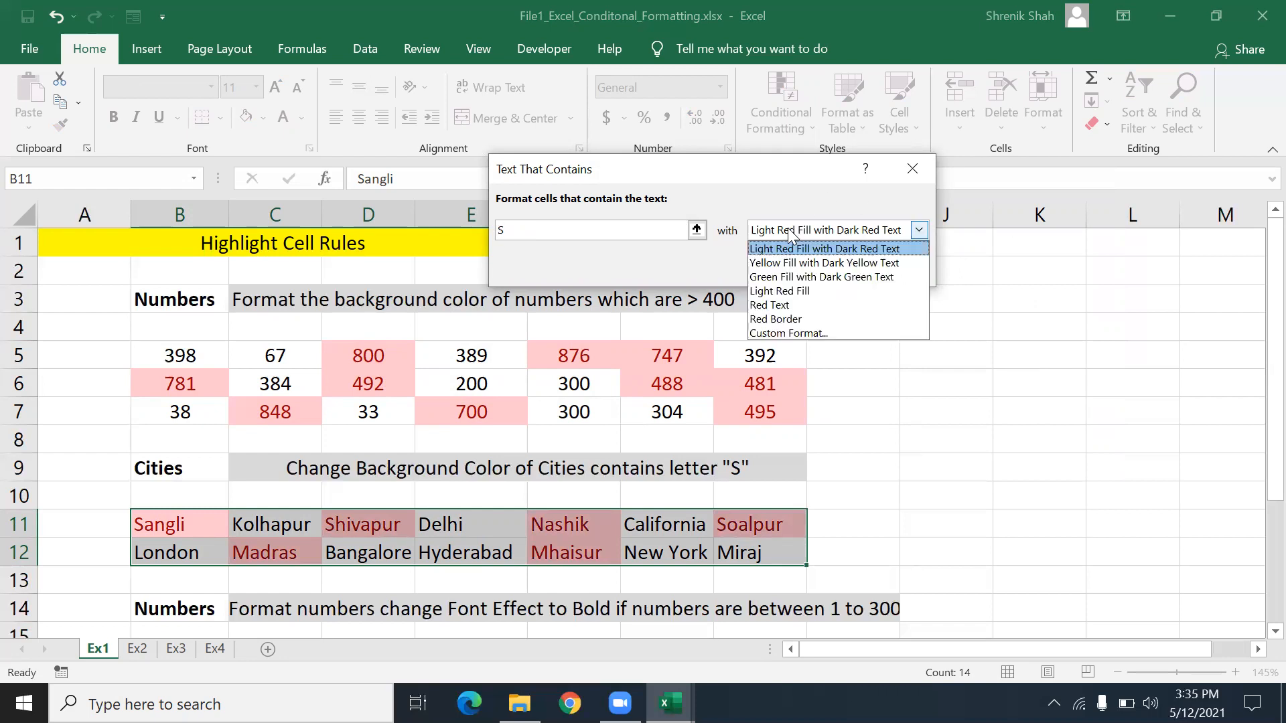
pyautogui.click(802, 276)
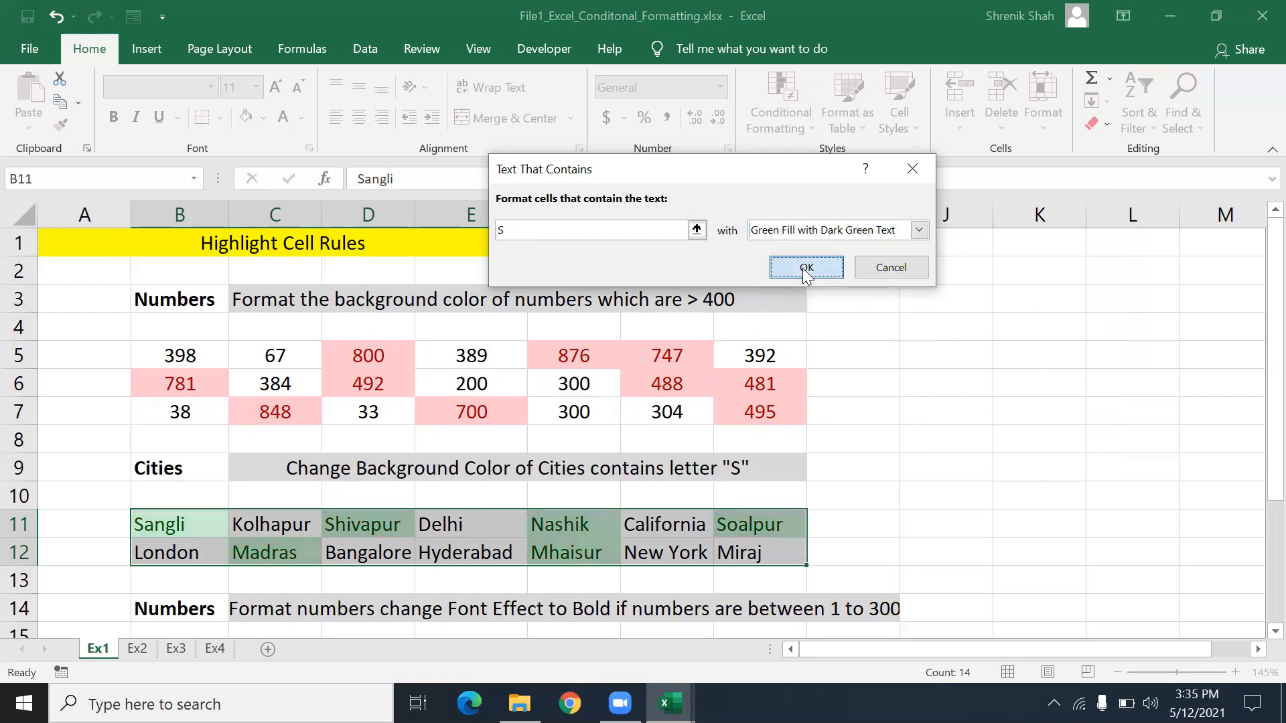
pyautogui.click(807, 268)
pyautogui.click(603, 476)
pyautogui.click(669, 552)
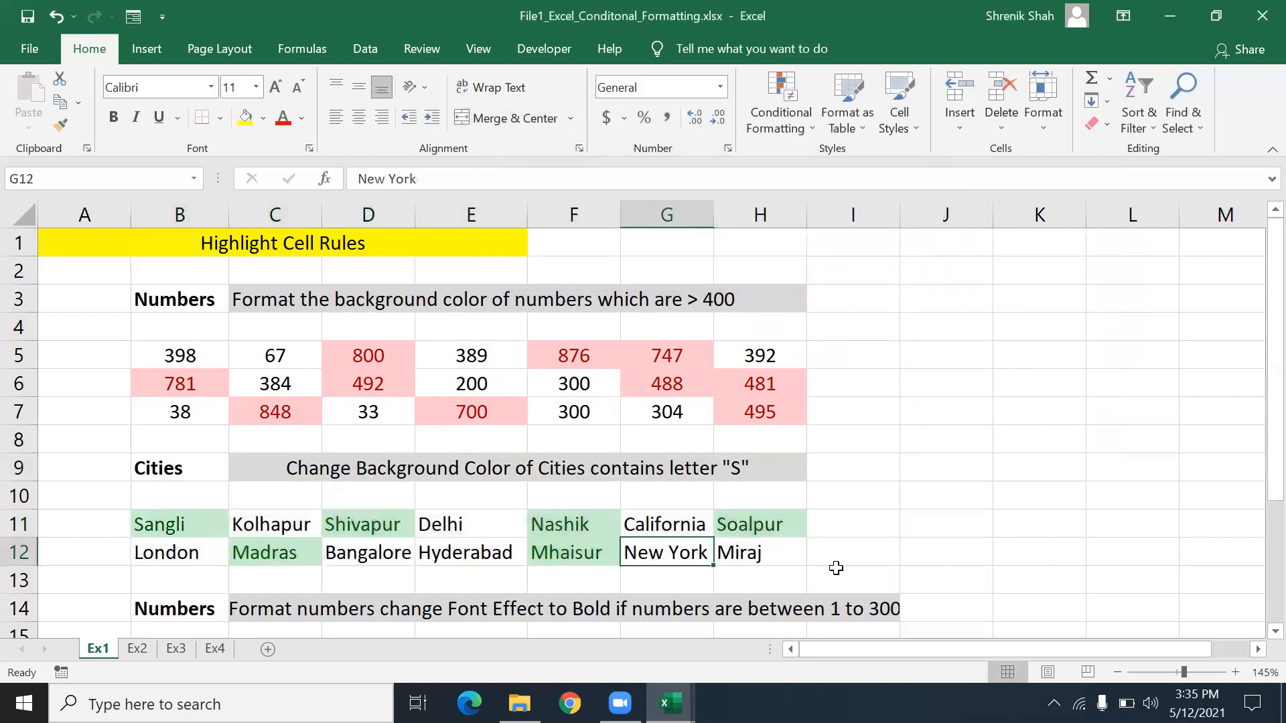
# - Replace the city in cell H12 with Surat to test the text rule
pyautogui.click(787, 556)
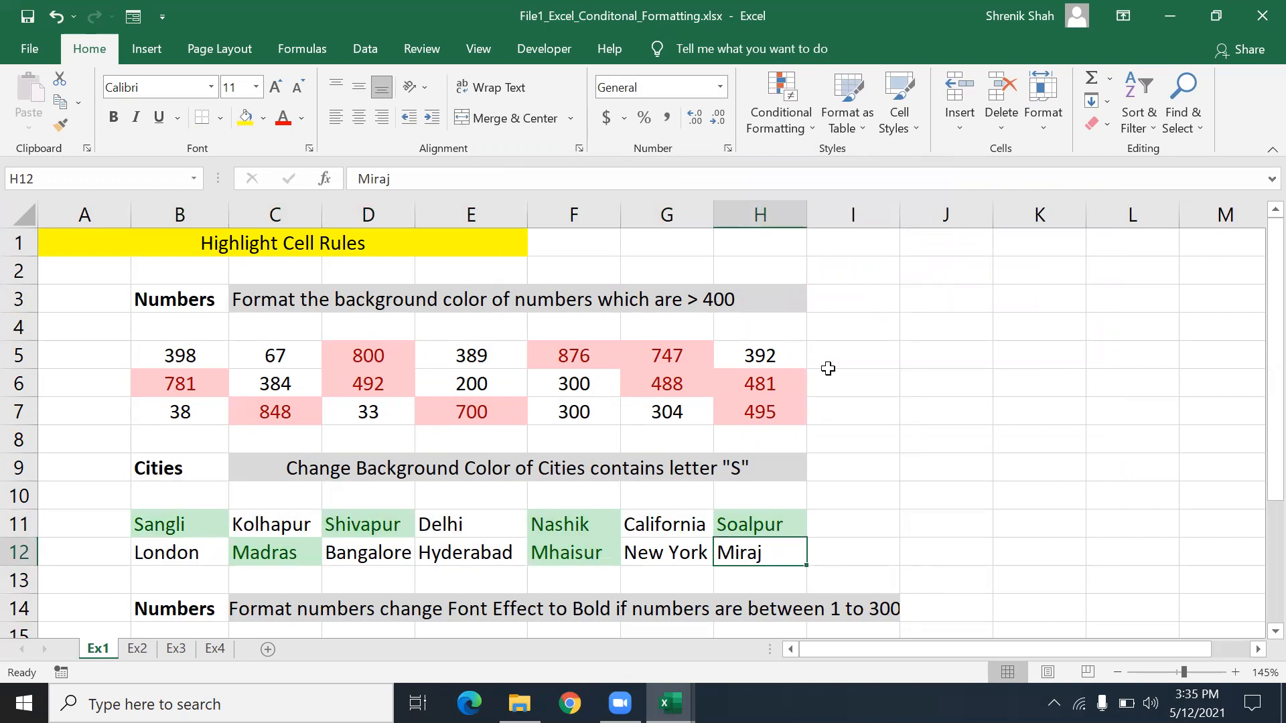
pyautogui.write('Surat')
pyautogui.press('Return')
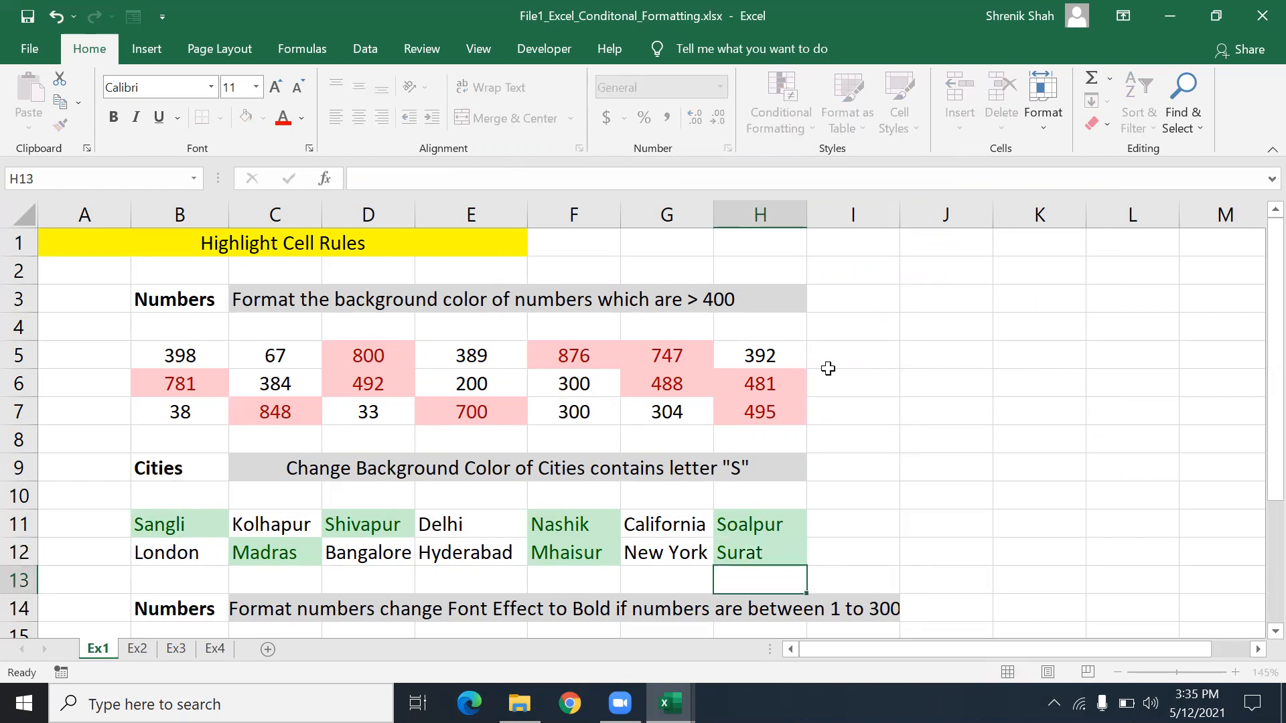
# - Replace the city in cell F12 with Pune to test the text rule
pyautogui.press('Up')
pyautogui.press('Left')
pyautogui.press('Left')
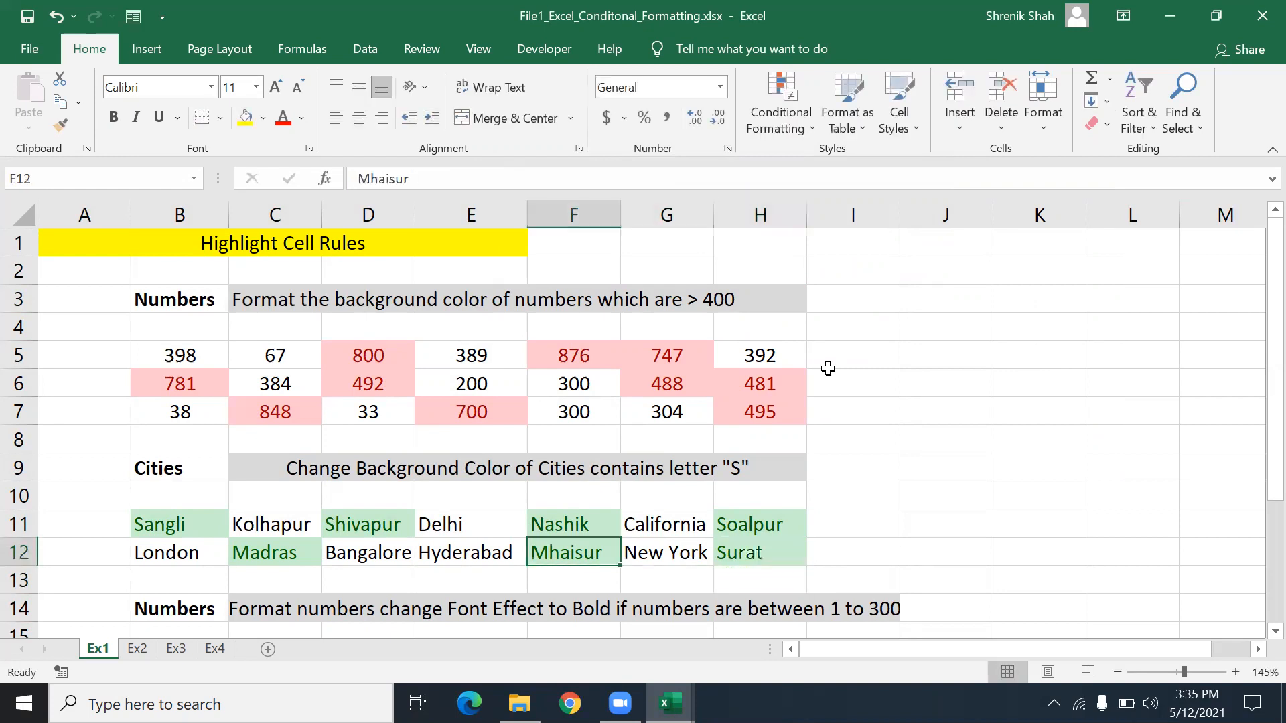
pyautogui.write('Pune')
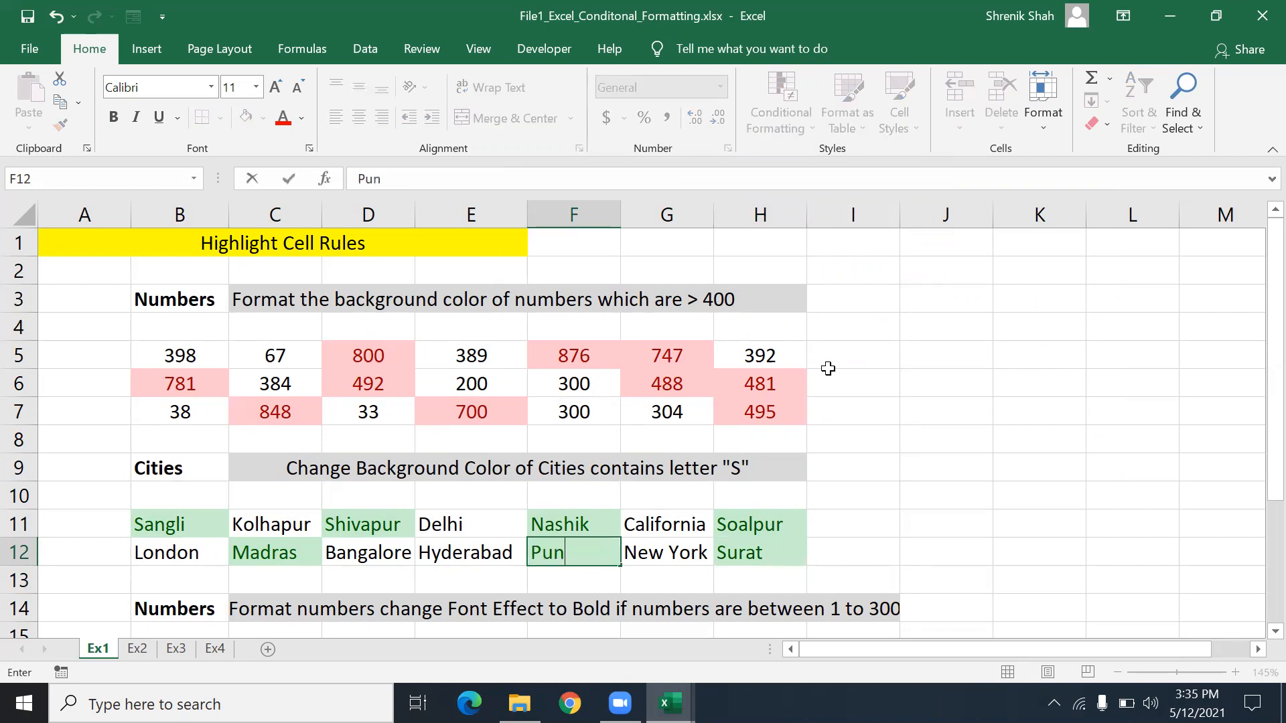
pyautogui.press('Return')
pyautogui.press('Up')
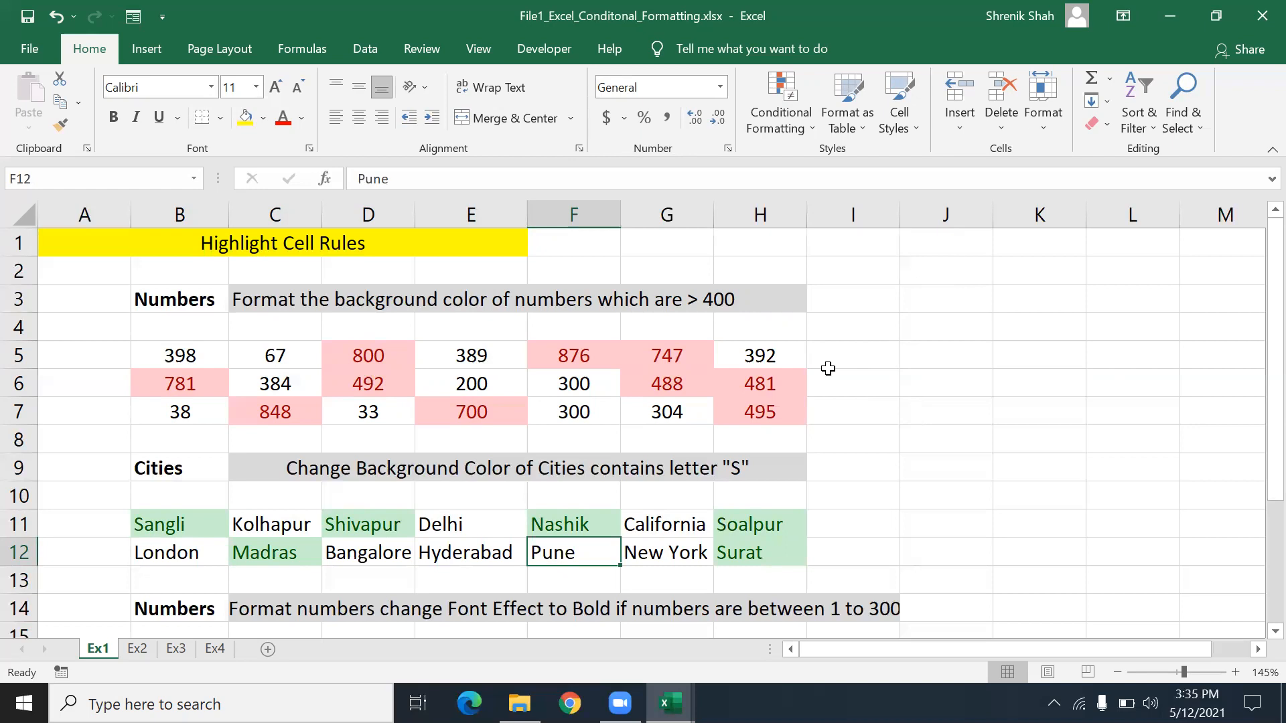
# - Set up a Between highlight rule for the numbers in B16:H18, with limits 1 and 300
pyautogui.scroll(-3, 641, 390)
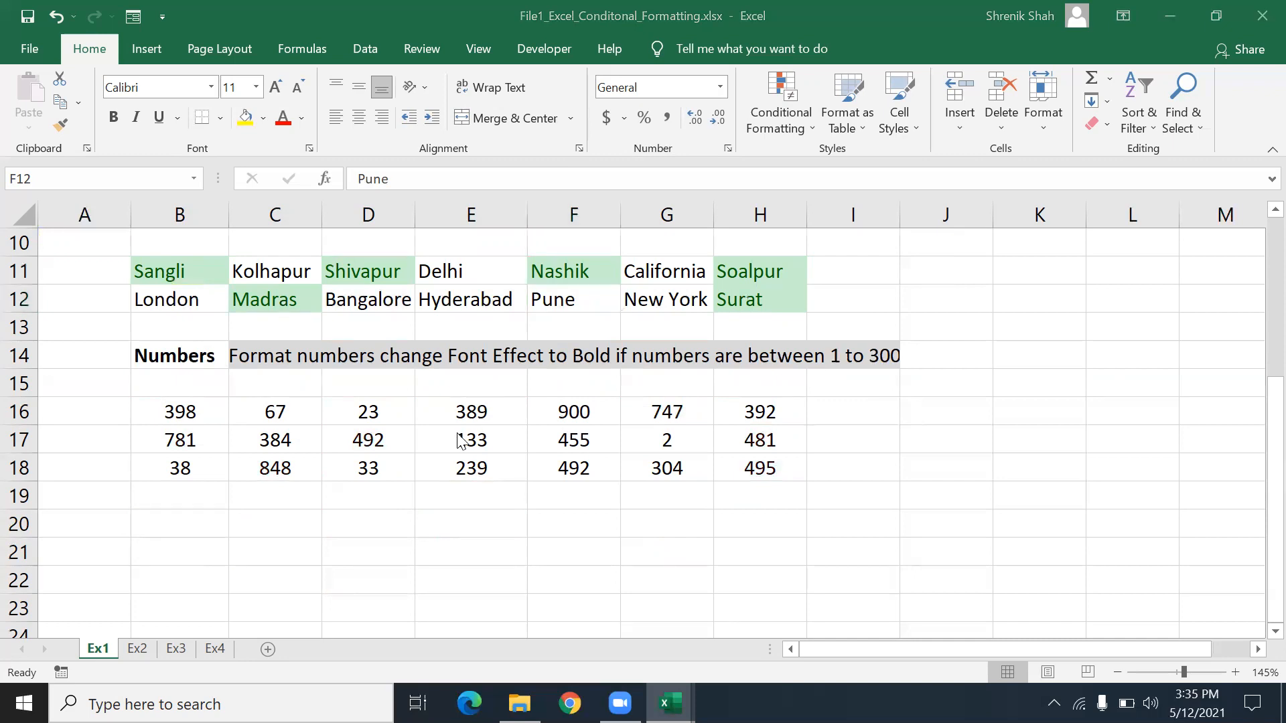
pyautogui.moveTo(157, 426); pyautogui.dragTo(502, 460)
pyautogui.moveTo(178, 411); pyautogui.dragTo(775, 471)
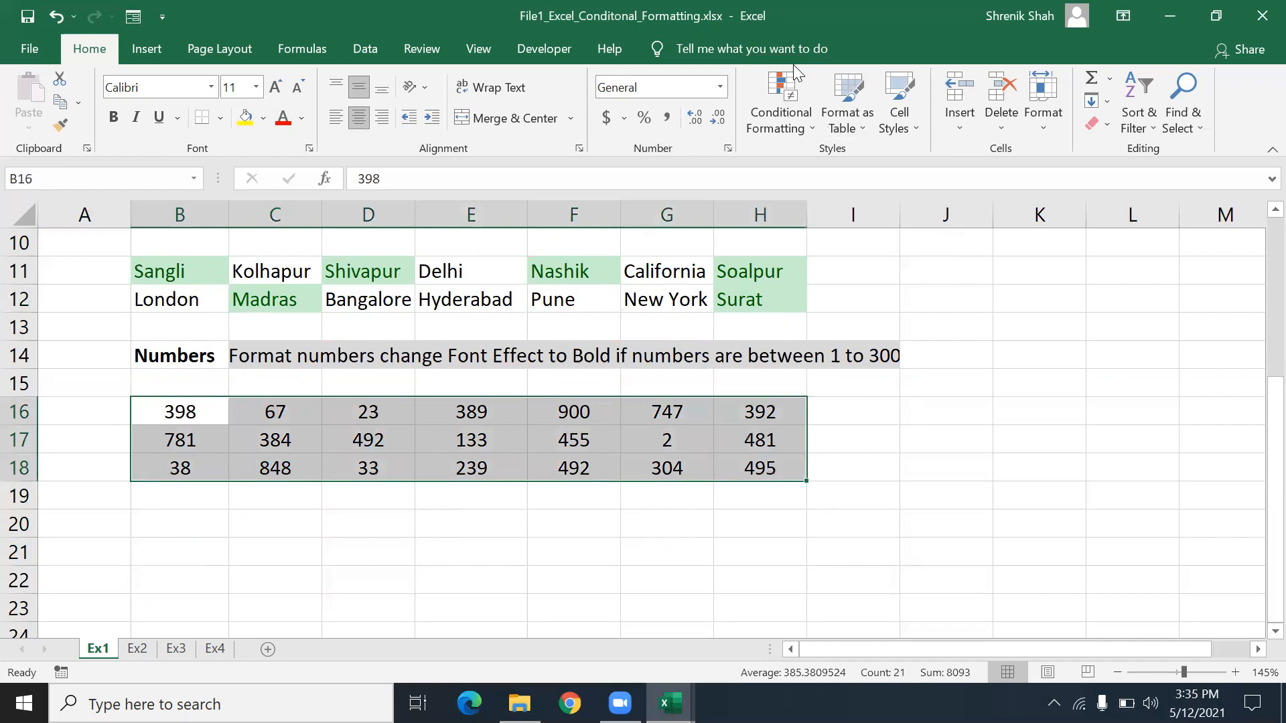
pyautogui.click(790, 87)
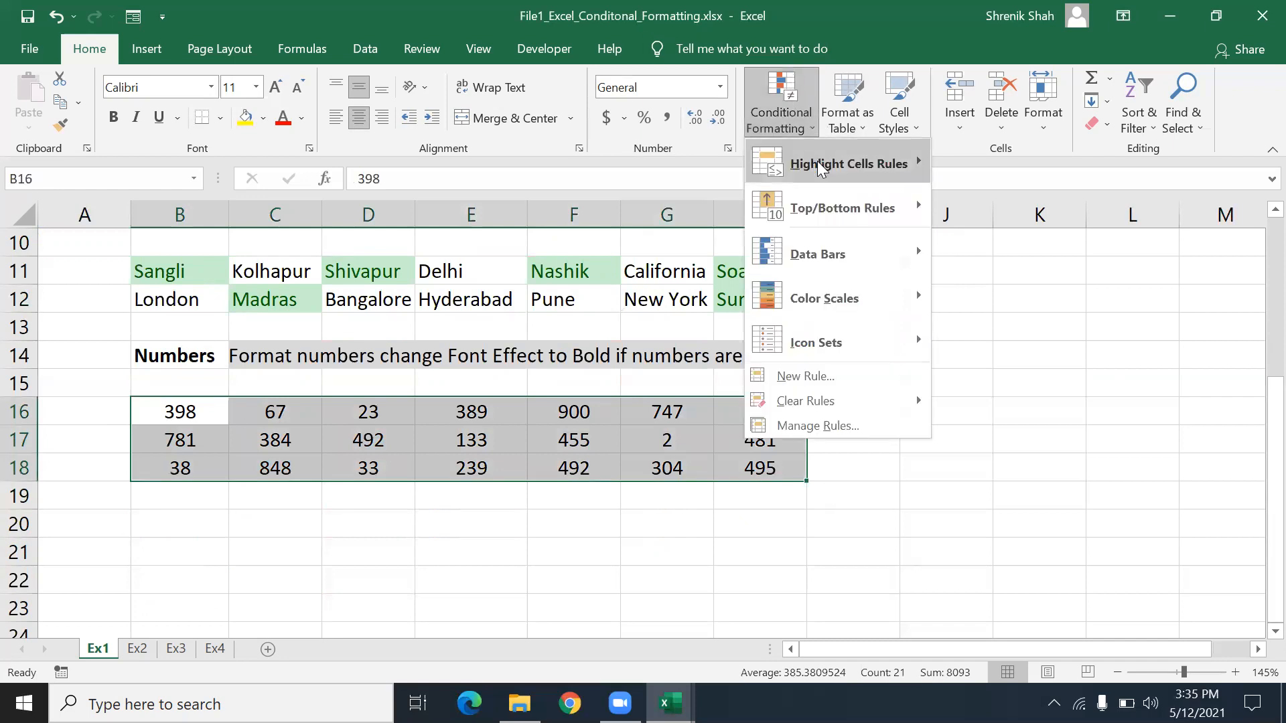
pyautogui.moveTo(816, 161)
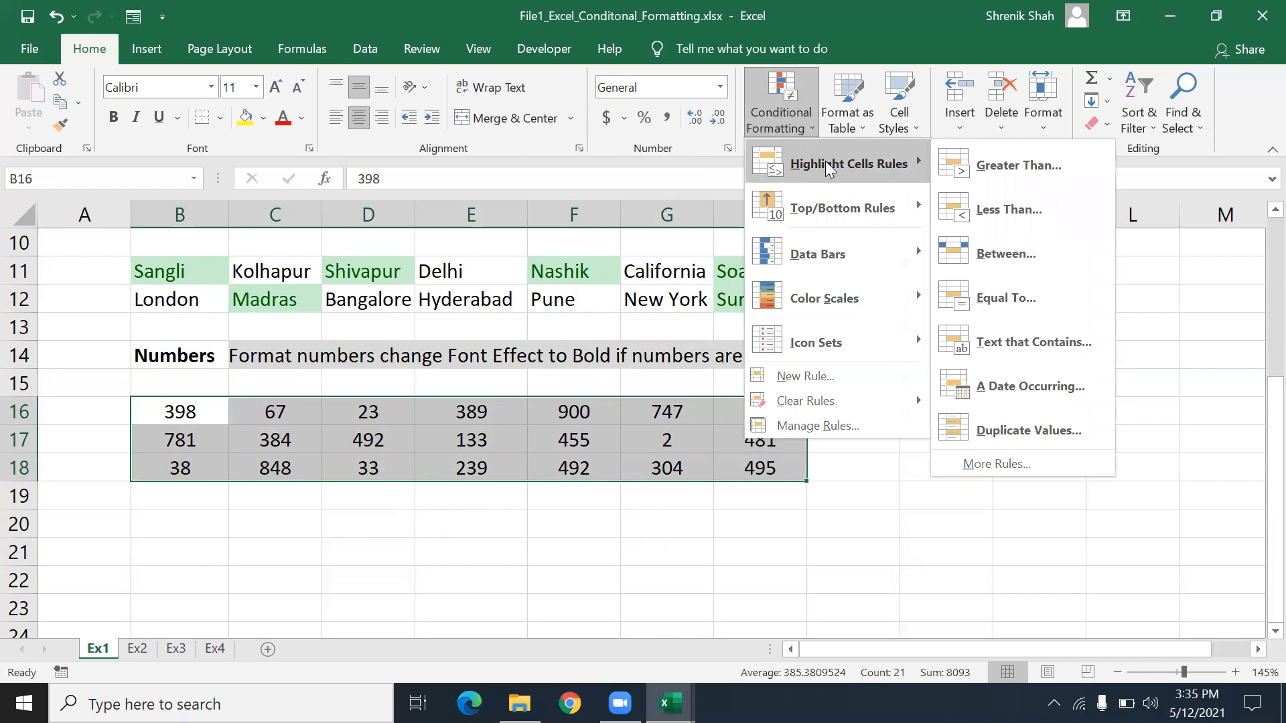
pyautogui.click(999, 249)
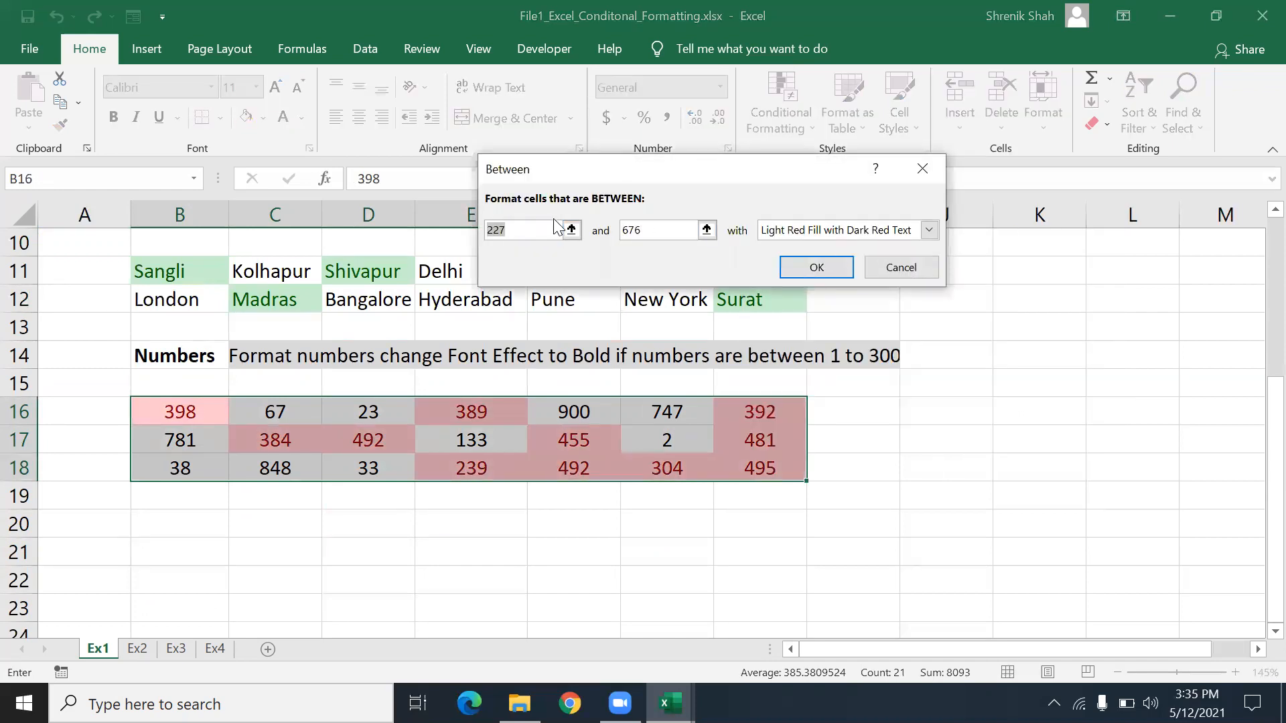
pyautogui.write('1')
pyautogui.press('Tab')
pyautogui.write('2')
pyautogui.press('BackSpace')
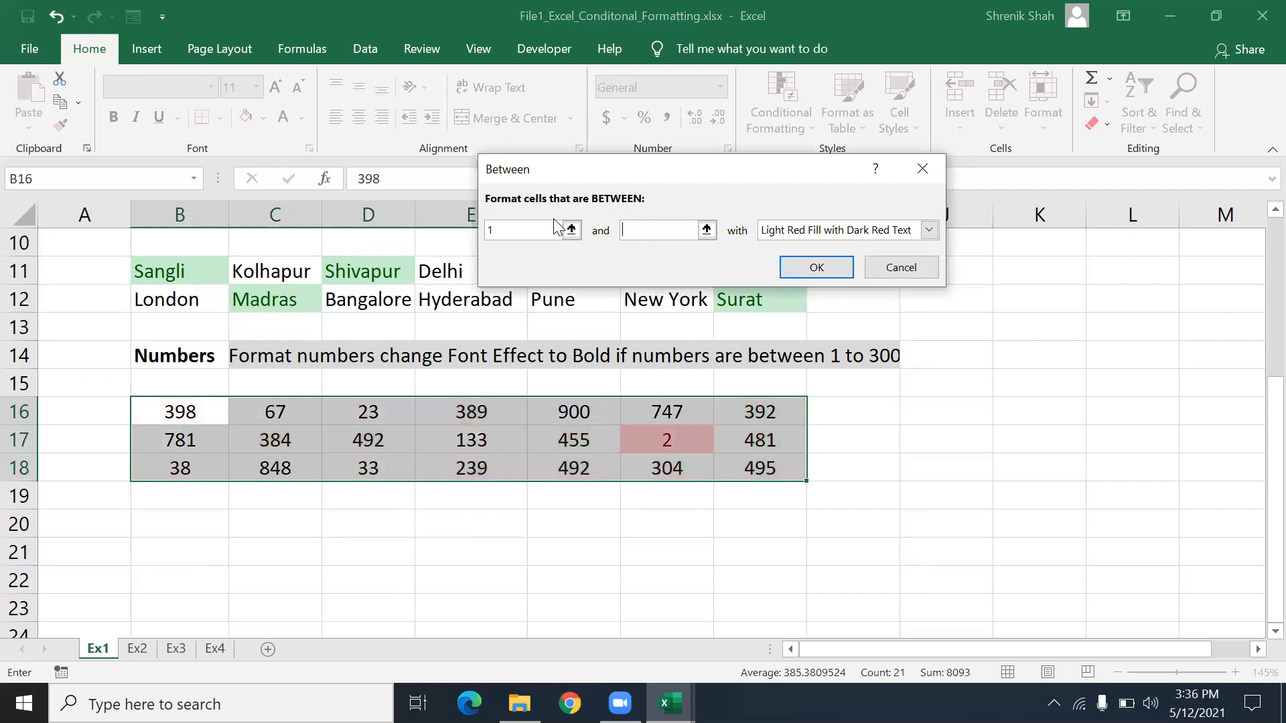
pyautogui.write('300')
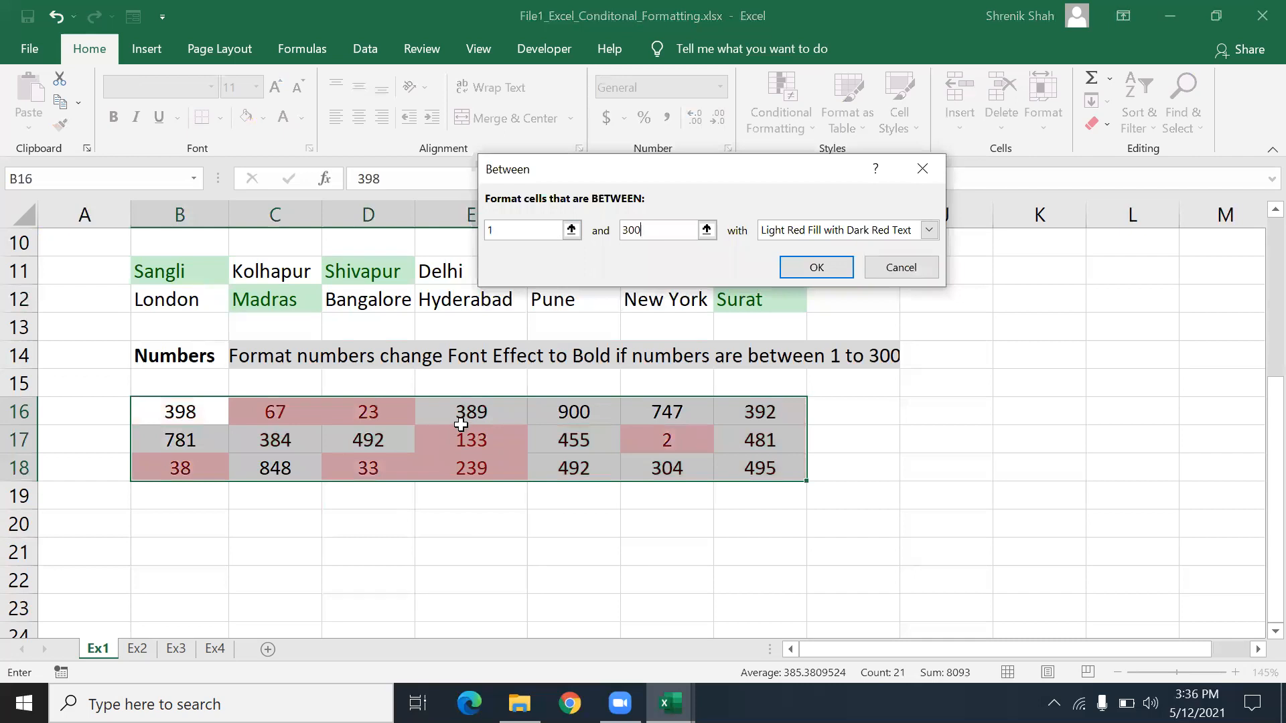
# - Give the Between rule a custom format with Bold font style and apply it
pyautogui.click(844, 231)
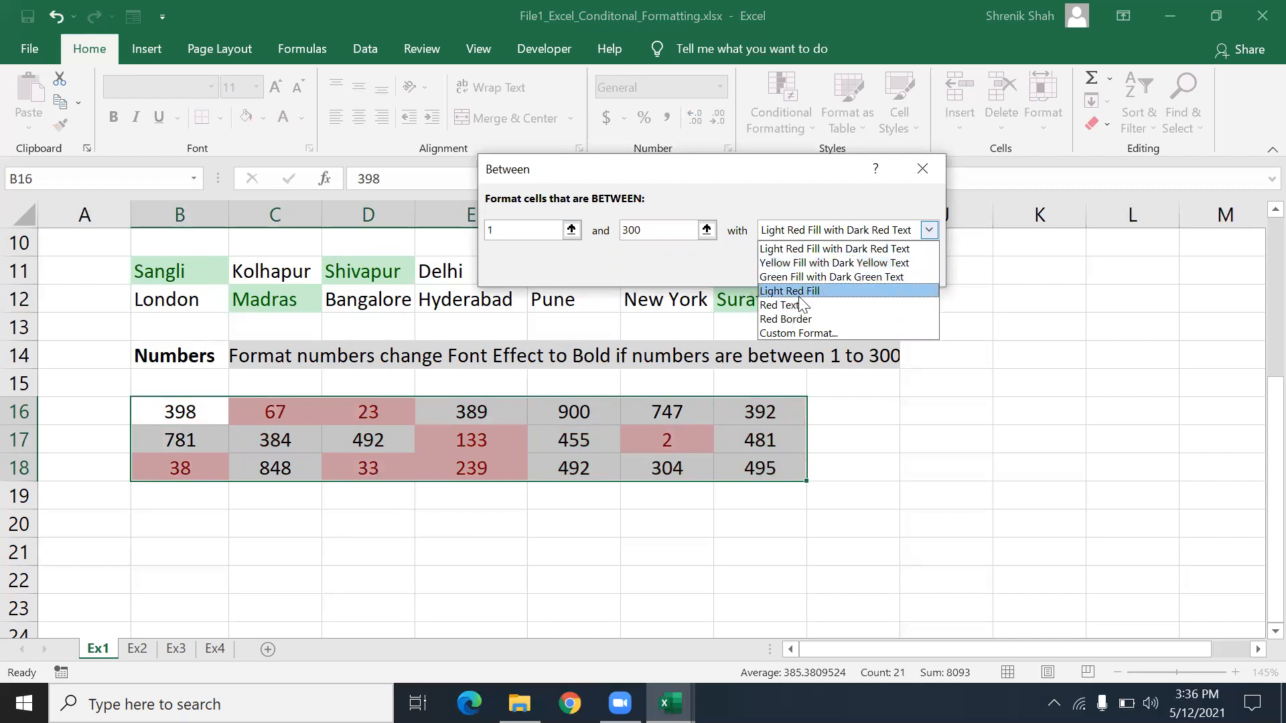
pyautogui.click(797, 335)
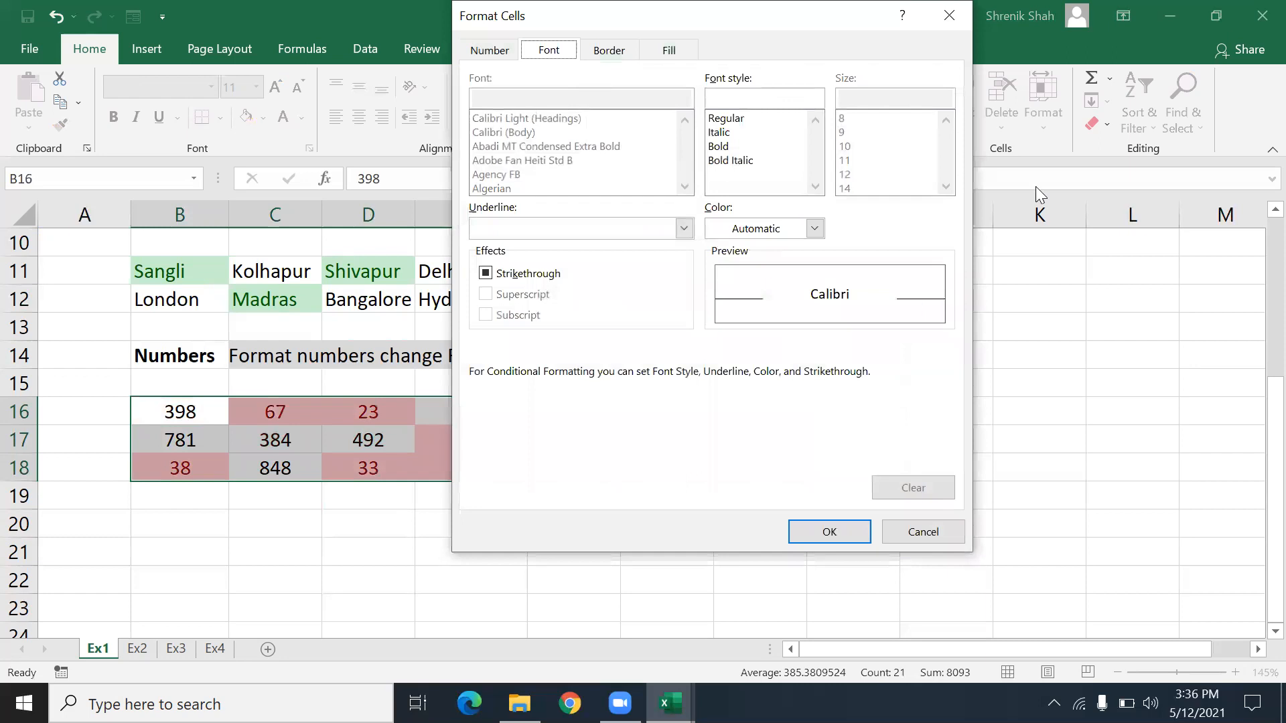
pyautogui.click(722, 147)
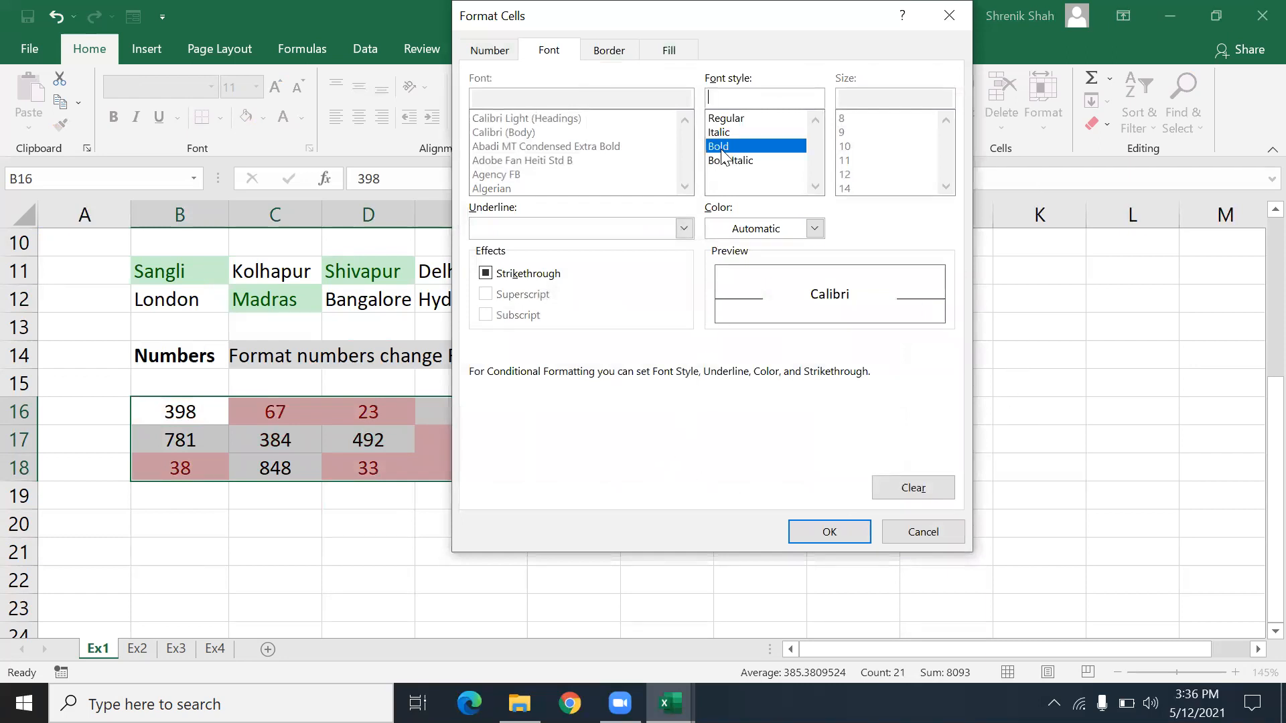
pyautogui.click(835, 530)
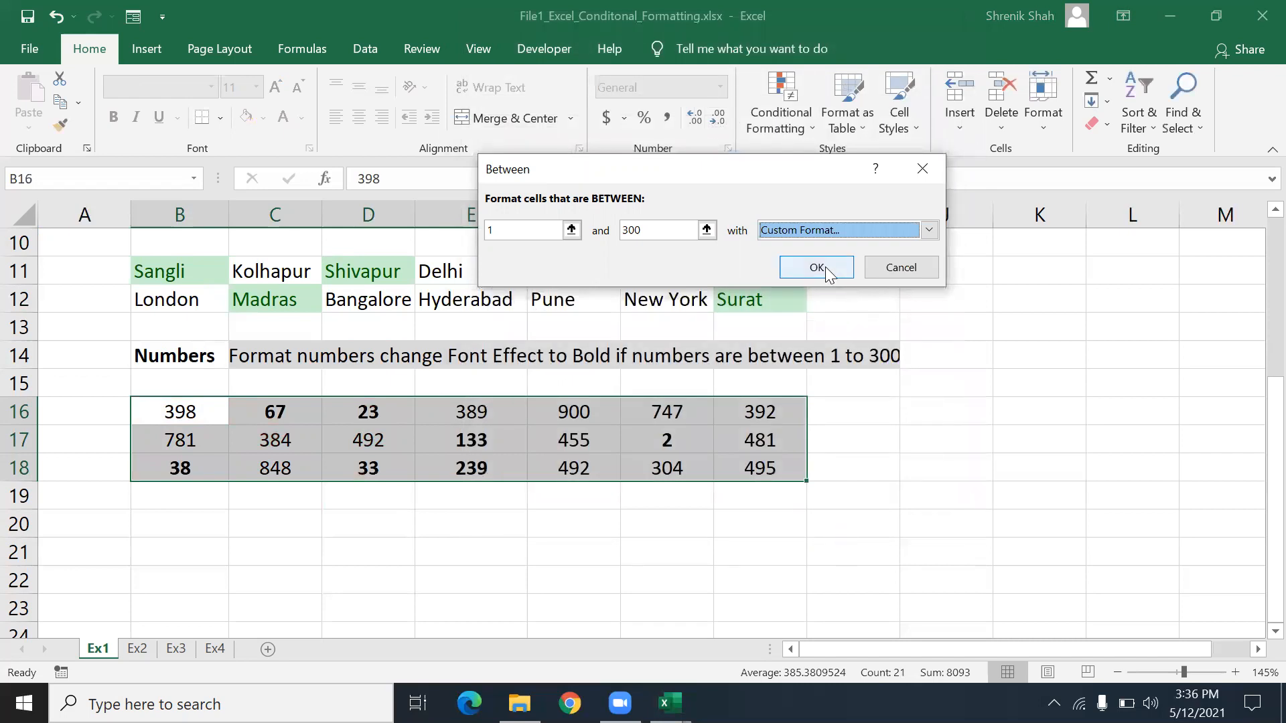
pyautogui.click(825, 267)
pyautogui.click(605, 551)
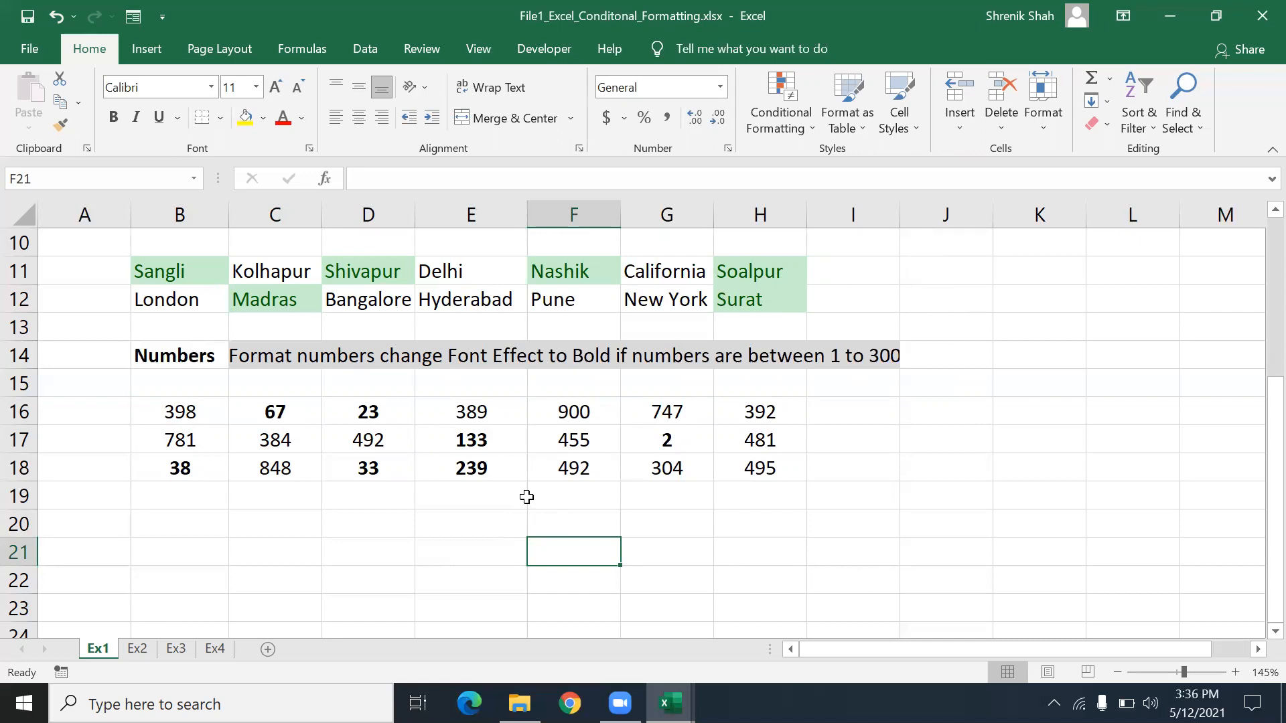
pyautogui.click(524, 352)
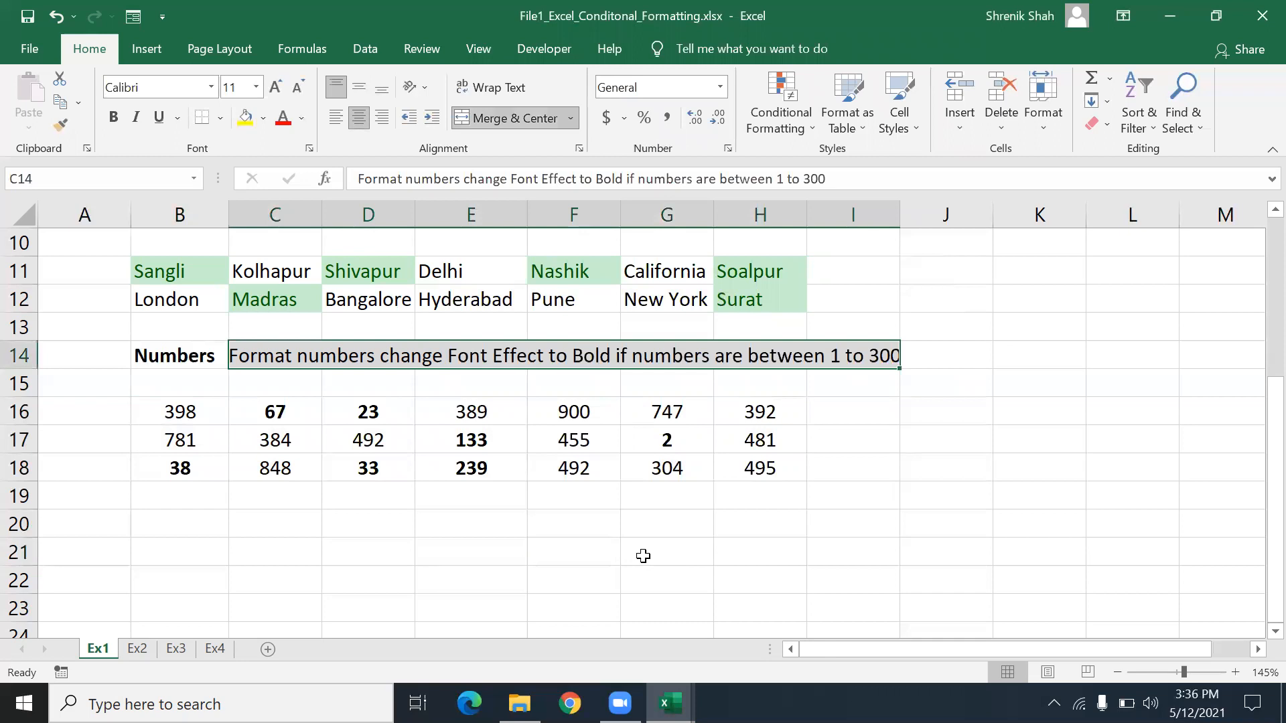
pyautogui.scroll(3, 643, 556)
pyautogui.scroll(-2, 643, 556)
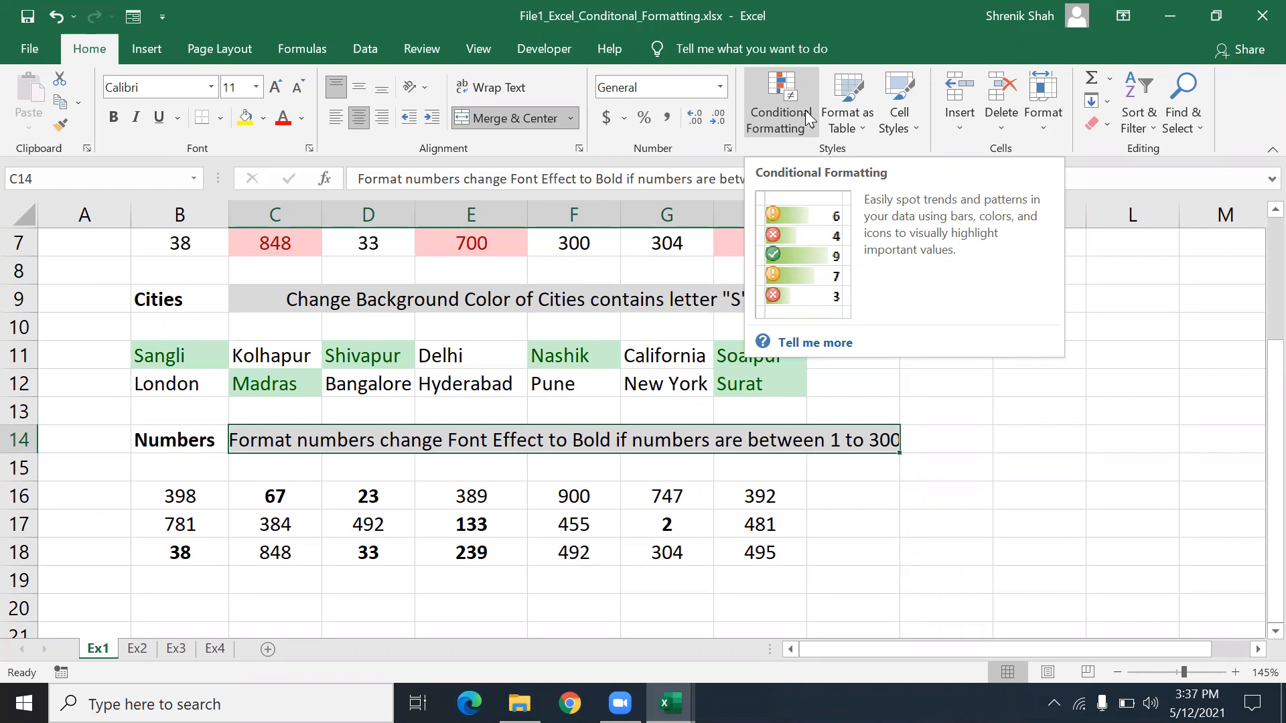
pyautogui.click(512, 496)
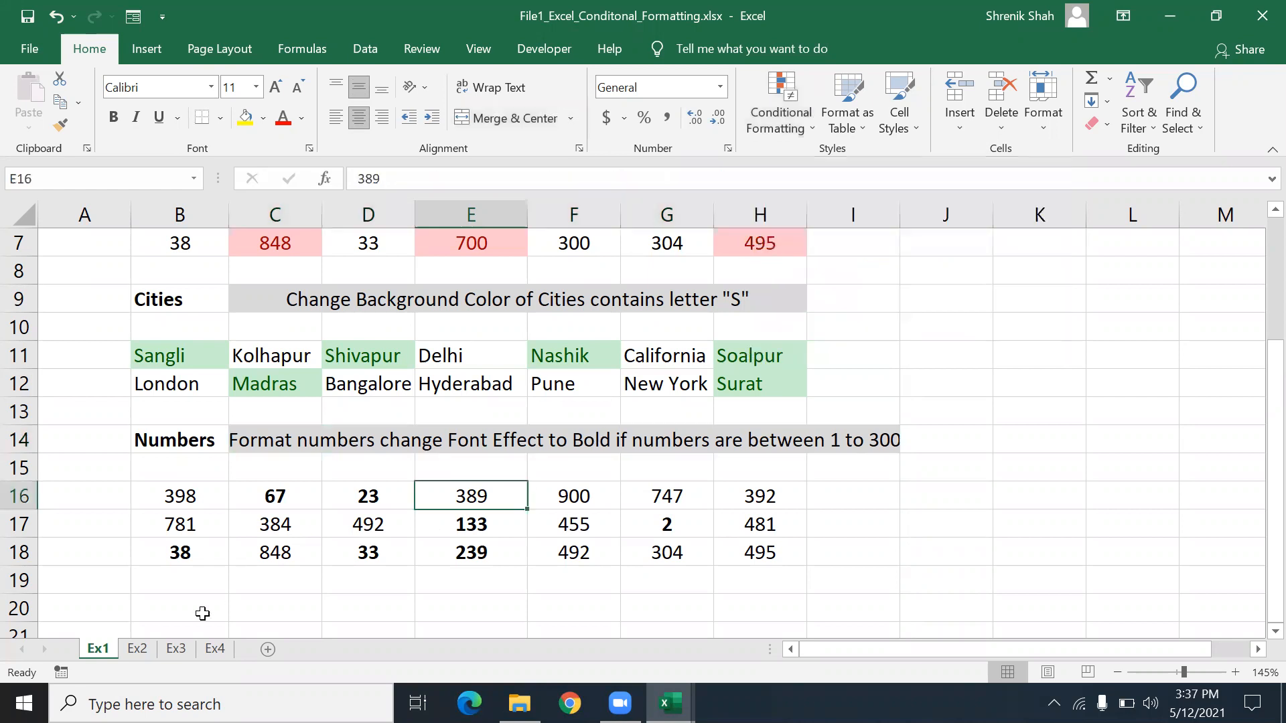
# - On the Ex2 sheet, clear the conditional formatting rules from the sales values in B4:G4
pyautogui.click(136, 651)
pyautogui.scroll(1, 253, 525)
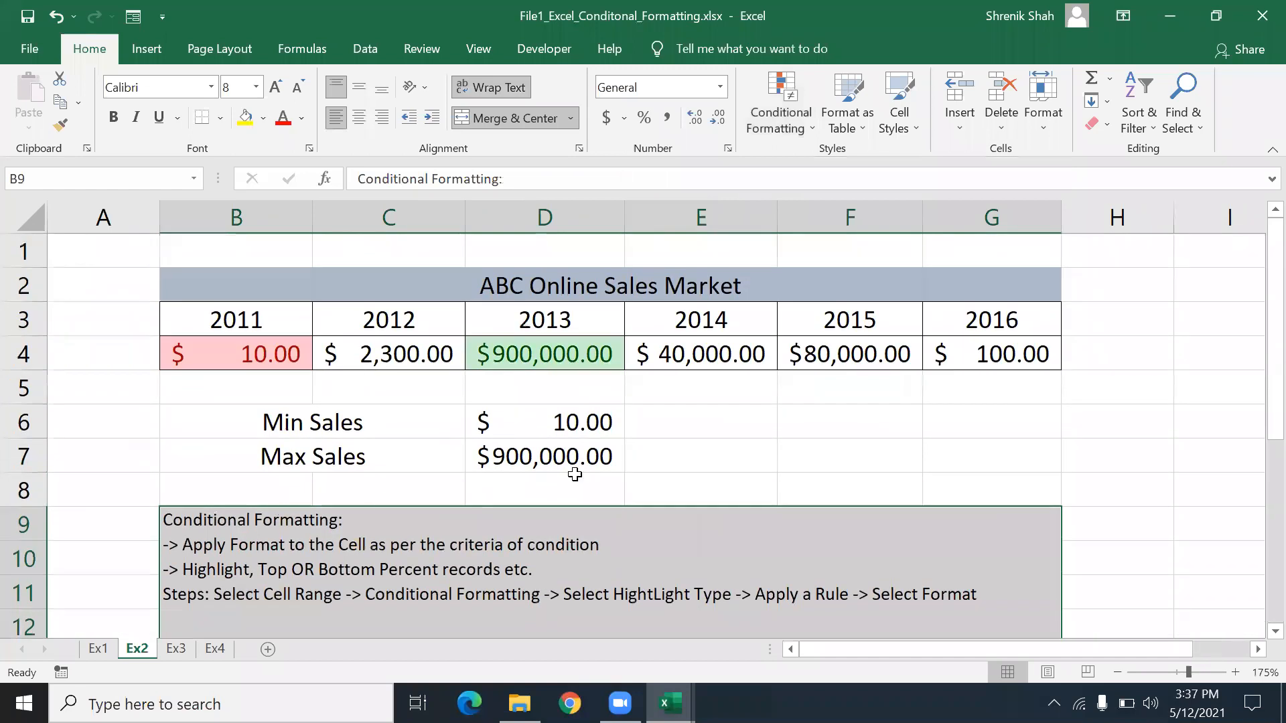
pyautogui.scroll(-1, 971, 379)
pyautogui.click(280, 432)
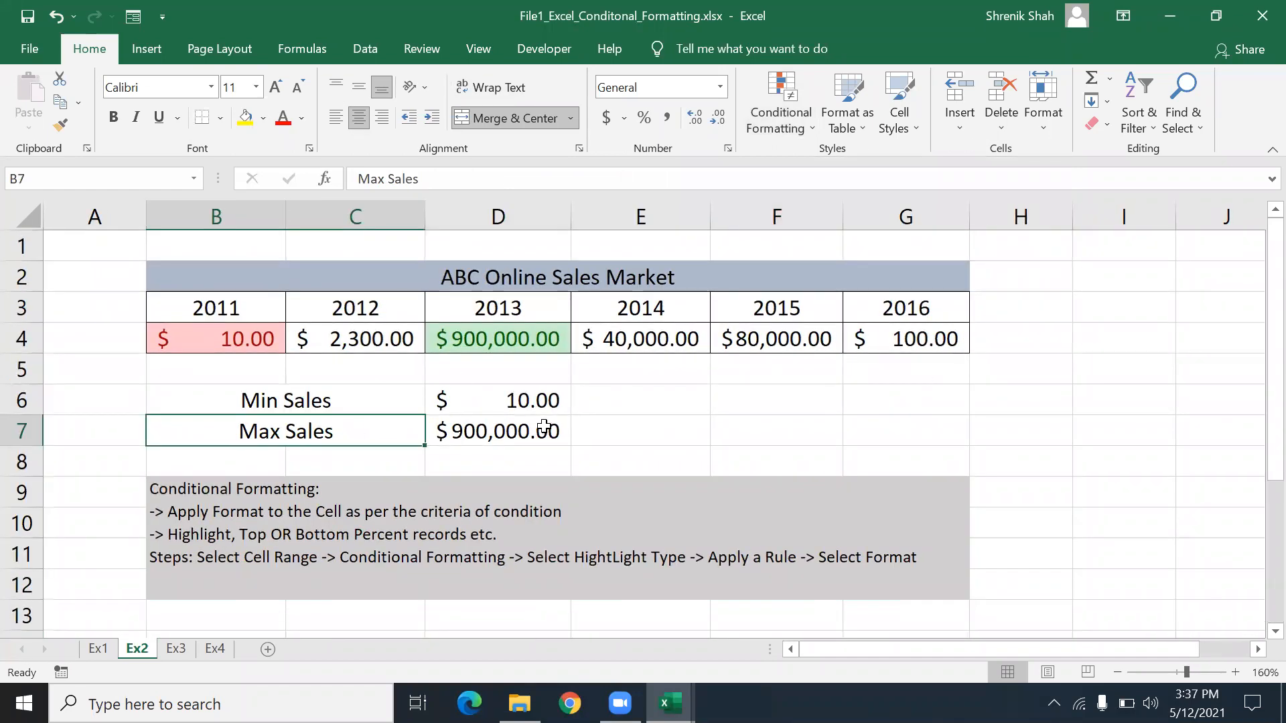
pyautogui.moveTo(252, 336); pyautogui.dragTo(869, 336)
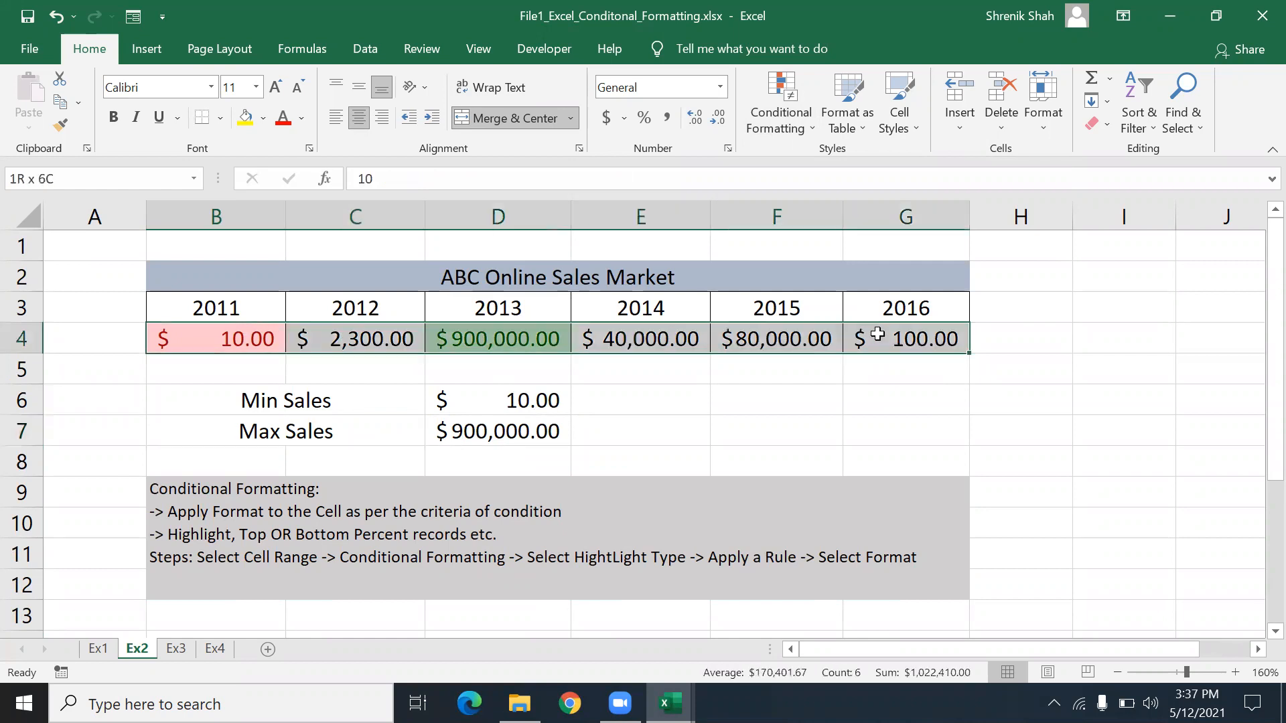
pyautogui.click(785, 107)
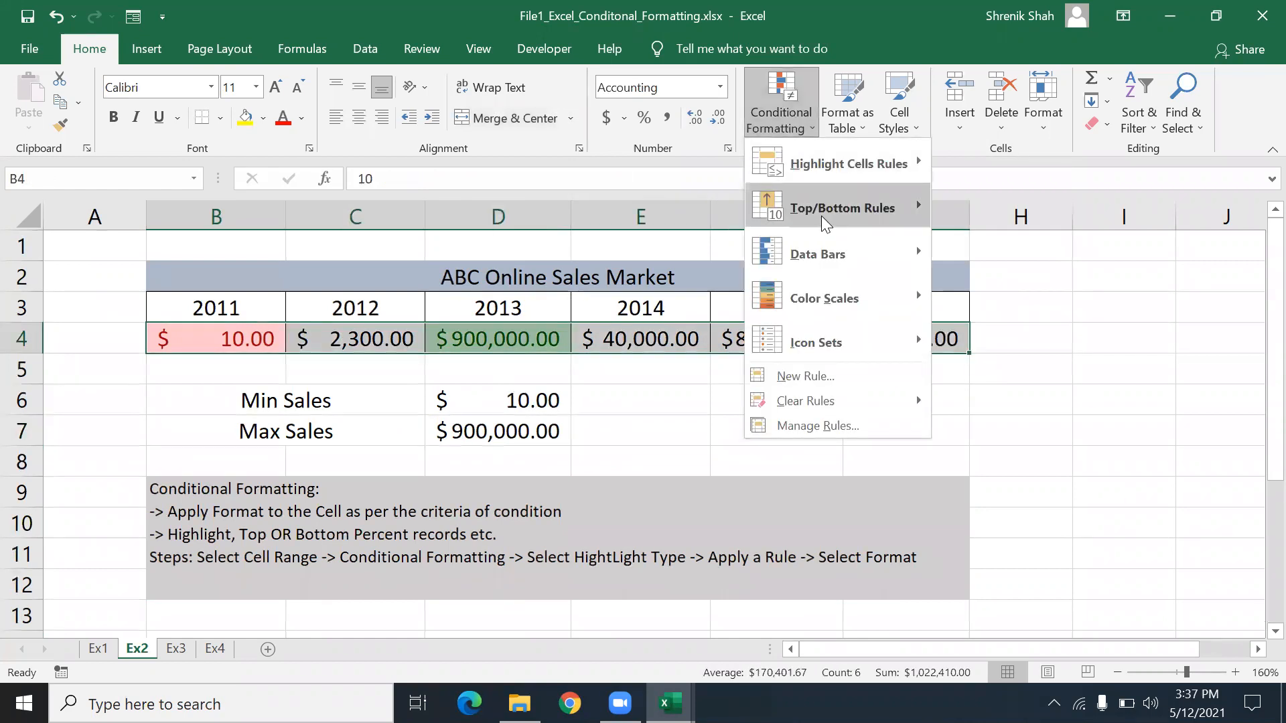
pyautogui.moveTo(813, 395)
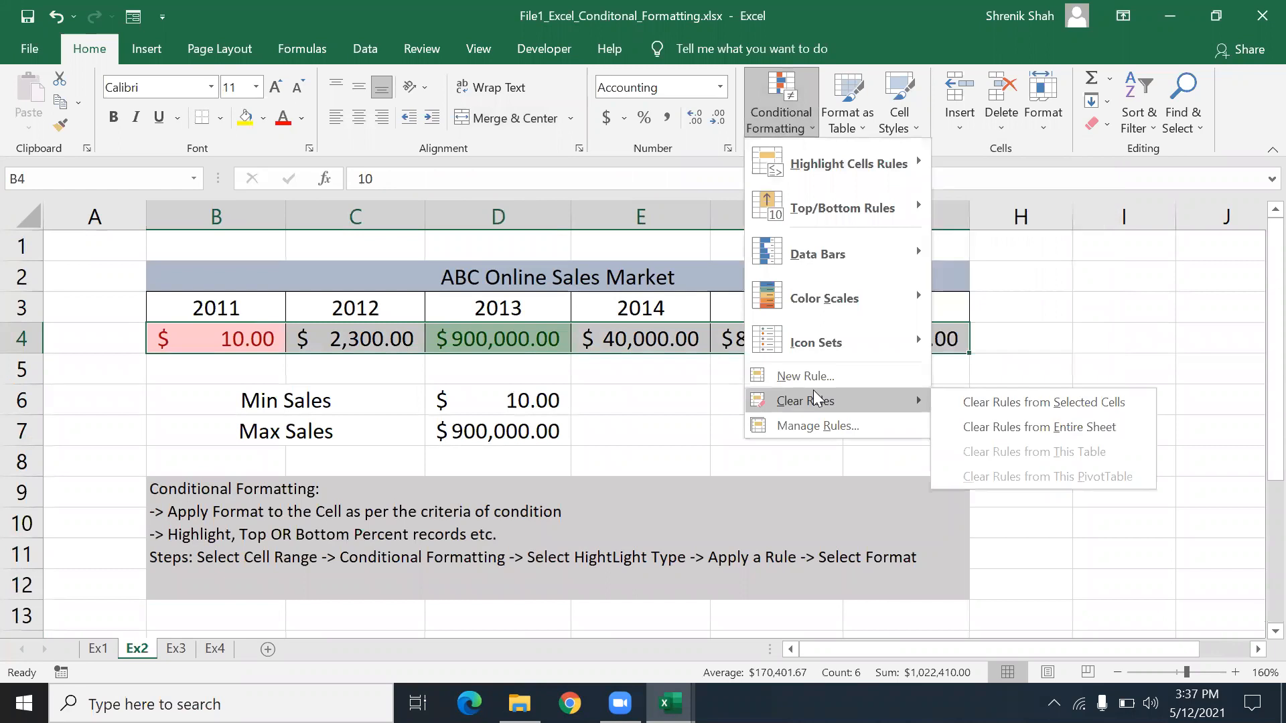
pyautogui.click(969, 402)
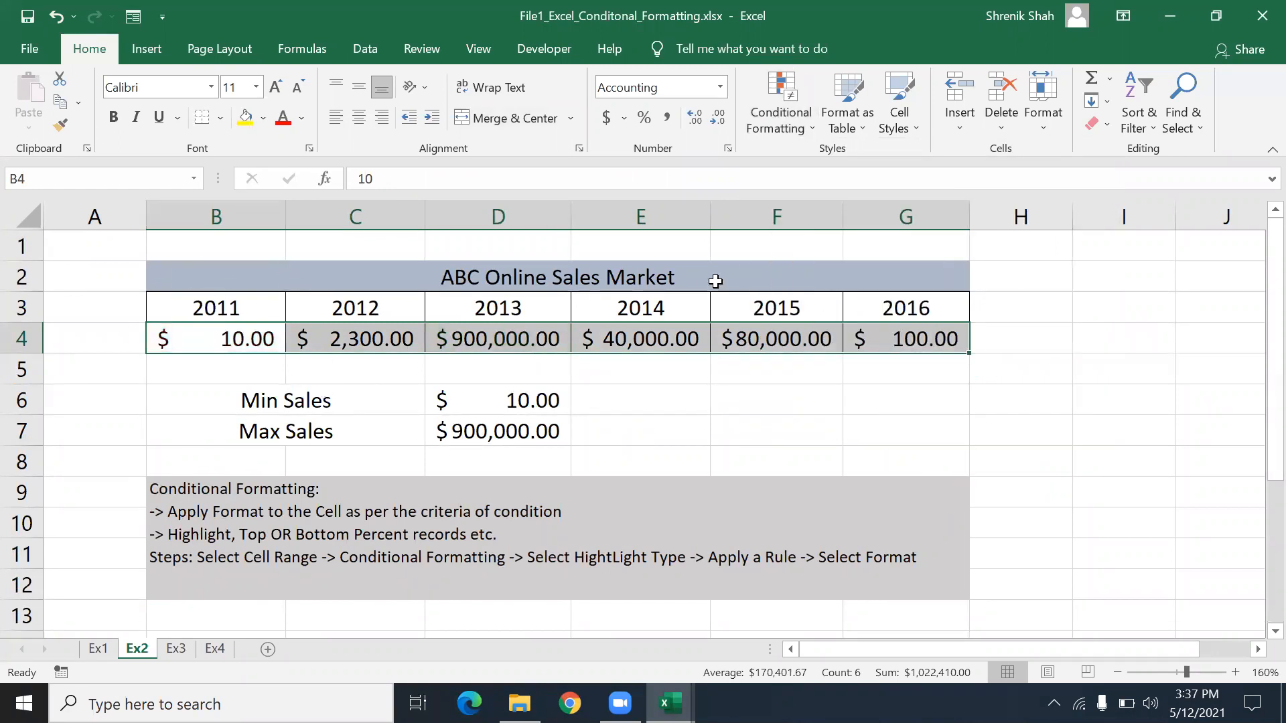
# - Delete the Min Sales and Max Sales formulas in D6:D7
pyautogui.click(495, 420)
pyautogui.moveTo(529, 402); pyautogui.dragTo(556, 433)
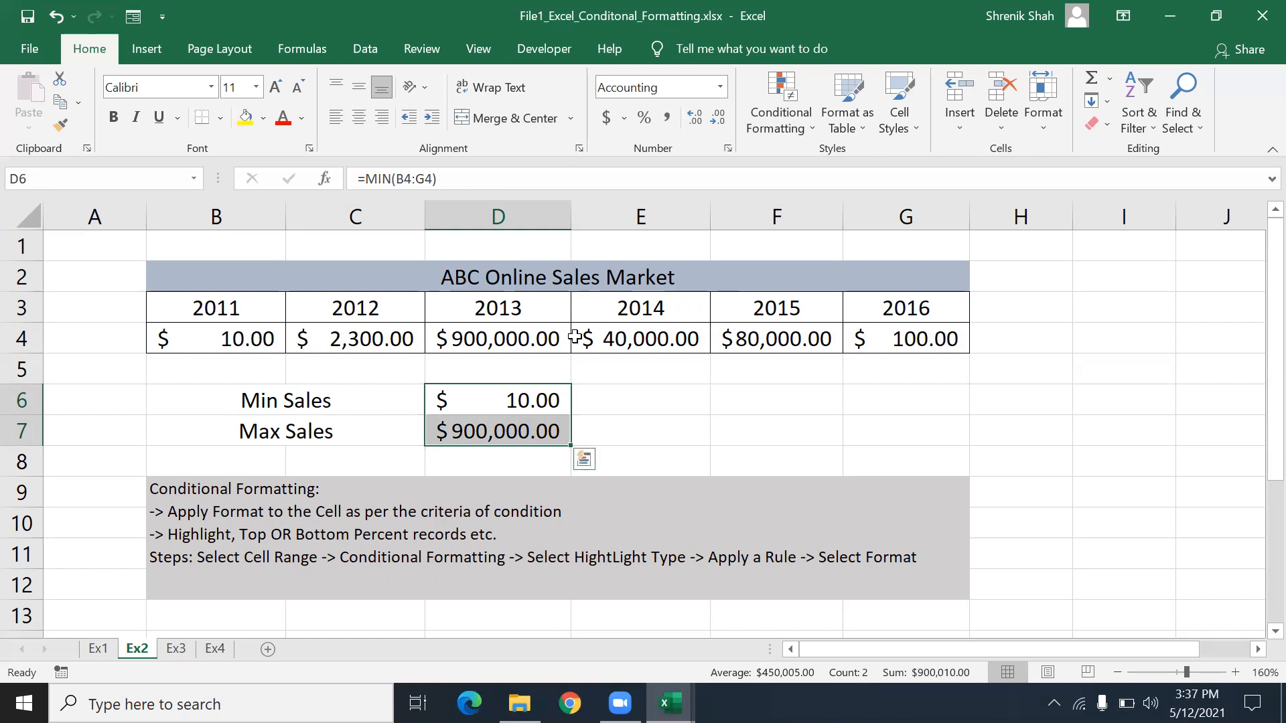
pyautogui.press('Delete')
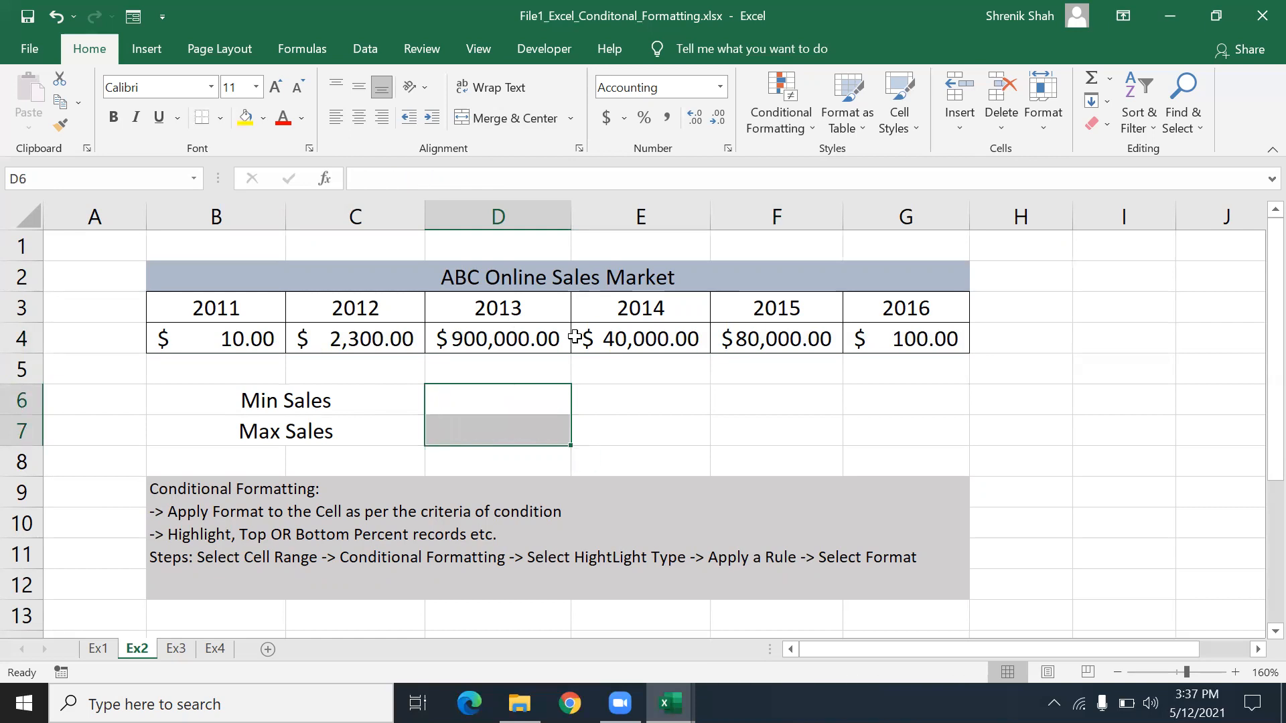
# - Calculate Min Sales in D6 with the formula =MIN(B4:G4)
pyautogui.click(545, 400)
pyautogui.write('=')
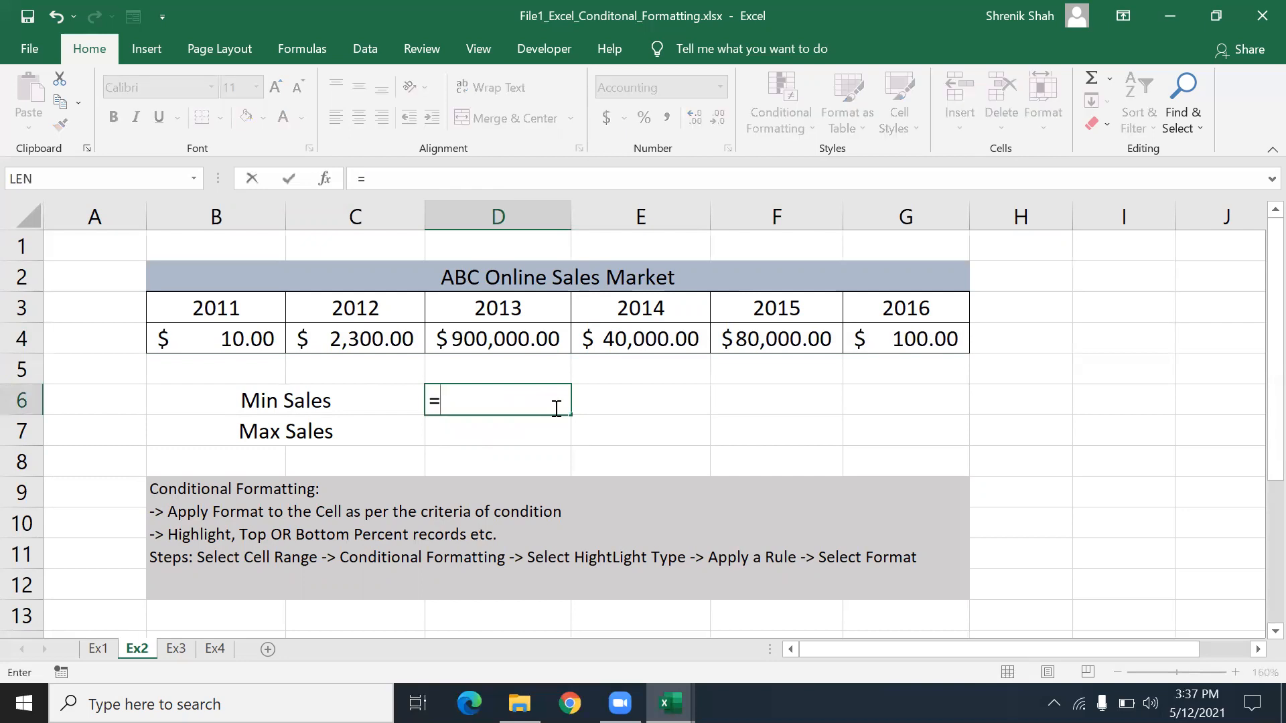
pyautogui.write('MIN(')
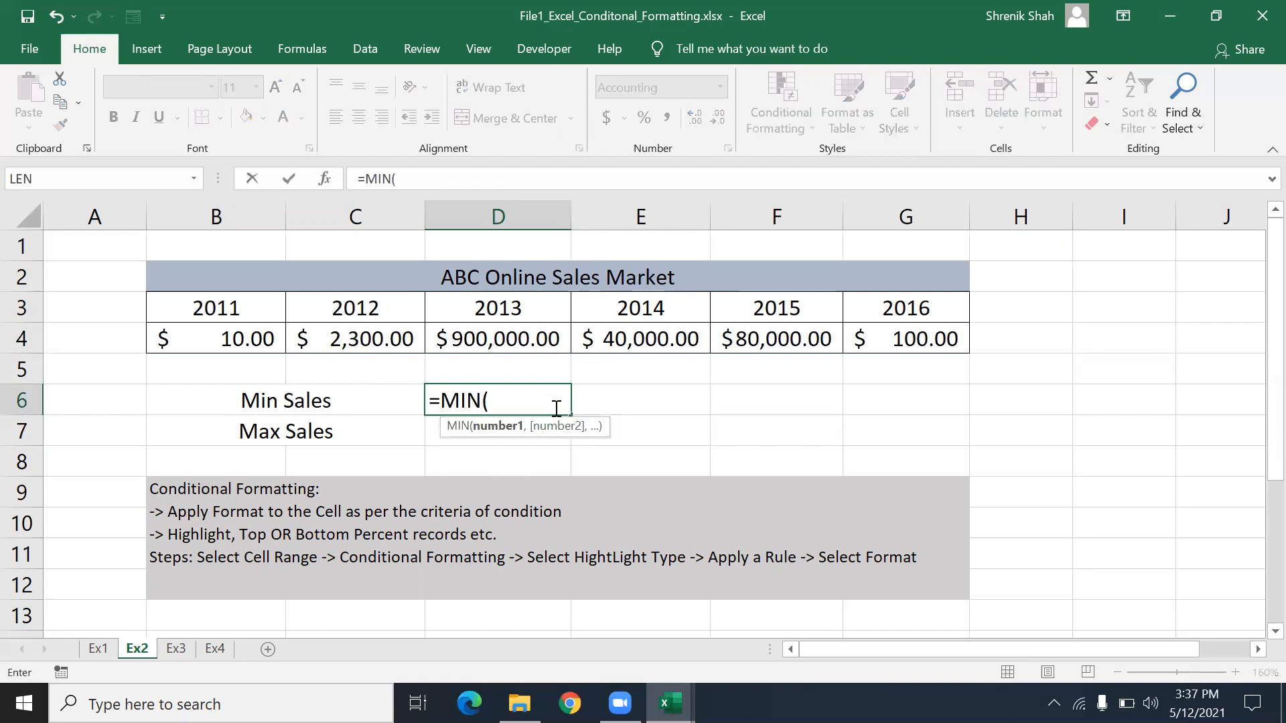
pyautogui.moveTo(235, 329); pyautogui.dragTo(865, 332)
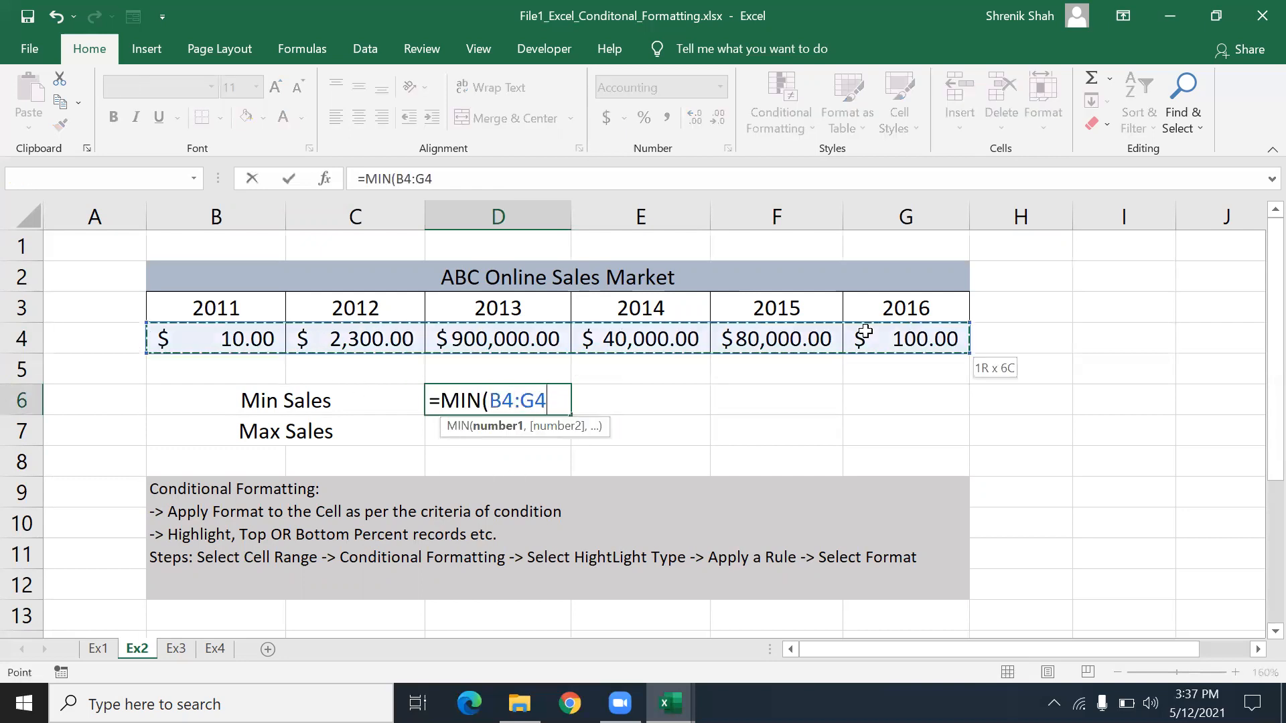
pyautogui.write(')')
pyautogui.press('Return')
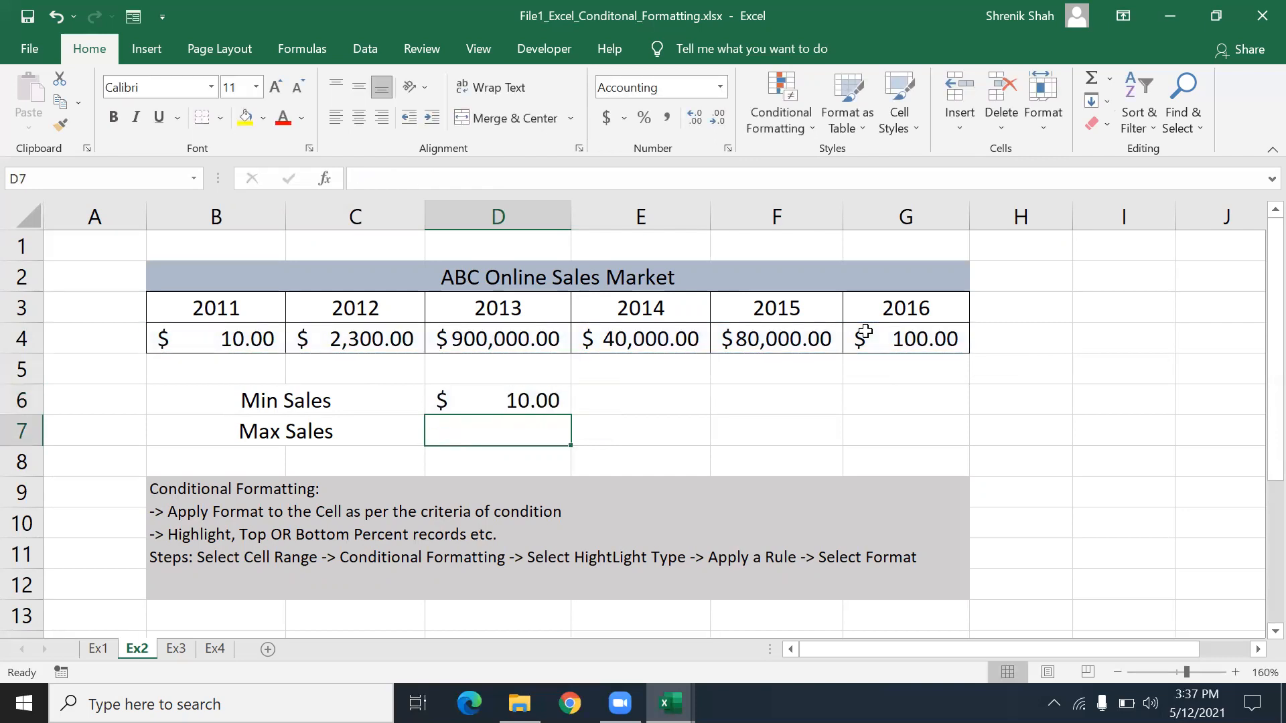
# - Calculate Max Sales in D7 with the formula =MAX(B4:G4)
pyautogui.write('=MAX(')
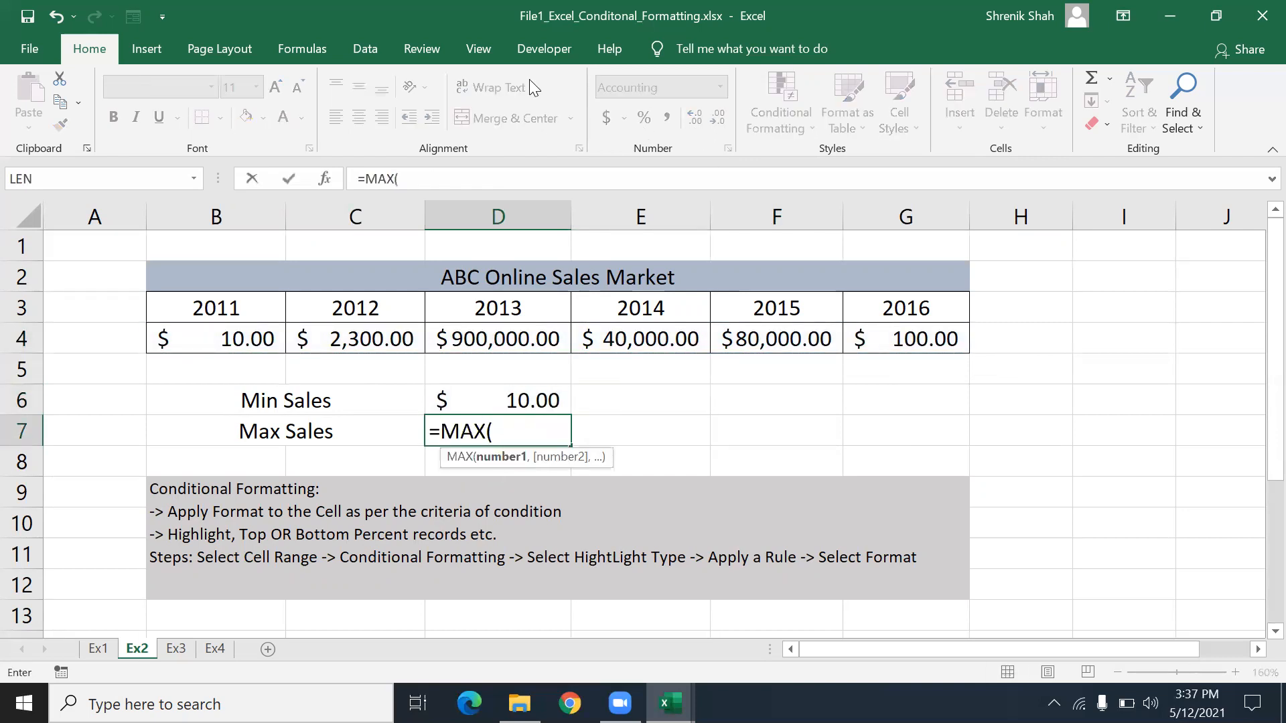
pyautogui.moveTo(245, 331); pyautogui.dragTo(882, 334)
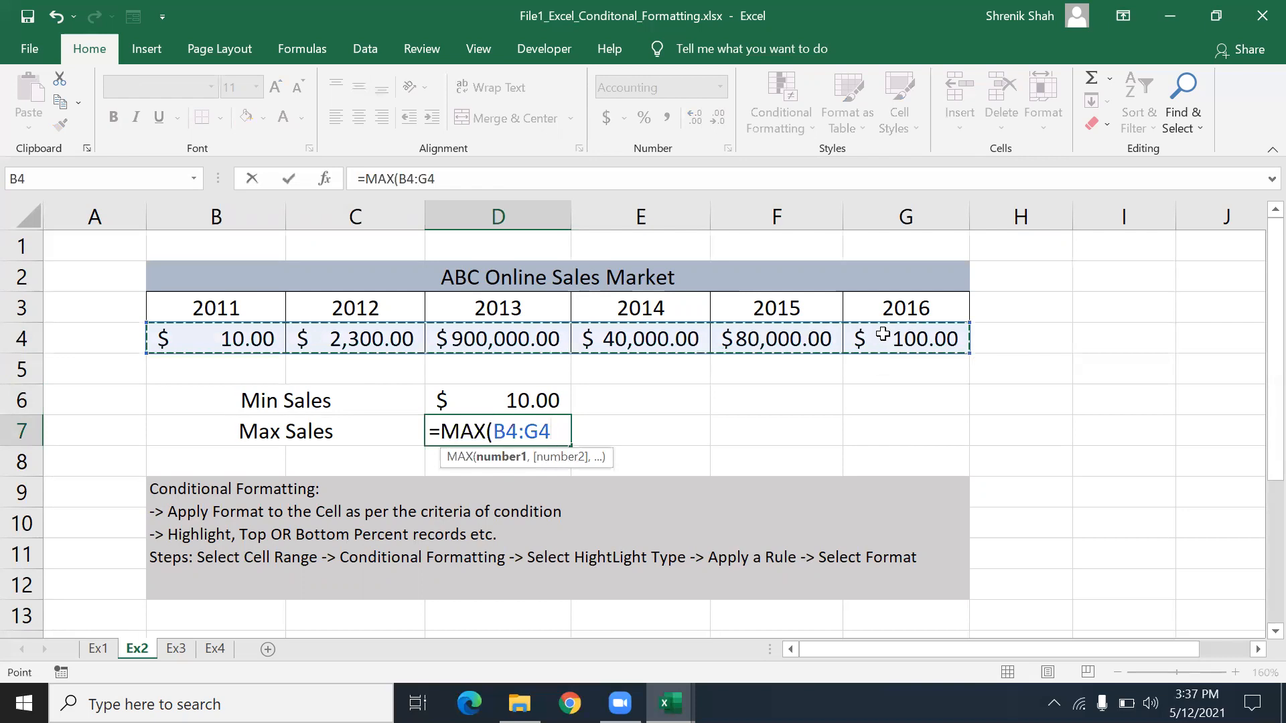
pyautogui.write(')')
pyautogui.press('Return')
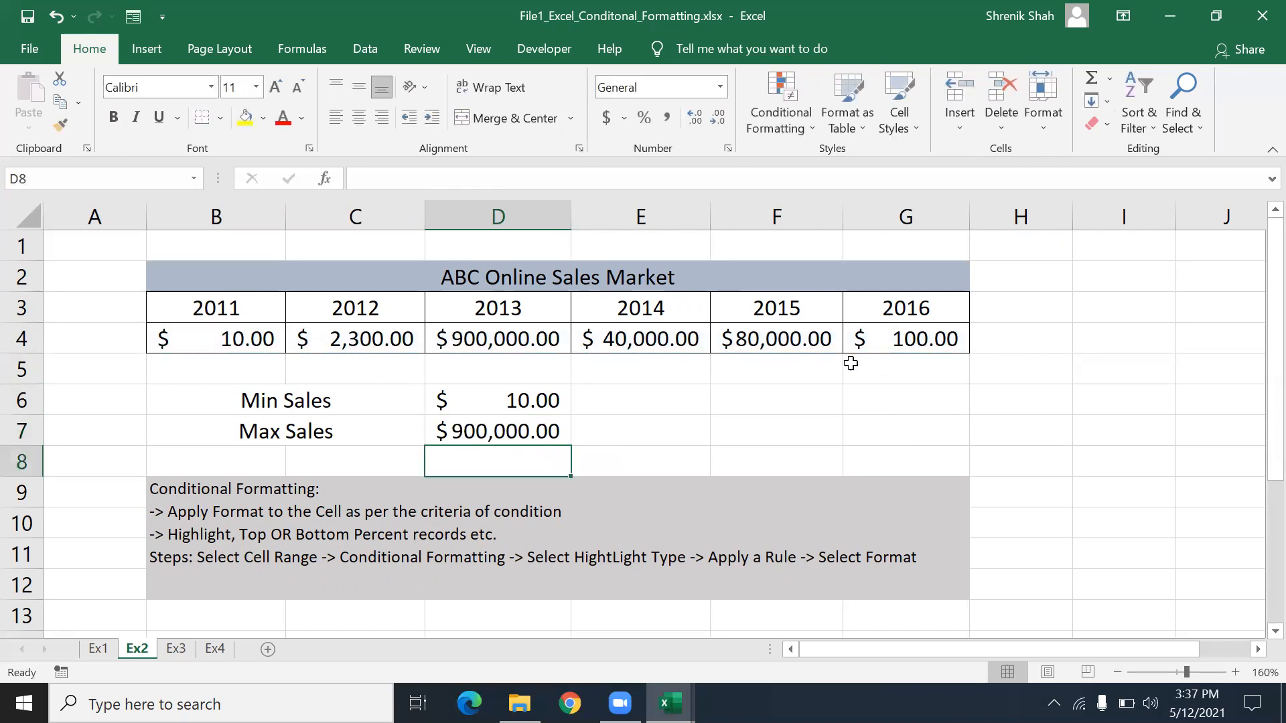
pyautogui.click(488, 401)
pyautogui.click(502, 450)
pyautogui.click(511, 432)
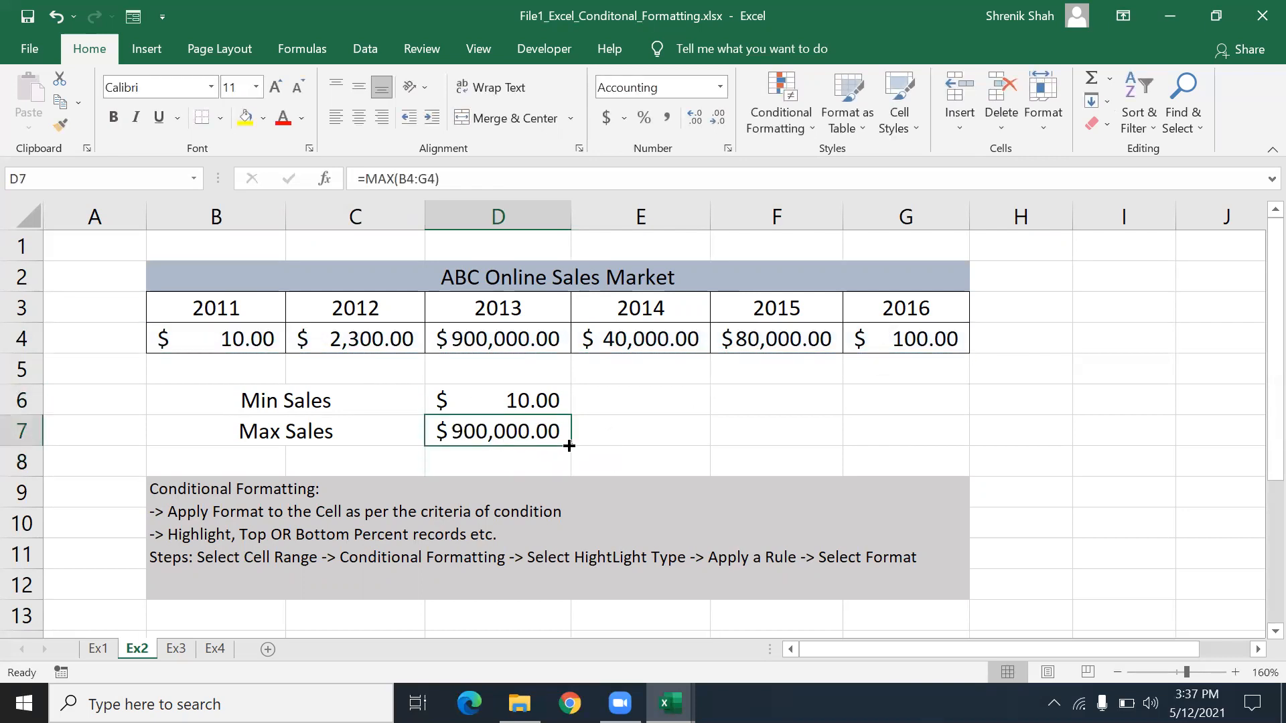
pyautogui.click(515, 403)
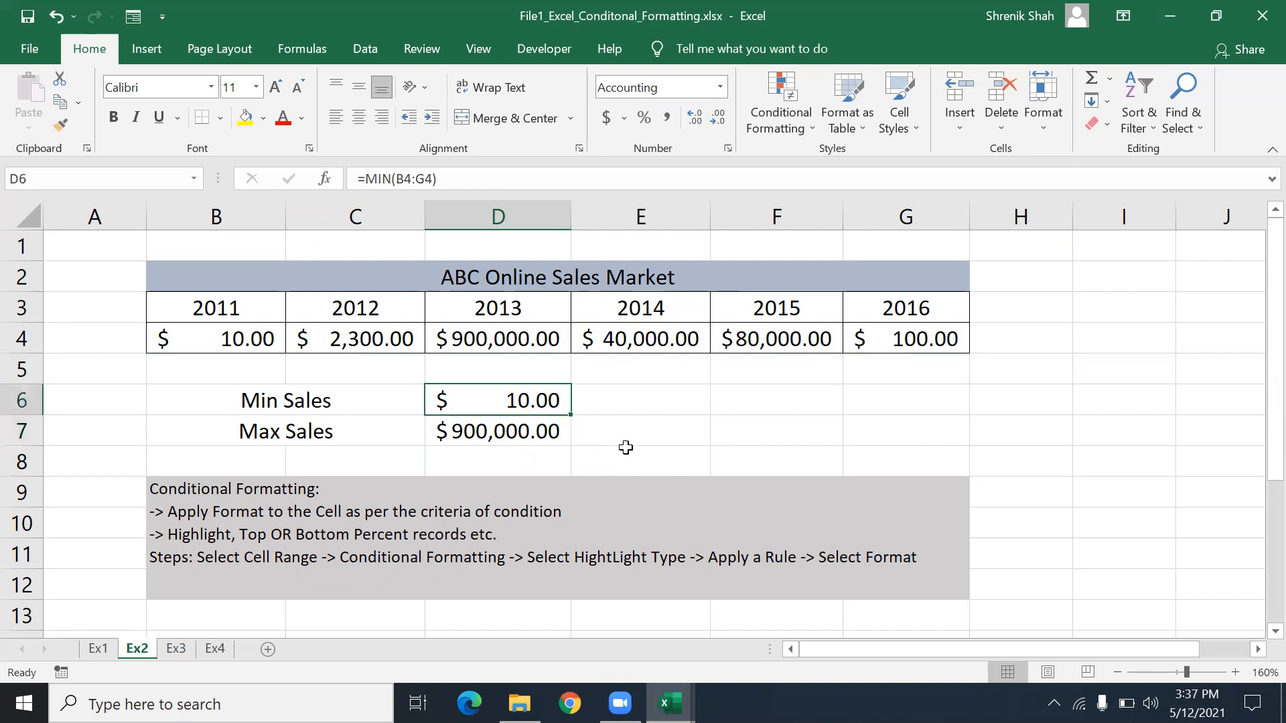
# - Highlight sales values in B4:G4 equal to the Min Sales cell =$D$6 using Light Red Fill with Dark Red Text
pyautogui.click(242, 340)
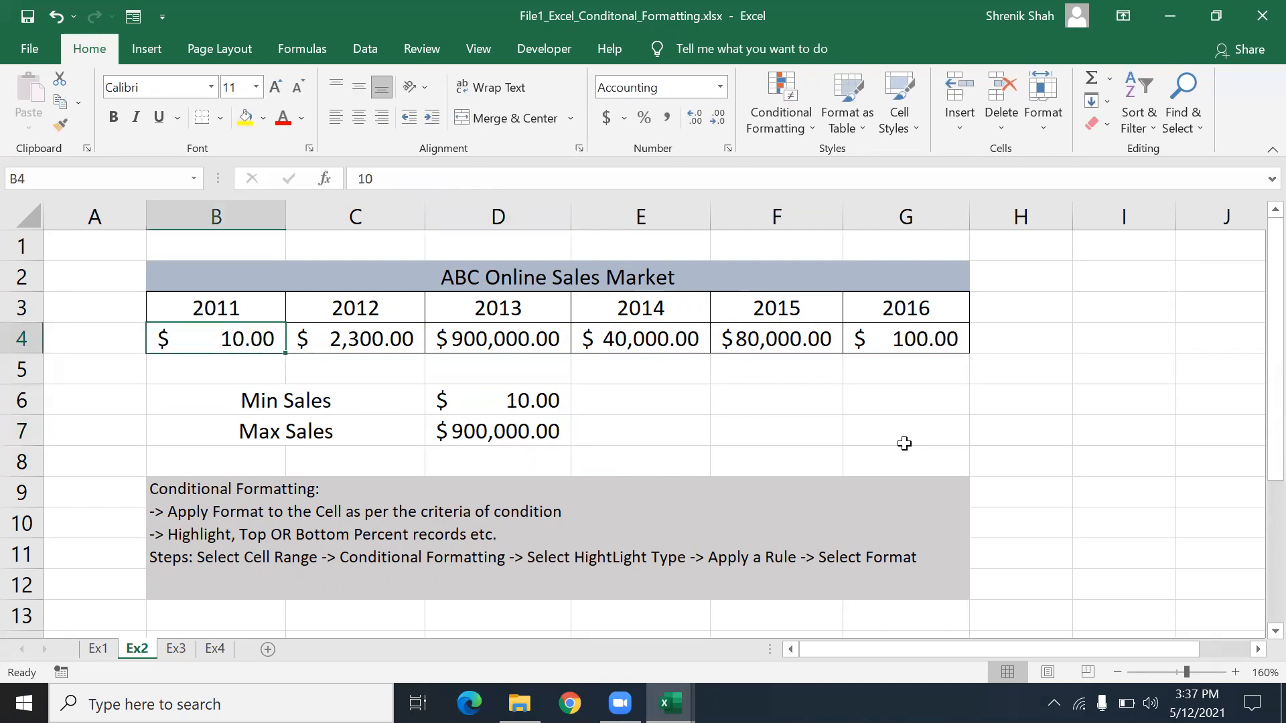
pyautogui.click(561, 436)
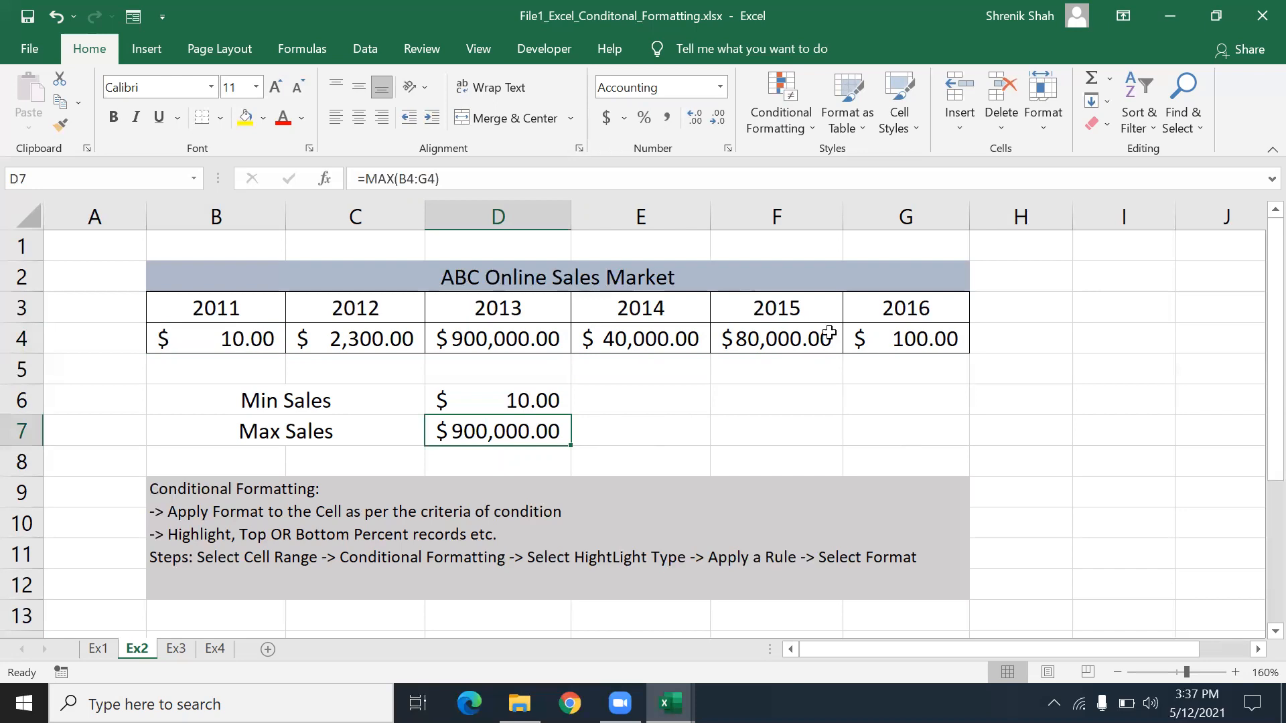
pyautogui.click(578, 345)
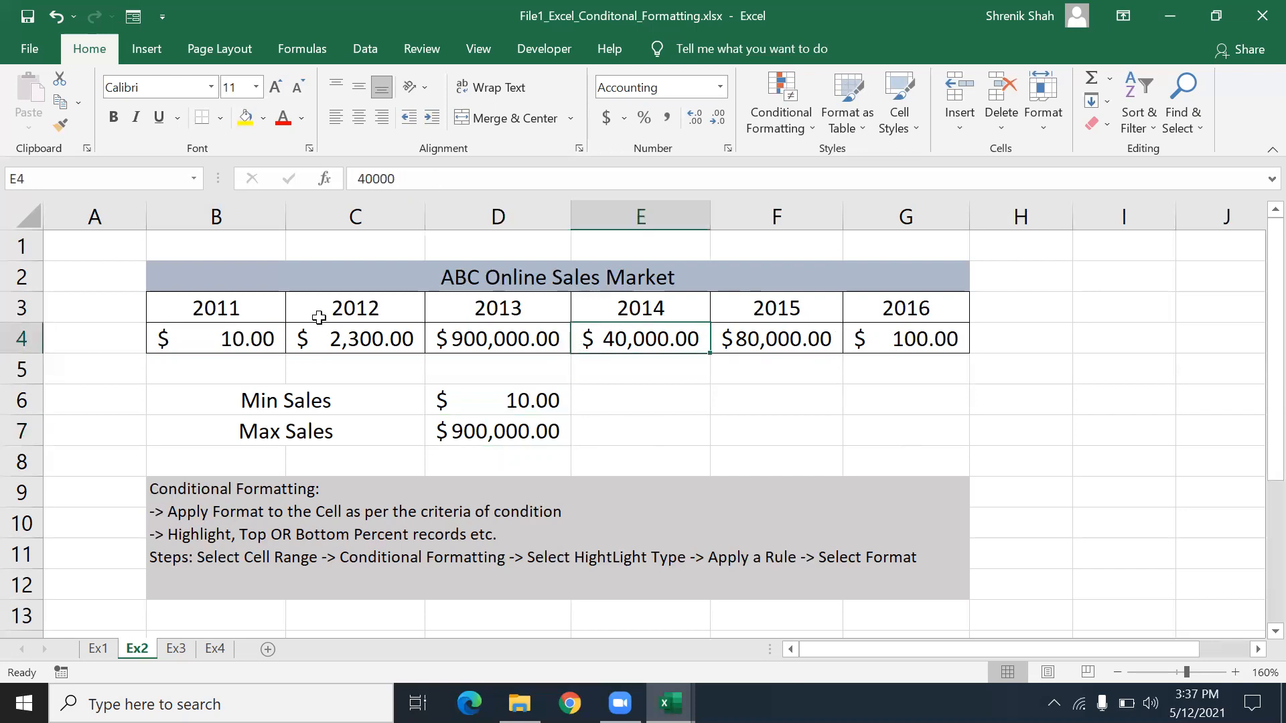
pyautogui.moveTo(247, 338); pyautogui.dragTo(874, 338)
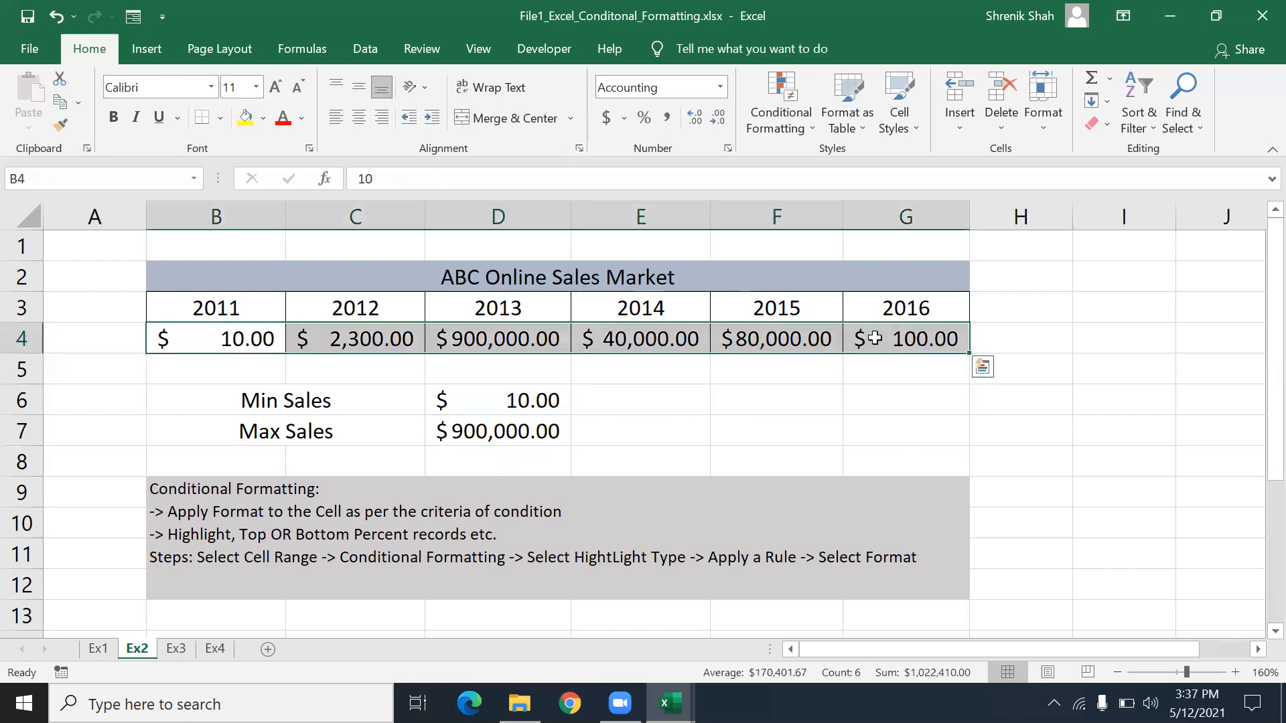
pyautogui.click(763, 99)
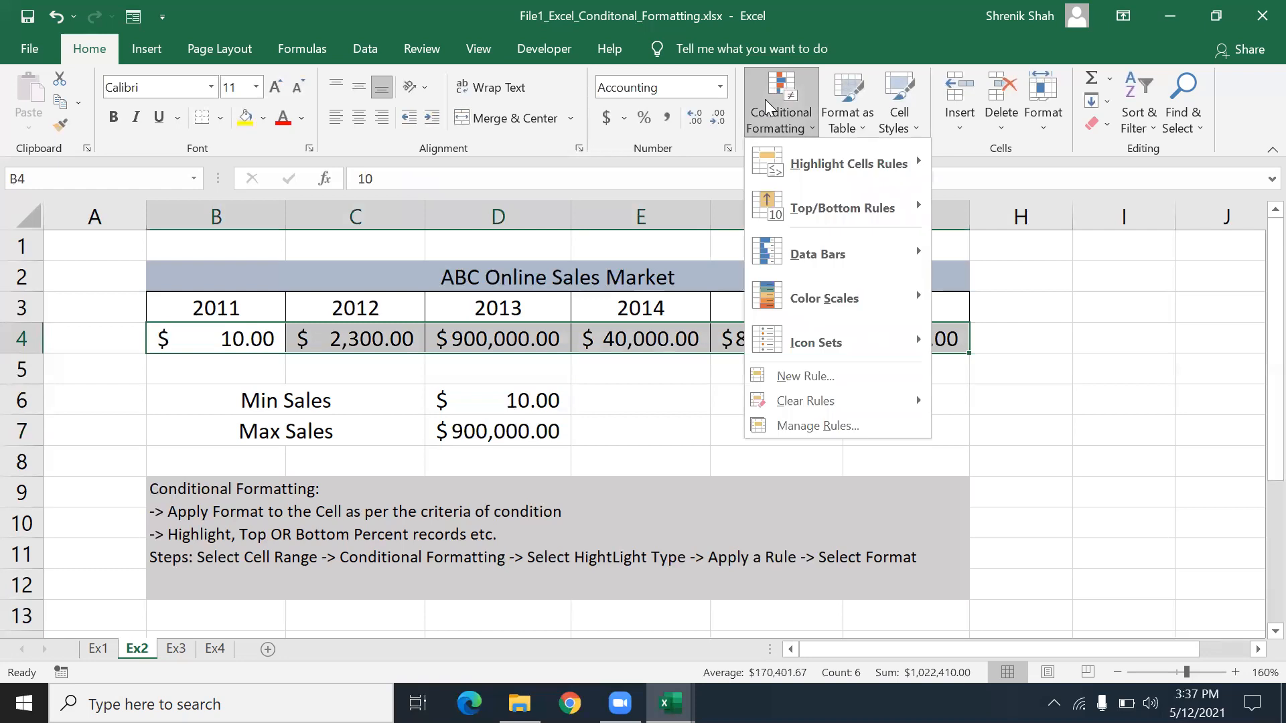
pyautogui.moveTo(776, 168)
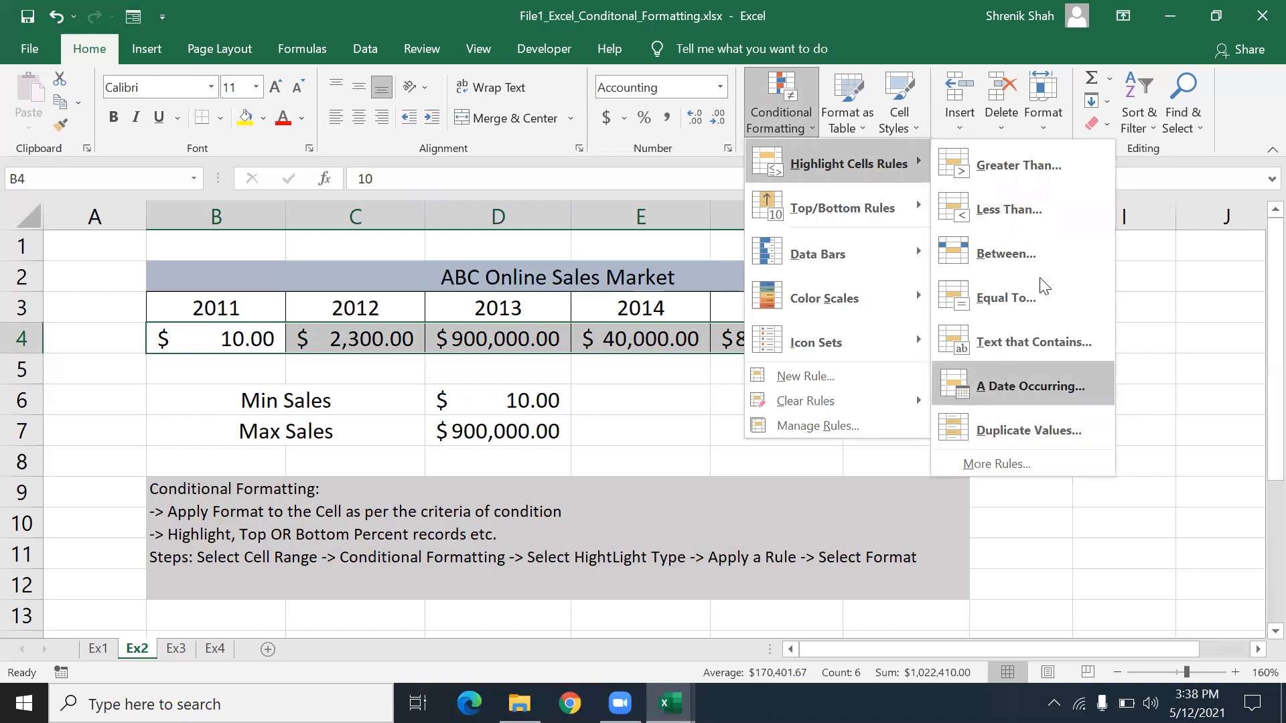
pyautogui.click(1019, 297)
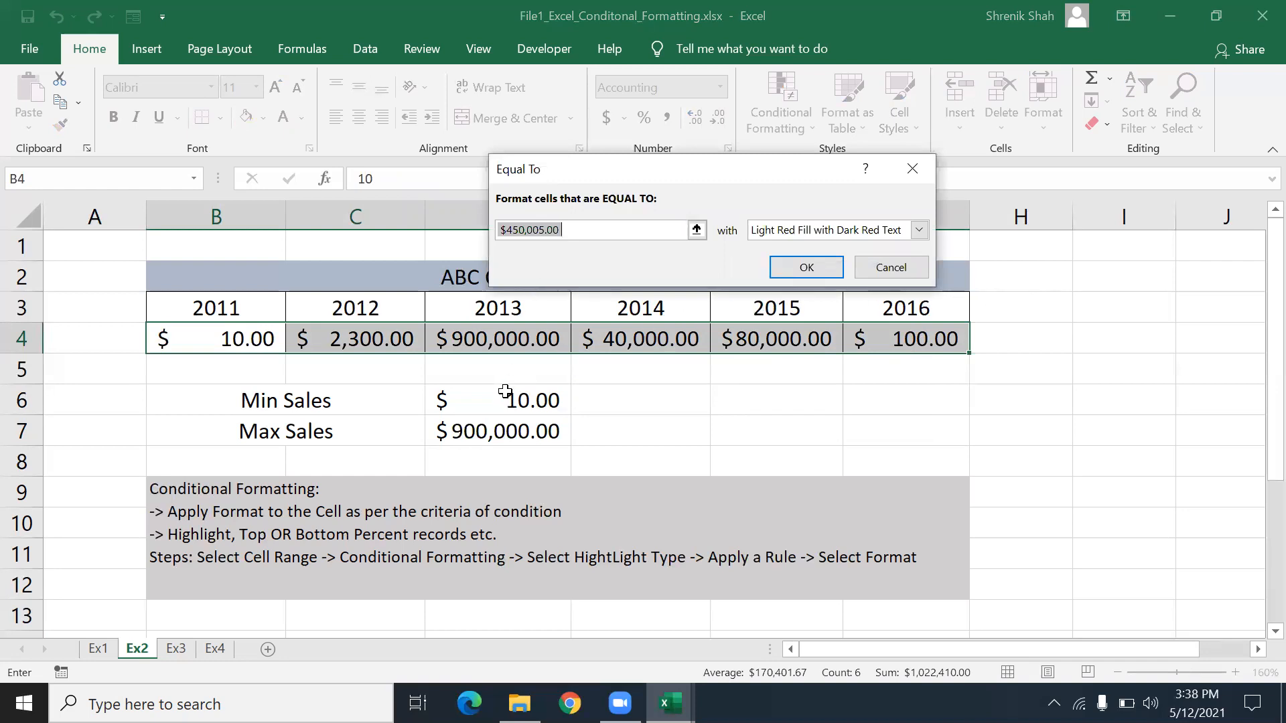
pyautogui.click(505, 395)
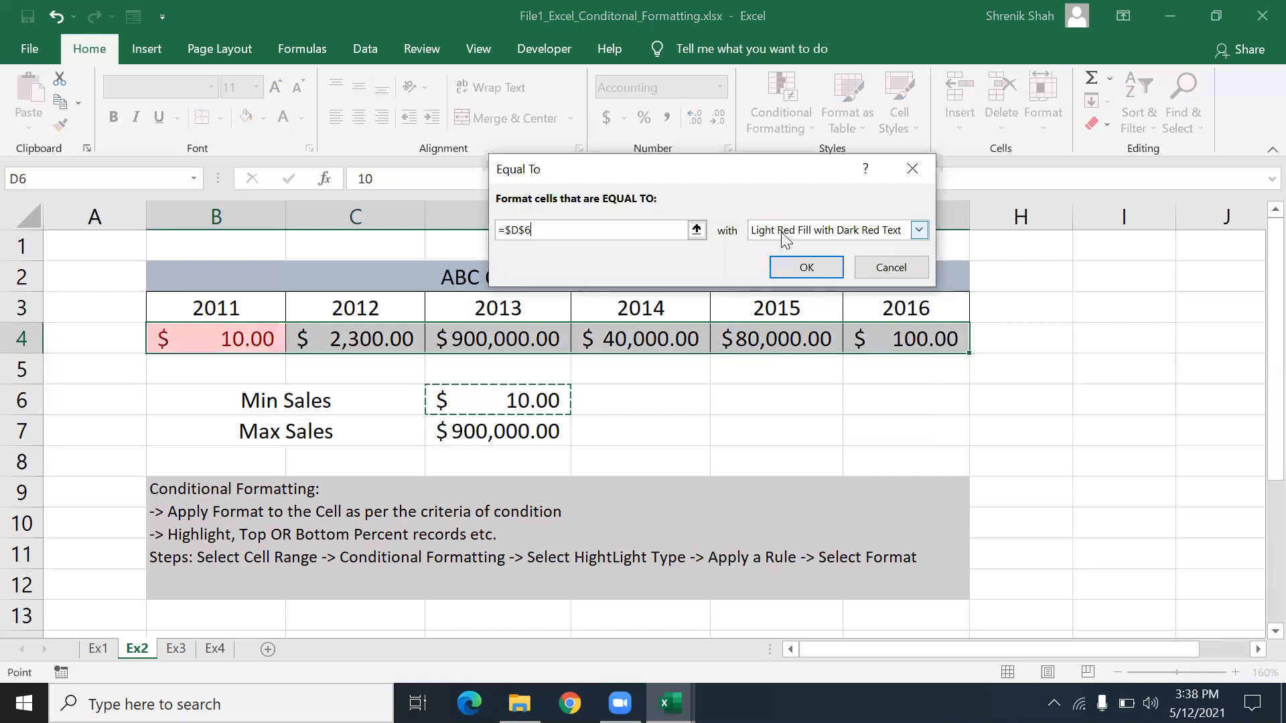
pyautogui.click(779, 256)
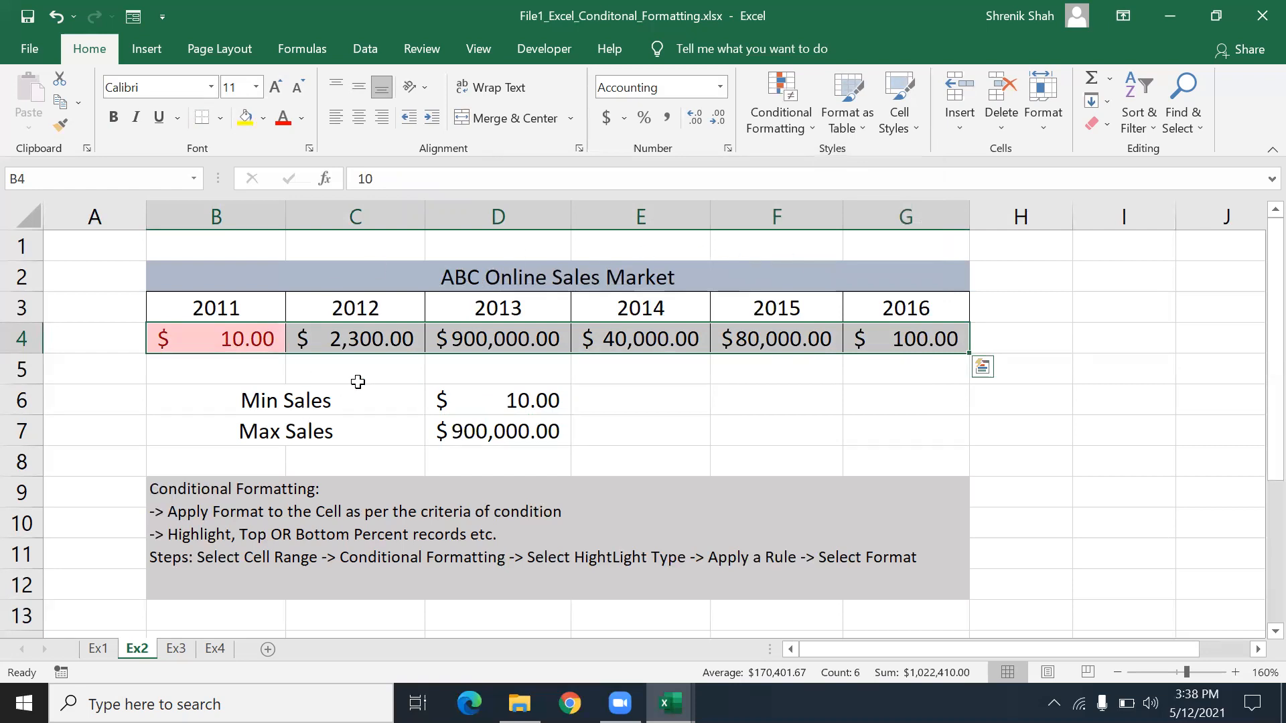
# - Highlight sales values in B4:G4 equal to the Max Sales cell =$D$7 using Green Fill with Dark Green Text
pyautogui.moveTo(263, 338); pyautogui.dragTo(866, 331)
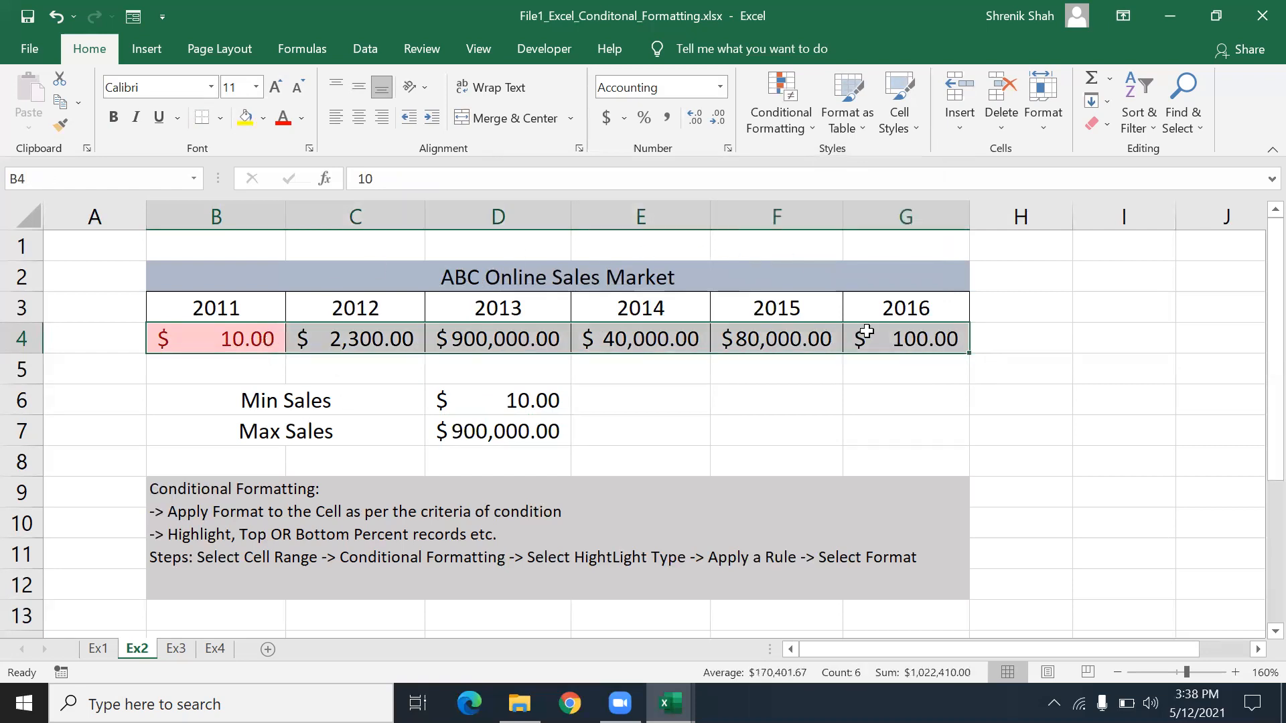
pyautogui.click(764, 91)
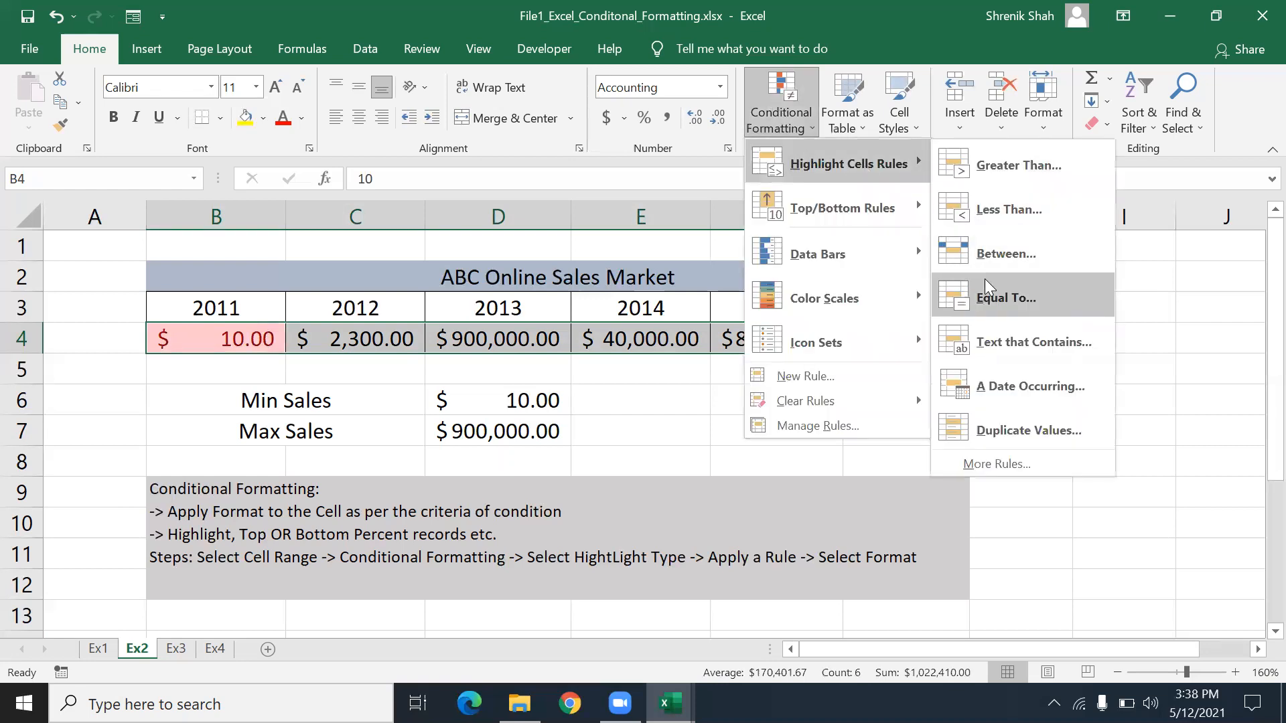
pyautogui.click(984, 279)
pyautogui.click(492, 432)
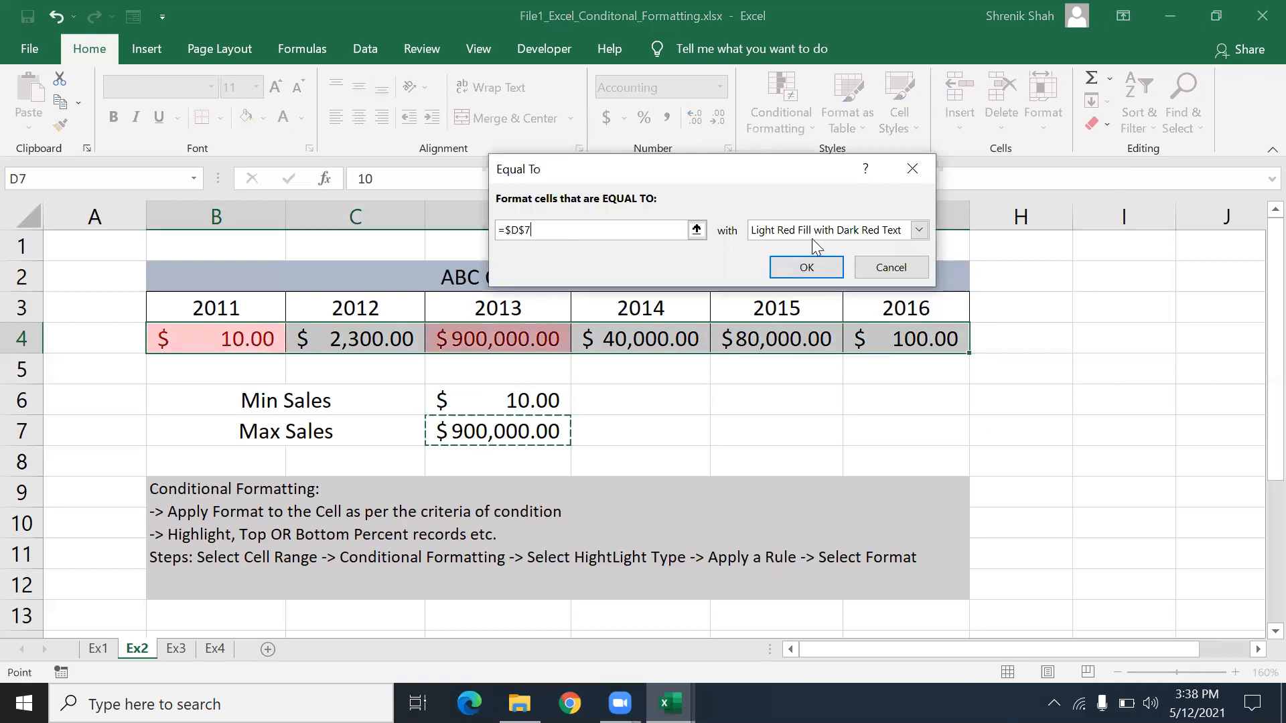
pyautogui.click(919, 230)
pyautogui.click(809, 277)
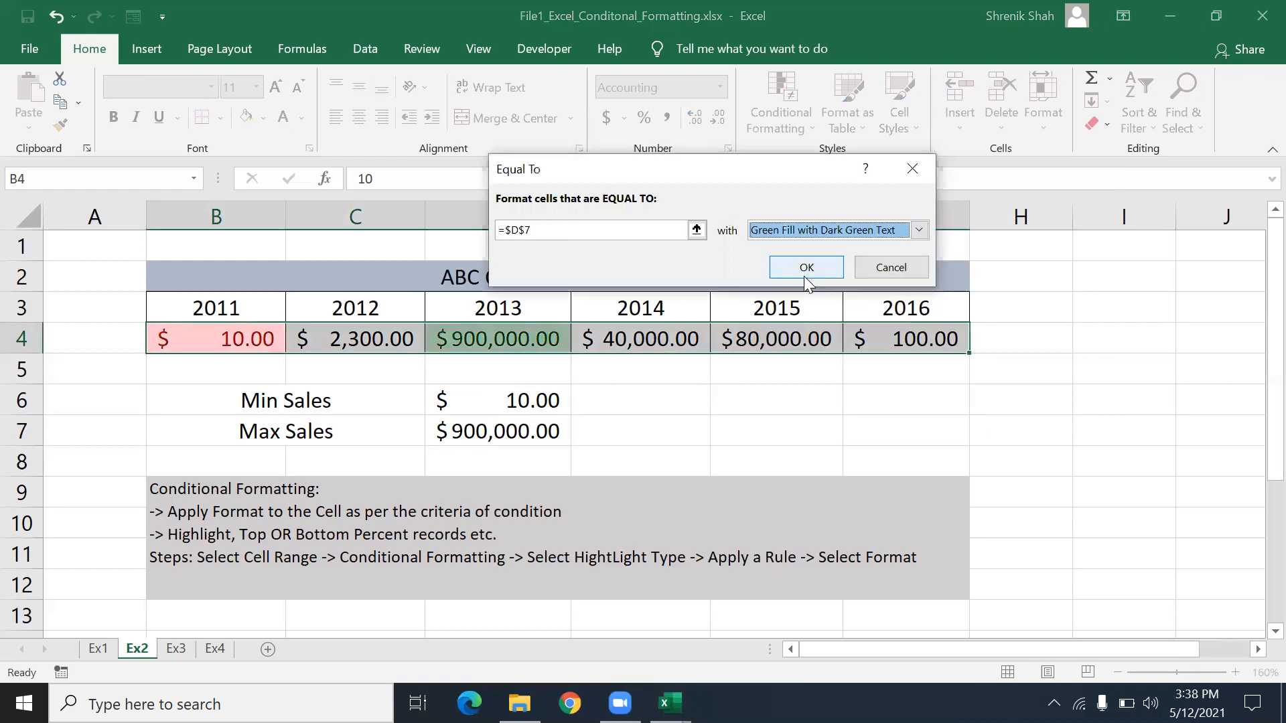
pyautogui.click(807, 267)
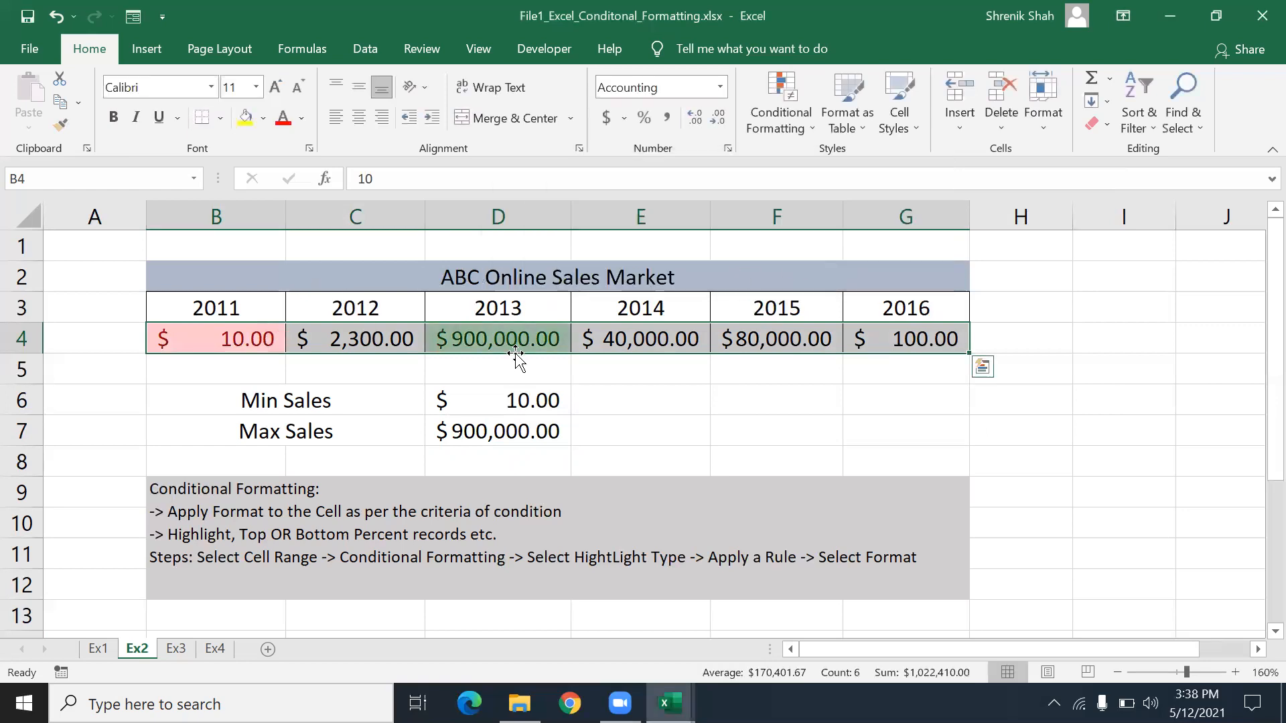
# - Change the 2013 sales value in D4 to 300 to test the minimum and maximum highlighting
pyautogui.click(475, 439)
pyautogui.click(491, 404)
pyautogui.click(494, 426)
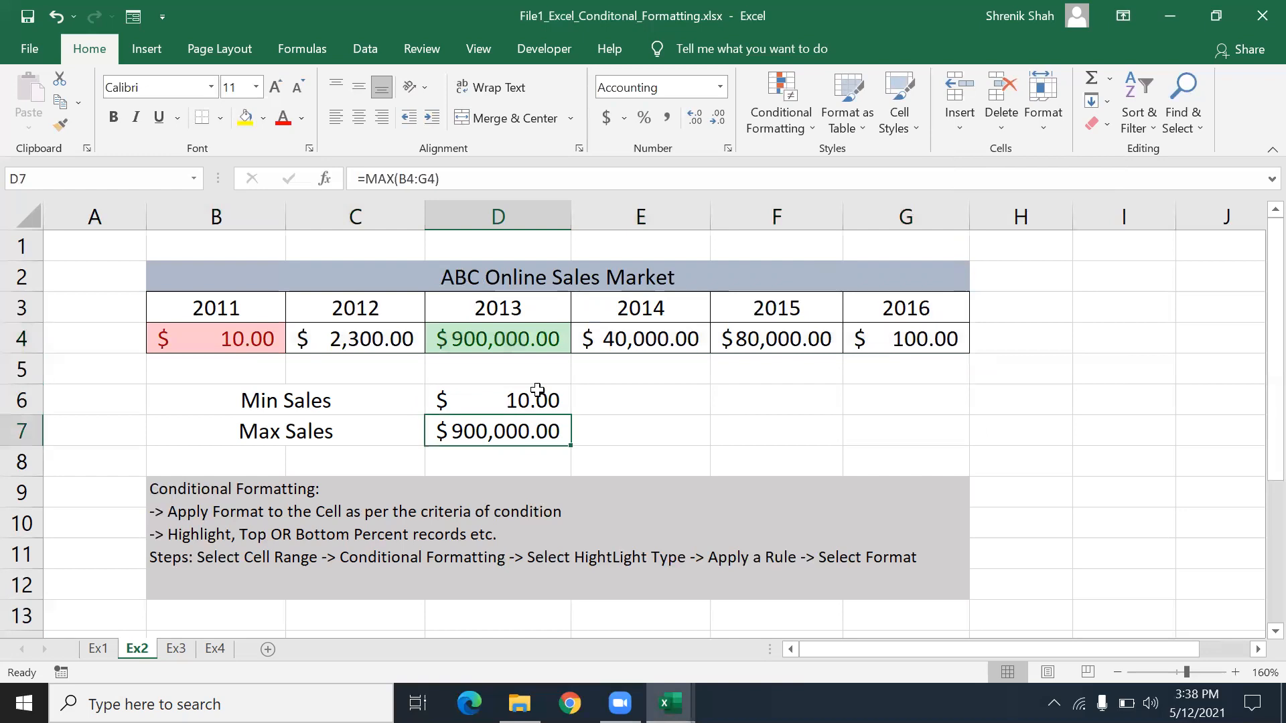
pyautogui.click(544, 346)
pyautogui.write('3000')
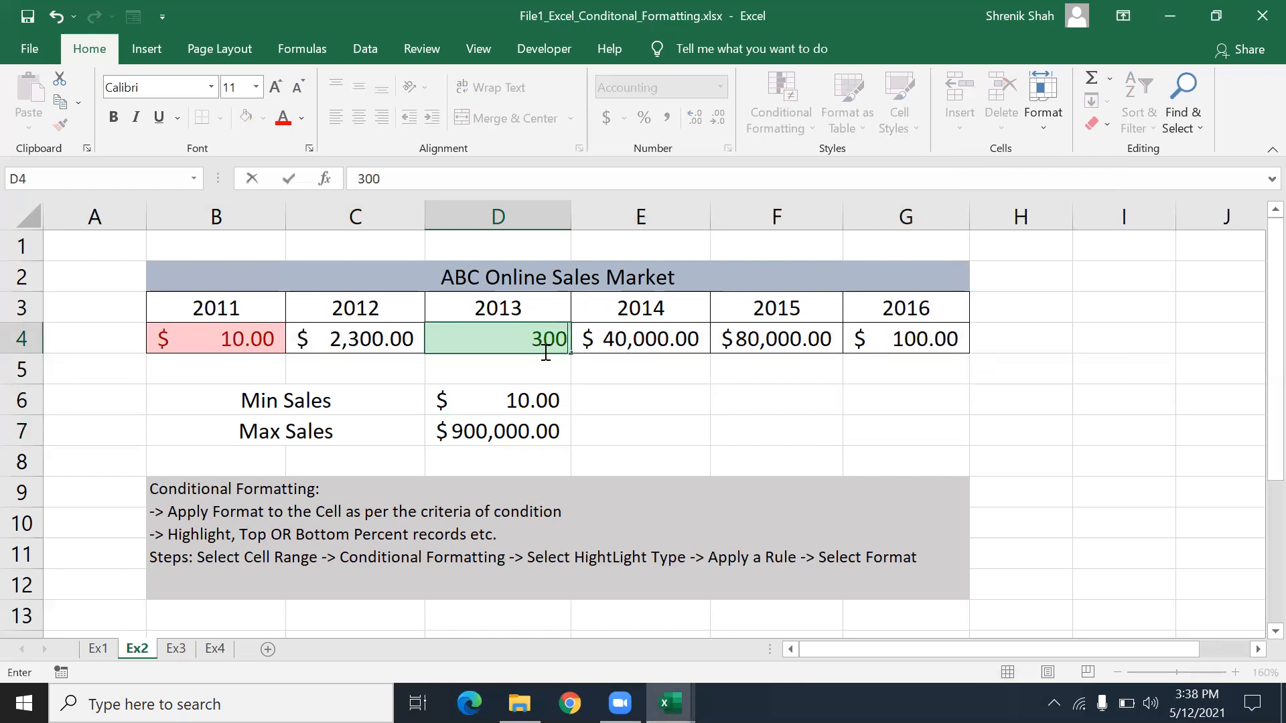
pyautogui.press('BackSpace')
pyautogui.press('Return')
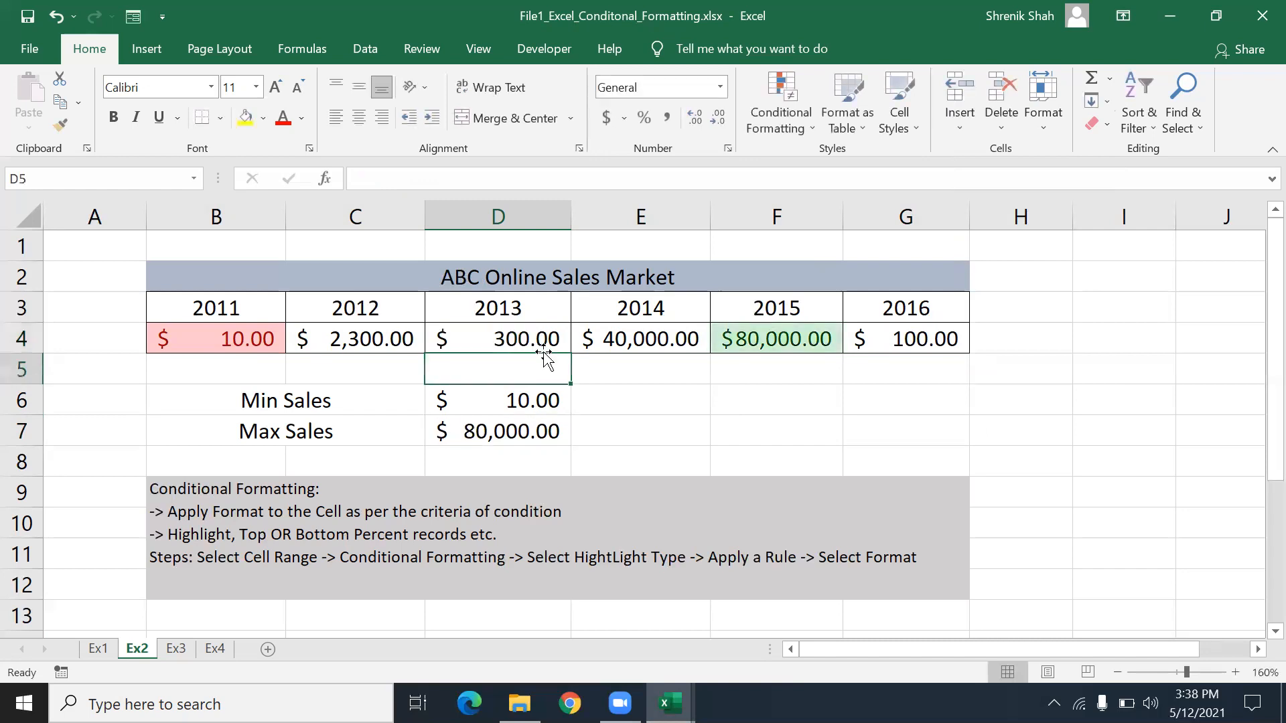
# - Compare the highlighted sales values in B4:G4 with the Min Sales and Max Sales results in D6:D7
pyautogui.press('Up')
pyautogui.press('Right')
pyautogui.press('Right')
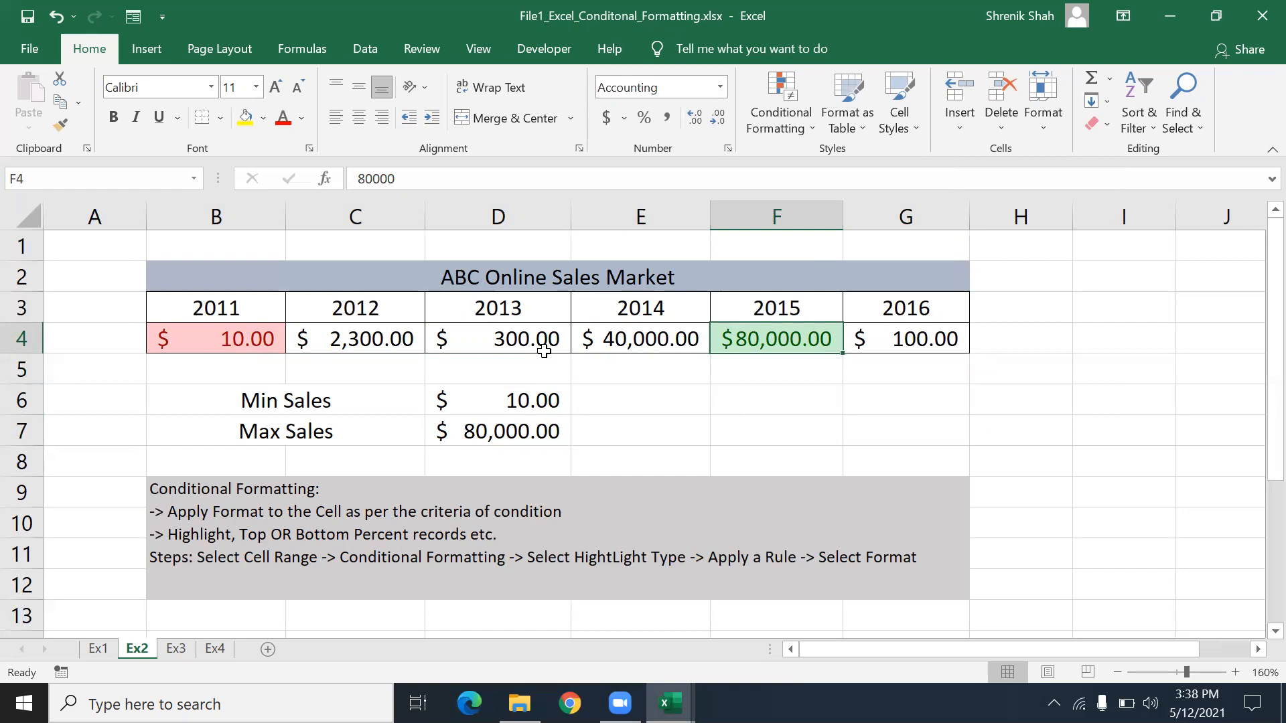
pyautogui.moveTo(373, 400); pyautogui.dragTo(381, 437)
pyautogui.moveTo(473, 413); pyautogui.dragTo(476, 448)
pyautogui.moveTo(272, 338); pyautogui.dragTo(886, 340)
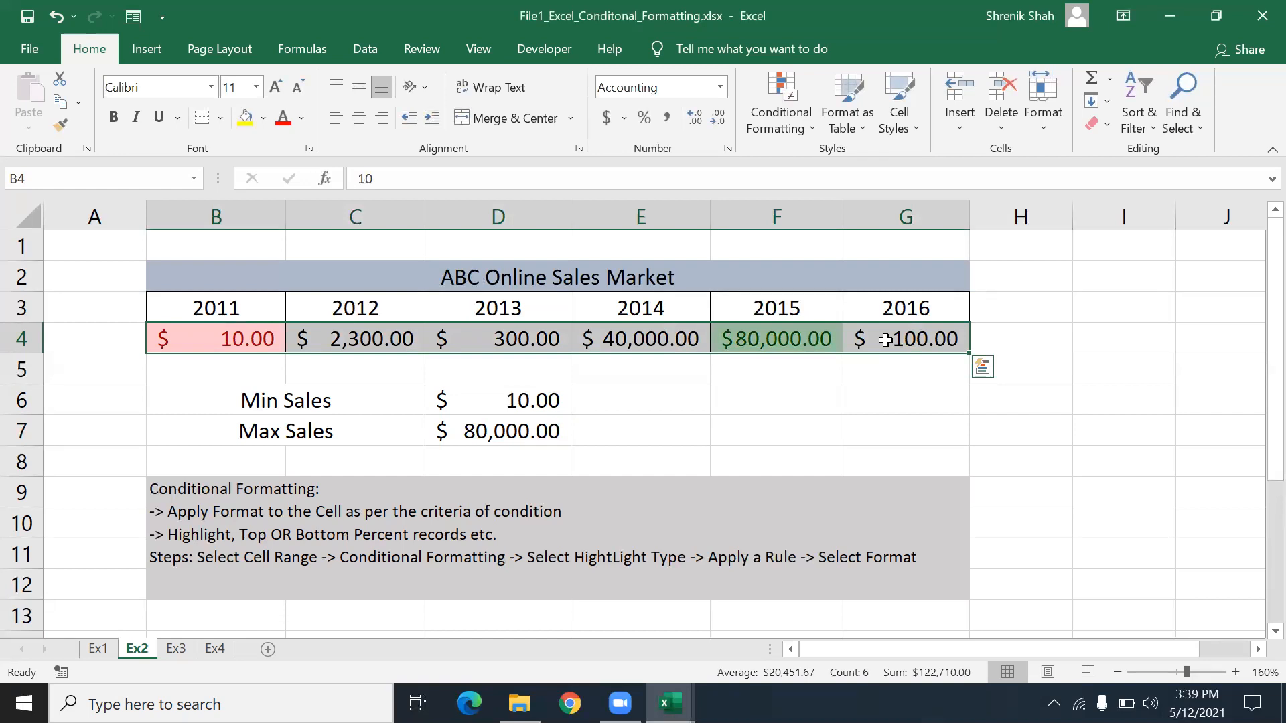
pyautogui.moveTo(268, 402); pyautogui.dragTo(529, 432)
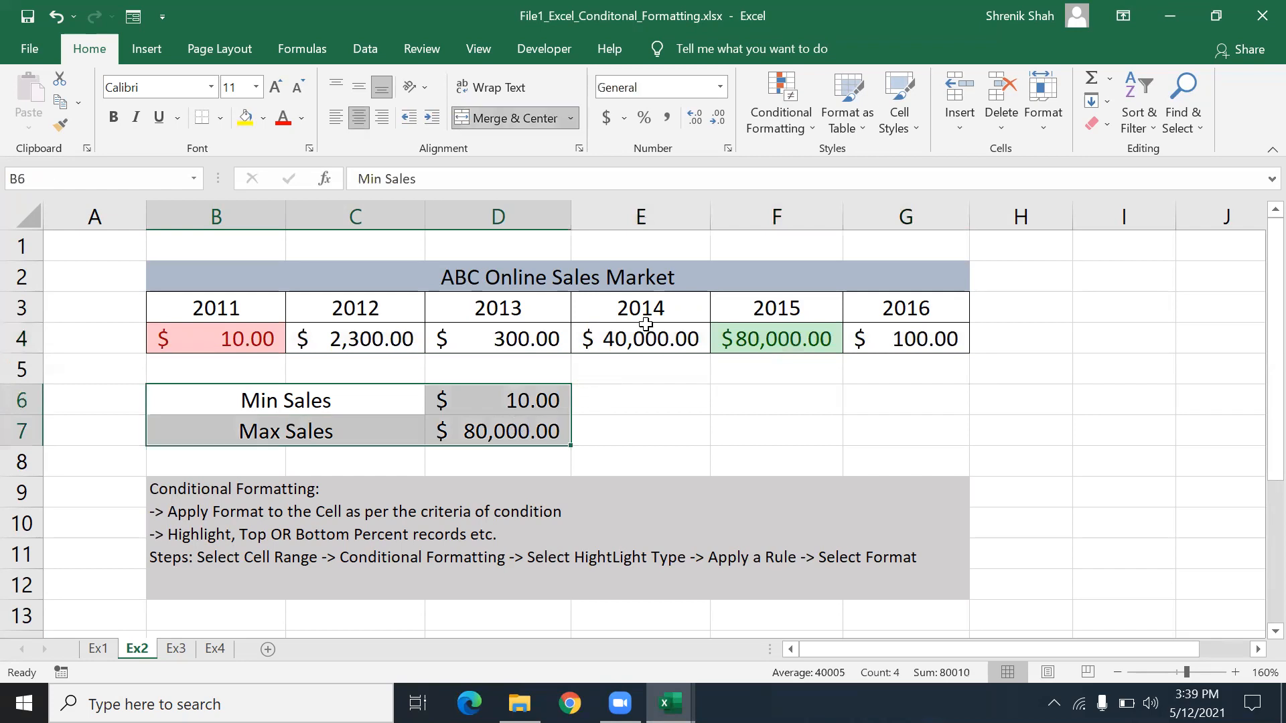
# - Clear the conditional formatting rules from the yearly sales cells B4:G4
pyautogui.moveTo(261, 338); pyautogui.dragTo(954, 338)
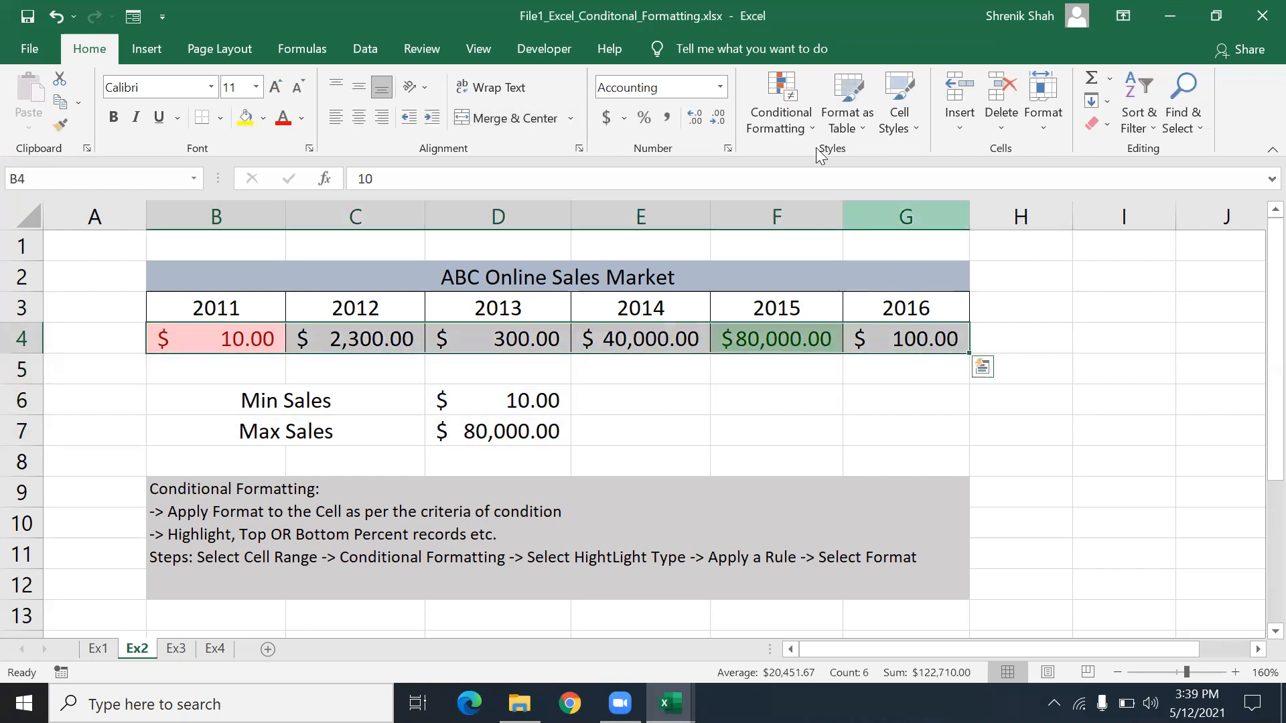
pyautogui.click(793, 117)
pyautogui.moveTo(845, 402)
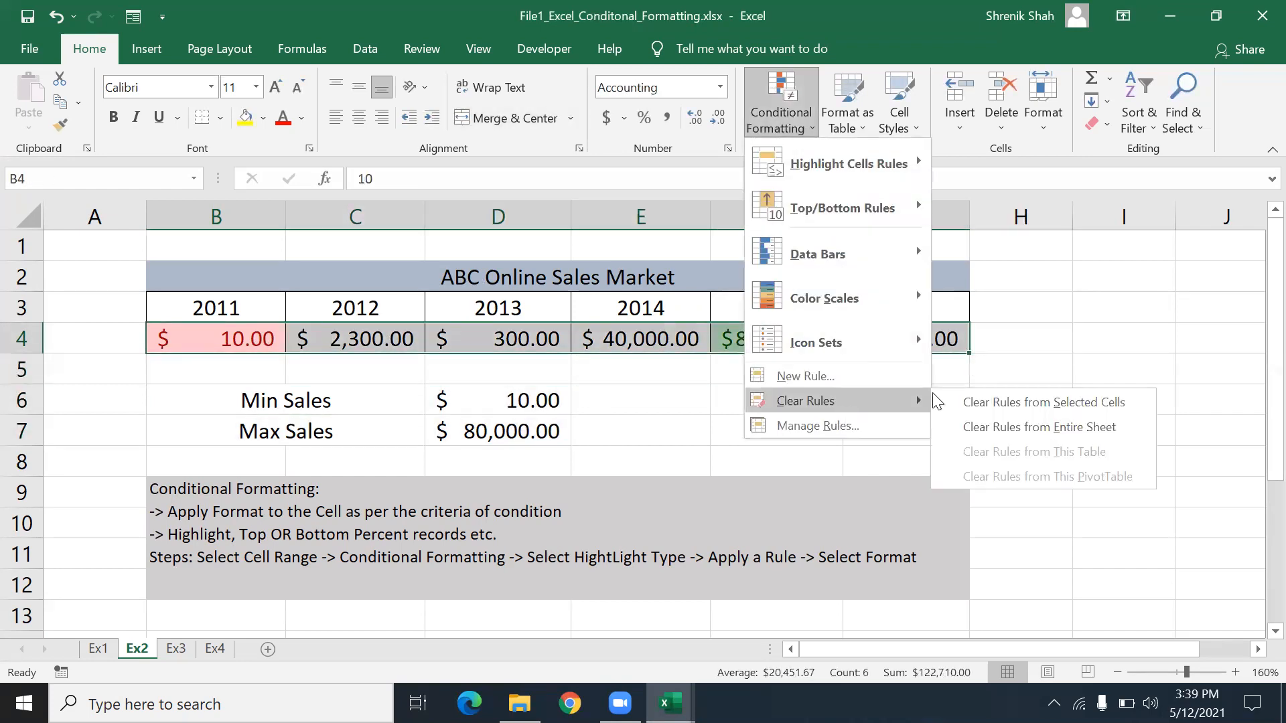
pyautogui.click(970, 403)
# - Add an Equal To rule on B4:G4 with the formula =MIN($B$4:$G$4) and Light Red Fill with Dark Red Text
pyautogui.moveTo(187, 336); pyautogui.dragTo(959, 337)
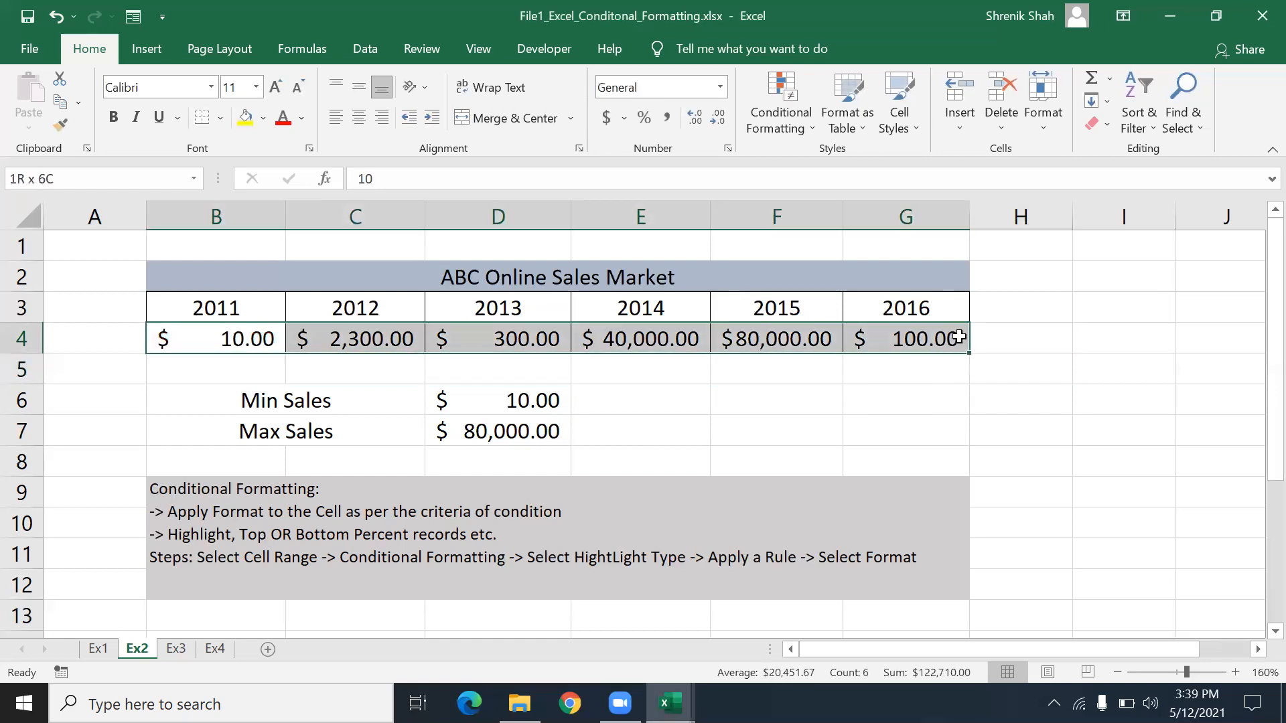
pyautogui.click(784, 116)
pyautogui.moveTo(795, 164)
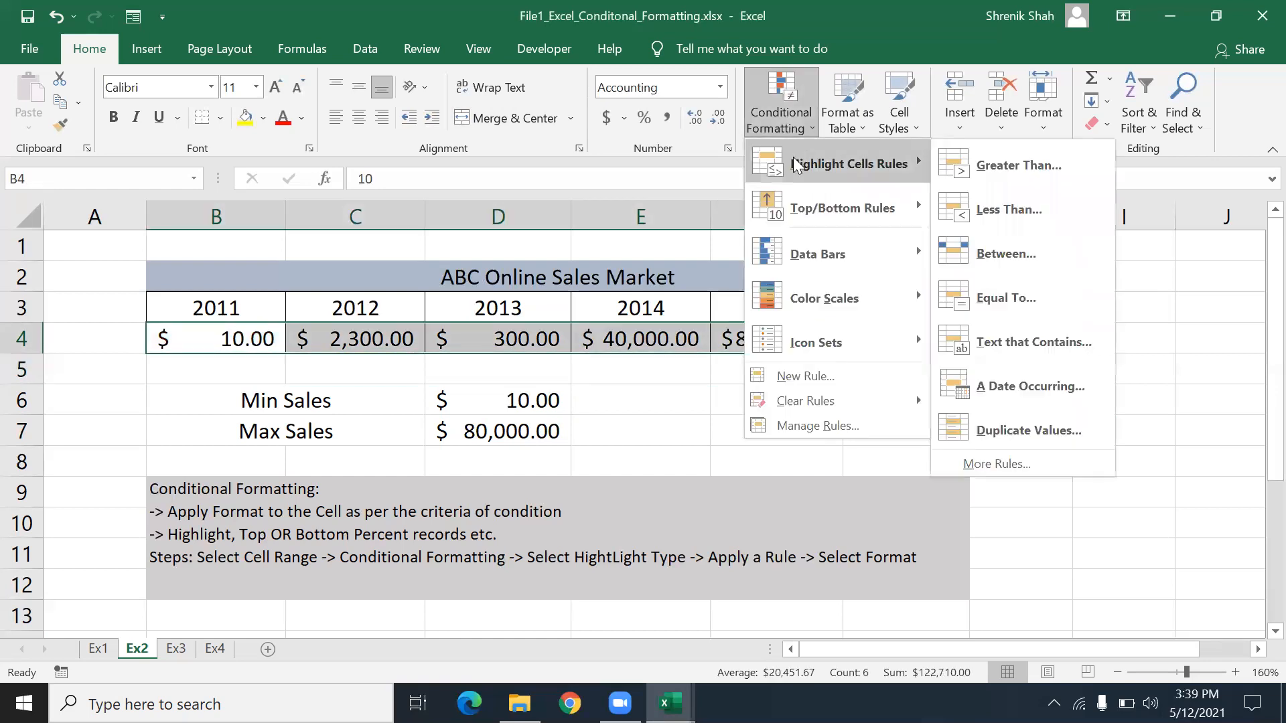
pyautogui.click(982, 299)
pyautogui.write('=MIN(')
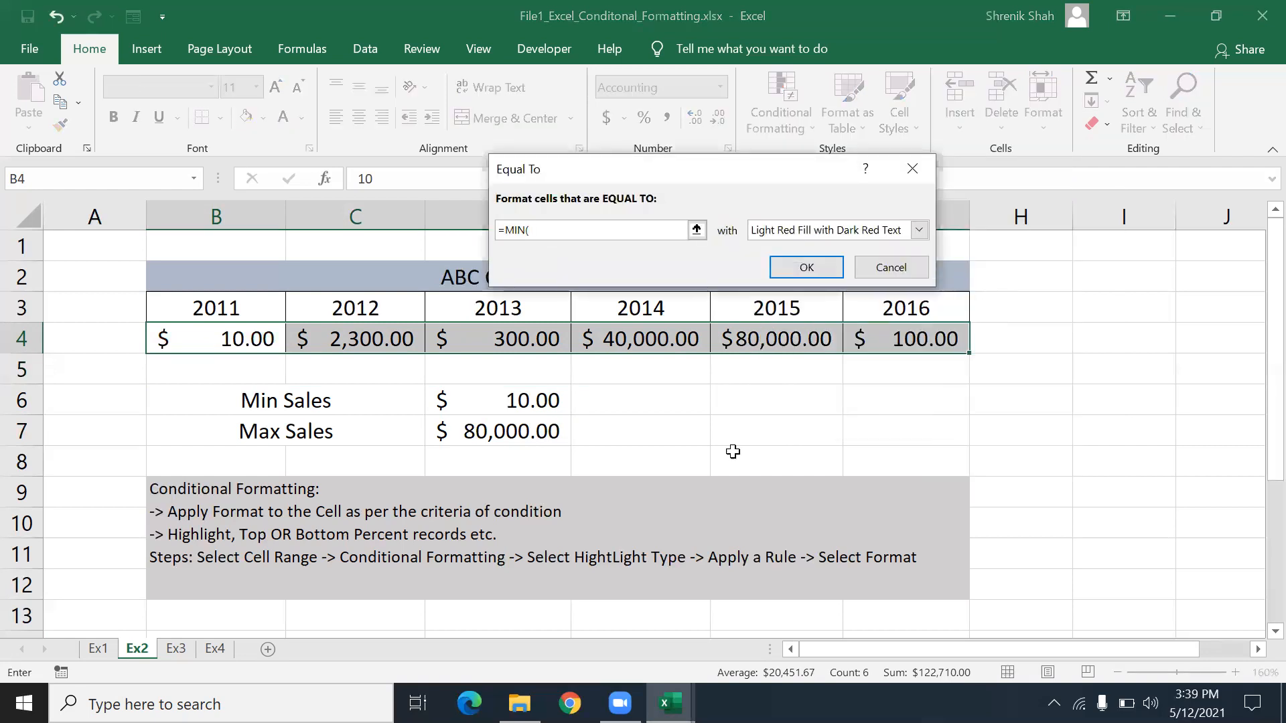
pyautogui.moveTo(243, 345); pyautogui.dragTo(906, 337)
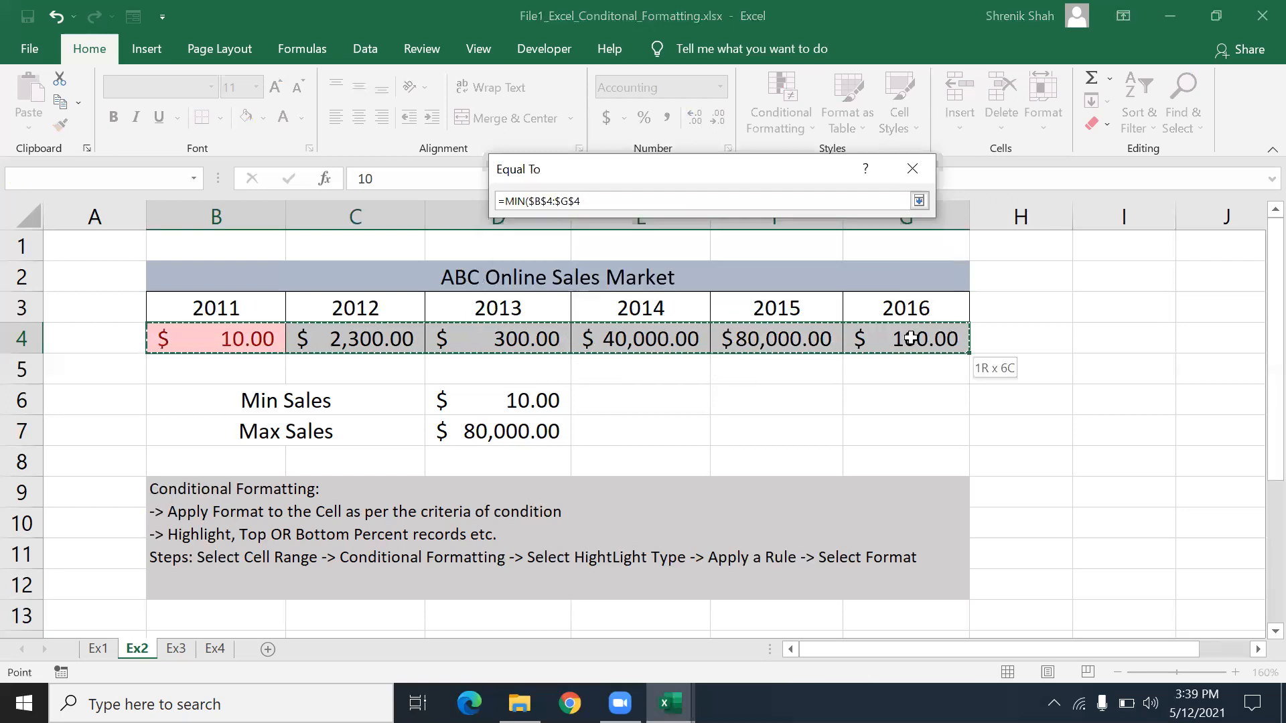
pyautogui.write(')')
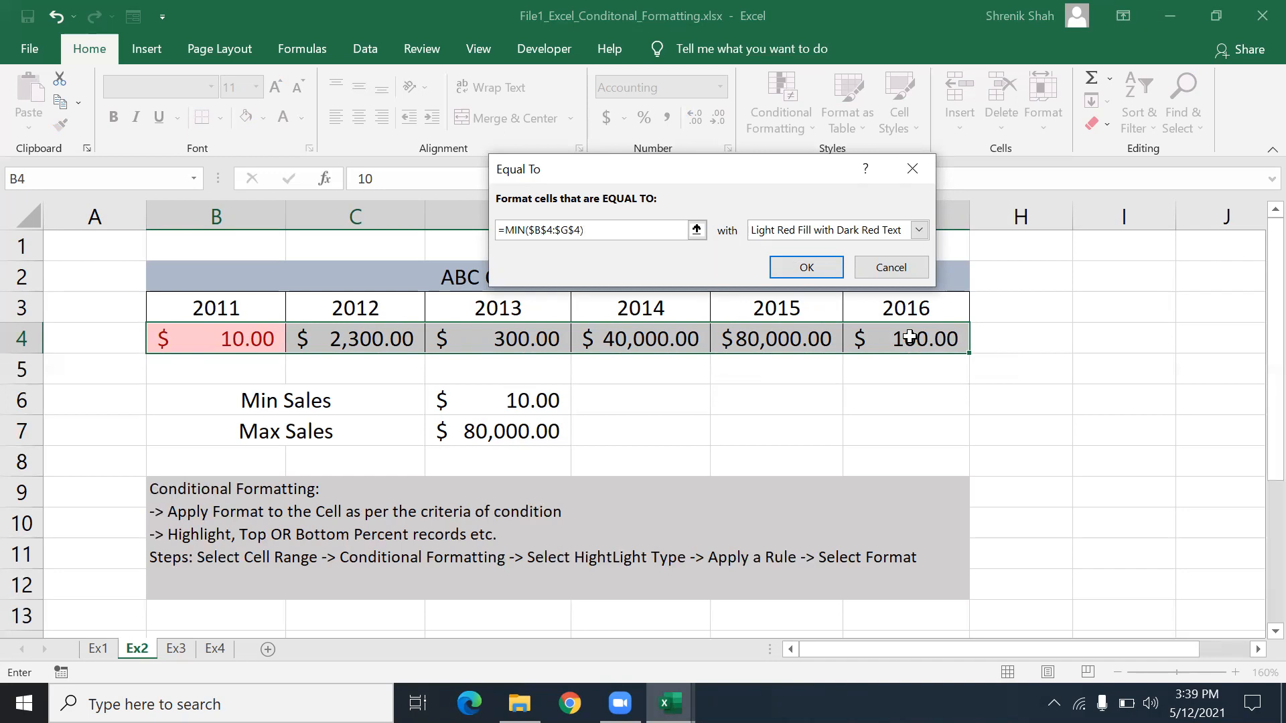
pyautogui.click(808, 269)
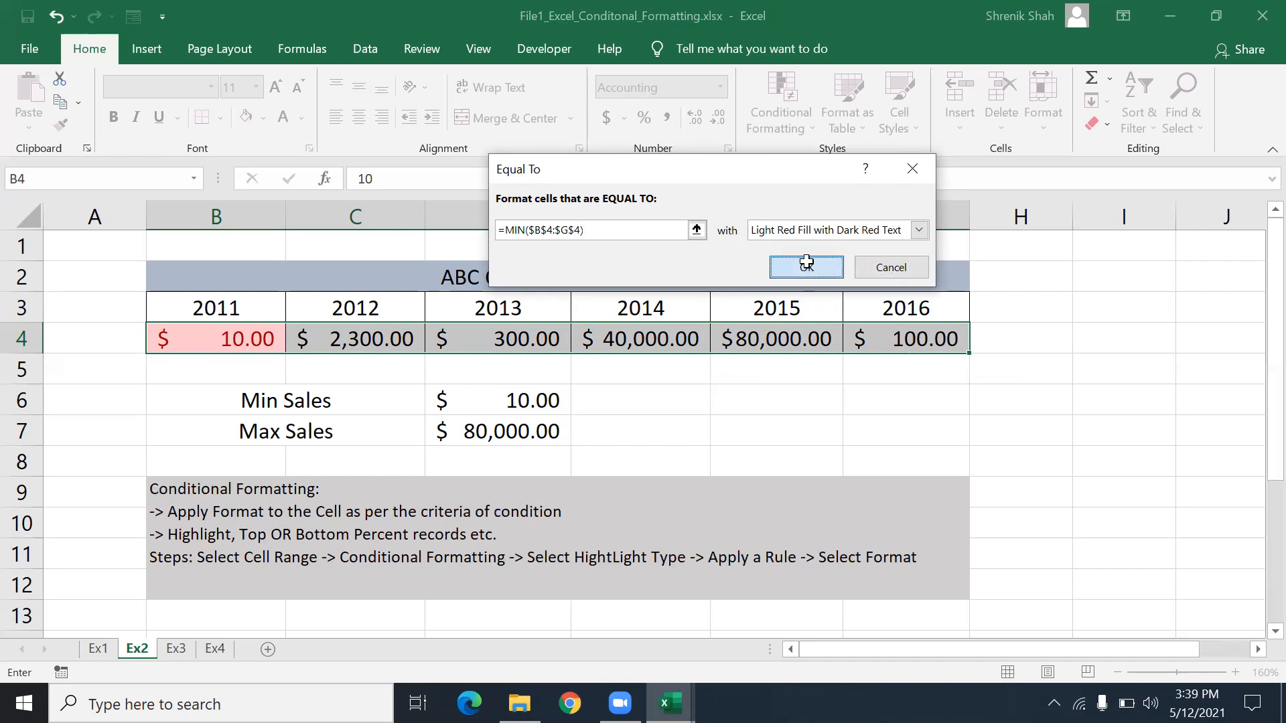
# - Add an Equal To rule on B4:G4 with the formula =MAX($B$4:$G$4) and Green Fill with Dark Green Text
pyautogui.click(378, 394)
pyautogui.click(250, 350)
pyautogui.moveTo(250, 350); pyautogui.dragTo(924, 338)
pyautogui.click(778, 105)
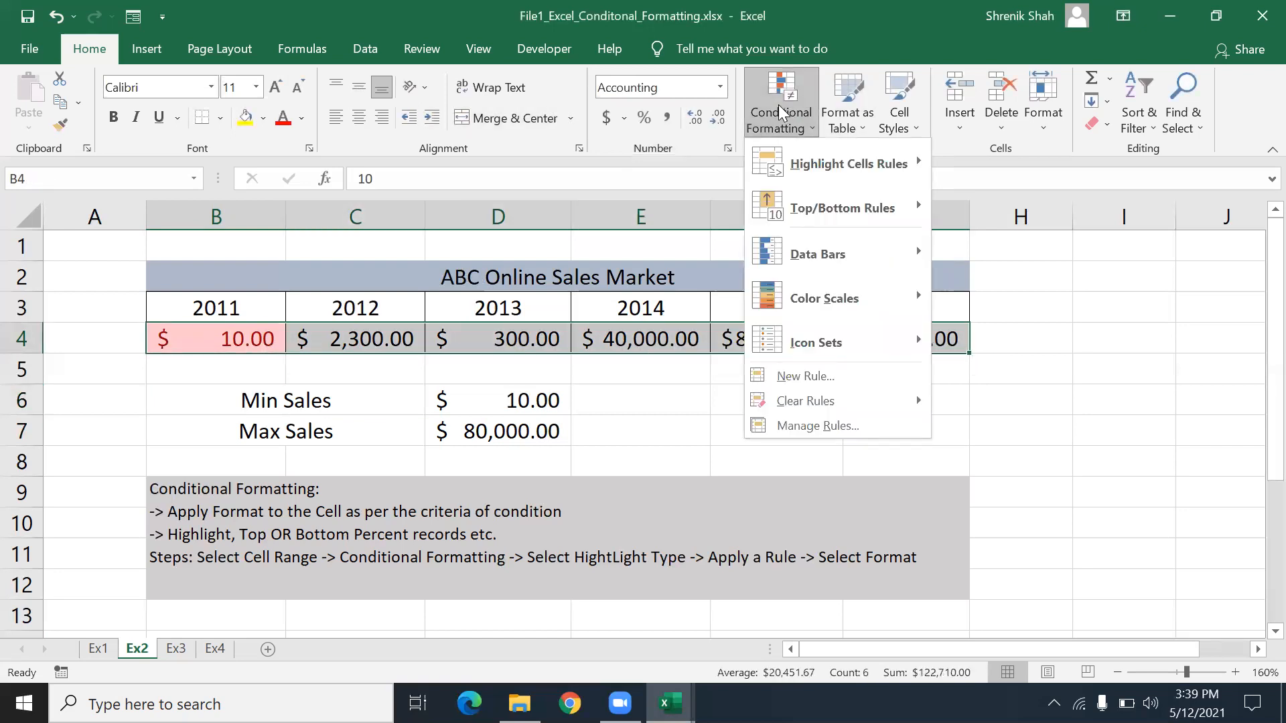
pyautogui.moveTo(813, 160)
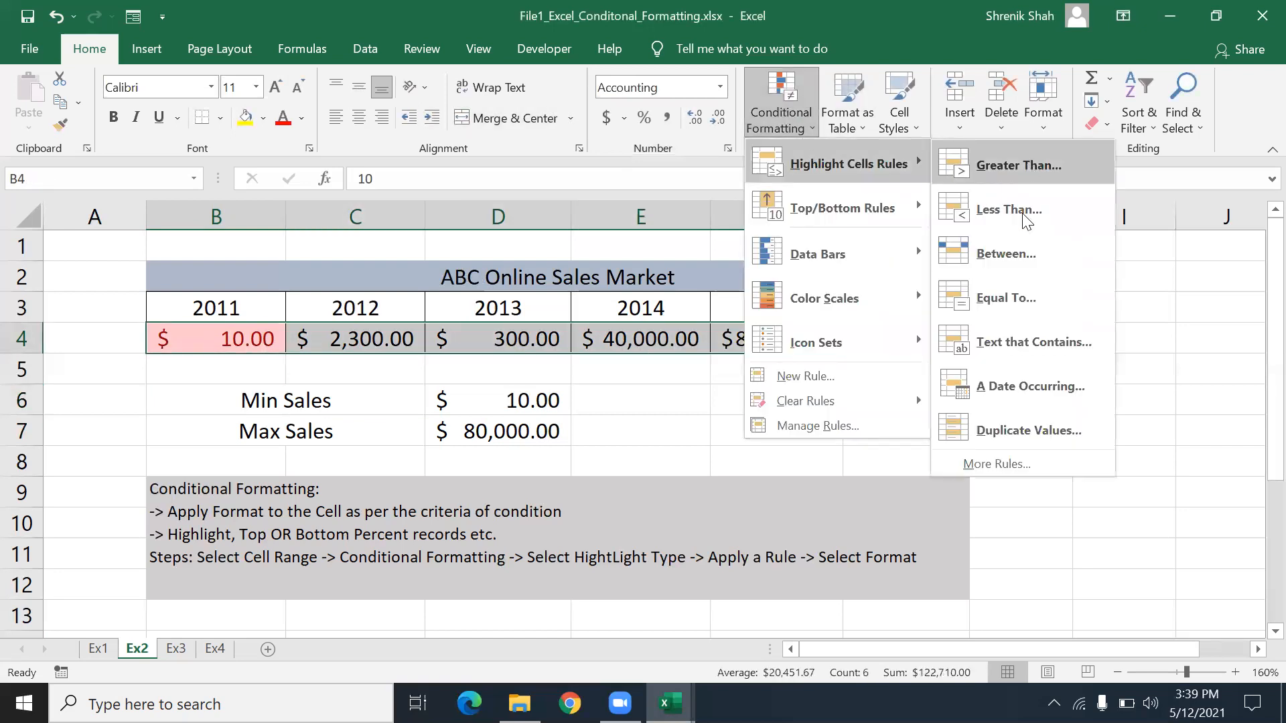
pyautogui.click(1022, 295)
pyautogui.write('=MAX(')
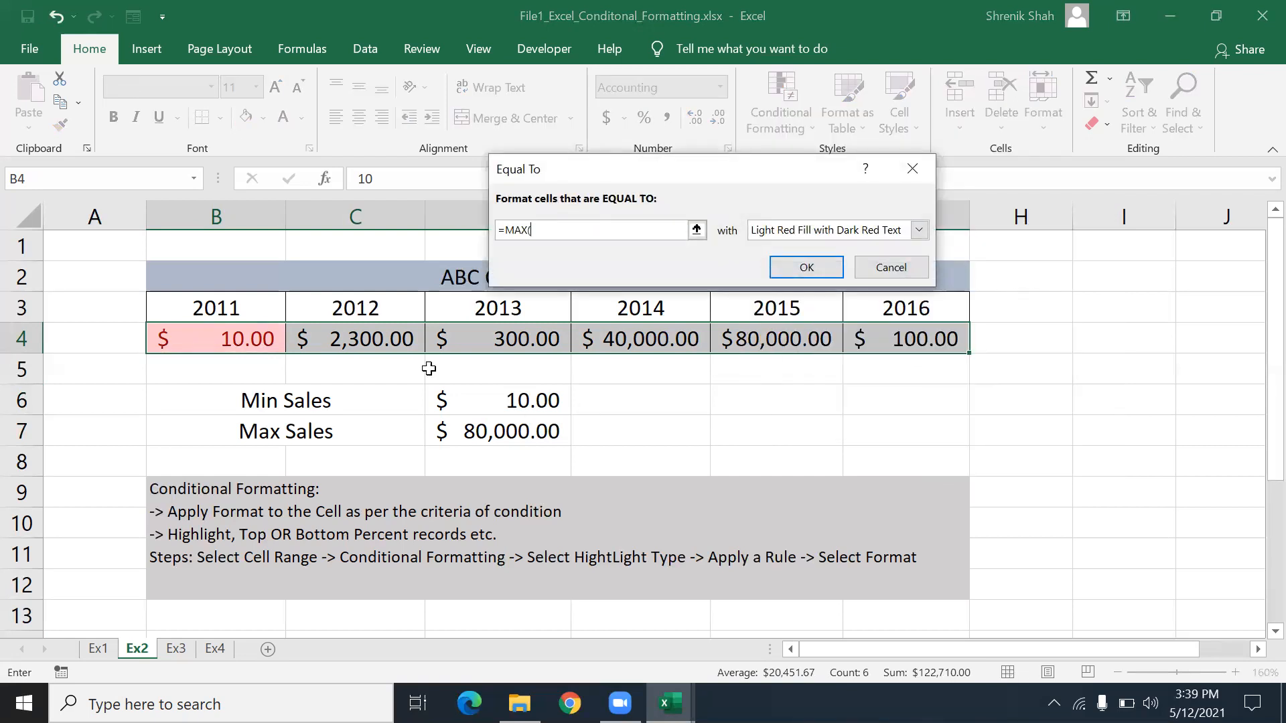
pyautogui.moveTo(197, 330); pyautogui.dragTo(902, 337)
pyautogui.write(')')
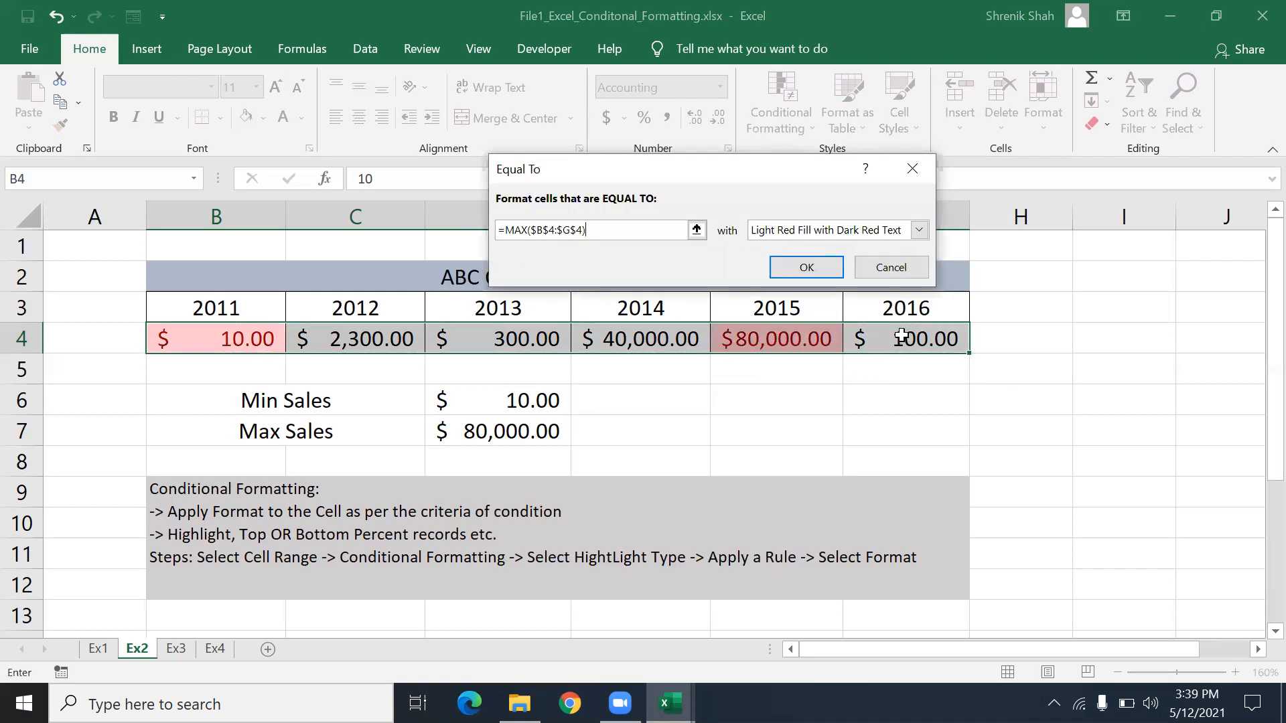
pyautogui.click(762, 234)
pyautogui.click(773, 277)
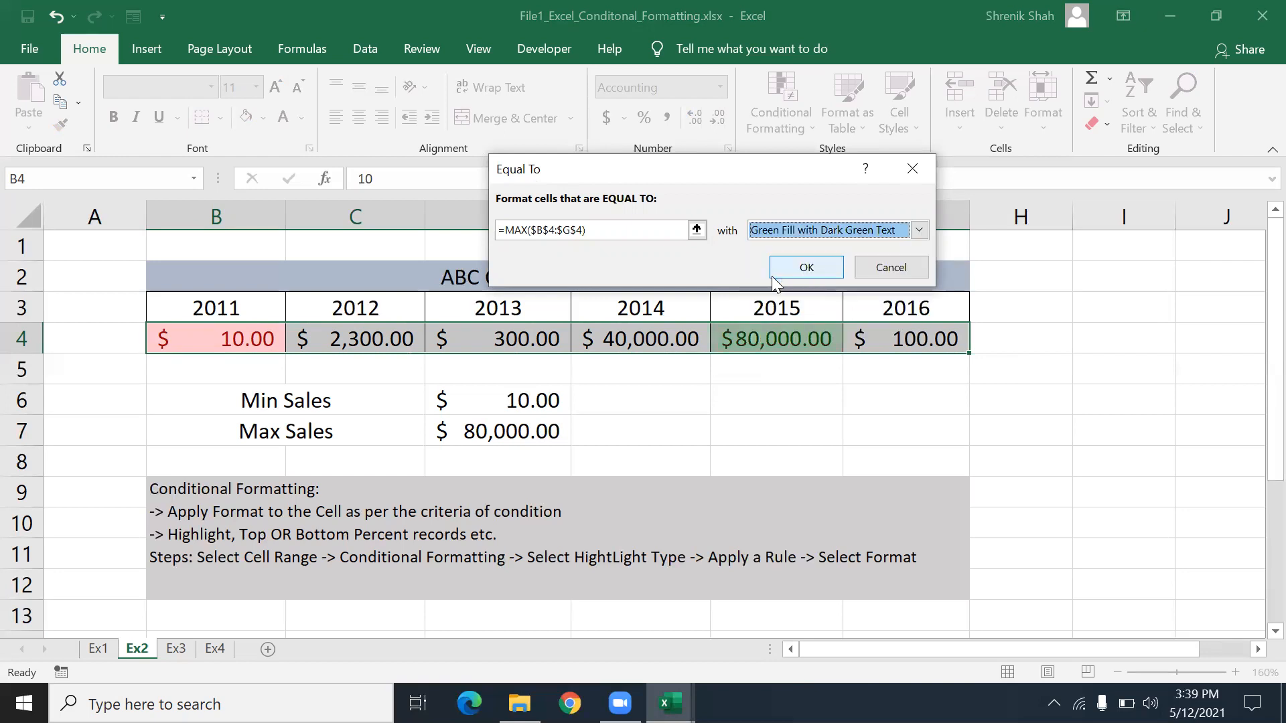
pyautogui.click(803, 267)
pyautogui.click(711, 388)
pyautogui.click(248, 344)
pyautogui.moveTo(248, 343); pyautogui.dragTo(907, 340)
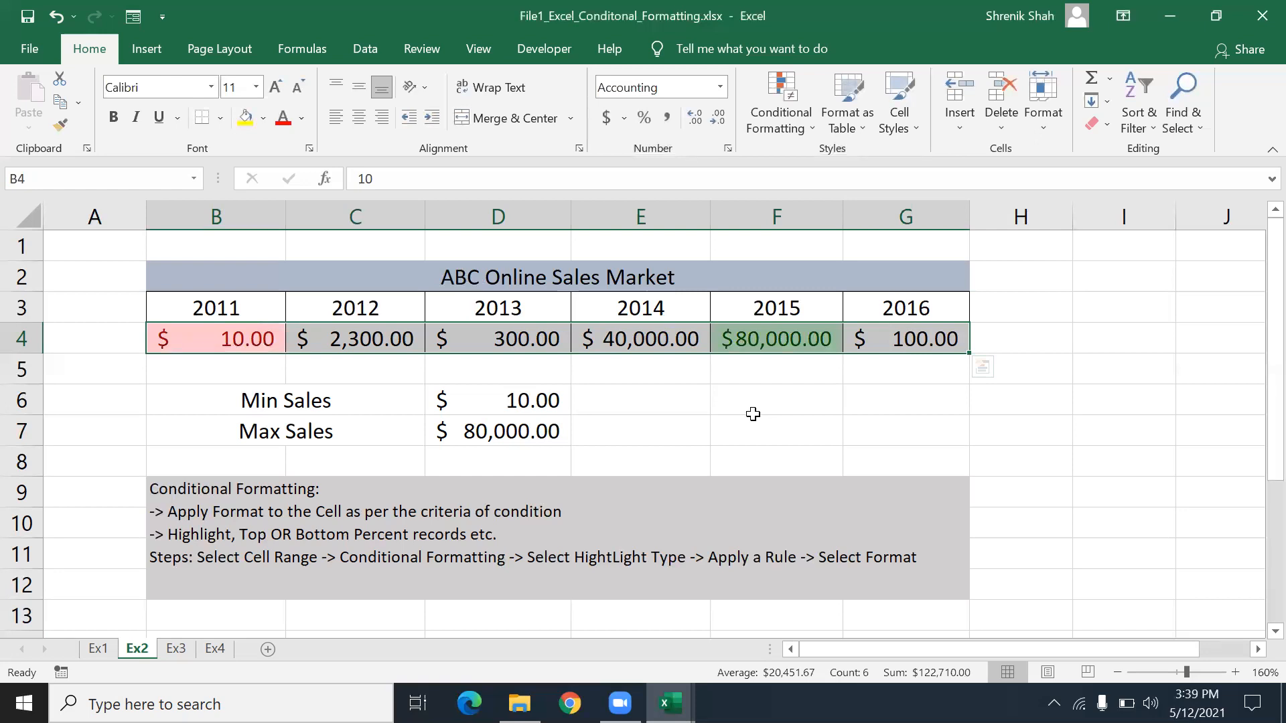
pyautogui.click(344, 508)
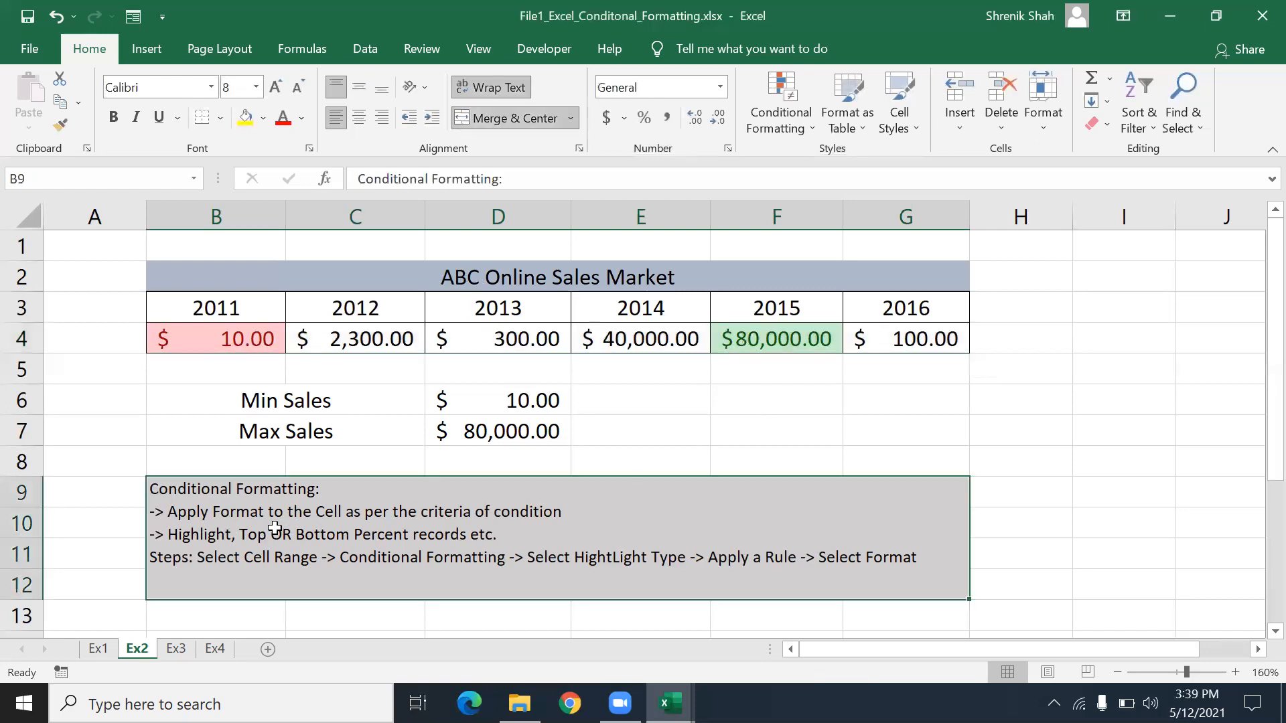